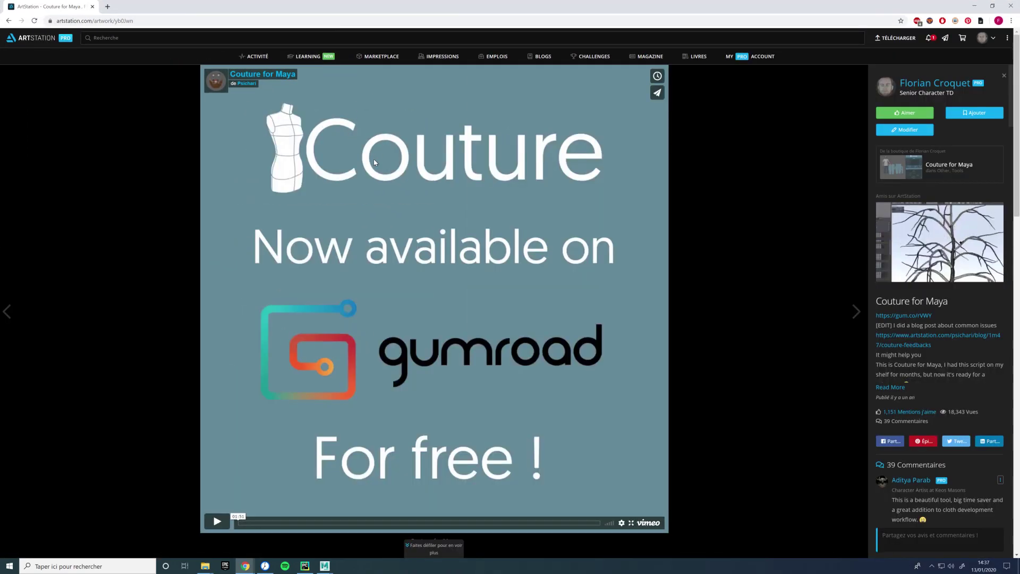
# Look through the Couture for Maya project page on ArtStation, down to the introduction video and screenshots
pyautogui.scroll(-2, 532, 305)
pyautogui.scroll(-1, 584, 305)
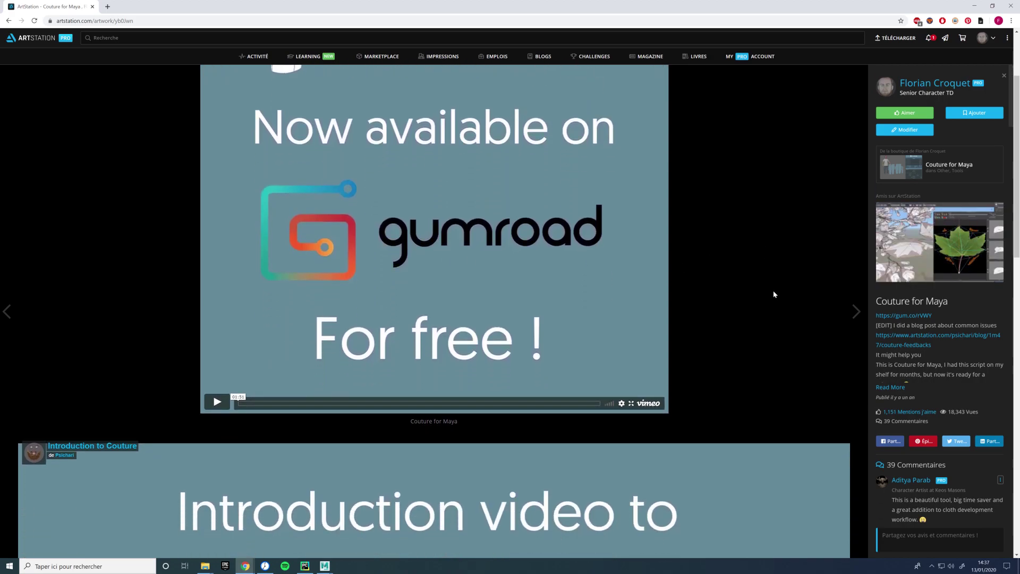
pyautogui.scroll(-1, 768, 366)
pyautogui.scroll(-1, 767, 380)
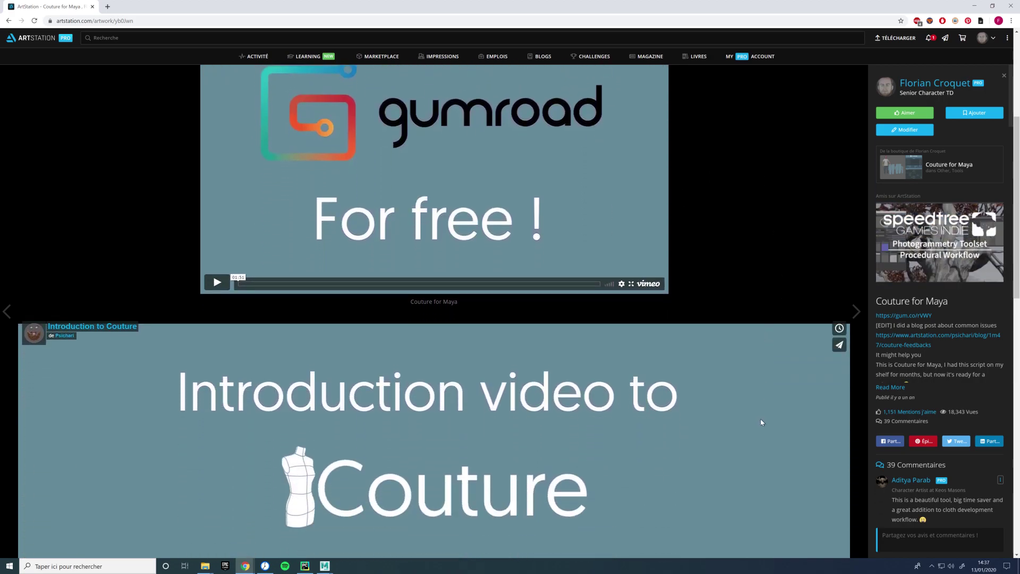
pyautogui.scroll(-1, 854, 369)
pyautogui.scroll(-7, 855, 370)
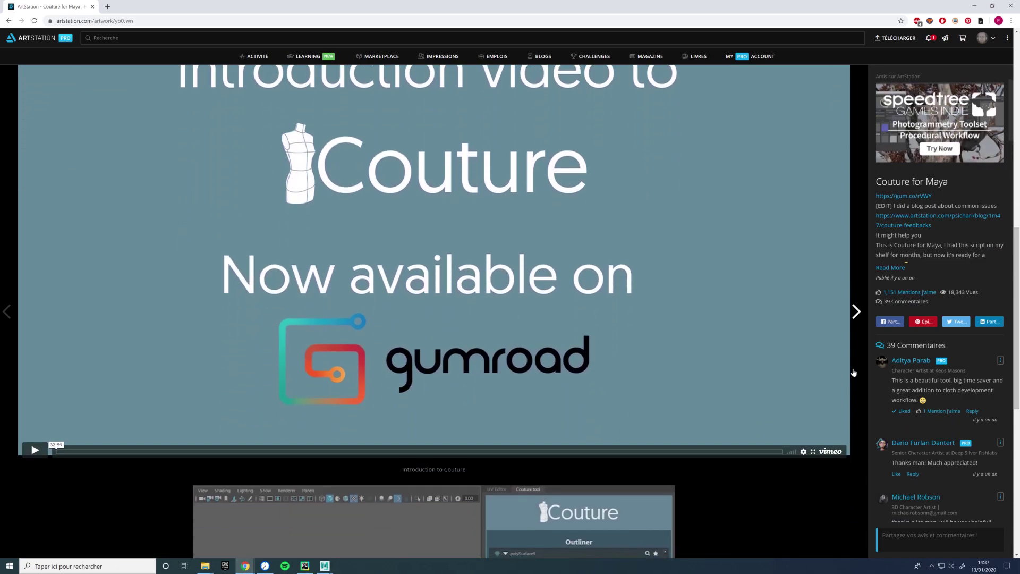
pyautogui.scroll(-1, 807, 375)
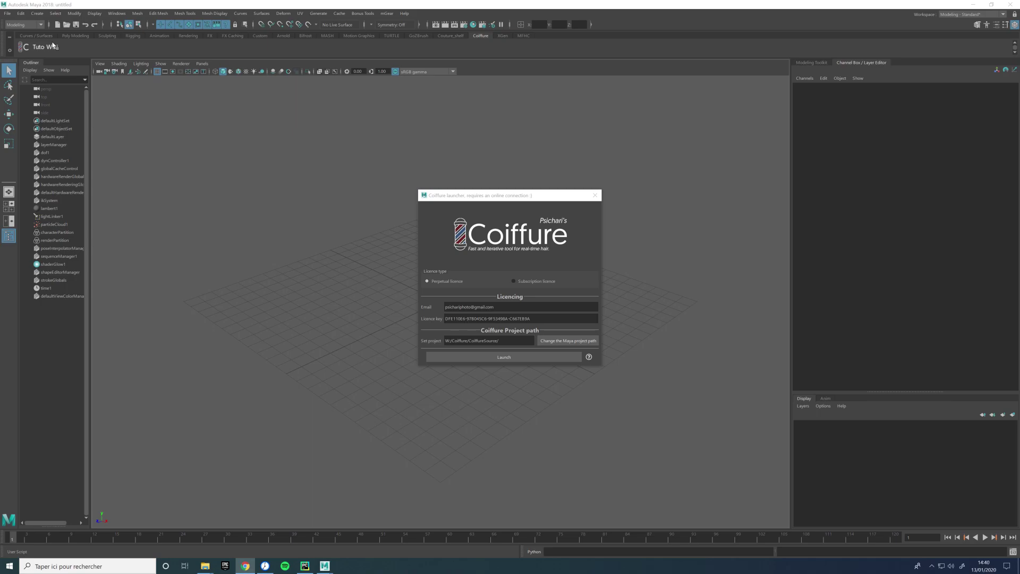
# In Maya's Coiffure launcher, review the perpetual licence option and the email, licence key and project path fields
pyautogui.moveTo(481, 200); pyautogui.dragTo(481, 206)
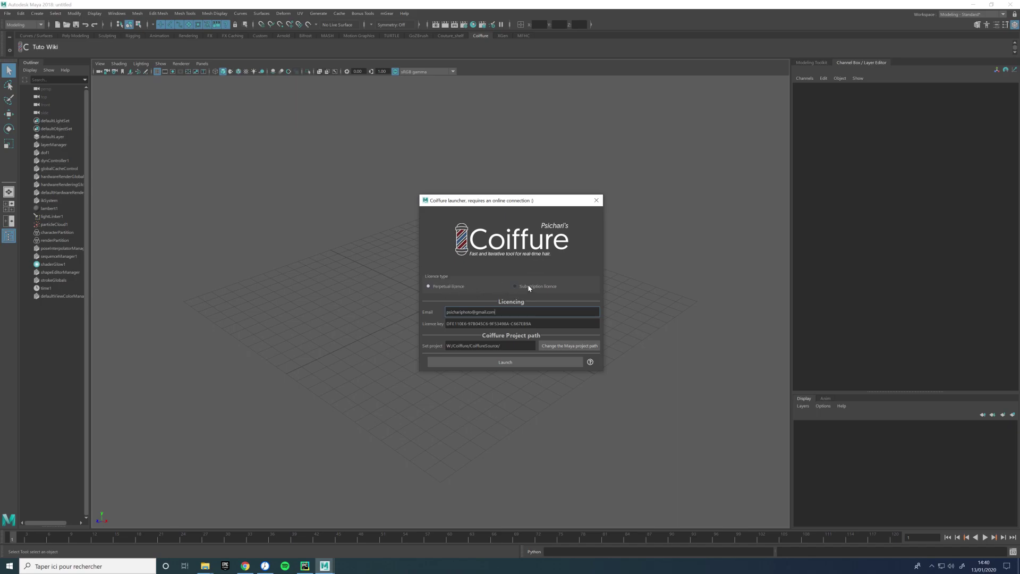
pyautogui.click(455, 290)
pyautogui.moveTo(495, 312); pyautogui.dragTo(446, 312)
pyautogui.press('Tab')
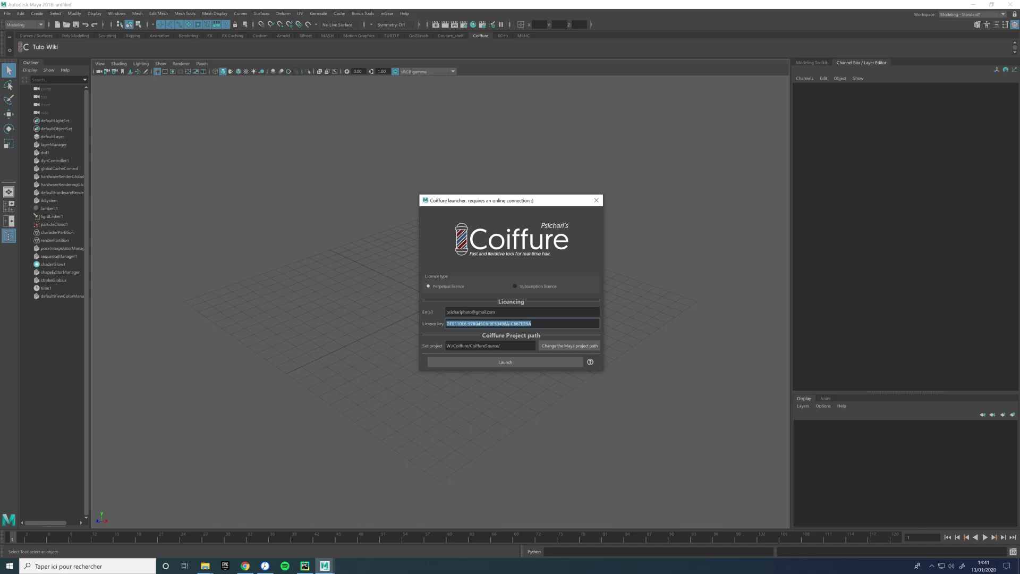
pyautogui.press('Tab')
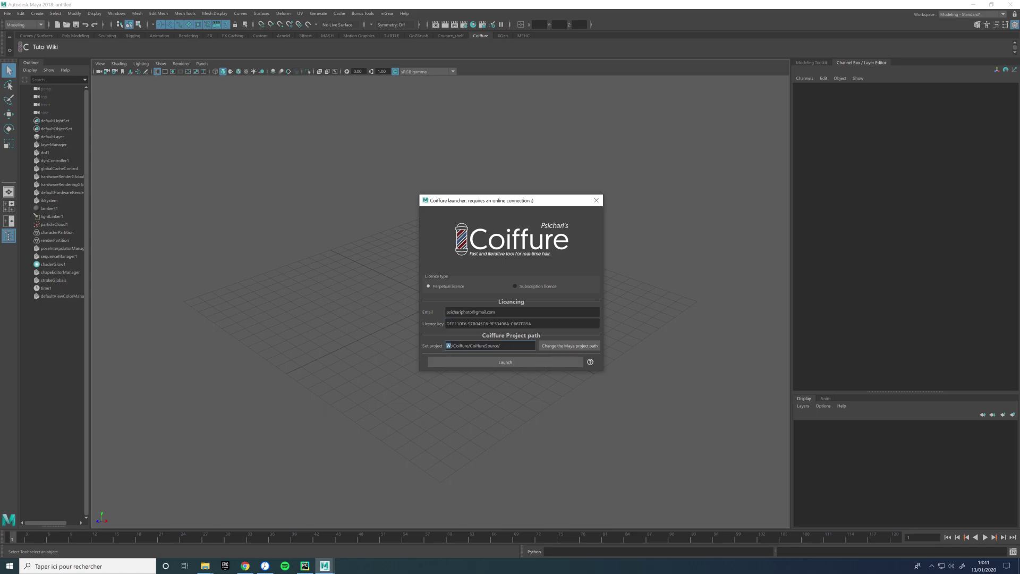
pyautogui.moveTo(501, 346); pyautogui.dragTo(434, 349)
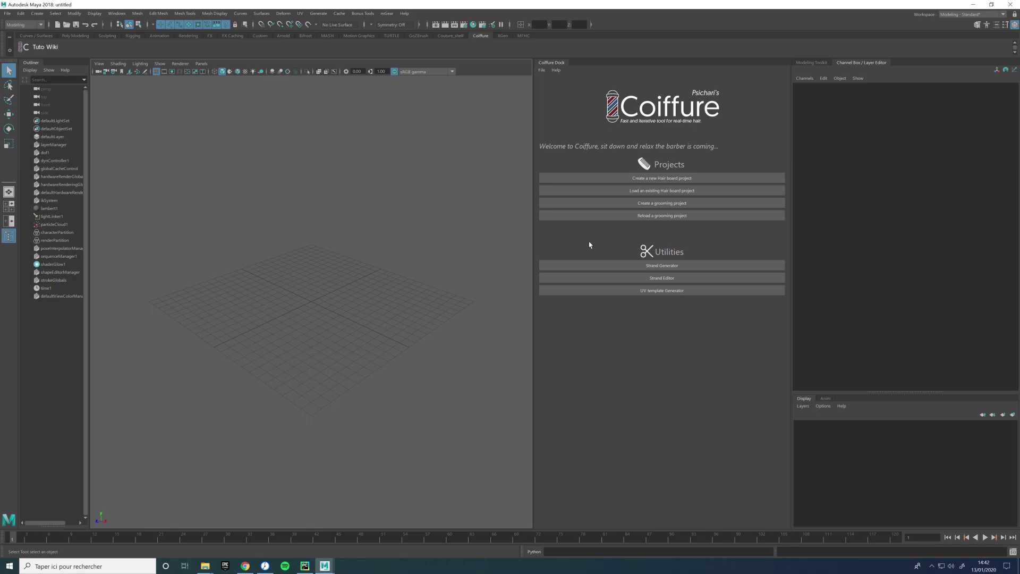
# Open the Strand Generator utility and resize the Coiffure dock so it sits between the viewport and the XGen panel
pyautogui.click(653, 264)
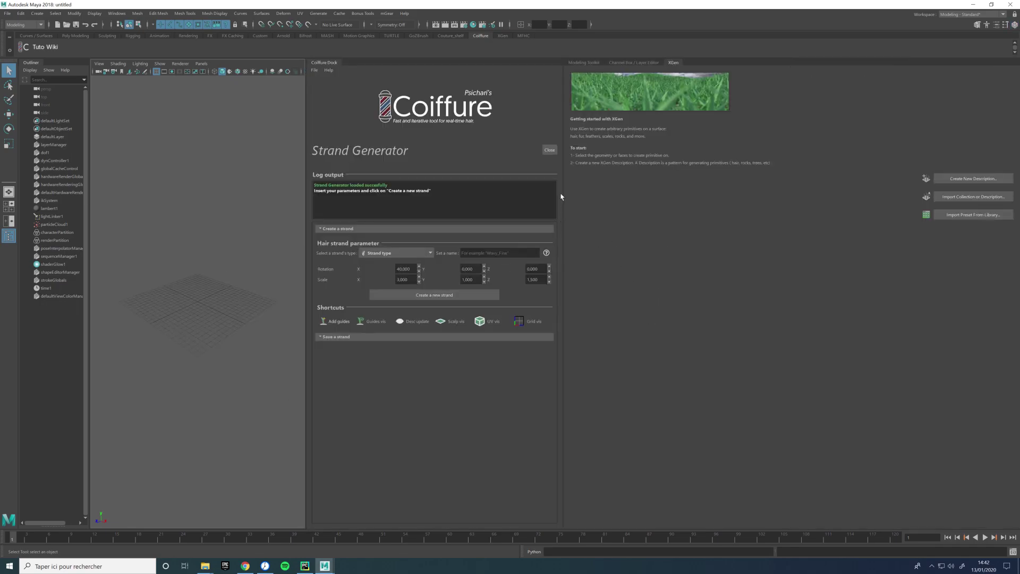
pyautogui.moveTo(562, 197); pyautogui.dragTo(790, 196)
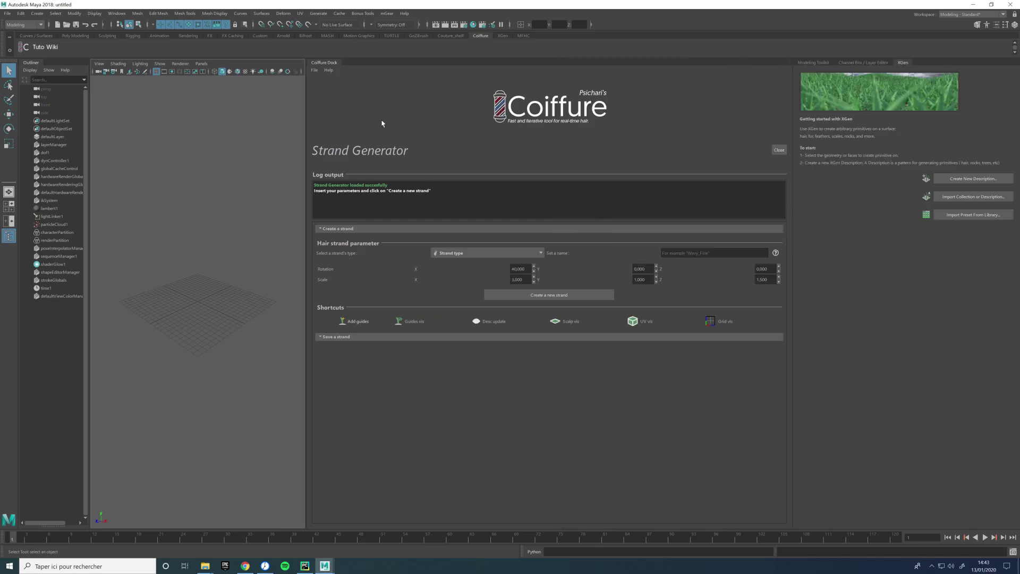
pyautogui.moveTo(307, 92); pyautogui.dragTo(608, 113)
pyautogui.moveTo(896, 111); pyautogui.dragTo(777, 107)
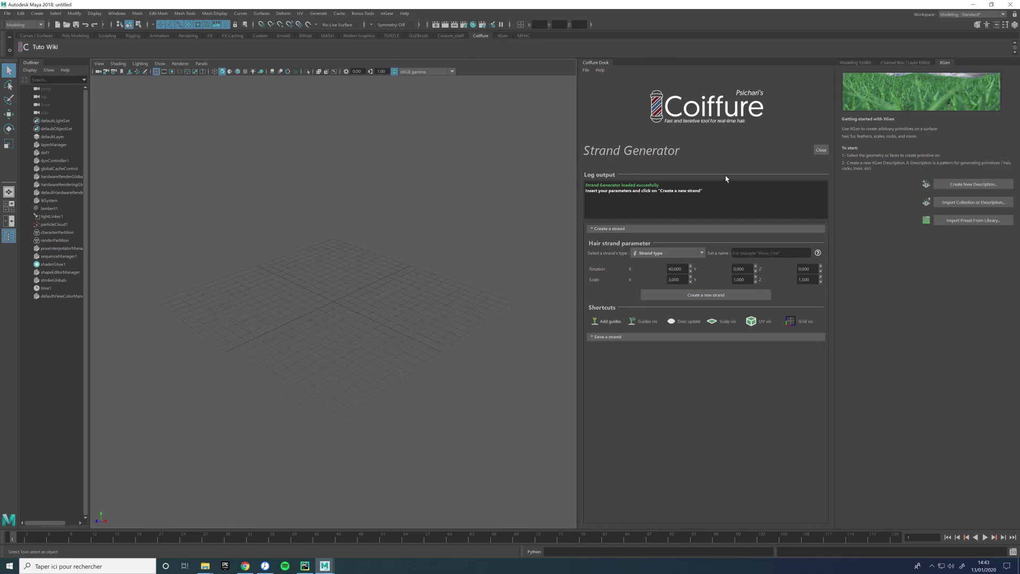
# Look through the available strand types and set the strand's type to Long Strand
pyautogui.click(755, 253)
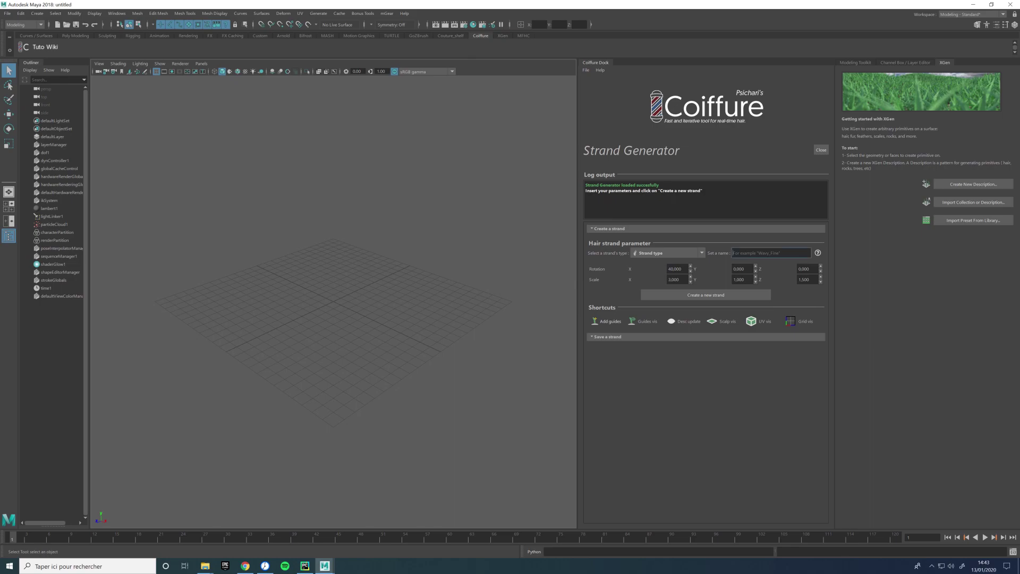
pyautogui.click(671, 255)
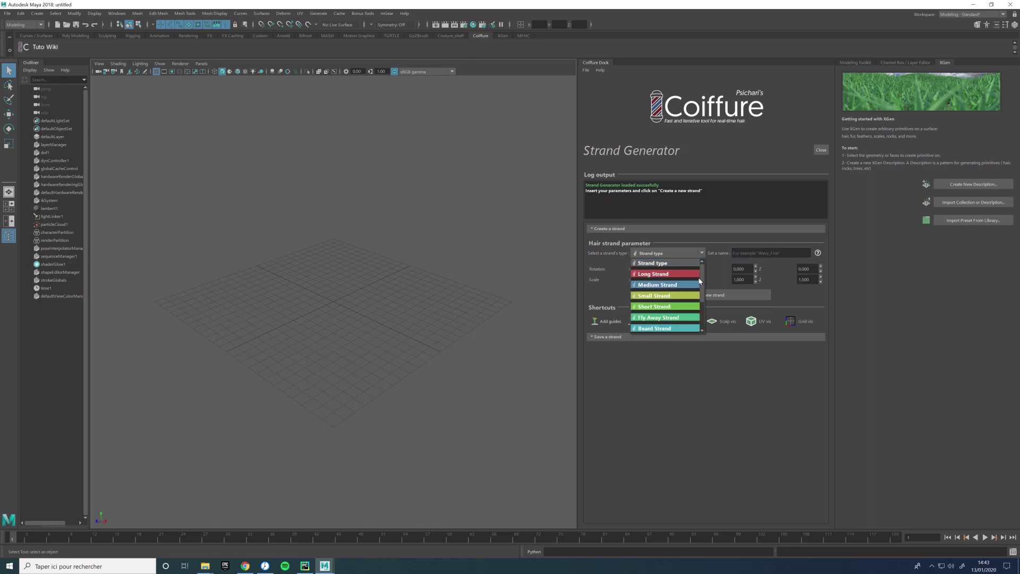
pyautogui.moveTo(703, 282); pyautogui.dragTo(703, 307)
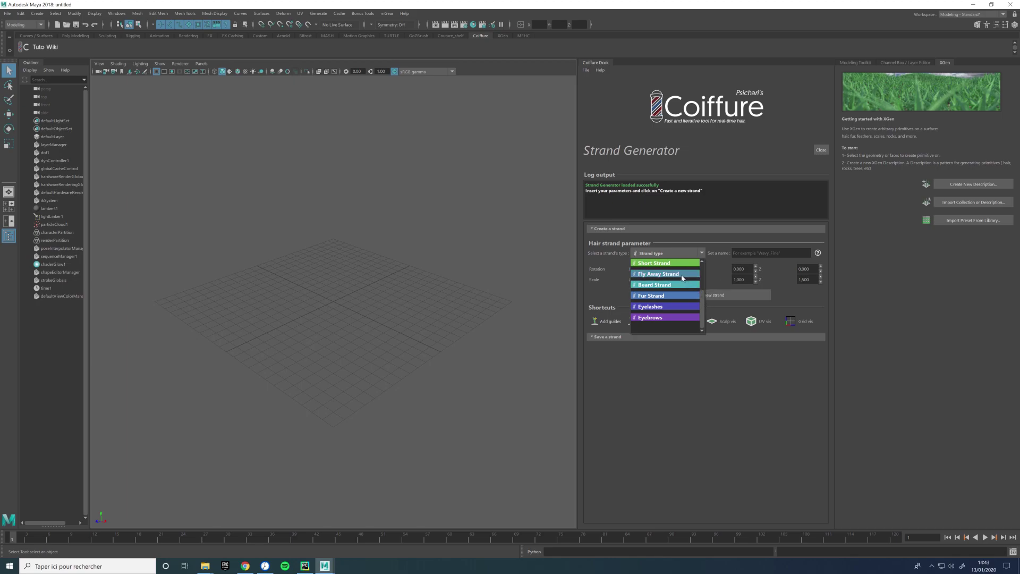
pyautogui.moveTo(702, 296); pyautogui.dragTo(706, 277)
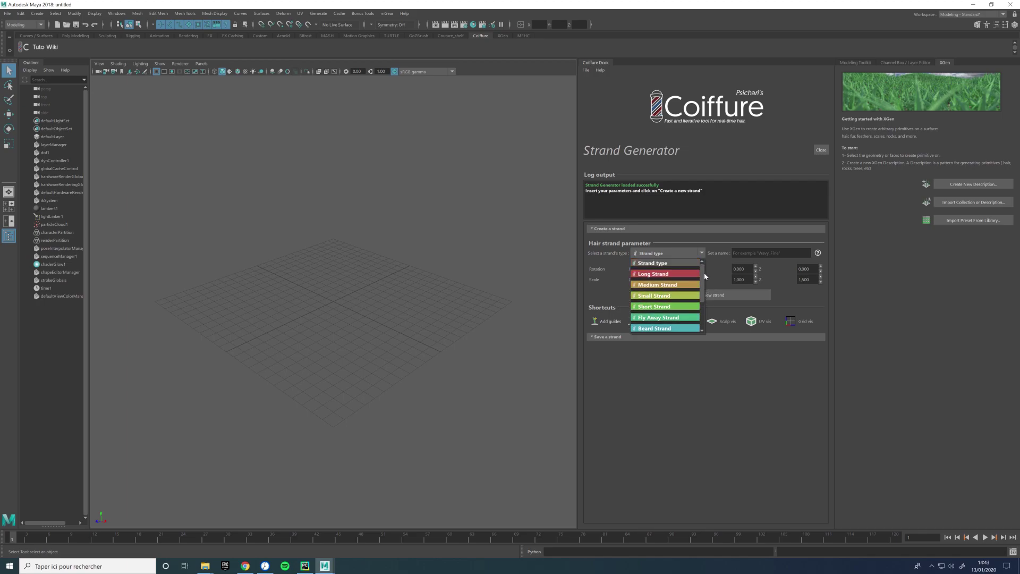
pyautogui.click(661, 275)
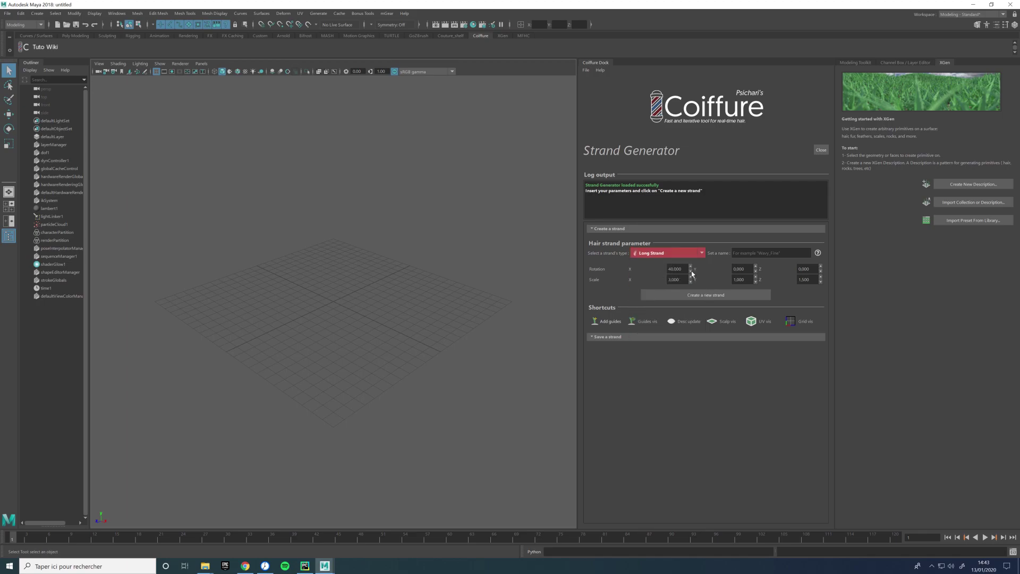
# Name the strand Straight_1Branch, check the naming help and create the new strand
pyautogui.click(771, 253)
pyautogui.write('Straight_b')
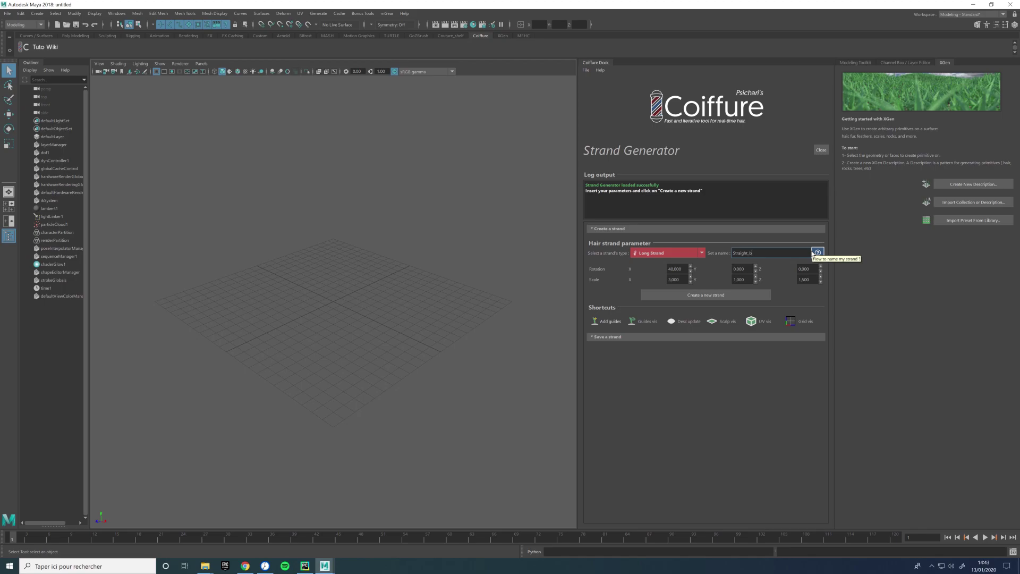
pyautogui.press('BackSpace')
pyautogui.write('ranch')
pyautogui.click(817, 253)
pyautogui.moveTo(819, 347); pyautogui.dragTo(818, 254)
pyautogui.click(818, 254)
pyautogui.click(714, 295)
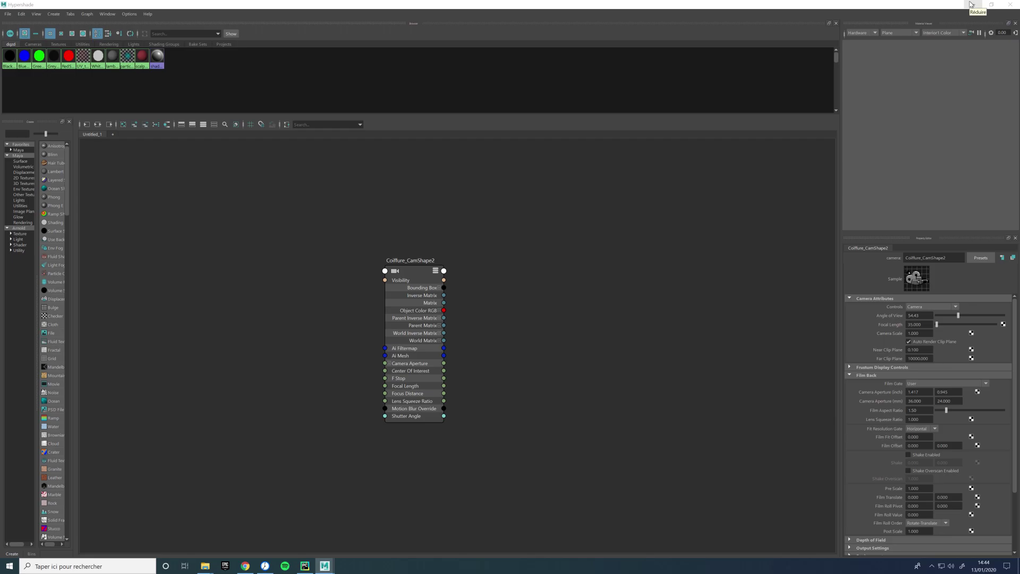
# Minimise the Hypershade window and hide the strand's UV template box in the viewport
pyautogui.click(970, 5)
pyautogui.moveTo(345, 287)
pyautogui.keyDown('alt'); pyautogui.mouseDown()
pyautogui.moveTo(364, 335)
pyautogui.moveTo(383, 266)
pyautogui.moveTo(378, 387)
pyautogui.moveTo(378, 316)
pyautogui.moveTo(358, 299)
pyautogui.mouseUp(); pyautogui.keyUp('alt')
pyautogui.keyDown('alt'); pyautogui.moveTo(358, 299); pyautogui.dragTo(389, 365, button='right'); pyautogui.keyUp('alt')
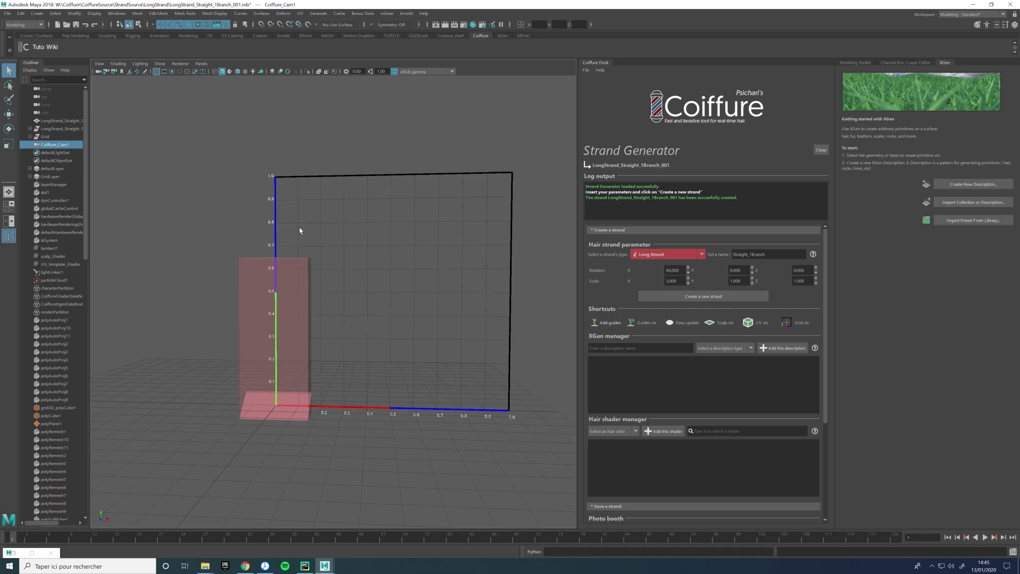
pyautogui.keyDown('alt'); pyautogui.moveTo(316, 242); pyautogui.dragTo(317, 282); pyautogui.keyUp('alt')
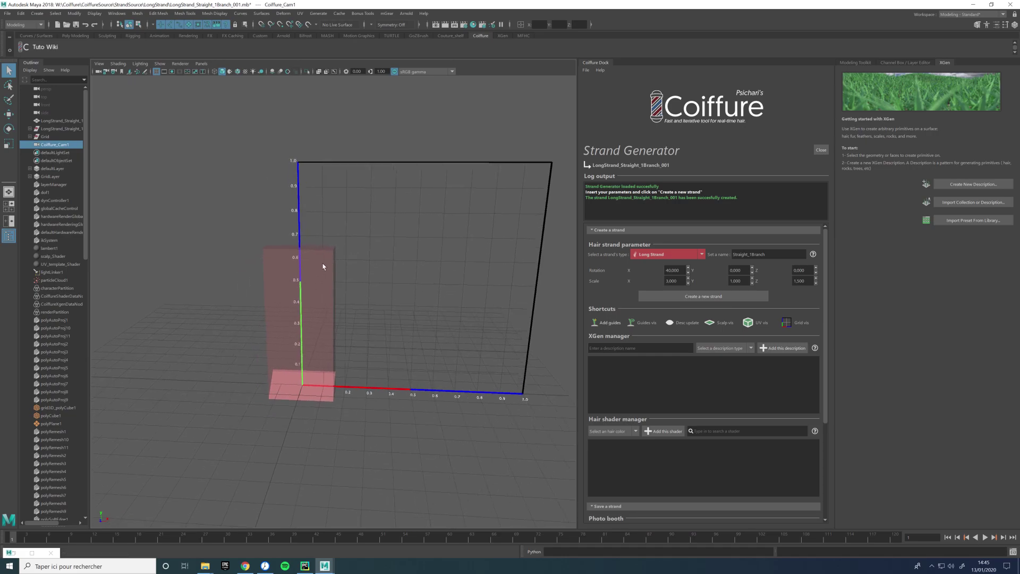
pyautogui.click(325, 264)
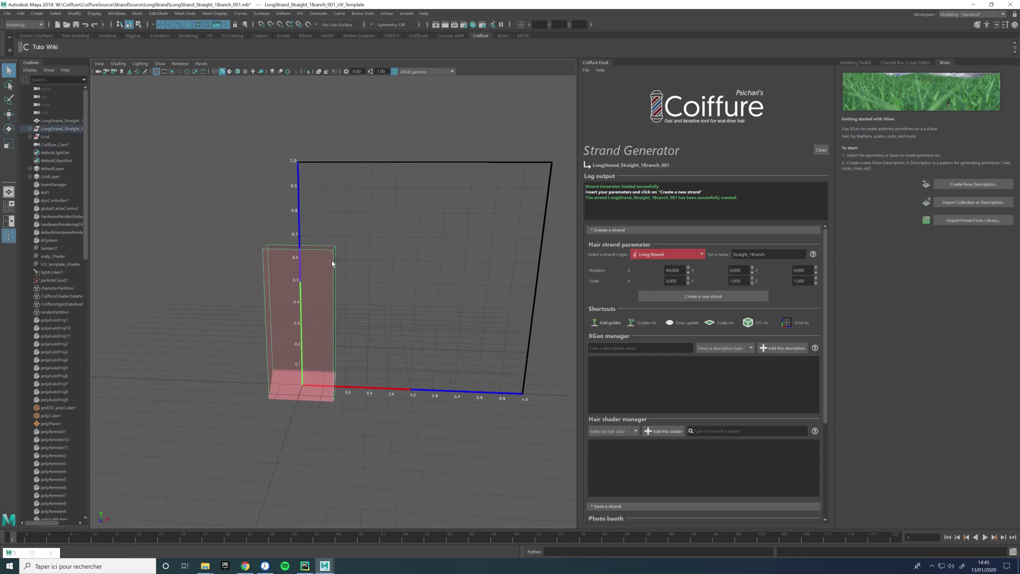
pyautogui.click(749, 322)
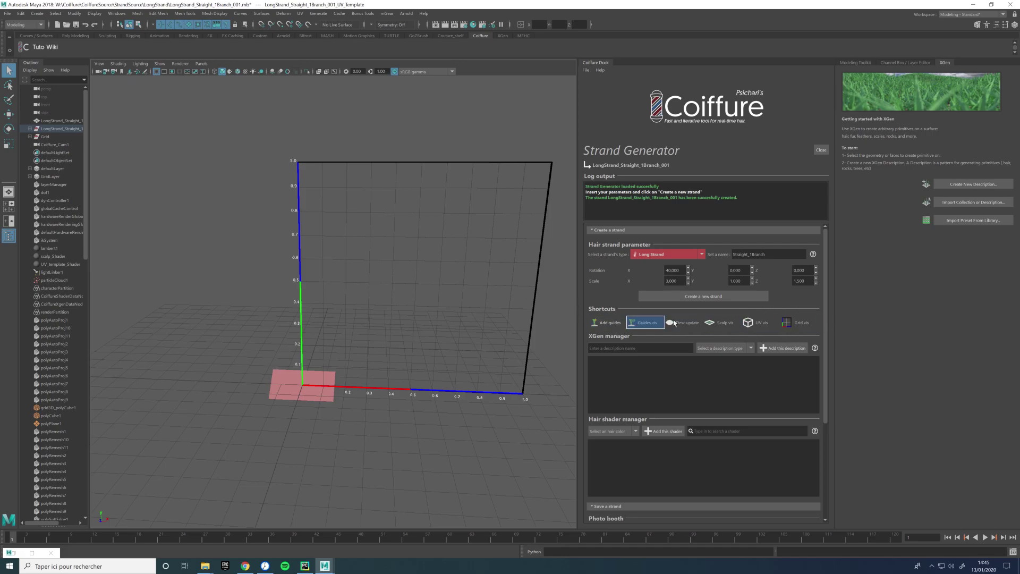
pyautogui.moveTo(395, 268)
pyautogui.mouseDown(button='right')
pyautogui.moveTo(404, 267)
pyautogui.moveTo(367, 254)
pyautogui.moveTo(425, 256)
pyautogui.moveTo(396, 270)
pyautogui.mouseUp(button='right')
pyautogui.moveTo(394, 264); pyautogui.dragTo(482, 313, button='right')
# Add an XGen description named Base with the type Splines to the strand
pyautogui.click(672, 348)
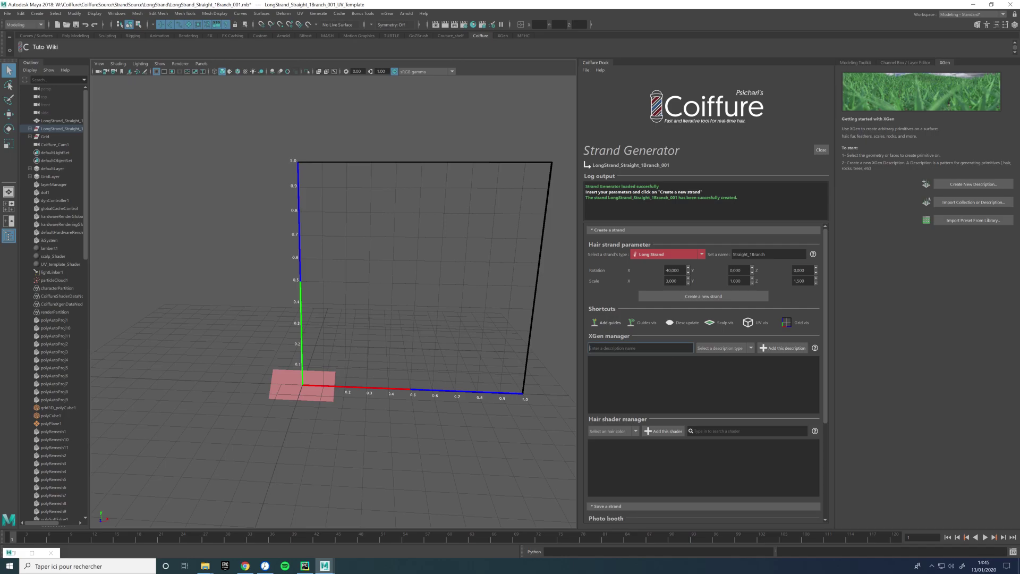
pyautogui.write('Bz')
pyautogui.click(714, 351)
pyautogui.click(739, 359)
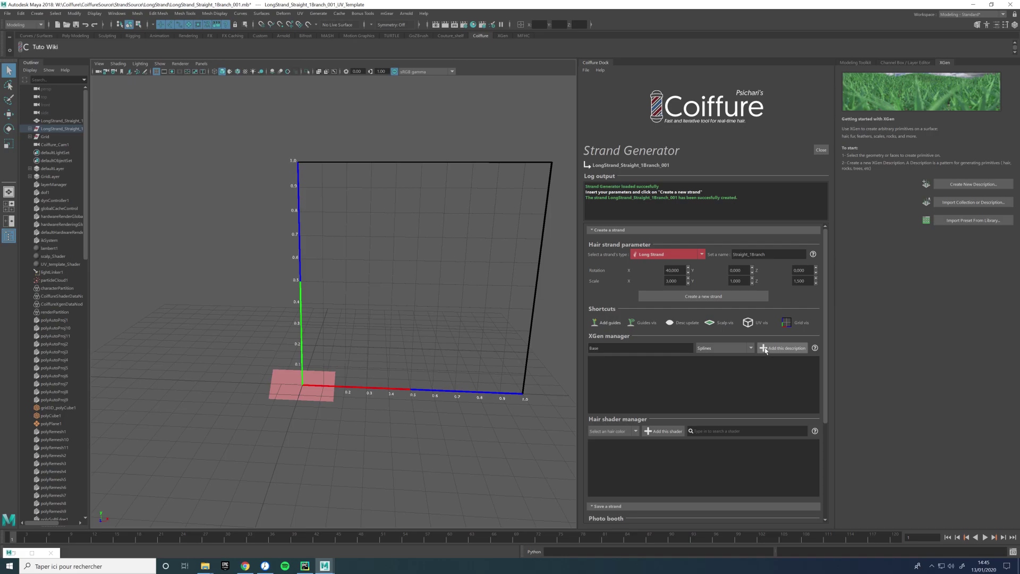
pyautogui.click(765, 349)
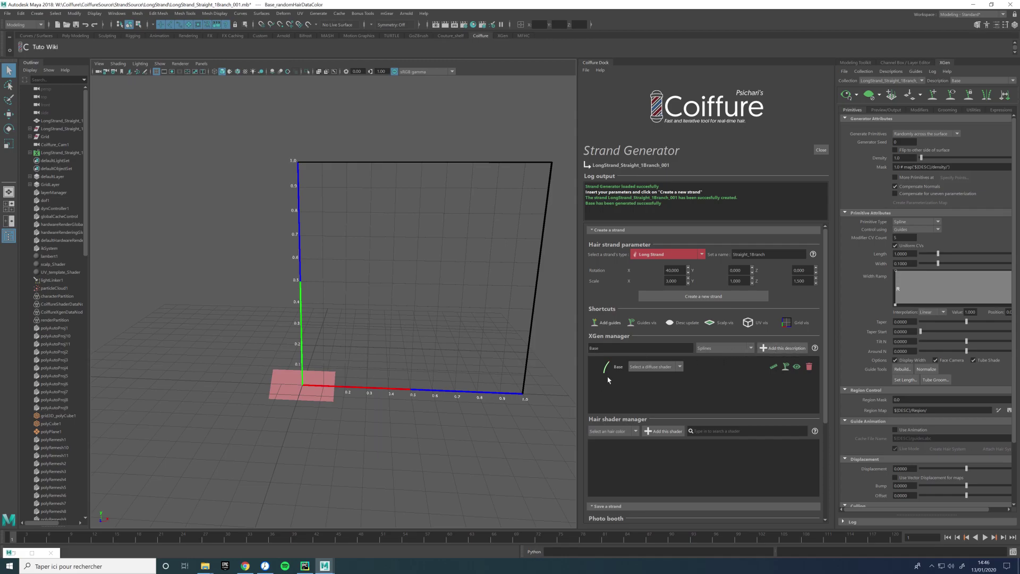
# Place several XGen guides spread across the red scalp plane
pyautogui.click(615, 328)
pyautogui.click(304, 392)
pyautogui.click(287, 385)
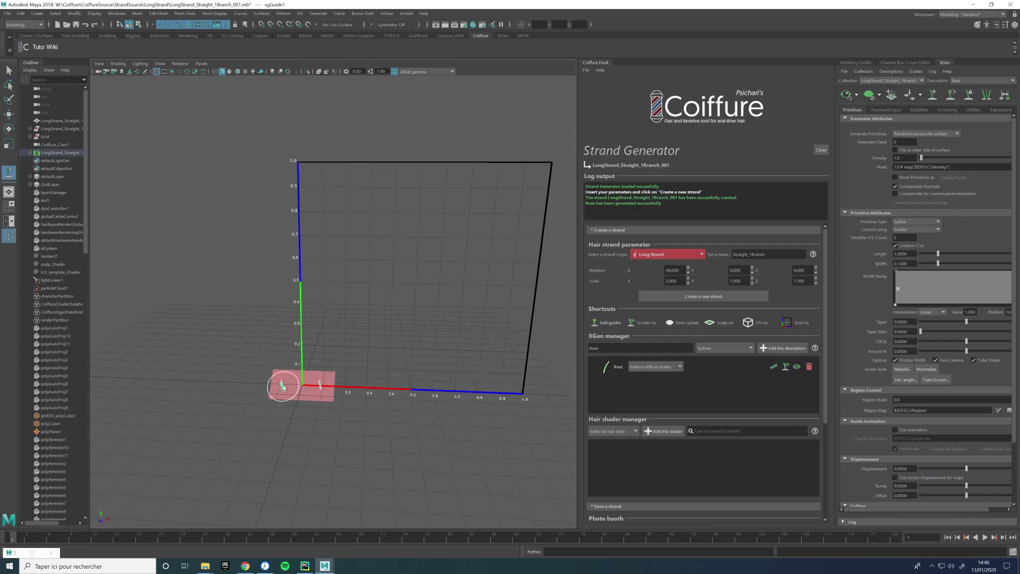
pyautogui.click(311, 387)
pyautogui.click(293, 385)
pyautogui.click(319, 385)
pyautogui.click(329, 382)
# Scale the guides up vertically until they nearly reach the top of the UV grid
pyautogui.keyDown('alt'); pyautogui.moveTo(335, 385); pyautogui.dragTo(357, 397); pyautogui.keyUp('alt')
pyautogui.press('w')
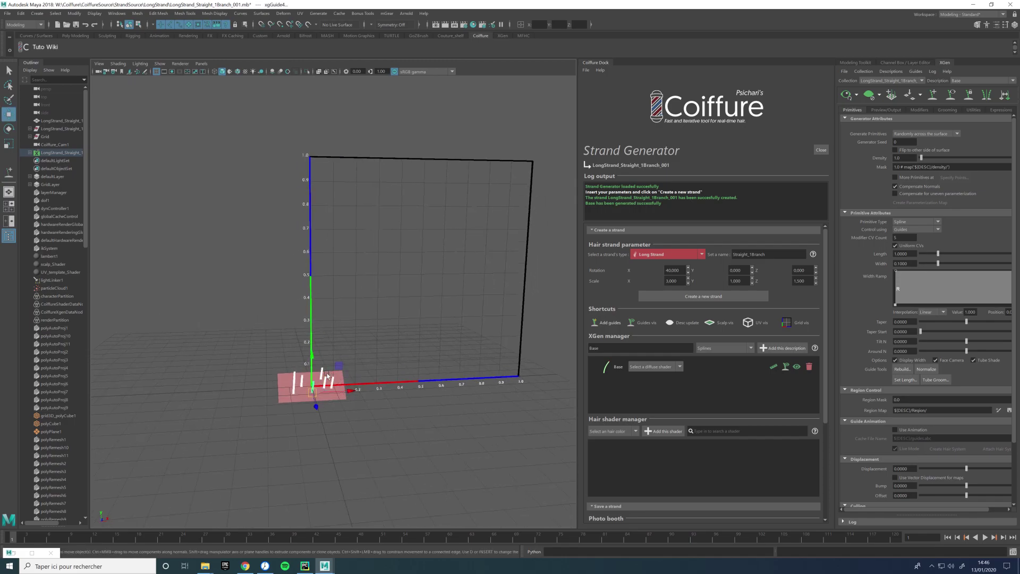
pyautogui.press('r')
pyautogui.moveTo(437, 397)
pyautogui.keyDown('alt'); pyautogui.mouseDown()
pyautogui.moveTo(401, 398)
pyautogui.moveTo(376, 319)
pyautogui.moveTo(340, 366)
pyautogui.moveTo(316, 269)
pyautogui.mouseUp(); pyautogui.keyUp('alt')
pyautogui.press('e')
pyautogui.press('r')
# Rebuild the selected guides with the dialog's CV count and clear the selection
pyautogui.moveTo(317, 268); pyautogui.dragTo(326, 321, button='right')
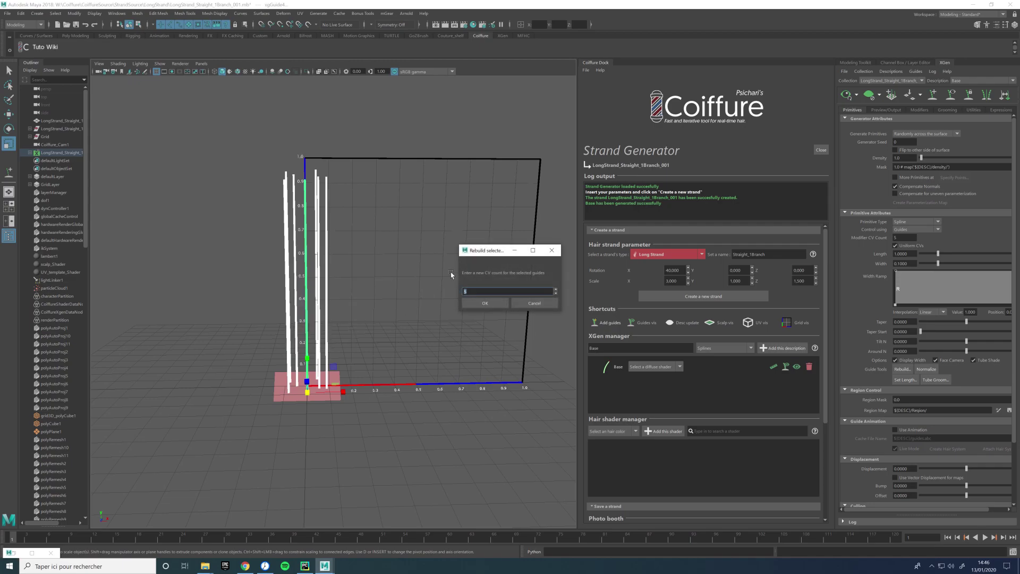
pyautogui.click(485, 301)
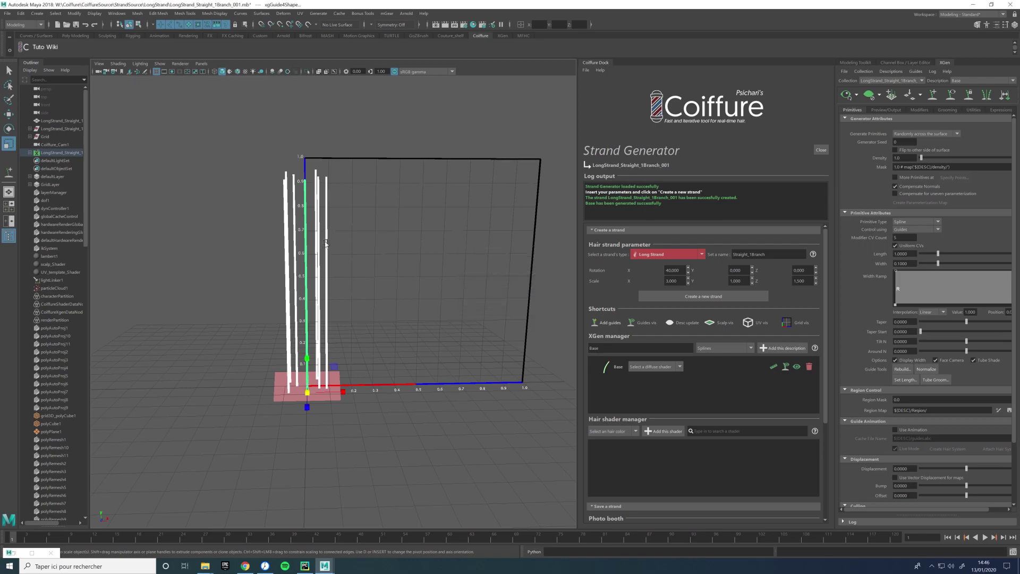
pyautogui.moveTo(320, 236); pyautogui.dragTo(312, 300, button='right')
pyautogui.moveTo(341, 257)
pyautogui.keyDown('alt'); pyautogui.mouseDown()
pyautogui.moveTo(353, 244)
pyautogui.moveTo(381, 311)
pyautogui.moveTo(399, 287)
pyautogui.moveTo(375, 264)
pyautogui.mouseUp(); pyautogui.keyUp('alt')
pyautogui.moveTo(285, 193); pyautogui.dragTo(473, 330)
pyautogui.moveTo(337, 287); pyautogui.dragTo(338, 355, button='right')
pyautogui.keyDown('alt'); pyautogui.moveTo(403, 282); pyautogui.dragTo(346, 277); pyautogui.keyUp('alt')
pyautogui.click(374, 232)
pyautogui.scroll(6, 321, 310)
pyautogui.keyDown('alt'); pyautogui.moveTo(321, 310); pyautogui.dragTo(171, 237); pyautogui.keyUp('alt')
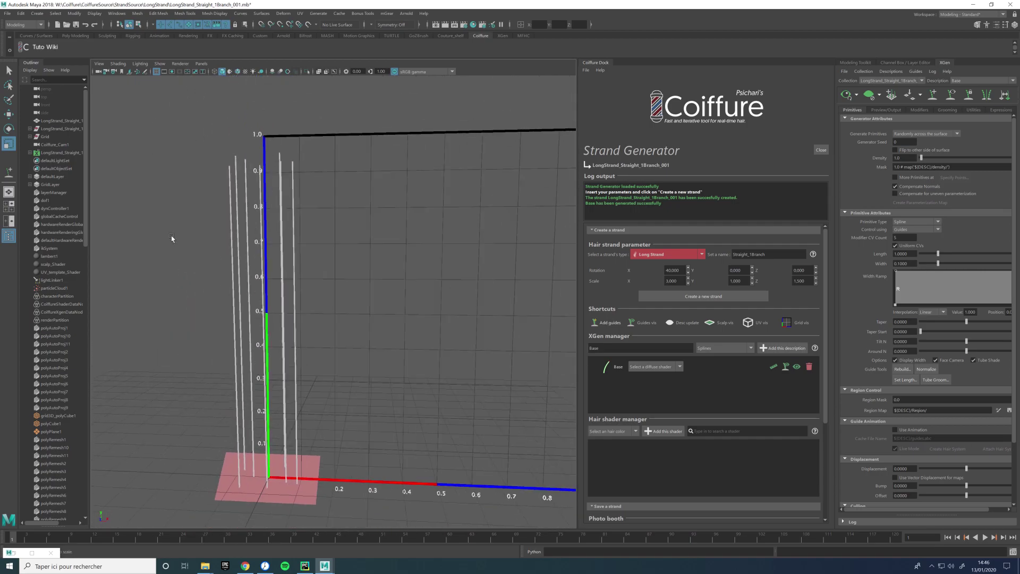
# Change the guide color to a saturated blue in the XGen preview settings
pyautogui.click(875, 110)
pyautogui.click(902, 213)
pyautogui.click(960, 221)
pyautogui.click(953, 233)
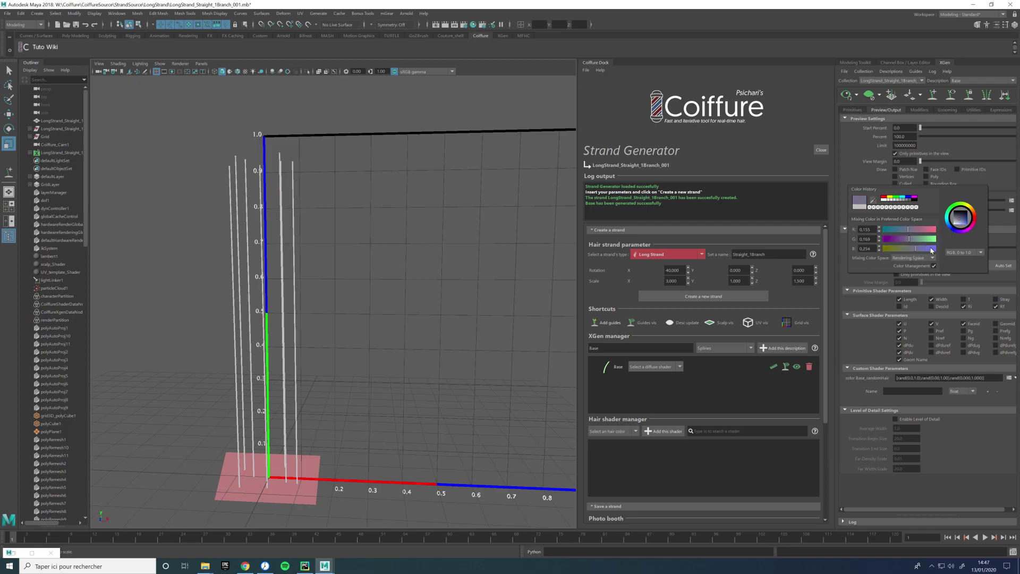
pyautogui.keyDown('alt'); pyautogui.moveTo(504, 213); pyautogui.dragTo(365, 246); pyautogui.keyUp('alt')
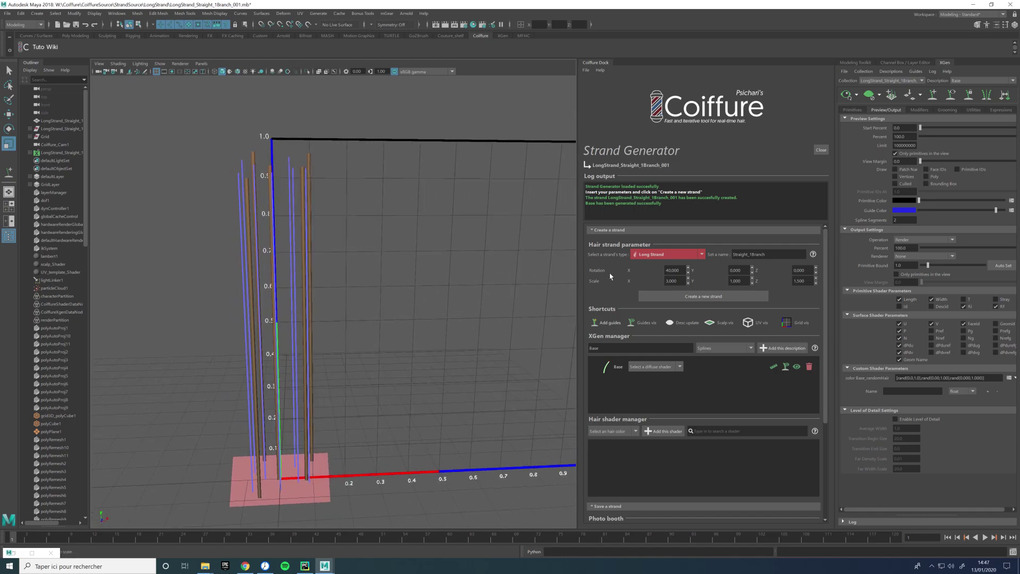
# Start sculpting the guides with the guide sculpting brush, bending the guide nearest the scalp plane's right edge into a loose wave
pyautogui.moveTo(453, 227); pyautogui.dragTo(452, 207, button='right')
pyautogui.keyDown('alt'); pyautogui.moveTo(371, 218); pyautogui.dragTo(363, 257); pyautogui.keyUp('alt')
pyautogui.press('y')
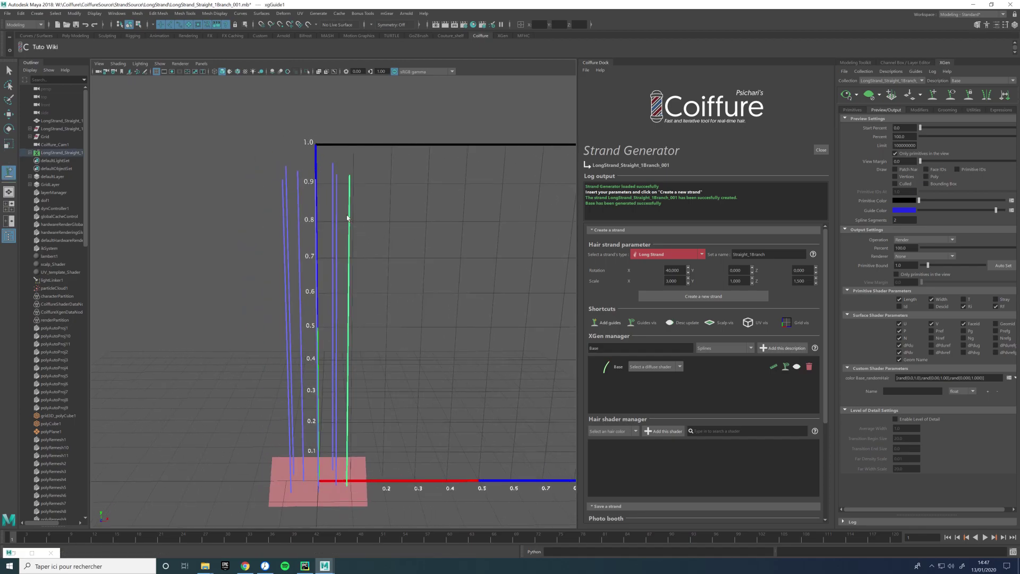
pyautogui.keyDown('alt'); pyautogui.moveTo(357, 278); pyautogui.dragTo(339, 264, button='middle'); pyautogui.keyUp('alt')
pyautogui.click(608, 321)
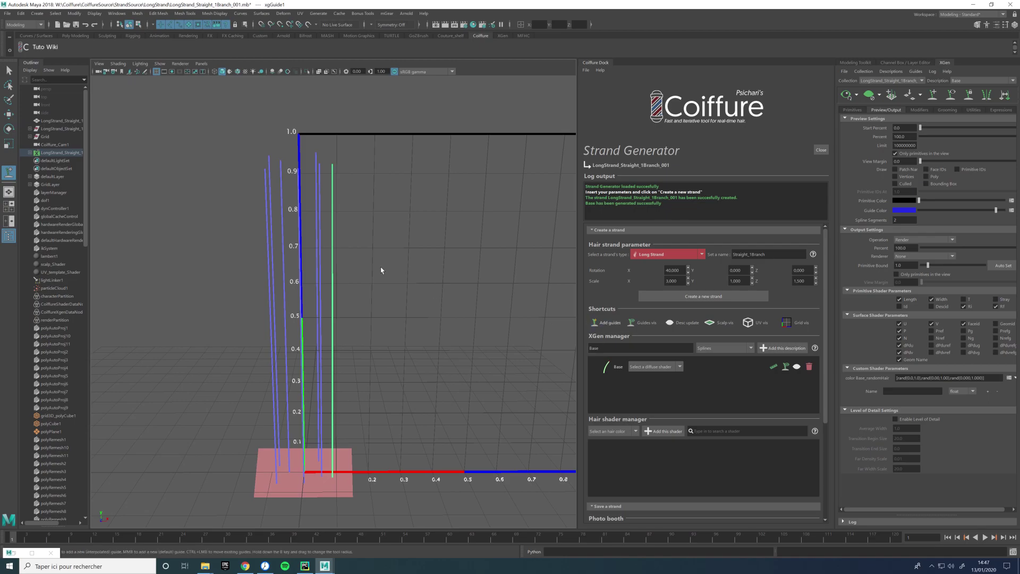
pyautogui.click(376, 312)
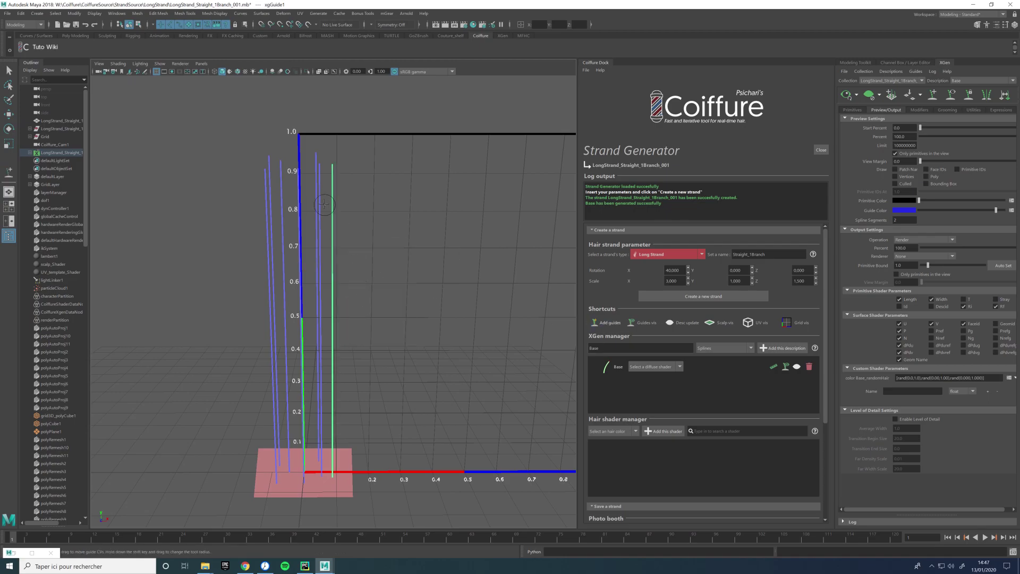
pyautogui.moveTo(382, 197)
pyautogui.mouseDown()
pyautogui.moveTo(298, 154)
pyautogui.moveTo(319, 216)
pyautogui.moveTo(315, 284)
pyautogui.moveTo(328, 243)
pyautogui.moveTo(320, 184)
pyautogui.moveTo(301, 141)
pyautogui.moveTo(277, 175)
pyautogui.mouseUp()
# Sculpt the neighbouring guides on the right half of the scalp plane into soft waves with inward-leaning tips
pyautogui.press('w')
pyautogui.click(318, 174)
pyautogui.press('y')
pyautogui.press('w')
pyautogui.click(328, 197)
pyautogui.press('y')
pyautogui.moveTo(320, 229)
pyautogui.mouseDown()
pyautogui.moveTo(336, 233)
pyautogui.moveTo(324, 168)
pyautogui.mouseUp()
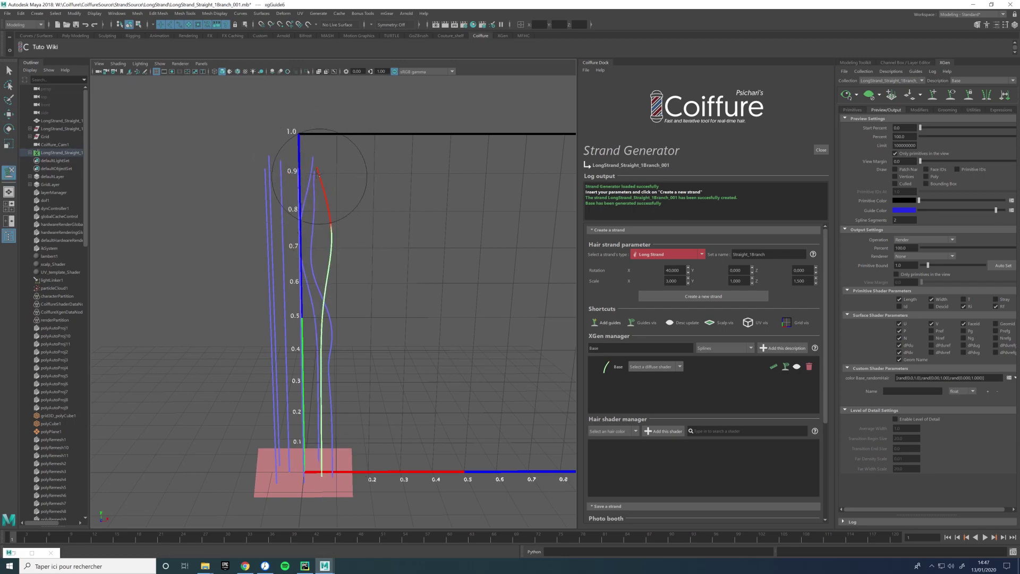
# Sculpt the guides on the left half of the scalp plane into gentle waves along their whole length
pyautogui.press('w')
pyautogui.click(291, 184)
pyautogui.press('y')
pyautogui.moveTo(319, 136)
pyautogui.mouseDown()
pyautogui.moveTo(292, 239)
pyautogui.moveTo(289, 372)
pyautogui.moveTo(294, 191)
pyautogui.moveTo(353, 174)
pyautogui.moveTo(314, 167)
pyautogui.moveTo(302, 300)
pyautogui.moveTo(277, 367)
pyautogui.moveTo(289, 318)
pyautogui.mouseUp()
pyautogui.press('w')
pyautogui.click(272, 180)
pyautogui.press('y')
pyautogui.press('w')
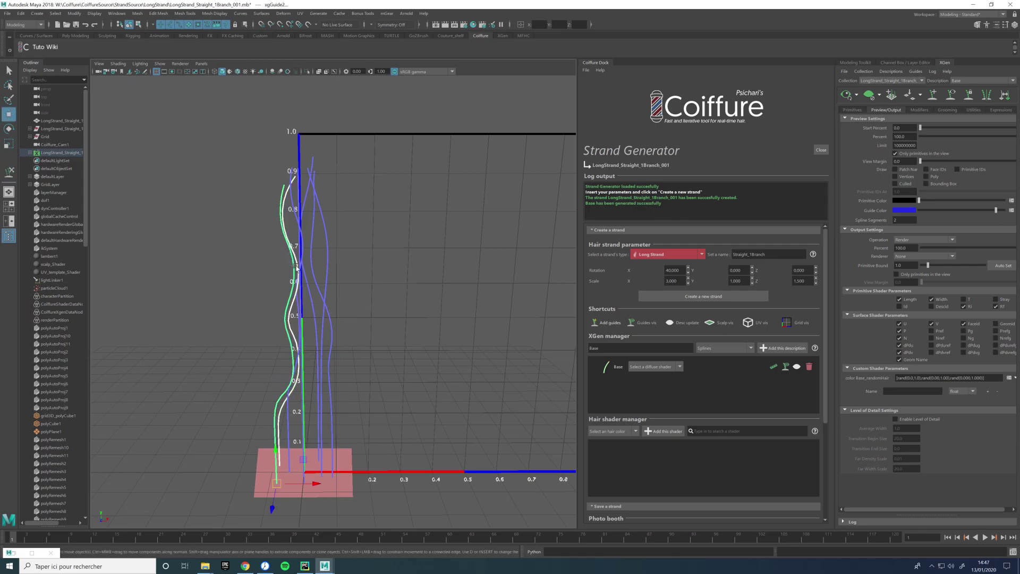
# Adjust the depth curvature of the selected left-hand guides, sculpting them from a side view
pyautogui.keyDown('ctrl'); pyautogui.click(294, 269); pyautogui.keyUp('ctrl')
pyautogui.press('y')
pyautogui.moveTo(298, 267)
pyautogui.mouseDown()
pyautogui.moveTo(277, 364)
pyautogui.moveTo(279, 452)
pyautogui.moveTo(286, 201)
pyautogui.moveTo(312, 192)
pyautogui.moveTo(342, 282)
pyautogui.moveTo(402, 244)
pyautogui.moveTo(400, 201)
pyautogui.mouseUp()
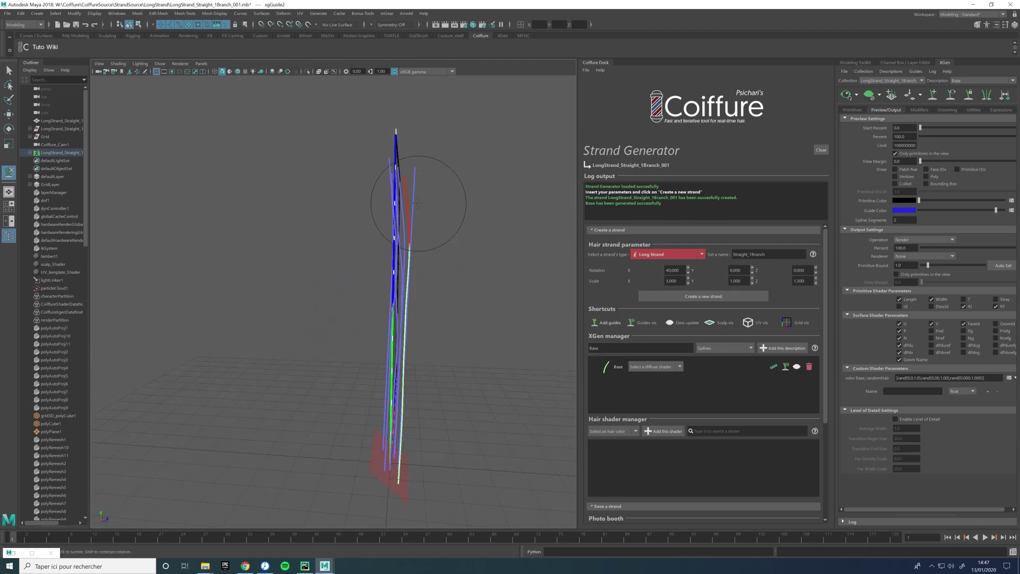
pyautogui.moveTo(404, 365)
pyautogui.mouseDown()
pyautogui.moveTo(416, 232)
pyautogui.moveTo(432, 239)
pyautogui.moveTo(400, 170)
pyautogui.moveTo(365, 339)
pyautogui.moveTo(381, 335)
pyautogui.moveTo(349, 348)
pyautogui.moveTo(308, 338)
pyautogui.mouseUp()
# Reselect a guide on the right half of the scalp plane and sculpt its upper part inward toward the strand's centre
pyautogui.press('w')
pyautogui.click(313, 343)
pyautogui.click(306, 330)
pyautogui.click(306, 322)
pyautogui.moveTo(317, 384)
pyautogui.keyDown('alt'); pyautogui.mouseDown()
pyautogui.moveTo(266, 362)
pyautogui.moveTo(261, 270)
pyautogui.moveTo(261, 282)
pyautogui.mouseUp(); pyautogui.keyUp('alt')
pyautogui.press('y')
pyautogui.keyDown('alt'); pyautogui.moveTo(260, 282); pyautogui.dragTo(328, 234); pyautogui.keyUp('alt')
pyautogui.moveTo(321, 171)
pyautogui.mouseDown()
pyautogui.moveTo(332, 173)
pyautogui.moveTo(297, 167)
pyautogui.mouseUp()
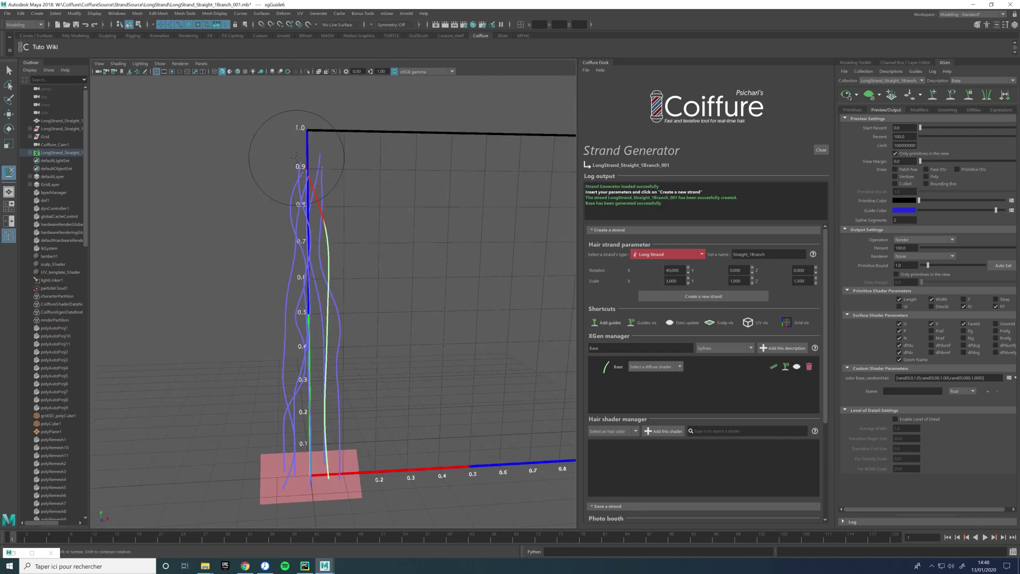
# Refine the sculpted guides from other viewing angles and clear the guide selection
pyautogui.keyDown('alt'); pyautogui.moveTo(339, 212); pyautogui.dragTo(300, 279); pyautogui.keyUp('alt')
pyautogui.press('w')
pyautogui.click(277, 356)
pyautogui.keyDown('alt'); pyautogui.moveTo(278, 357); pyautogui.dragTo(287, 359); pyautogui.keyUp('alt')
pyautogui.press('y')
pyautogui.moveTo(276, 420)
pyautogui.keyDown('alt'); pyautogui.mouseDown()
pyautogui.moveTo(319, 354)
pyautogui.moveTo(375, 401)
pyautogui.moveTo(360, 332)
pyautogui.mouseUp(); pyautogui.keyUp('alt')
pyautogui.press('w')
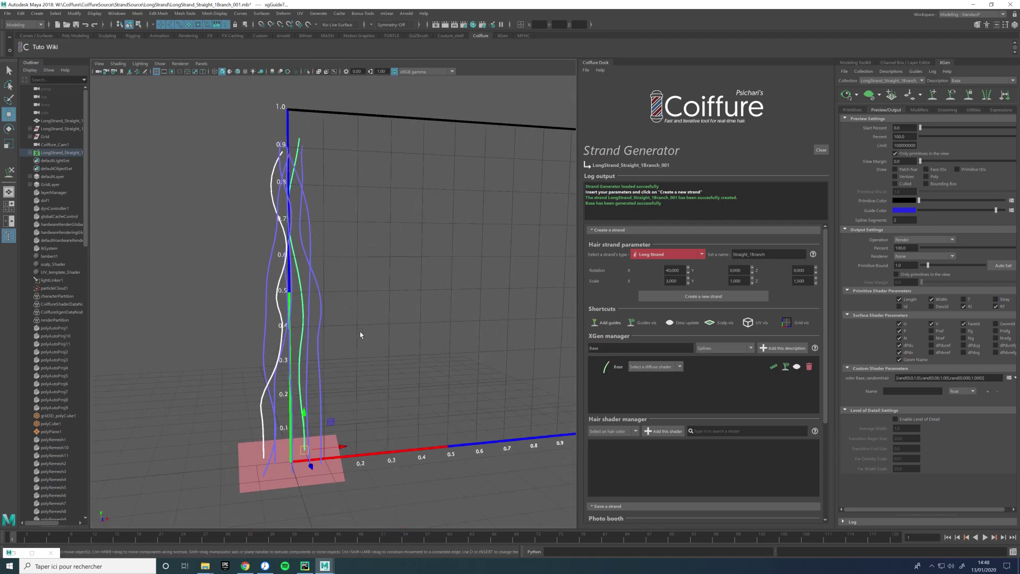
pyautogui.click(377, 260)
pyautogui.keyDown('alt'); pyautogui.moveTo(375, 264); pyautogui.dragTo(372, 292); pyautogui.keyUp('alt')
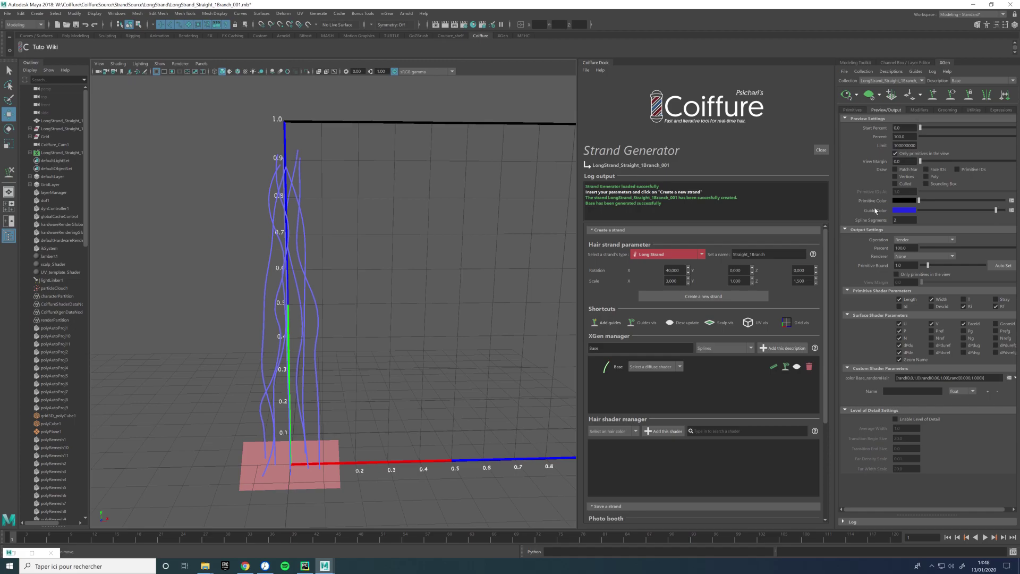
# Raise the Base description's density to 17.785 and apply thinner splines with a modifier CV count of 20
pyautogui.click(864, 111)
pyautogui.moveTo(922, 159); pyautogui.dragTo(939, 158)
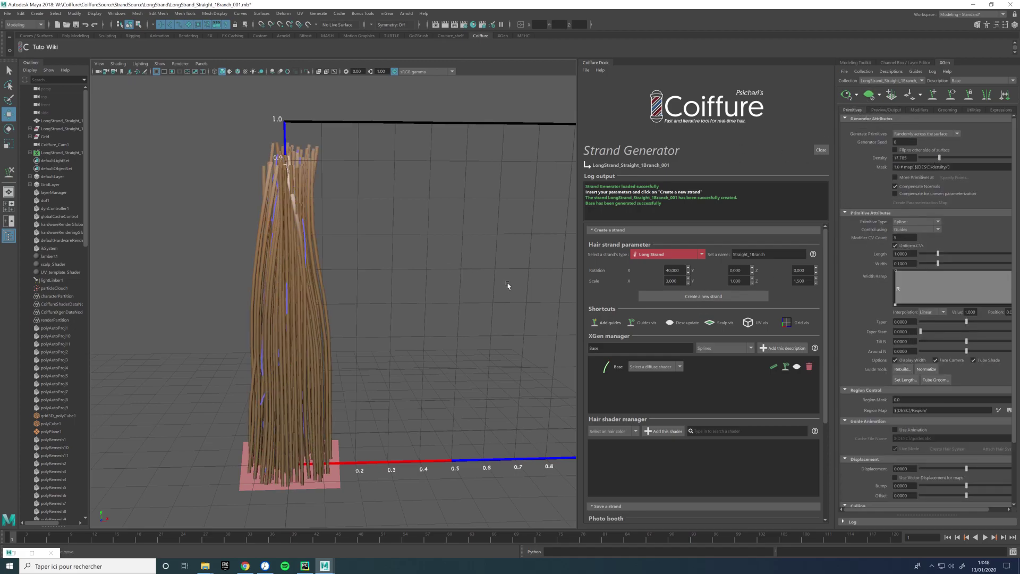
pyautogui.click(773, 367)
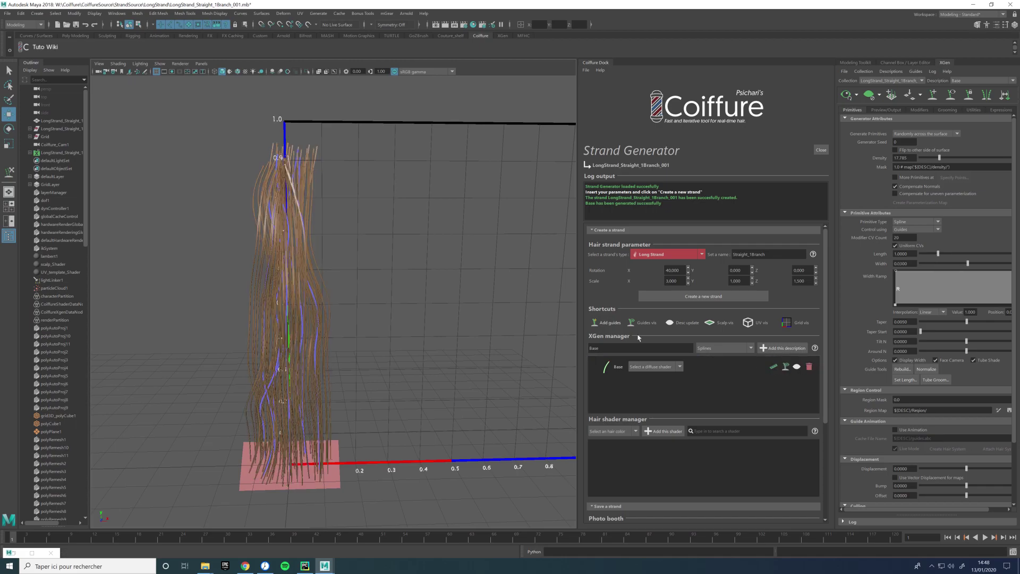
# Shape the width ramp with two inner points so the hairs narrow at both ends, ending at value 0.488
pyautogui.moveTo(838, 255); pyautogui.dragTo(760, 256)
pyautogui.moveTo(818, 285); pyautogui.dragTo(860, 276)
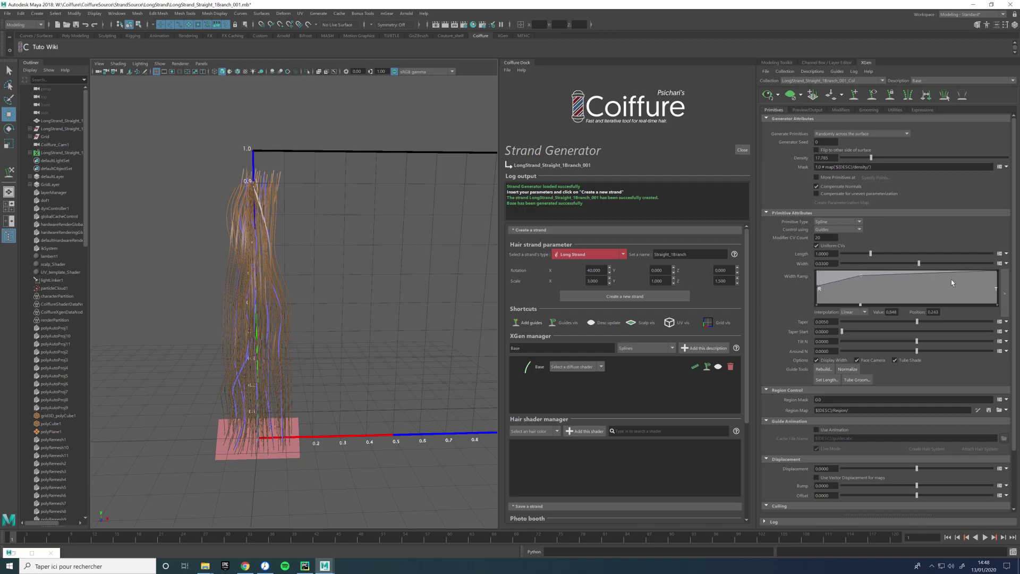
pyautogui.moveTo(948, 276); pyautogui.dragTo(994, 289)
# Set the modifier CV count to 30 and the taper to 0.275
pyautogui.click(823, 237)
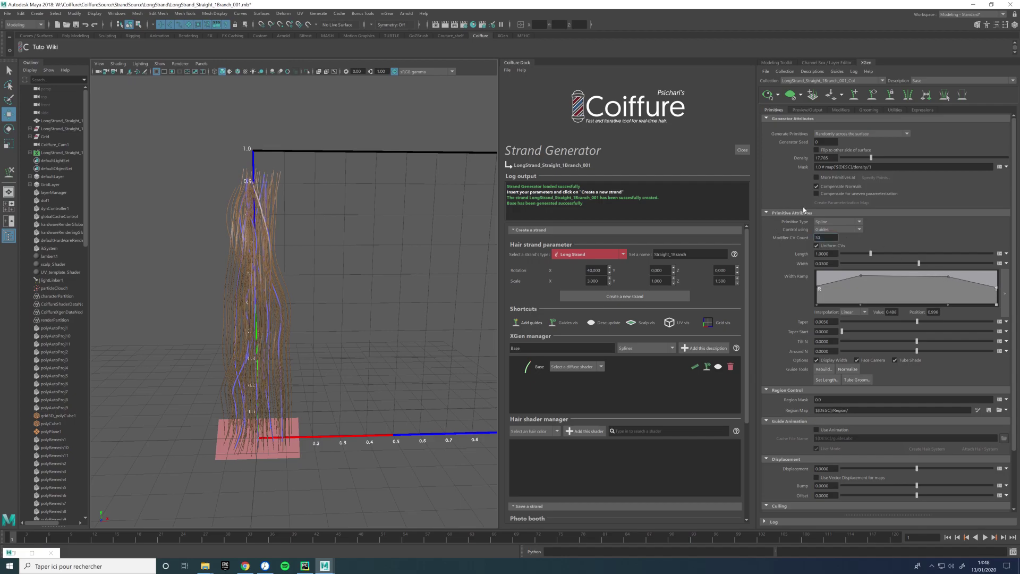
pyautogui.press('Return')
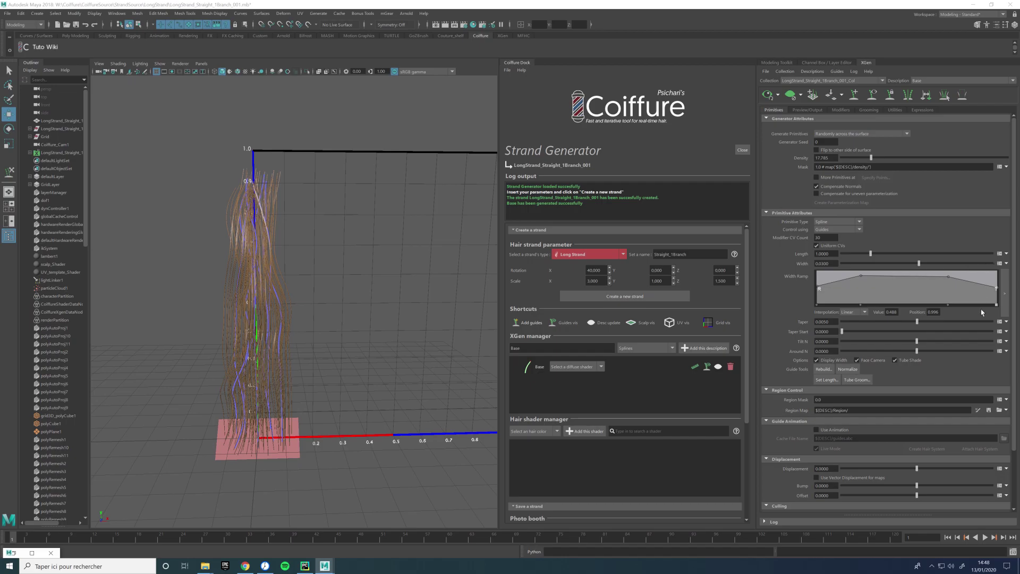
pyautogui.moveTo(923, 321)
pyautogui.mouseDown()
pyautogui.moveTo(947, 329)
pyautogui.moveTo(938, 327)
pyautogui.mouseUp()
pyautogui.keyDown('alt'); pyautogui.moveTo(402, 332); pyautogui.dragTo(435, 319); pyautogui.keyUp('alt')
# Add a Clumping modifier to the Base description, then generate and save its clumping maps
pyautogui.click(841, 110)
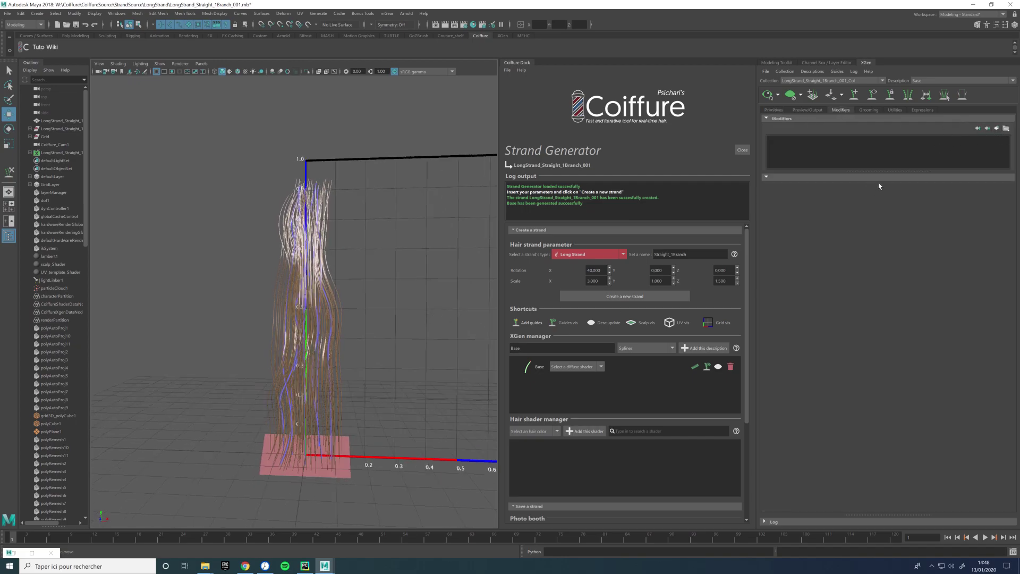
pyautogui.click(1005, 128)
pyautogui.click(953, 145)
pyautogui.click(928, 246)
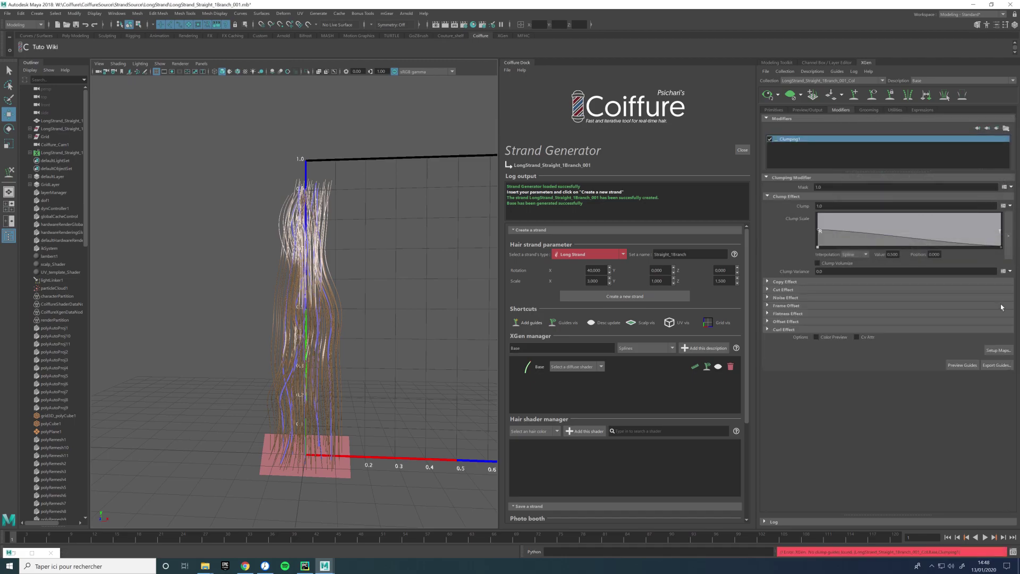
pyautogui.click(998, 351)
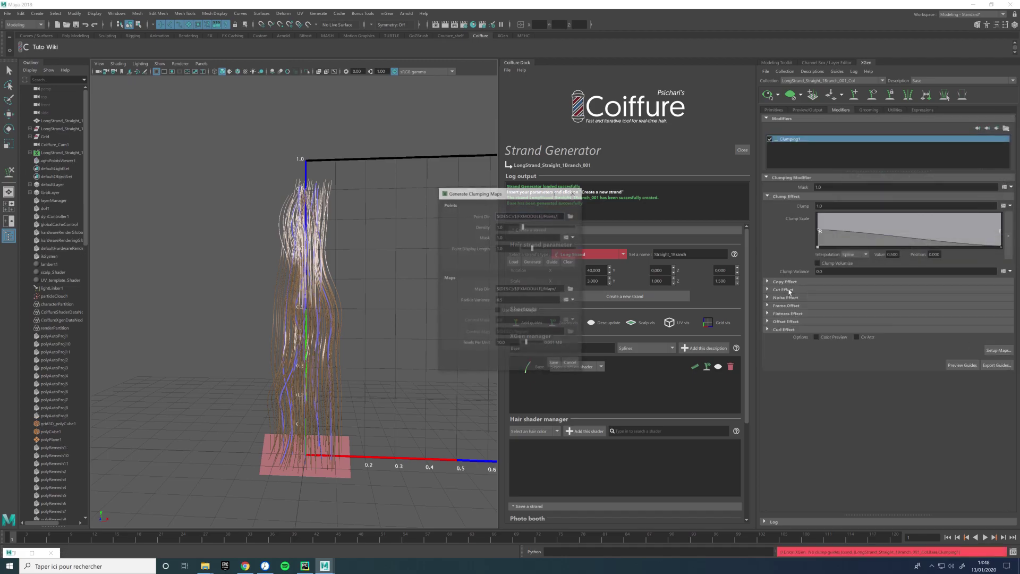
pyautogui.click(533, 261)
pyautogui.click(554, 363)
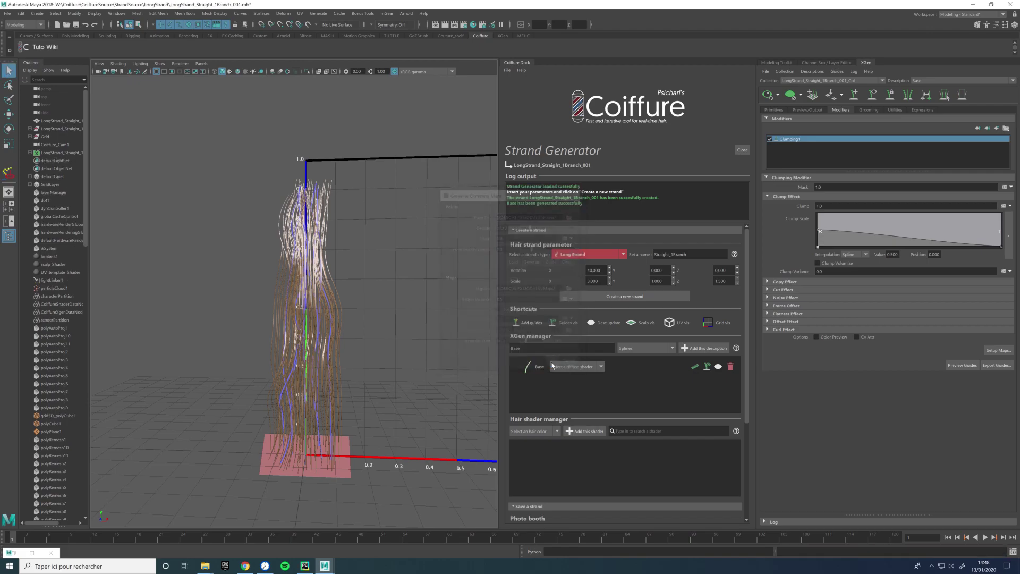
# Set the first clumping modifier's clump to 0.75 and raise the end of its clump scale ramp to 0.112
pyautogui.keyDown('alt'); pyautogui.moveTo(408, 320); pyautogui.dragTo(404, 294); pyautogui.keyUp('alt')
pyautogui.moveTo(824, 205); pyautogui.dragTo(792, 205)
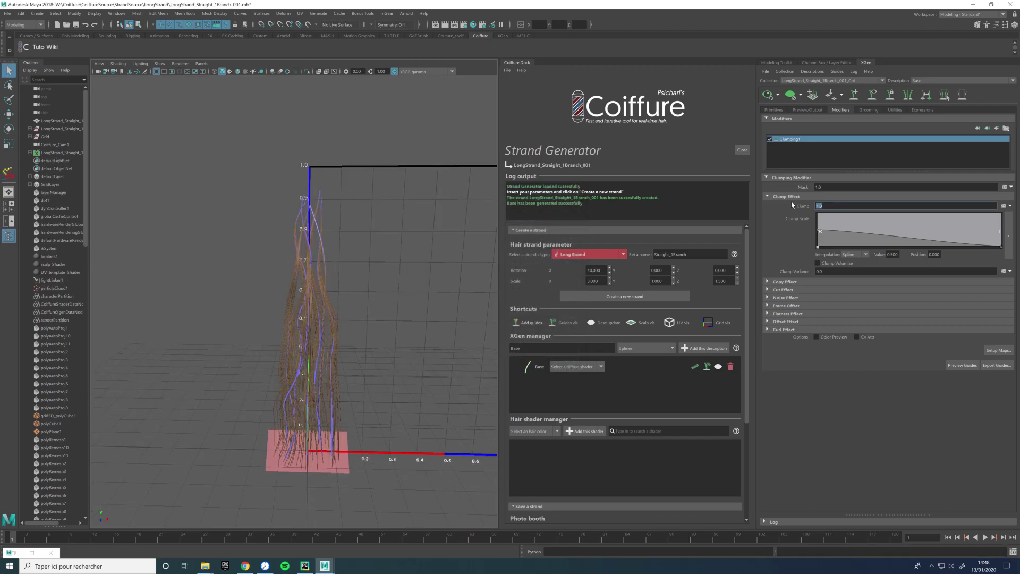
pyautogui.press('Return')
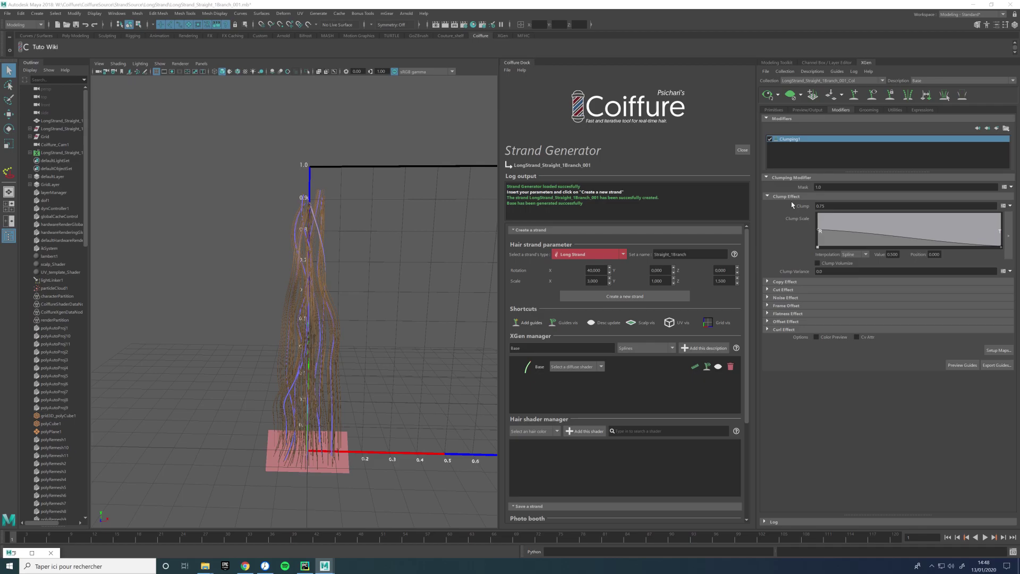
pyautogui.moveTo(1001, 247); pyautogui.dragTo(1001, 245)
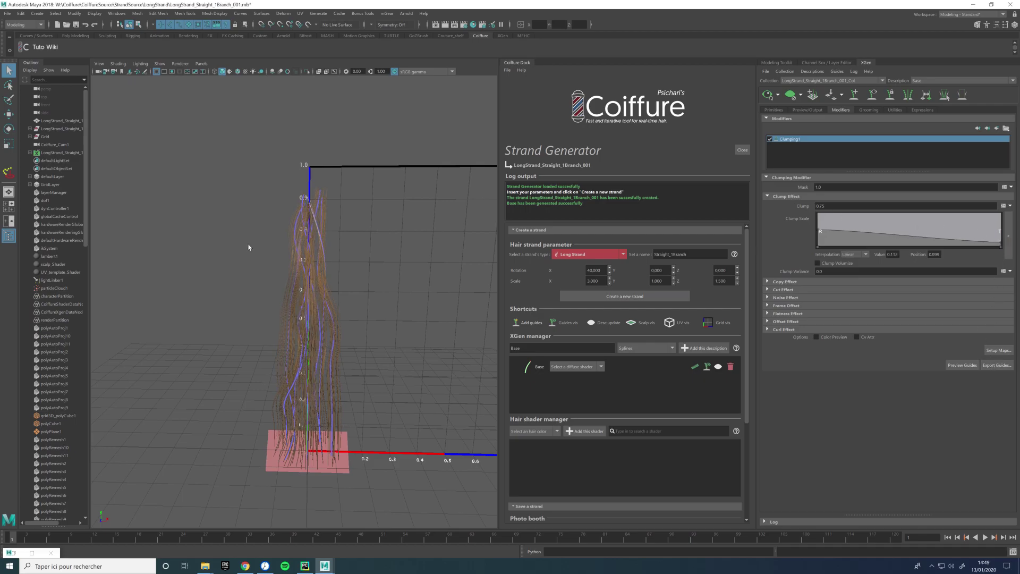
pyautogui.scroll(5, 330, 298)
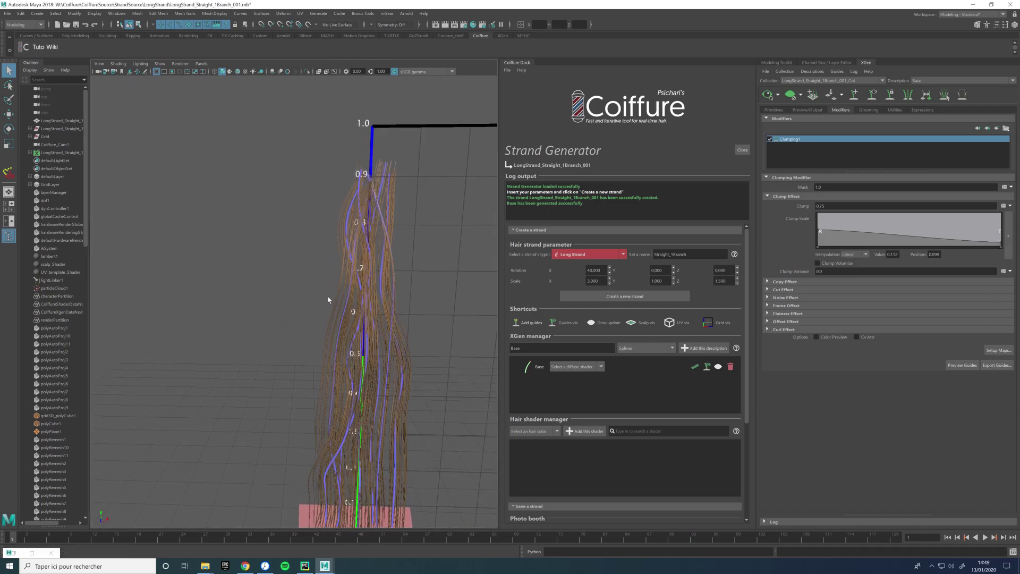
# Add a second Clumping modifier to the Base description
pyautogui.click(996, 128)
pyautogui.click(955, 143)
pyautogui.click(928, 246)
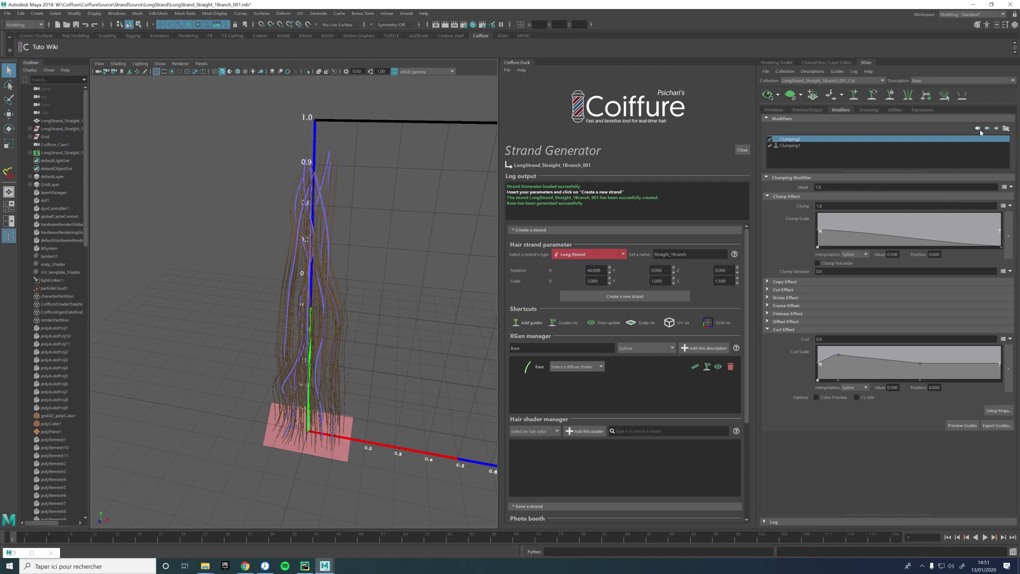
# Add a Noise modifier above the two clumping modifiers
pyautogui.click(997, 128)
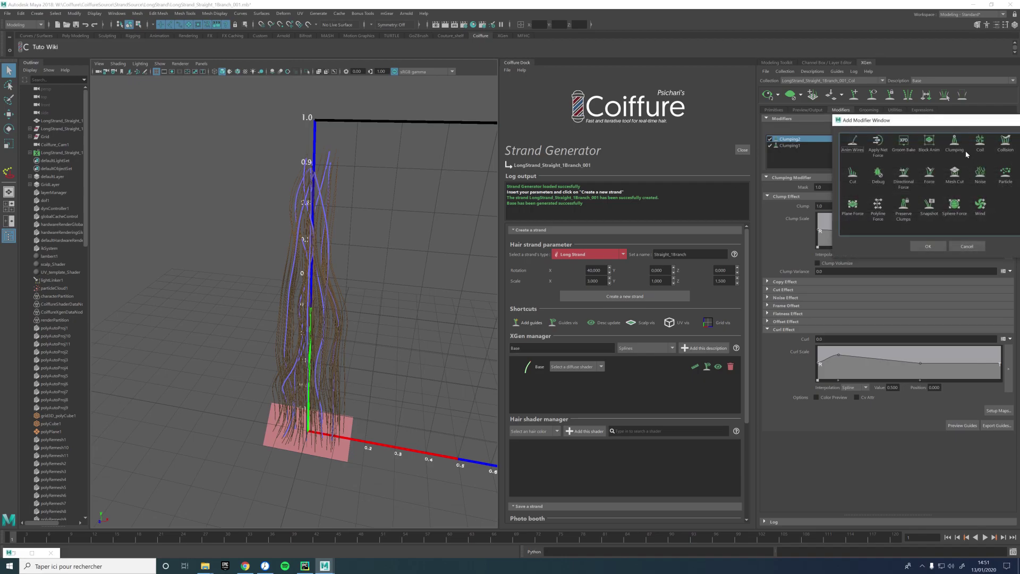
pyautogui.click(980, 174)
pyautogui.click(928, 246)
pyautogui.keyDown('alt'); pyautogui.moveTo(458, 264); pyautogui.dragTo(467, 264); pyautogui.keyUp('alt')
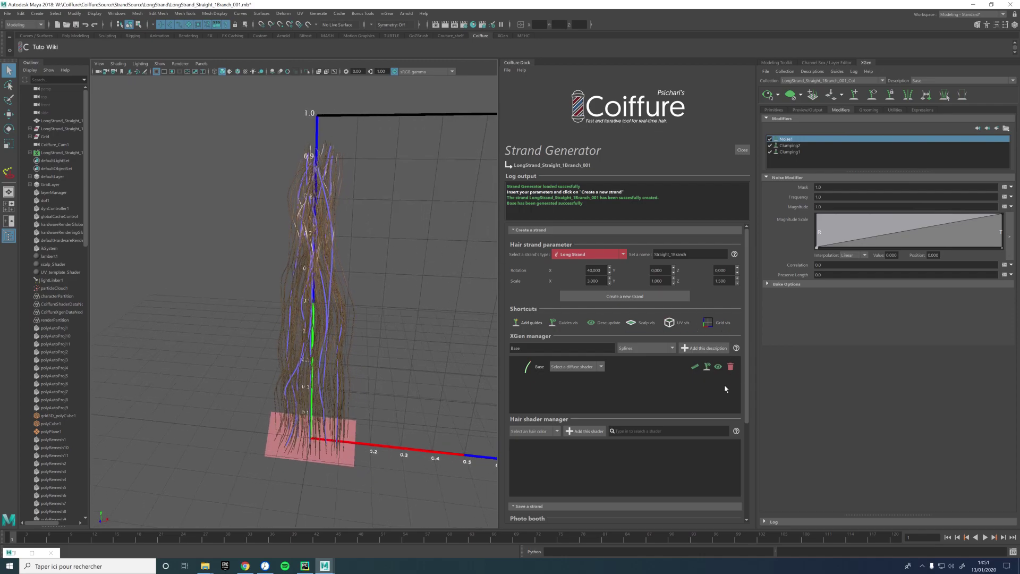
# Create a Light Brown hair shader and assign it as the Base description's diffuse shader
pyautogui.keyDown('alt'); pyautogui.moveTo(397, 362); pyautogui.dragTo(377, 375); pyautogui.keyUp('alt')
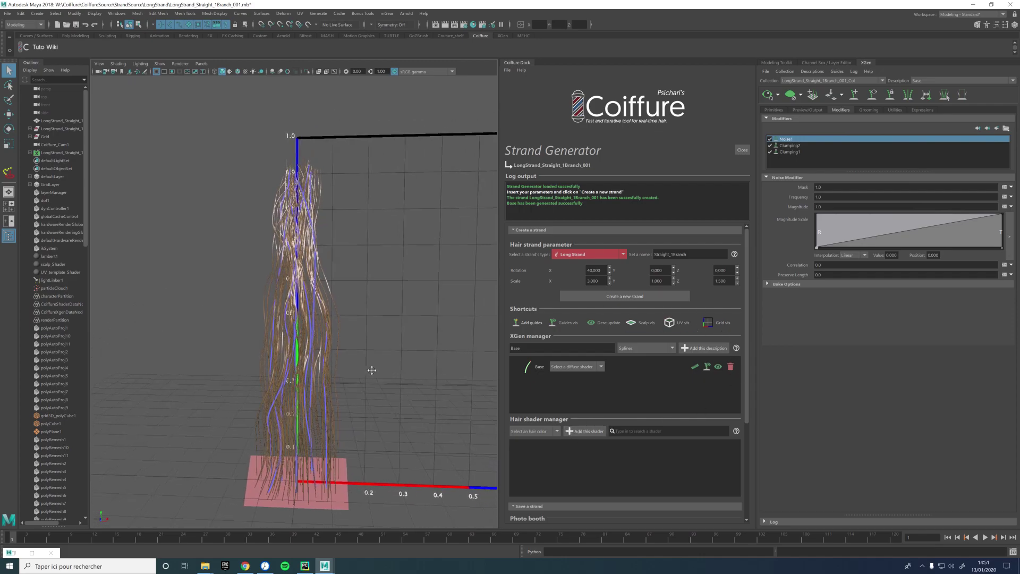
pyautogui.keyDown('alt'); pyautogui.moveTo(376, 376); pyautogui.dragTo(342, 346, button='middle'); pyautogui.keyUp('alt')
pyautogui.click(534, 431)
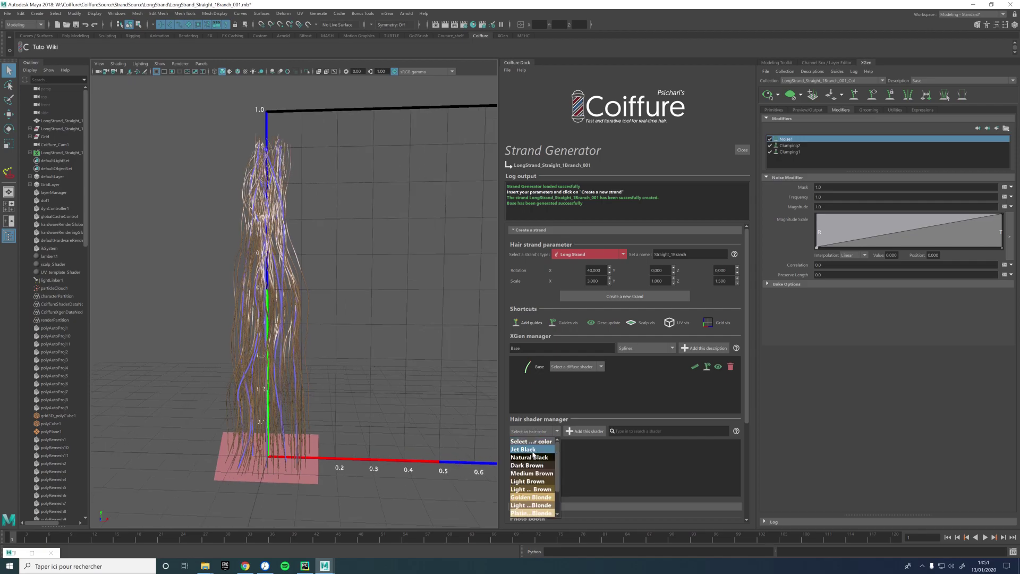
pyautogui.click(535, 485)
pyautogui.click(579, 431)
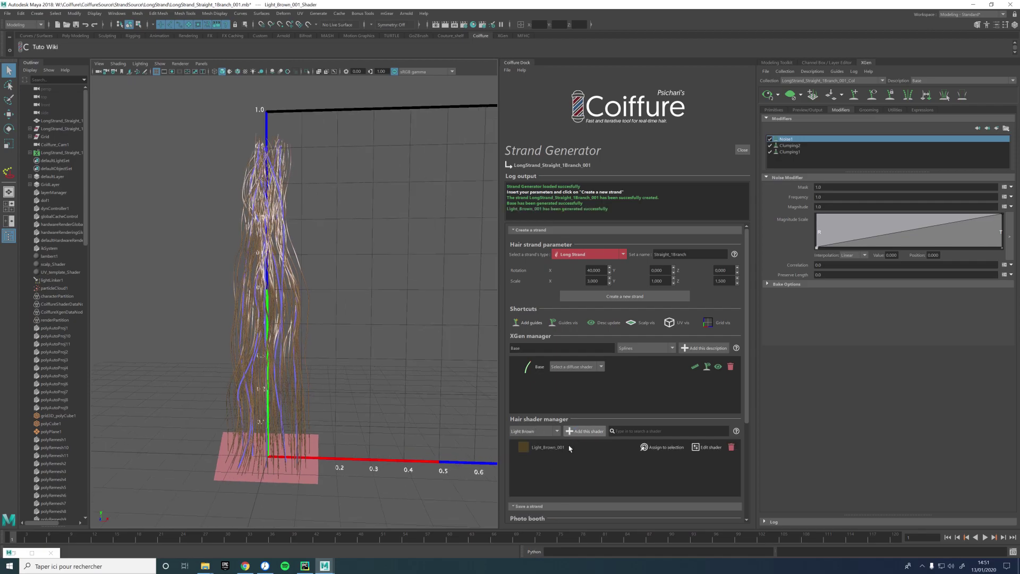
pyautogui.click(564, 368)
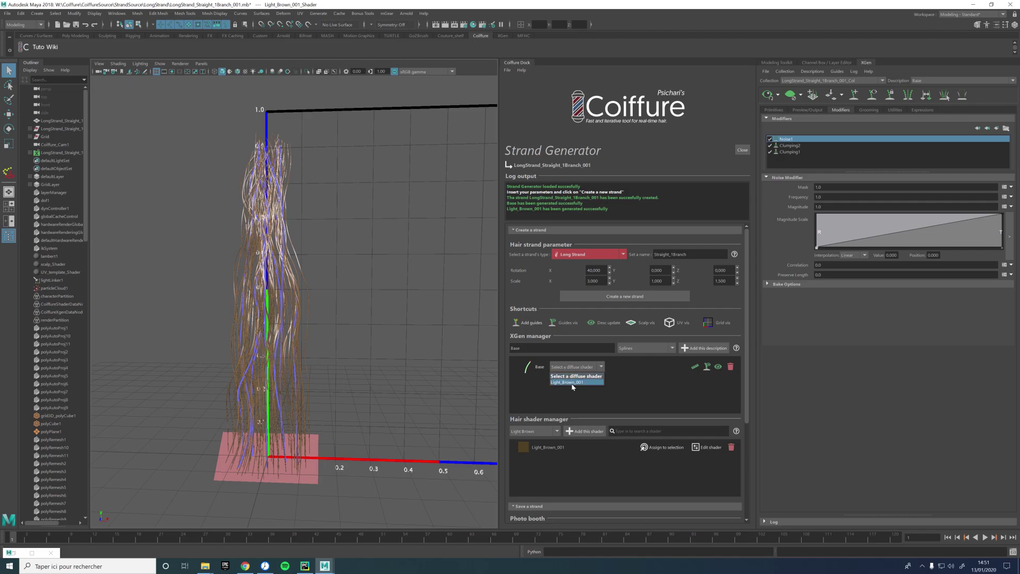
pyautogui.click(568, 382)
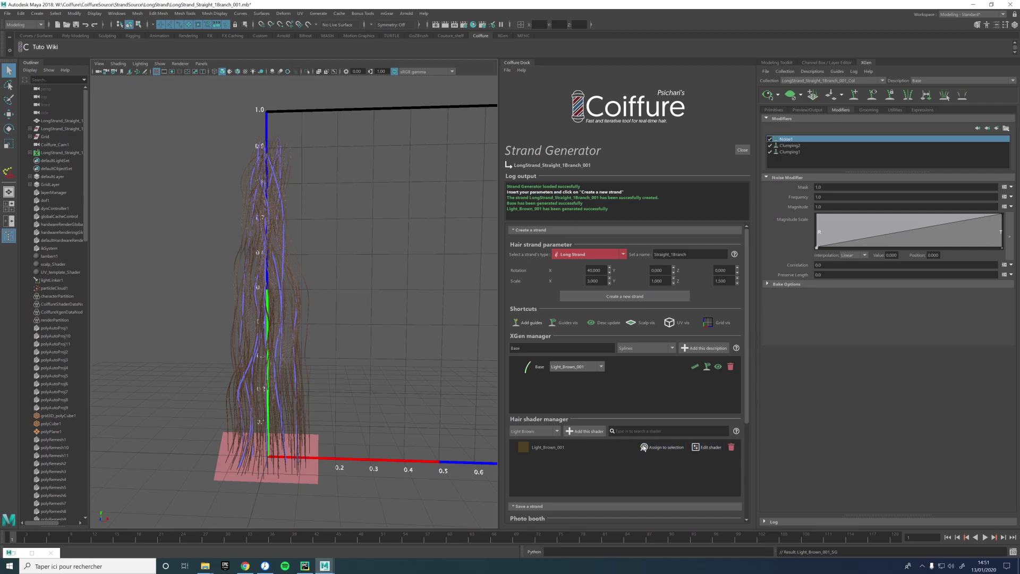
# Increase the Base description's primitive density to 35.0
pyautogui.click(774, 110)
pyautogui.moveTo(873, 159); pyautogui.dragTo(900, 159)
pyautogui.keyDown('alt'); pyautogui.moveTo(312, 340); pyautogui.dragTo(366, 327); pyautogui.keyUp('alt')
# Photograph the strand framed in the photo booth and save the strand
pyautogui.scroll(-3, 709, 439)
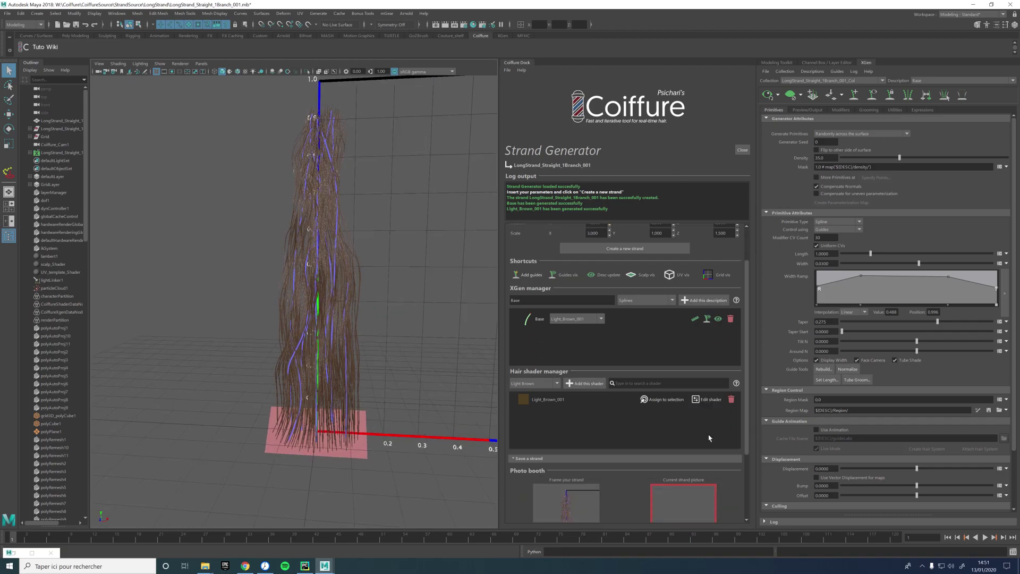
pyautogui.scroll(-3, 710, 439)
pyautogui.scroll(-1, 709, 438)
pyautogui.keyDown('alt'); pyautogui.moveTo(397, 373); pyautogui.dragTo(399, 397, button='middle'); pyautogui.keyUp('alt')
pyautogui.keyDown('alt'); pyautogui.moveTo(549, 433); pyautogui.dragTo(558, 465, button='right'); pyautogui.keyUp('alt')
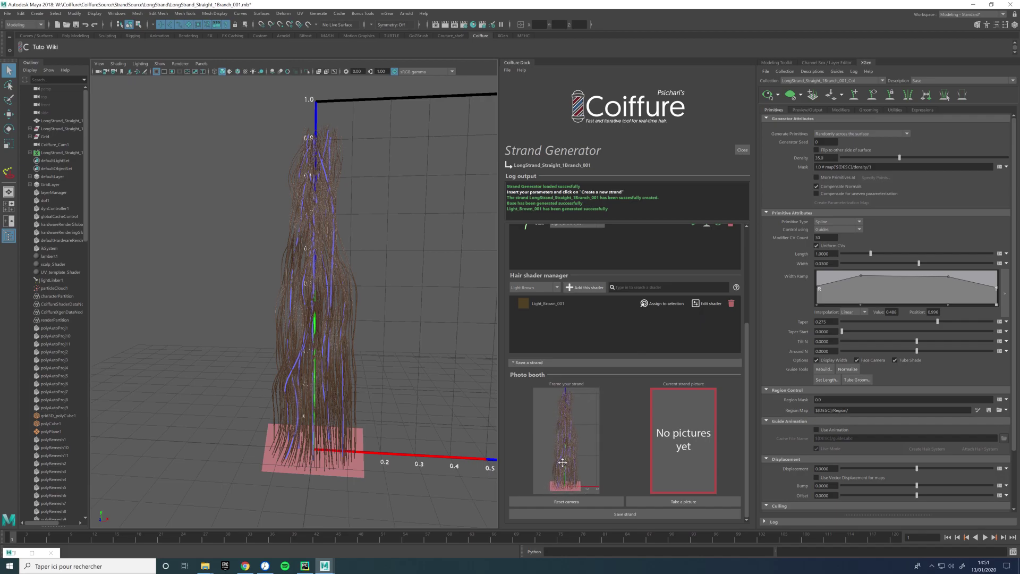
pyautogui.click(658, 503)
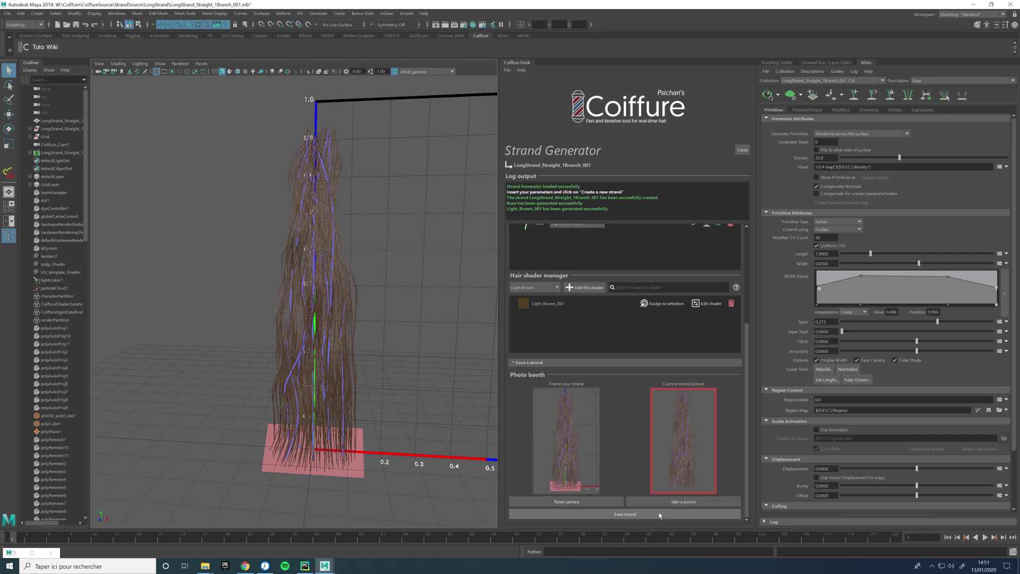
pyautogui.moveTo(443, 288); pyautogui.dragTo(450, 315, button='right')
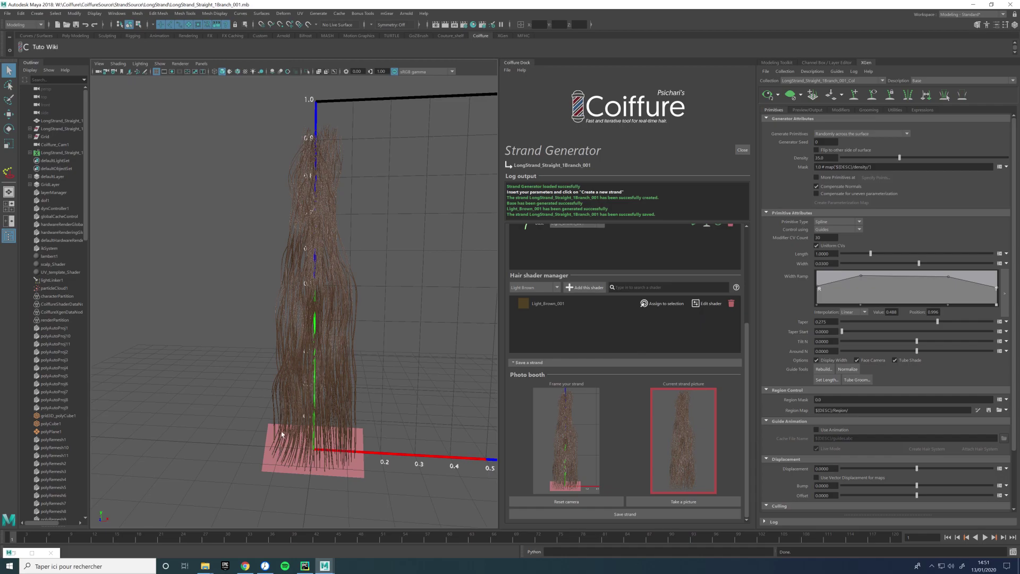
pyautogui.moveTo(393, 409)
pyautogui.keyDown('alt'); pyautogui.mouseDown()
pyautogui.moveTo(353, 399)
pyautogui.moveTo(398, 410)
pyautogui.mouseUp(); pyautogui.keyUp('alt')
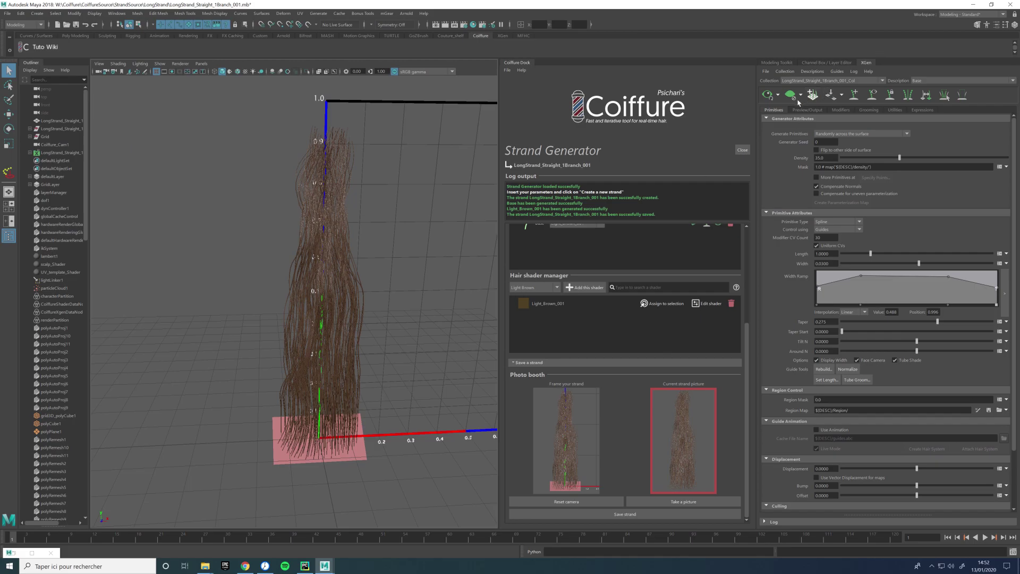
# Close the Strand Generator, open the Strand Editor and browse its strand library
pyautogui.click(743, 151)
pyautogui.click(743, 151)
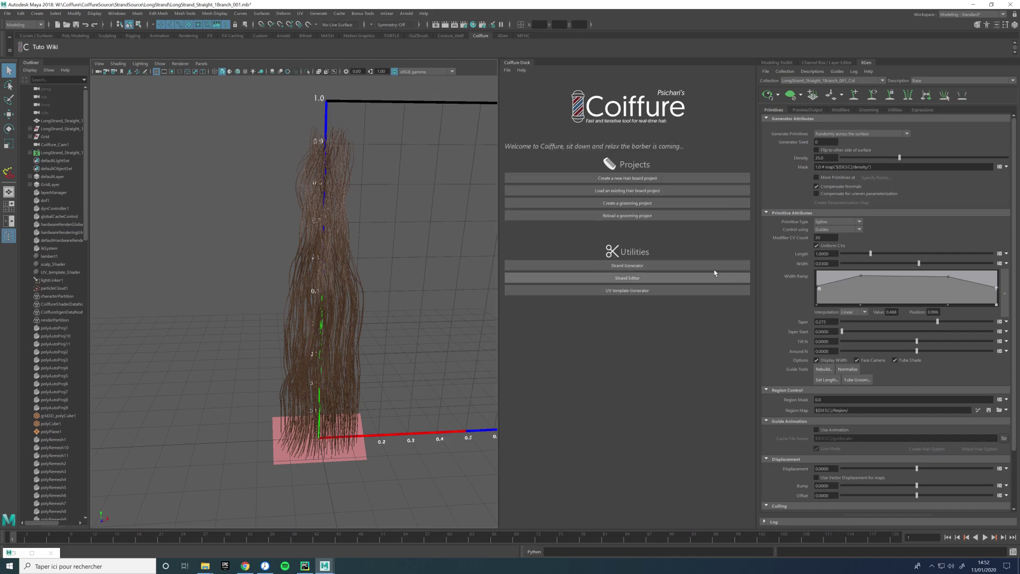
pyautogui.click(679, 281)
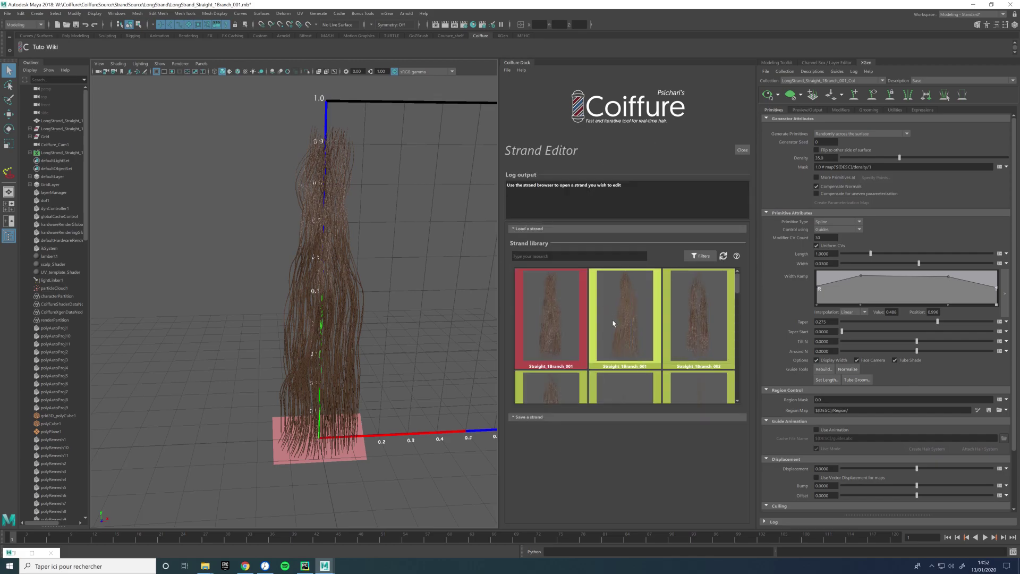
pyautogui.scroll(-5, 613, 322)
pyautogui.scroll(-5, 655, 357)
pyautogui.scroll(-3, 651, 343)
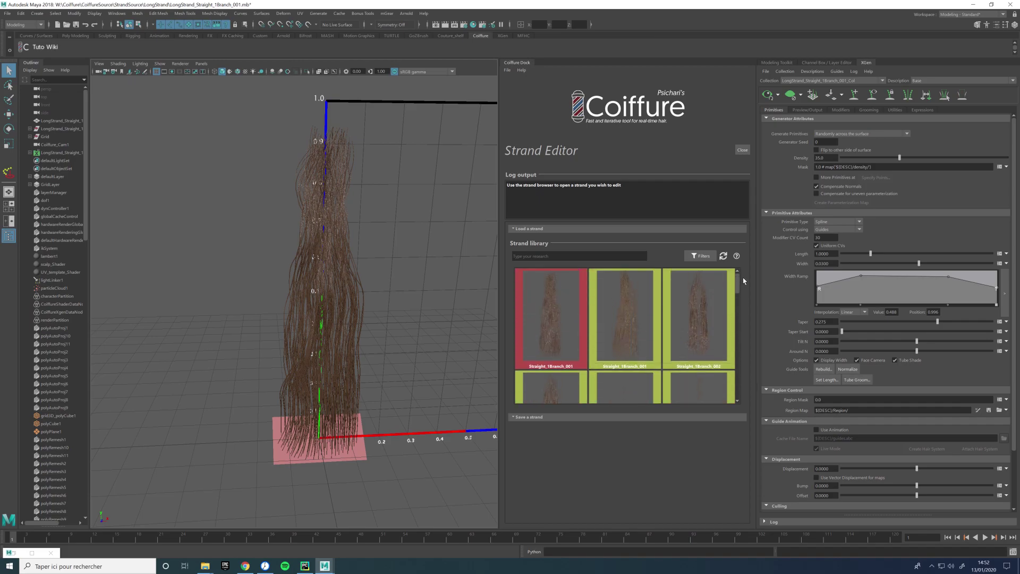
# Load SmallStrand_Straight_1Branch_001 into the Strand Editor, dismiss the Hypershade and review the strand's editing sections
pyautogui.doubleClick(645, 302)
pyautogui.click(481, 315)
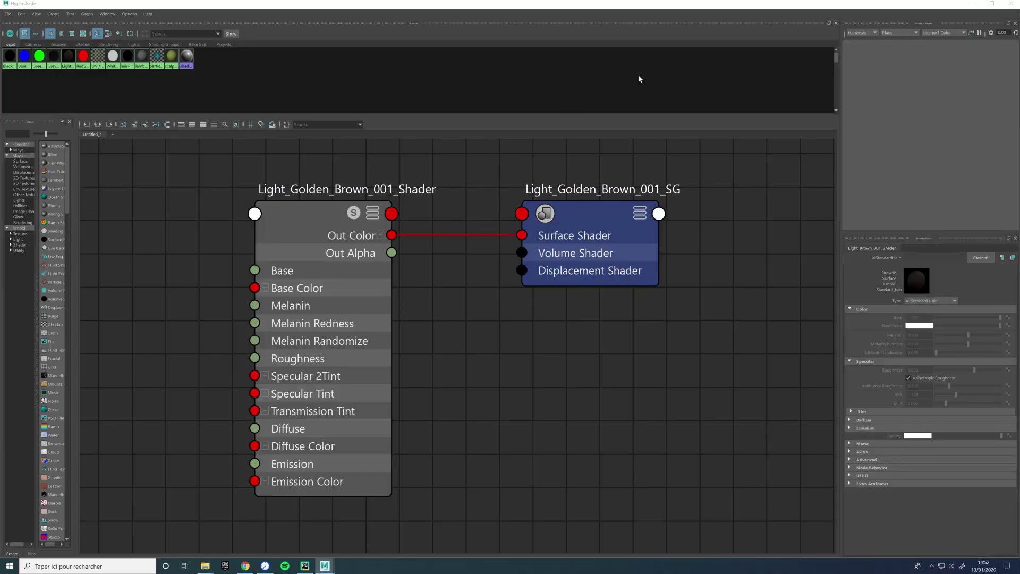
pyautogui.click(973, 3)
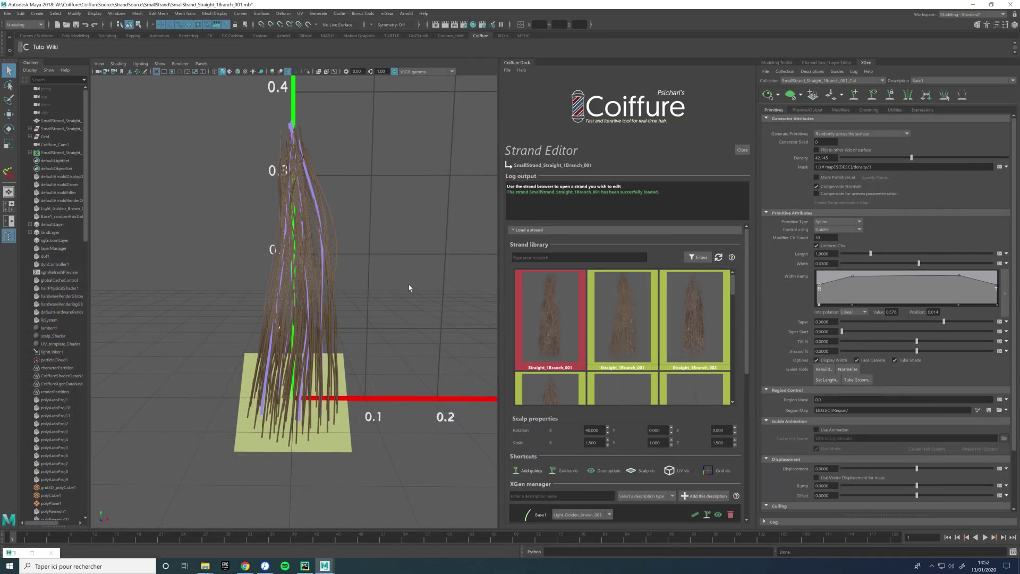
pyautogui.keyDown('alt'); pyautogui.moveTo(396, 286); pyautogui.dragTo(416, 301); pyautogui.keyUp('alt')
pyautogui.scroll(-3, 598, 383)
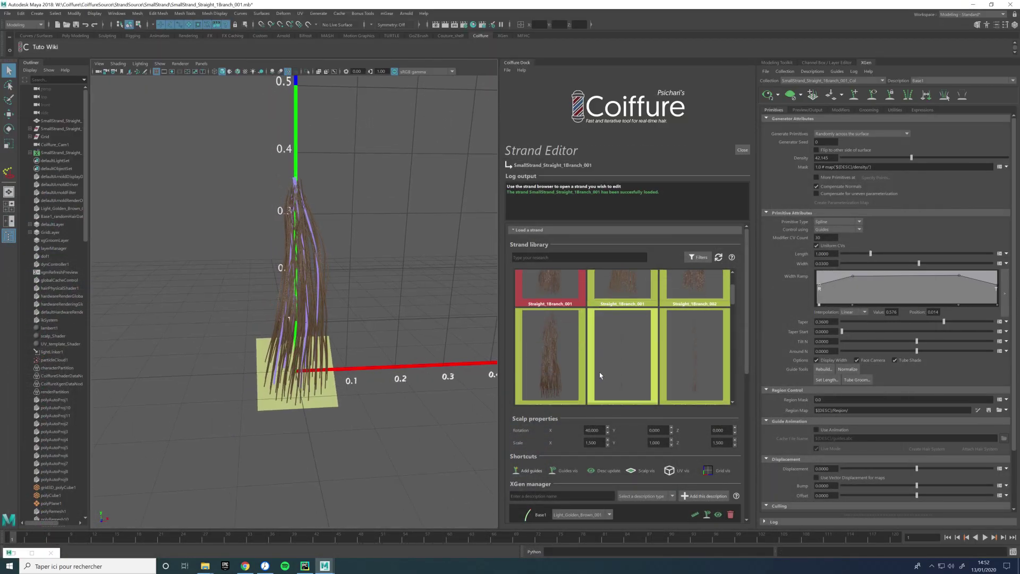
pyautogui.scroll(-3, 701, 423)
pyautogui.scroll(-1, 632, 391)
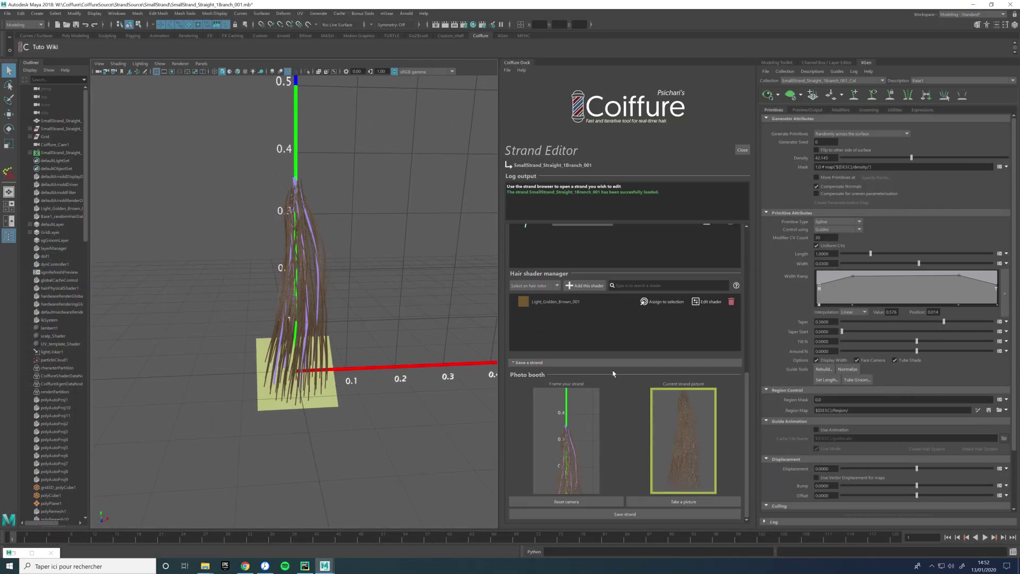
pyautogui.keyDown('alt'); pyautogui.moveTo(330, 268); pyautogui.dragTo(342, 349); pyautogui.keyUp('alt')
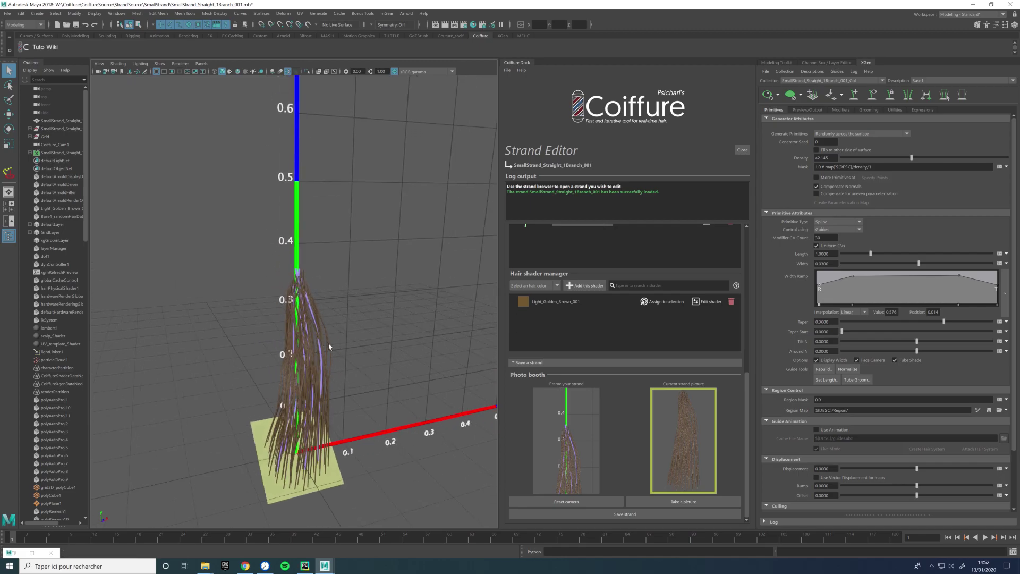
# Close the Strand Editor and create a new hair board project named TestTexture1
pyautogui.click(742, 150)
pyautogui.click(635, 178)
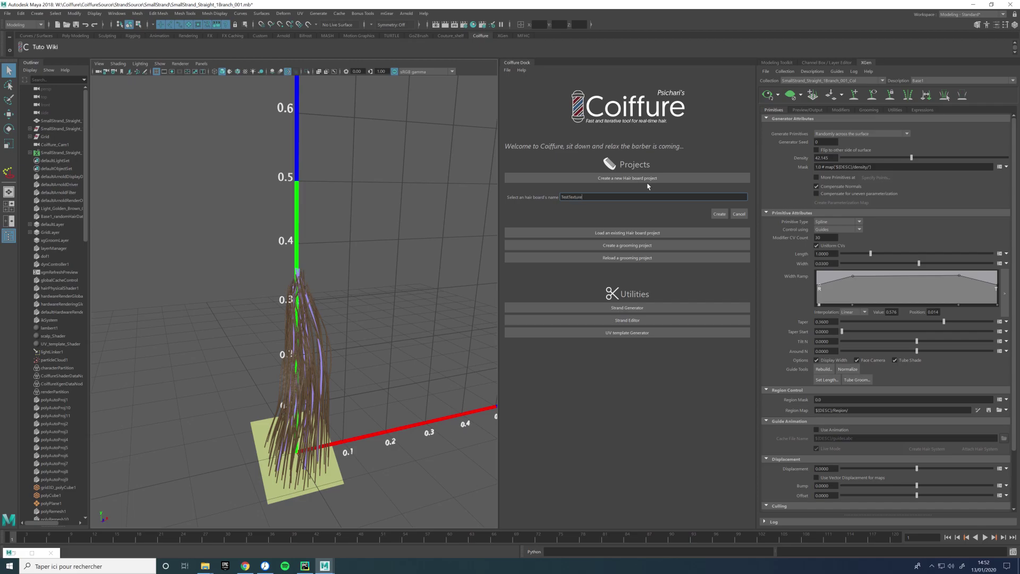
pyautogui.click(719, 214)
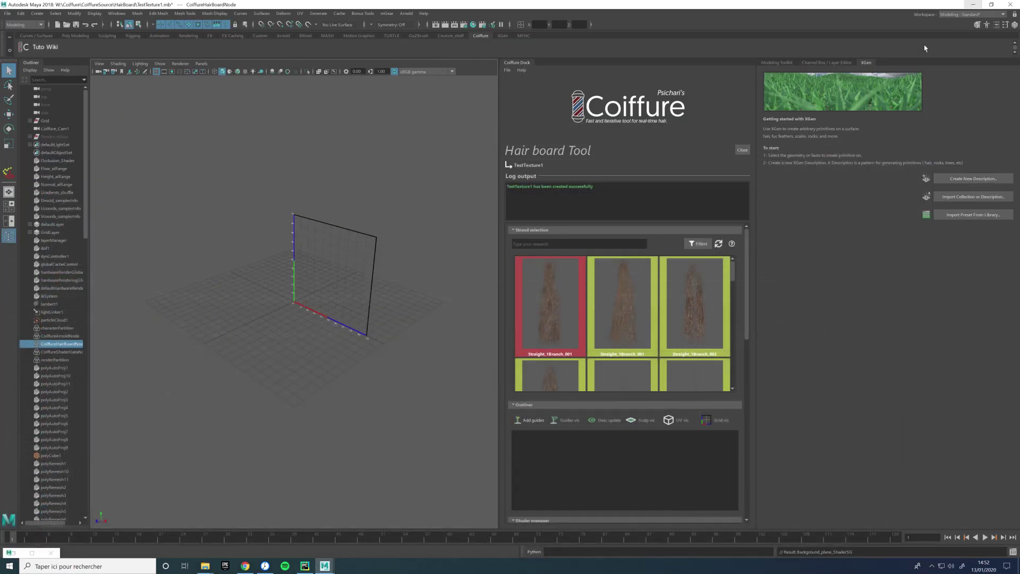
# Import LongStrand_Straight_1Branch_001 and SmallStrand_Straight_1Branch_001, 003 and 005 from the strand library onto the hair board
pyautogui.scroll(-3, 691, 308)
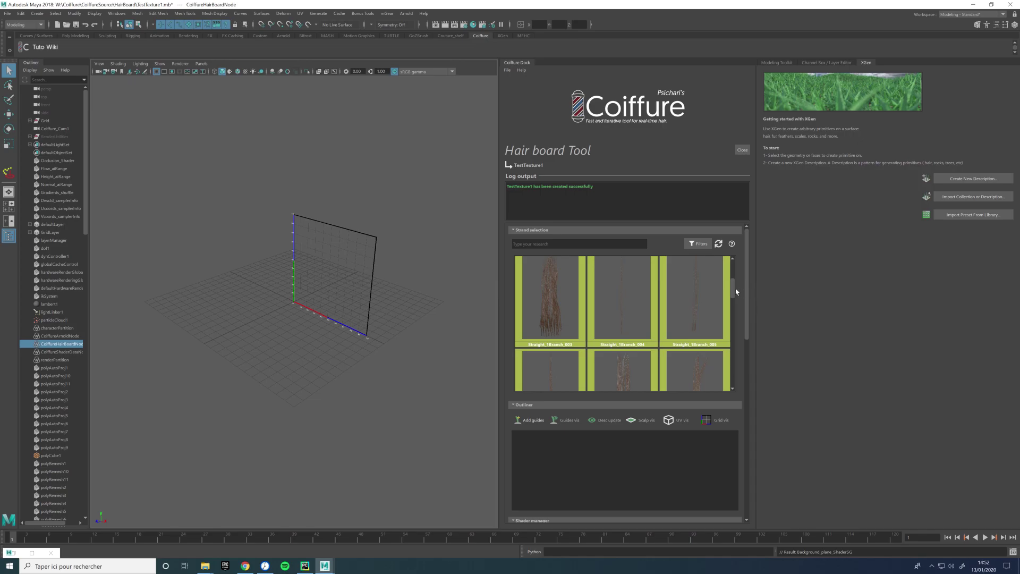
pyautogui.keyDown('alt'); pyautogui.moveTo(342, 256); pyautogui.dragTo(319, 361, button='middle'); pyautogui.keyUp('alt')
pyautogui.keyDown('alt'); pyautogui.moveTo(319, 362); pyautogui.dragTo(364, 378, button='right'); pyautogui.keyUp('alt')
pyautogui.keyDown('alt'); pyautogui.moveTo(364, 379); pyautogui.dragTo(317, 310, button='middle'); pyautogui.keyUp('alt')
pyautogui.keyDown('alt'); pyautogui.moveTo(317, 309); pyautogui.dragTo(315, 304); pyautogui.keyUp('alt')
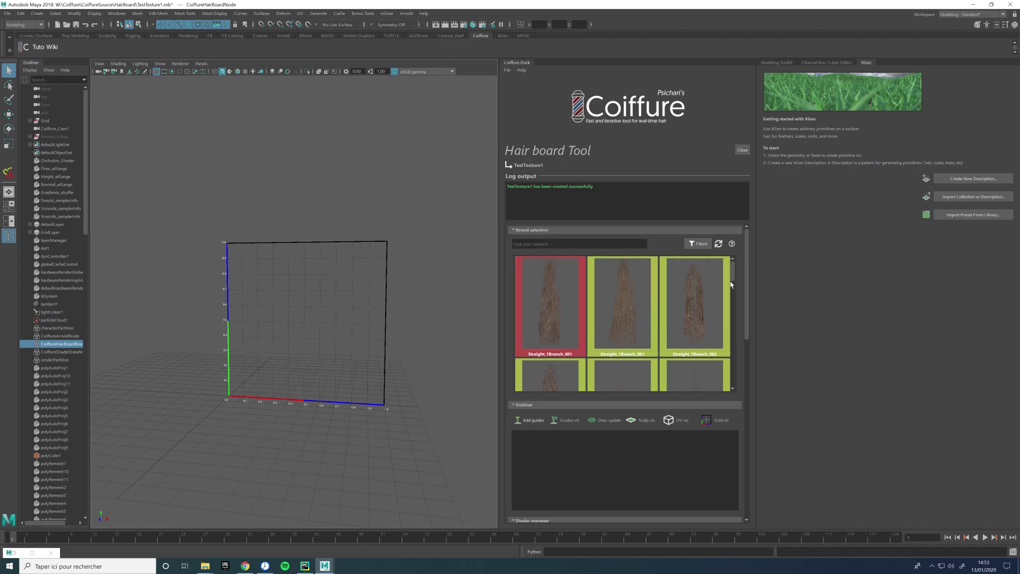
pyautogui.scroll(-2, 732, 281)
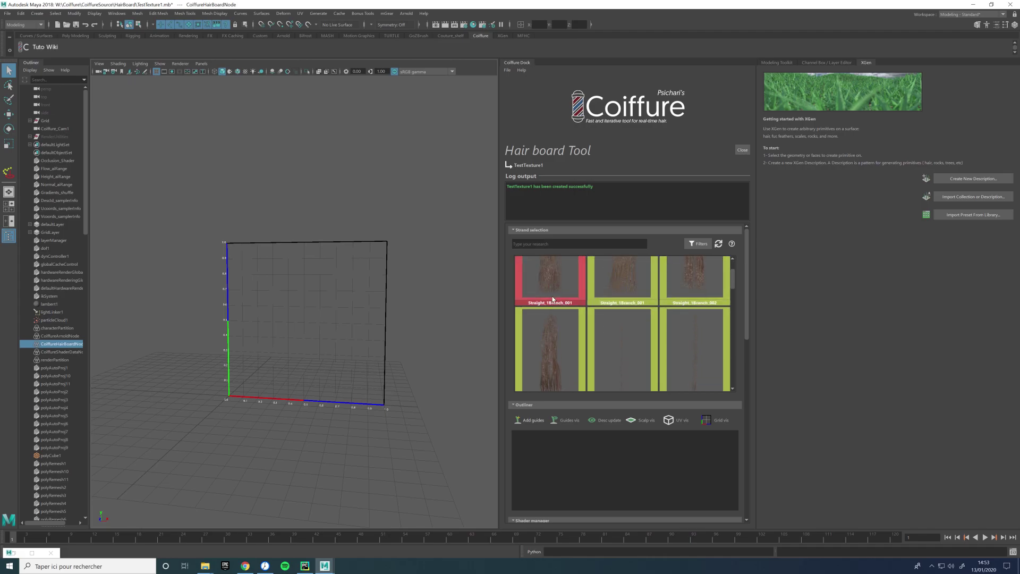
pyautogui.click(560, 286)
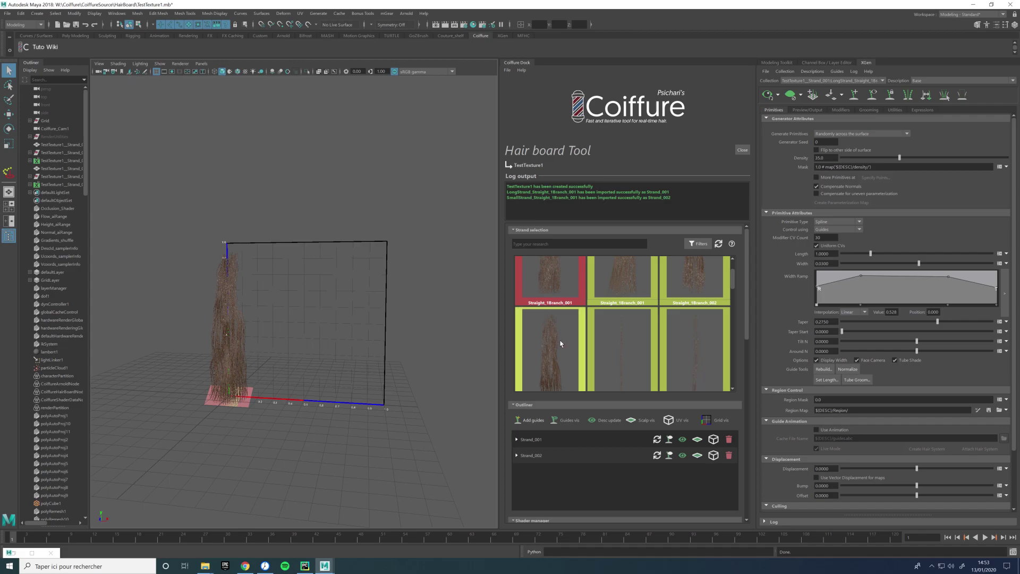
pyautogui.scroll(-1, 564, 338)
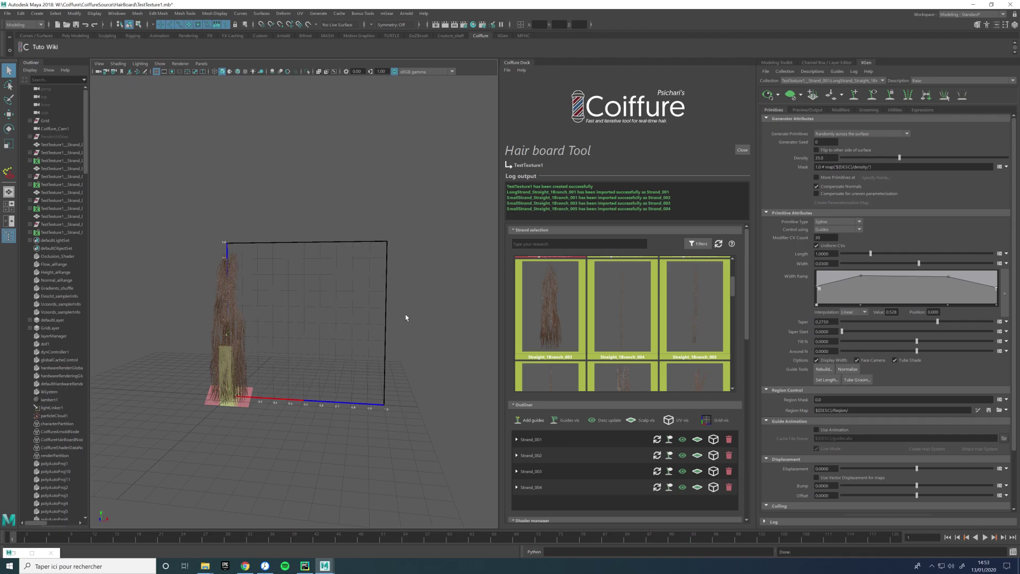
# Select all four strand scalps and move them together inward and slightly up, against the hair board's lower-left corner
pyautogui.click(550, 487)
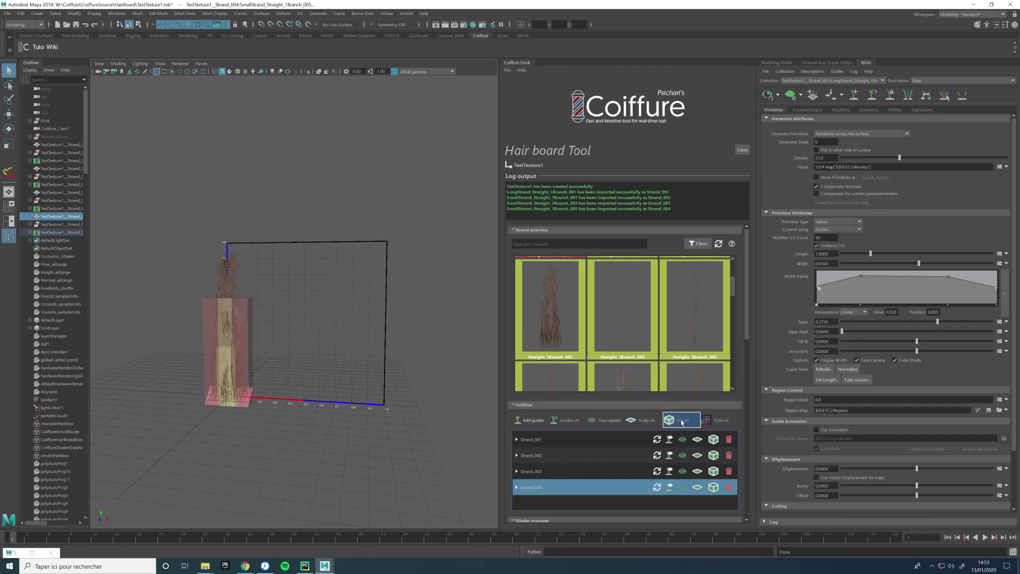
pyautogui.click(553, 445)
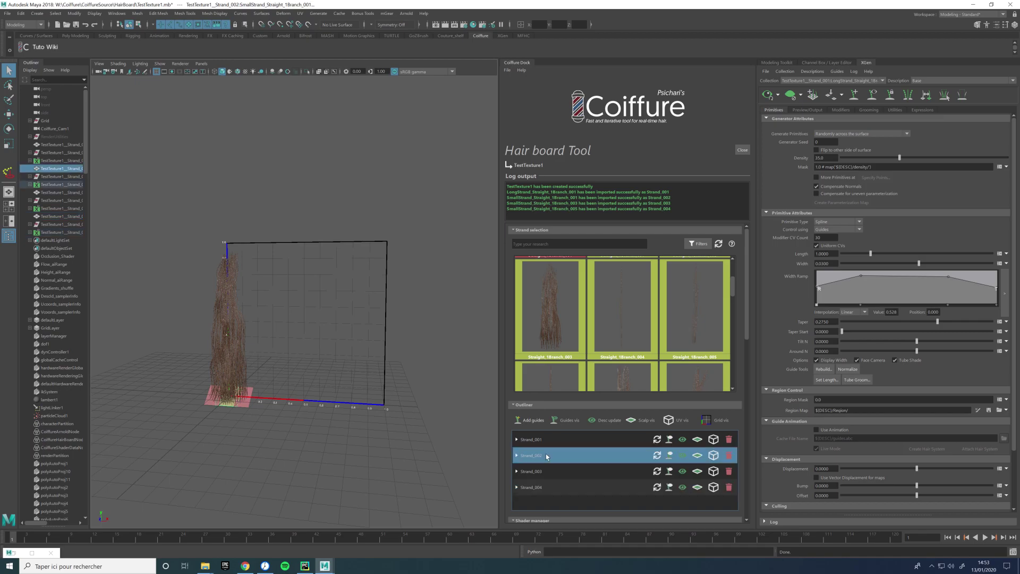
pyautogui.keyDown('shift'); pyautogui.click(546, 487); pyautogui.keyUp('shift')
pyautogui.keyDown('alt'); pyautogui.moveTo(278, 401); pyautogui.dragTo(246, 387, button='middle'); pyautogui.keyUp('alt')
pyautogui.press('w')
pyautogui.moveTo(244, 386); pyautogui.dragTo(267, 386)
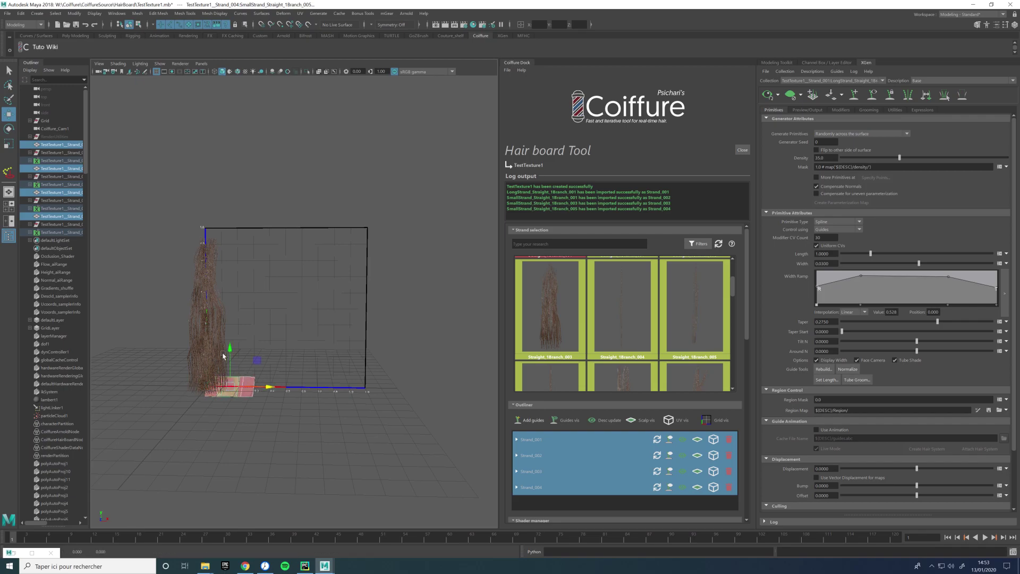
pyautogui.moveTo(228, 352); pyautogui.dragTo(230, 342)
# Spread Strand_003, Strand_004 and Strand_002 apart along the hair board's base, placing Strand_002 near its right end
pyautogui.click(563, 471)
pyautogui.moveTo(287, 381); pyautogui.dragTo(330, 380)
pyautogui.click(556, 487)
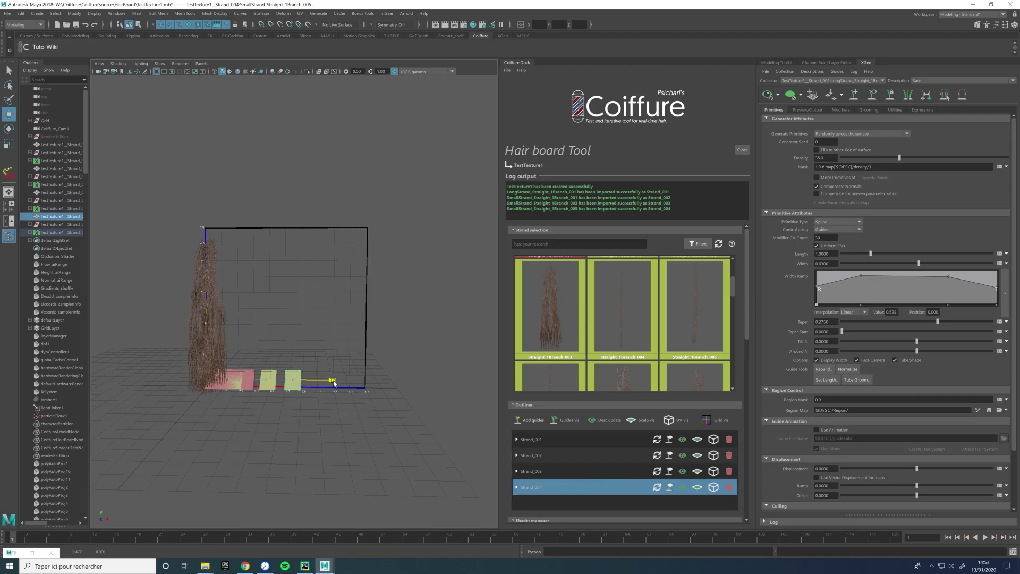
pyautogui.moveTo(269, 379); pyautogui.dragTo(368, 379)
pyautogui.scroll(-1, 590, 472)
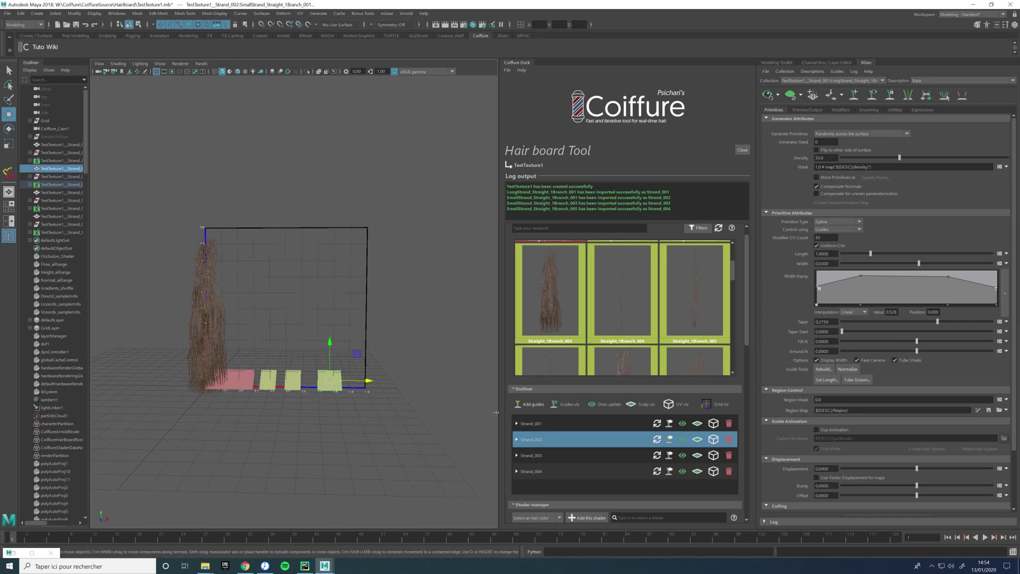
pyautogui.click(30, 184)
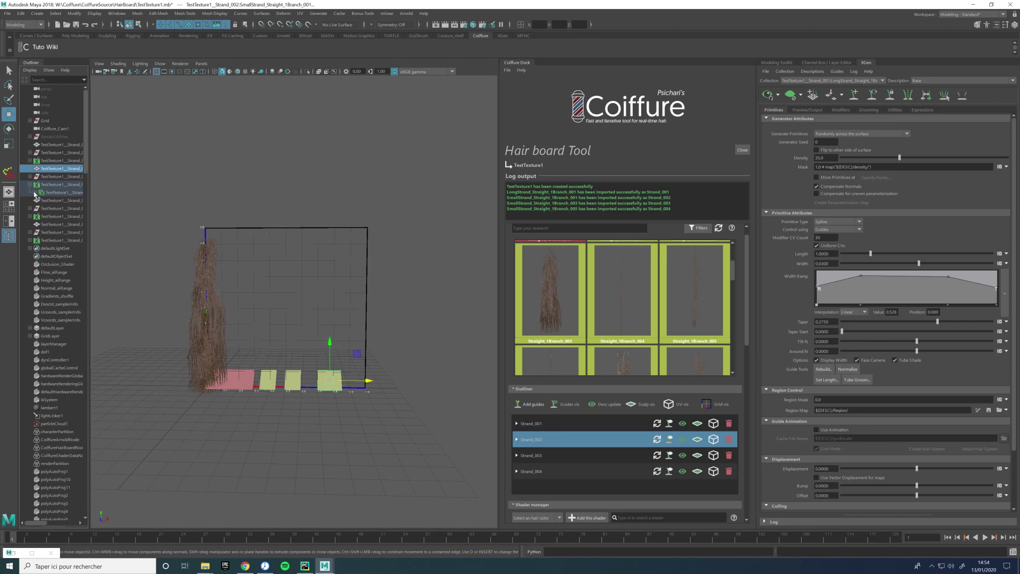
pyautogui.click(30, 184)
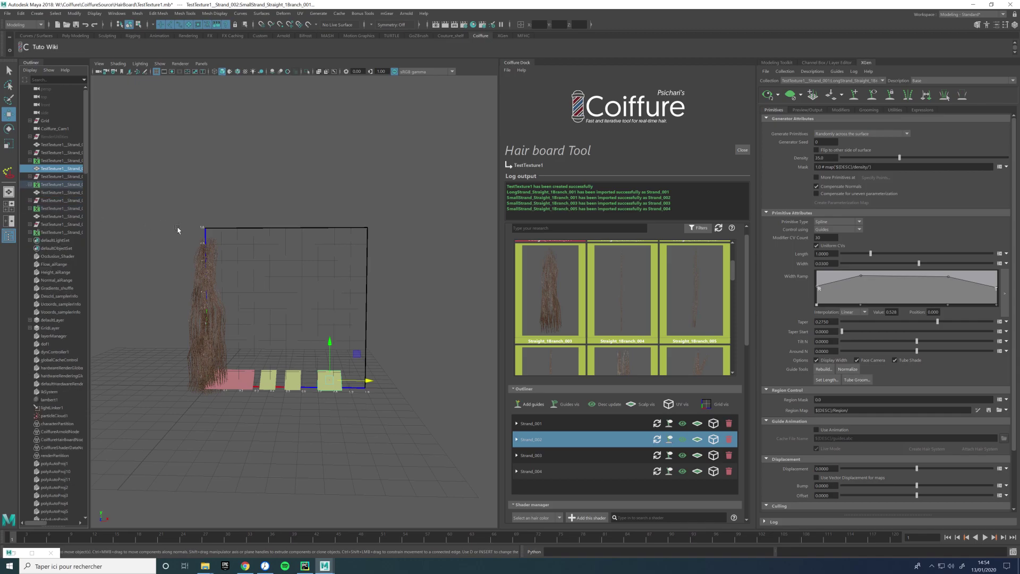
pyautogui.moveTo(369, 381); pyautogui.dragTo(379, 381)
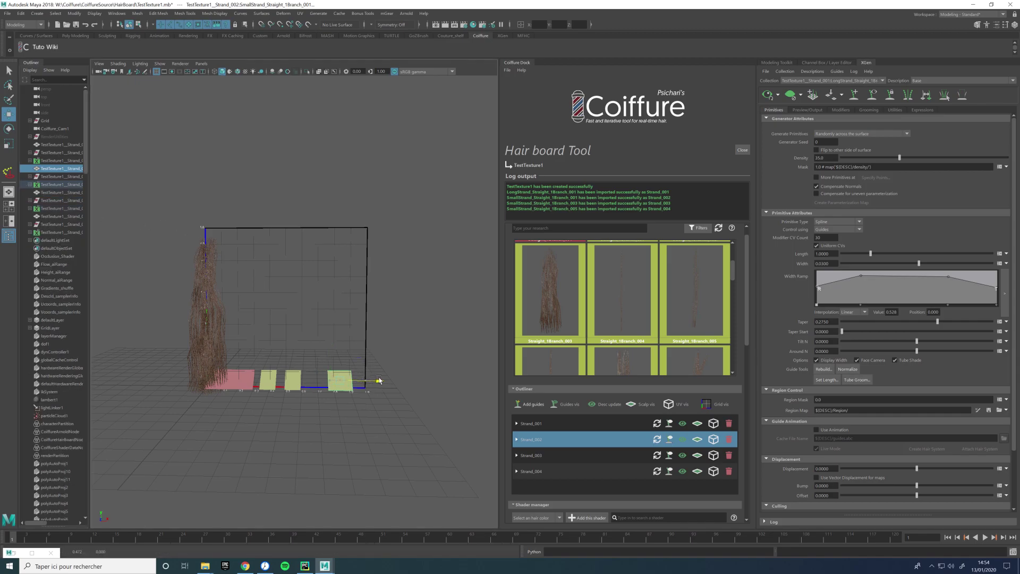
# Nudge Strand_004 slightly further right along the board's base and expand Strand_001 in the Coiffure outliner
pyautogui.click(293, 379)
pyautogui.moveTo(316, 381); pyautogui.dragTo(324, 382)
pyautogui.hotkey('ctrl', 'z')
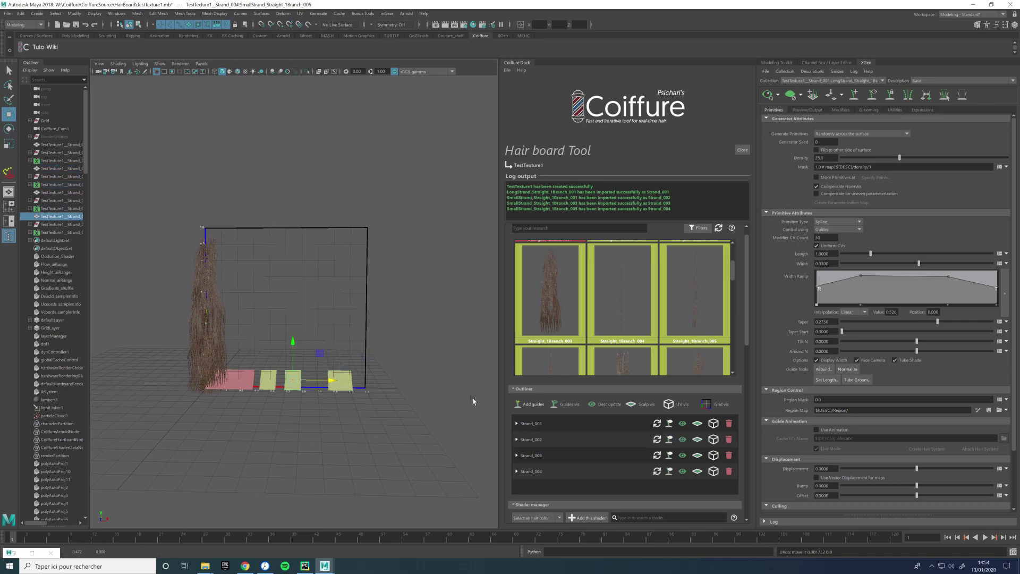
pyautogui.click(518, 424)
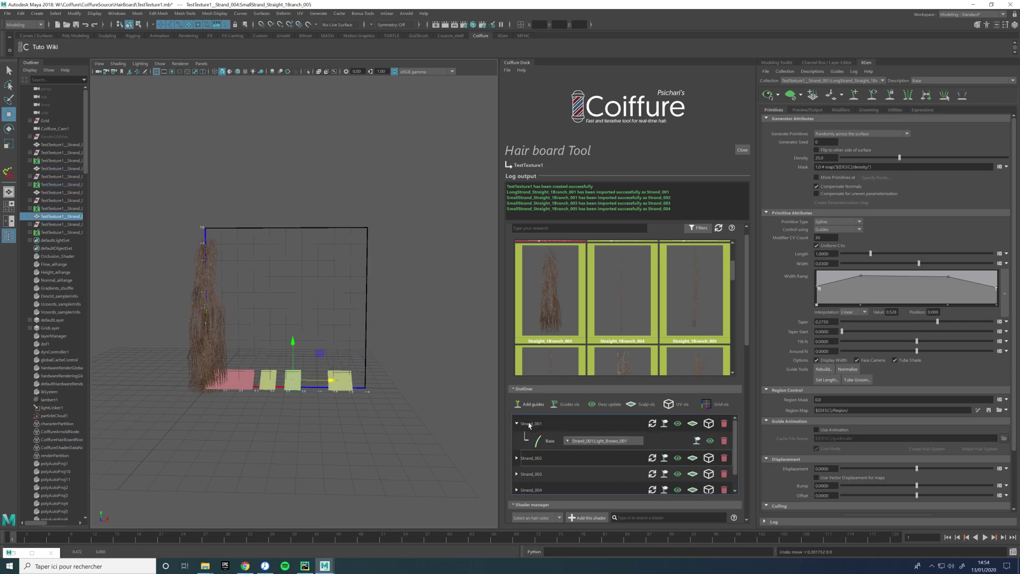
pyautogui.scroll(1, 525, 426)
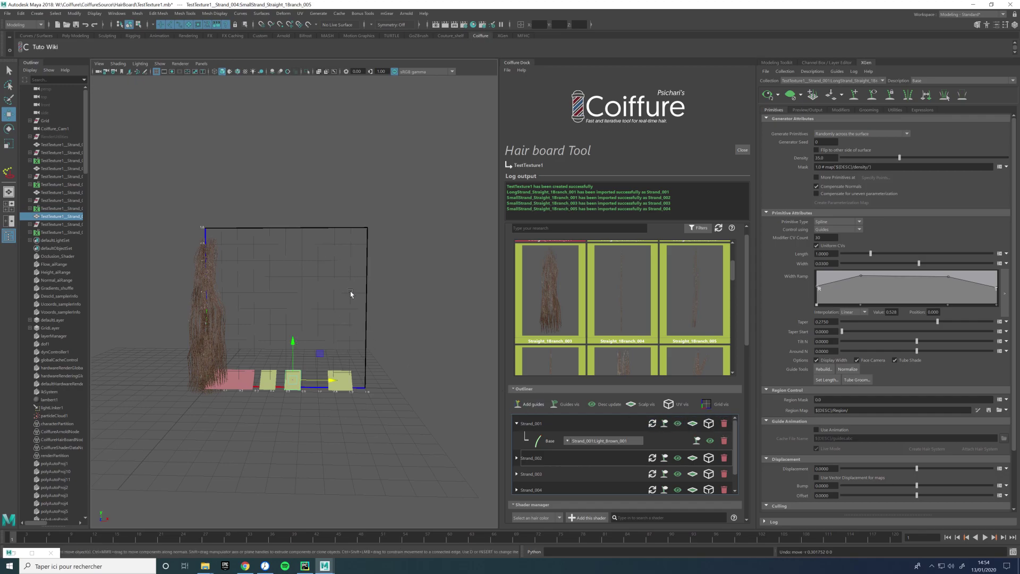
pyautogui.moveTo(326, 324); pyautogui.dragTo(331, 324, button='middle')
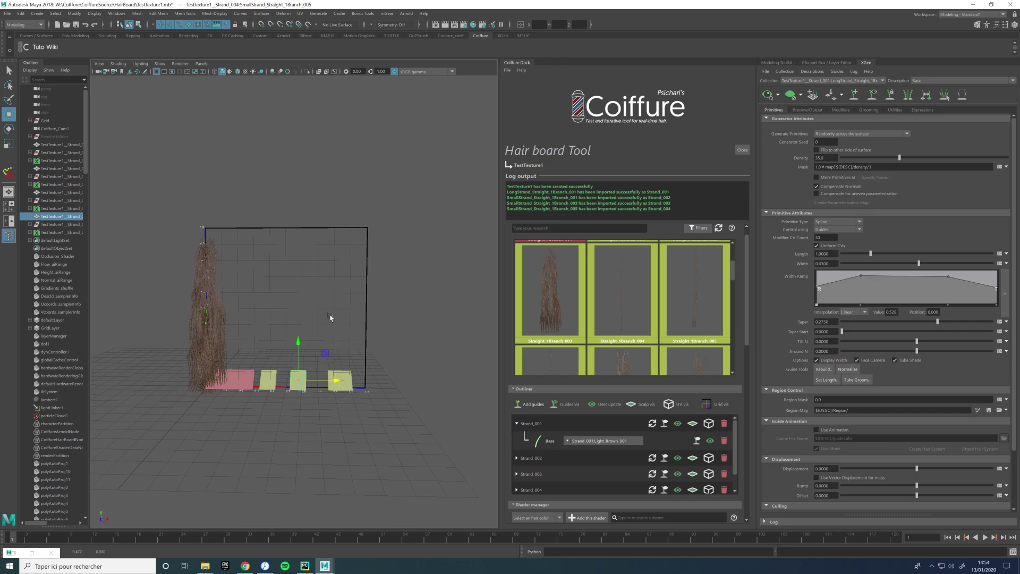
pyautogui.moveTo(296, 287); pyautogui.dragTo(296, 260, button='right')
pyautogui.keyDown('alt'); pyautogui.moveTo(296, 260); pyautogui.dragTo(314, 383); pyautogui.keyUp('alt')
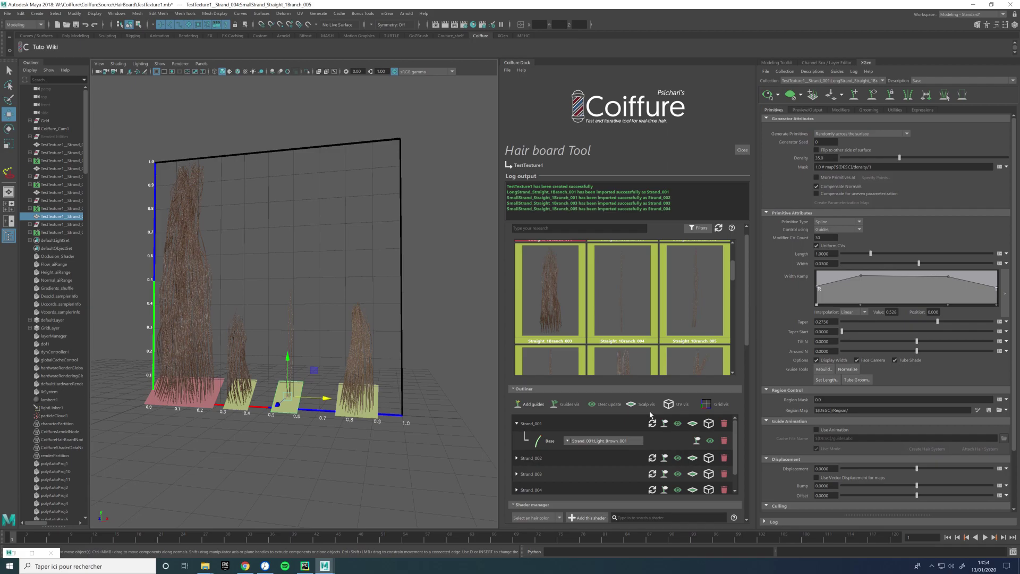
# Show the guides of Strand_003 and select the guides on the strand's right side
pyautogui.click(664, 474)
pyautogui.keyDown('alt'); pyautogui.moveTo(303, 345); pyautogui.dragTo(313, 371); pyautogui.keyUp('alt')
pyautogui.keyDown('alt'); pyautogui.moveTo(314, 370); pyautogui.dragTo(330, 392, button='right'); pyautogui.keyUp('alt')
pyautogui.click(318, 390)
pyautogui.keyDown('alt'); pyautogui.moveTo(317, 391); pyautogui.dragTo(311, 340); pyautogui.keyUp('alt')
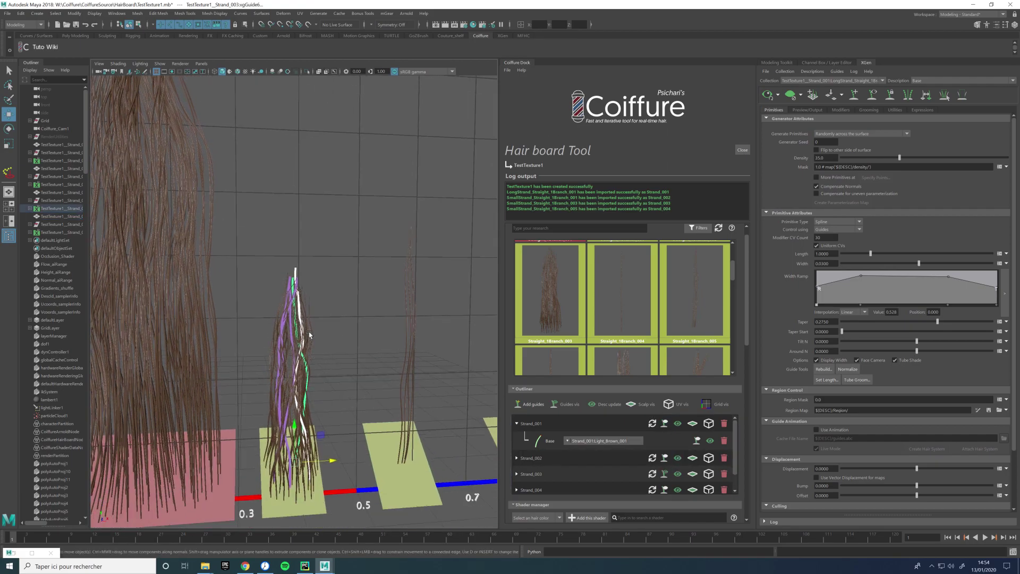
# Bend the selected Strand_003 guides outward to the right and update the description preview
pyautogui.moveTo(307, 331); pyautogui.dragTo(304, 374, button='right')
pyautogui.moveTo(294, 306)
pyautogui.mouseDown()
pyautogui.moveTo(340, 304)
pyautogui.moveTo(365, 348)
pyautogui.moveTo(362, 331)
pyautogui.moveTo(375, 326)
pyautogui.moveTo(361, 345)
pyautogui.moveTo(341, 291)
pyautogui.moveTo(318, 323)
pyautogui.moveTo(331, 312)
pyautogui.mouseUp()
pyautogui.click(602, 406)
pyautogui.keyDown('alt'); pyautogui.moveTo(348, 293); pyautogui.dragTo(323, 317); pyautogui.keyUp('alt')
pyautogui.press('w')
pyautogui.click(347, 430)
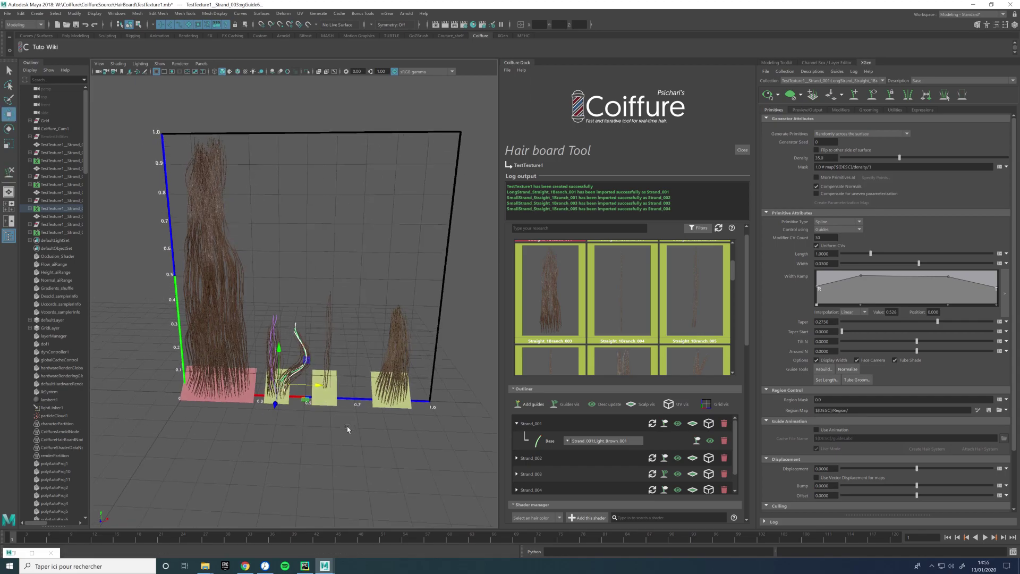
pyautogui.keyDown('alt'); pyautogui.moveTo(346, 426); pyautogui.dragTo(329, 384); pyautogui.keyUp('alt')
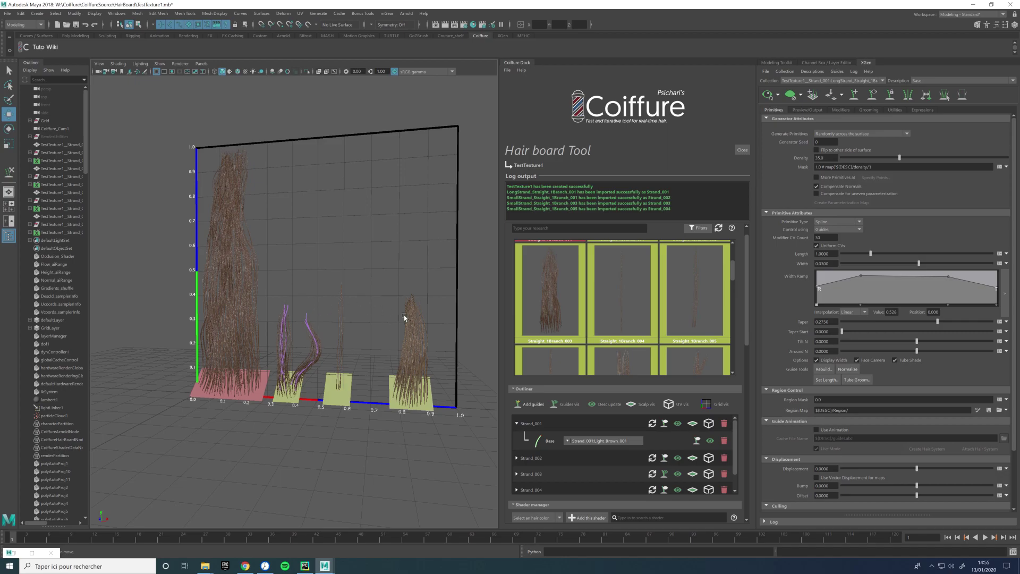
# Reload Strand_001 from the library, and toggle the hair visibility of Strand_002 and Strand_004 off and back on
pyautogui.click(652, 423)
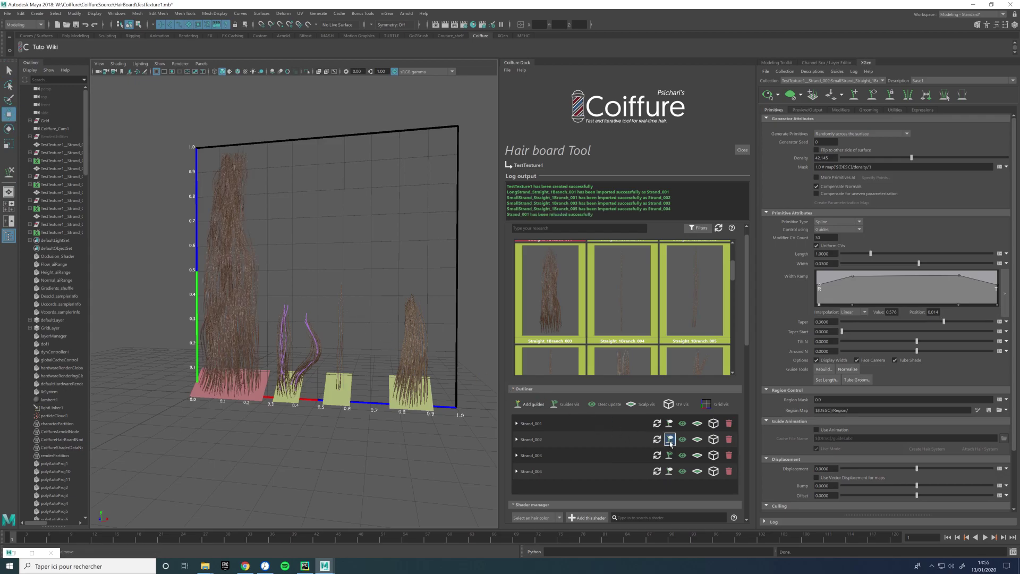
pyautogui.click(684, 441)
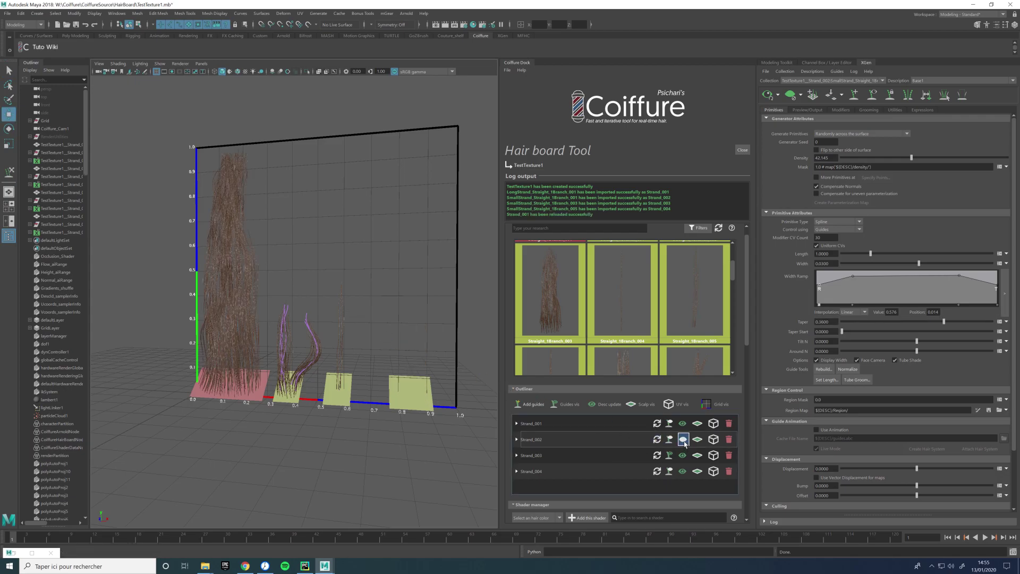
pyautogui.click(684, 472)
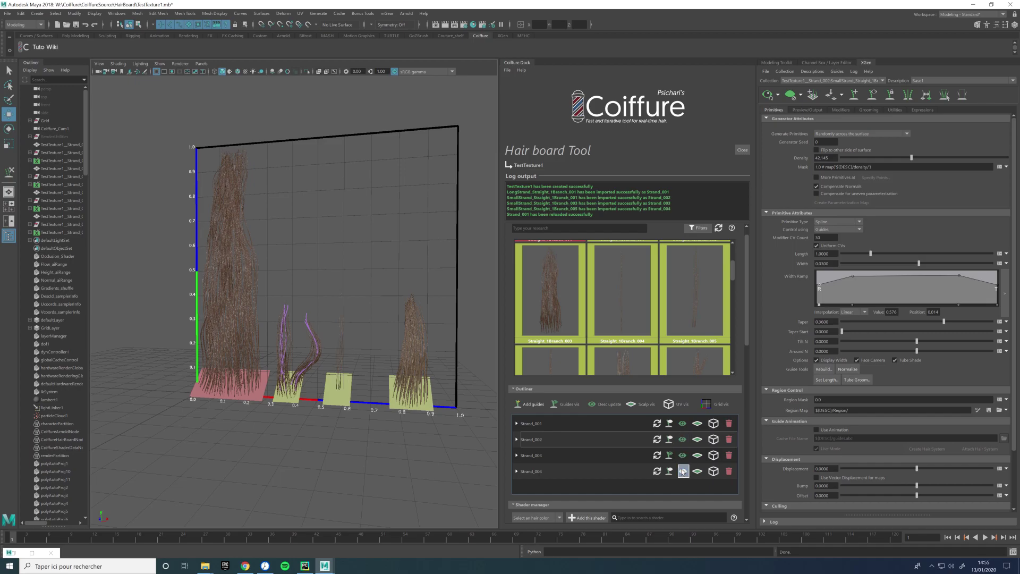
pyautogui.click(559, 455)
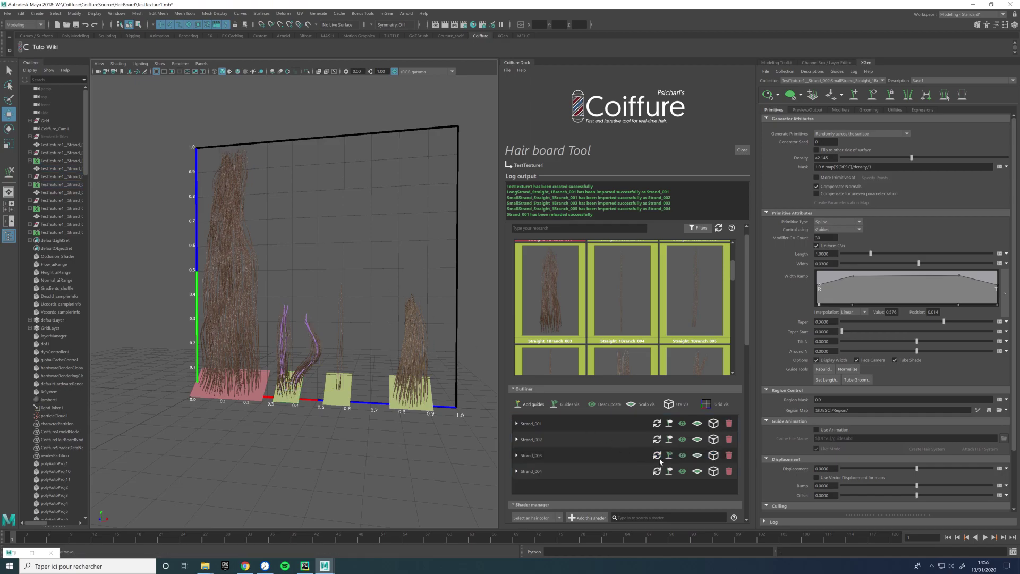
# Reload Strand_003 from the library and toggle the UV visibility until its UV plane is hidden
pyautogui.click(658, 456)
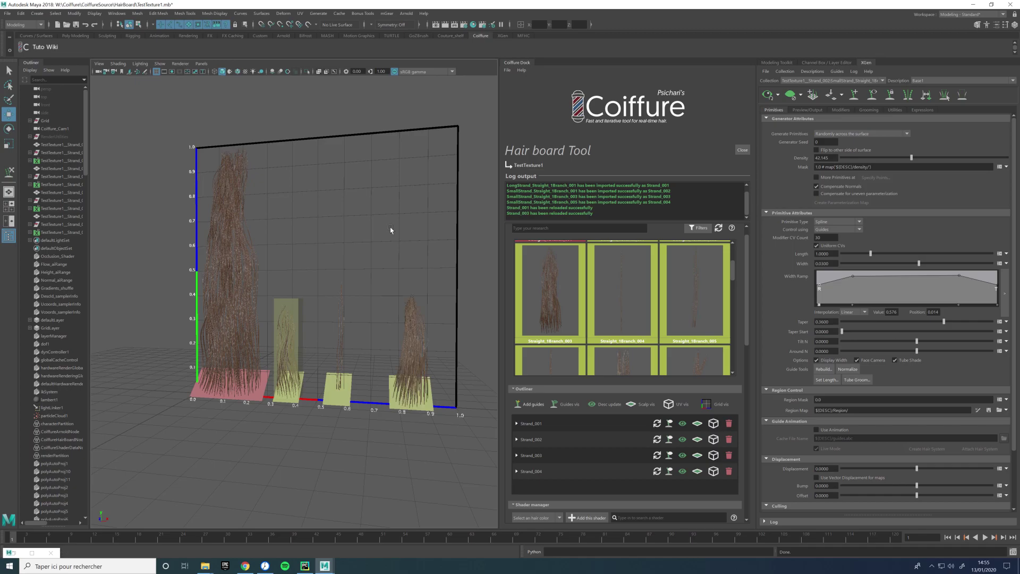
pyautogui.click(668, 405)
pyautogui.click(668, 406)
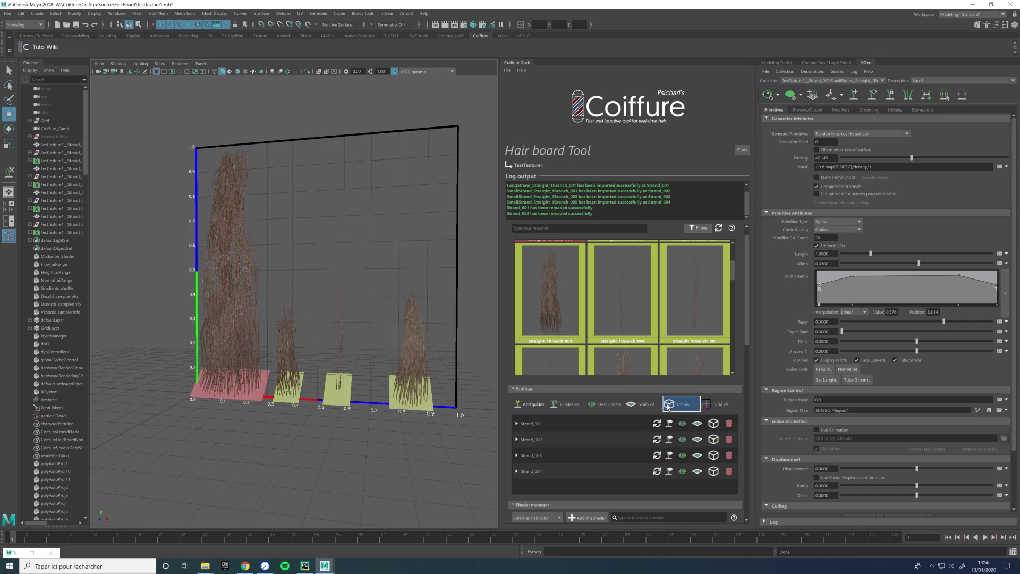
# Swap Strand_004 for the library strand SmallStrand_Straight_3Branch_001
pyautogui.scroll(-2, 703, 327)
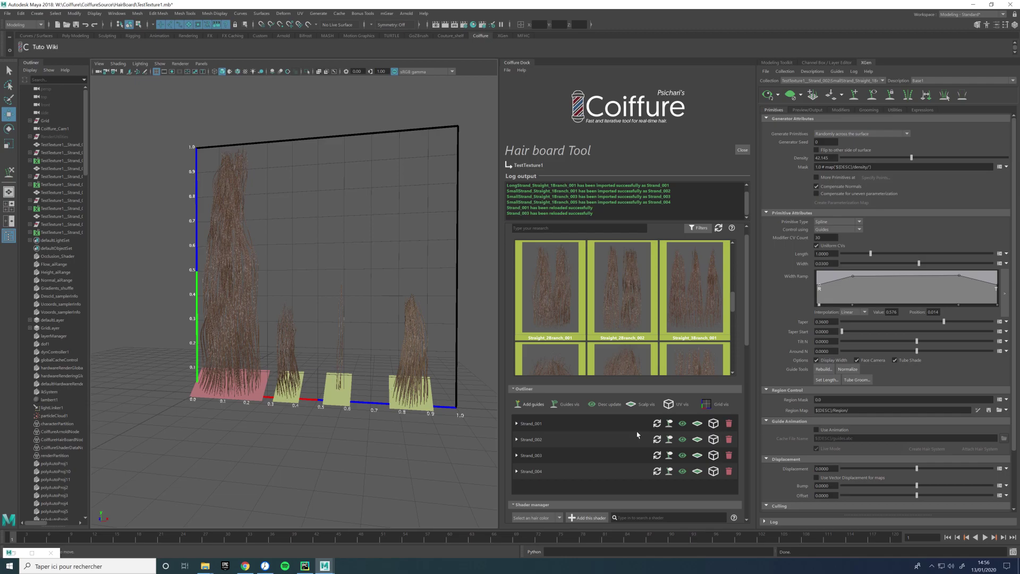
pyautogui.click(683, 470)
pyautogui.click(684, 470)
pyautogui.scroll(-1, 577, 423)
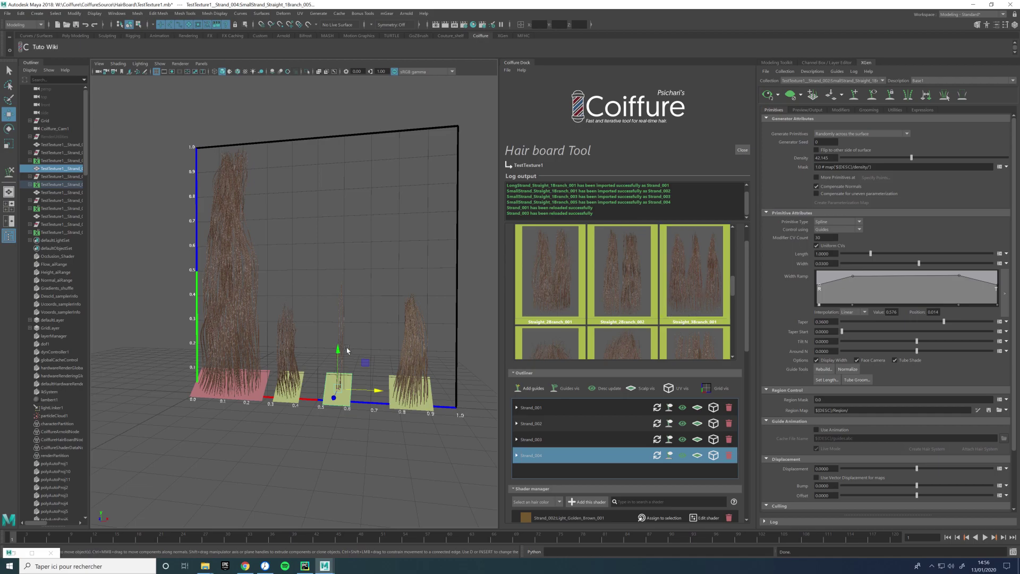
pyautogui.rightClick(692, 274)
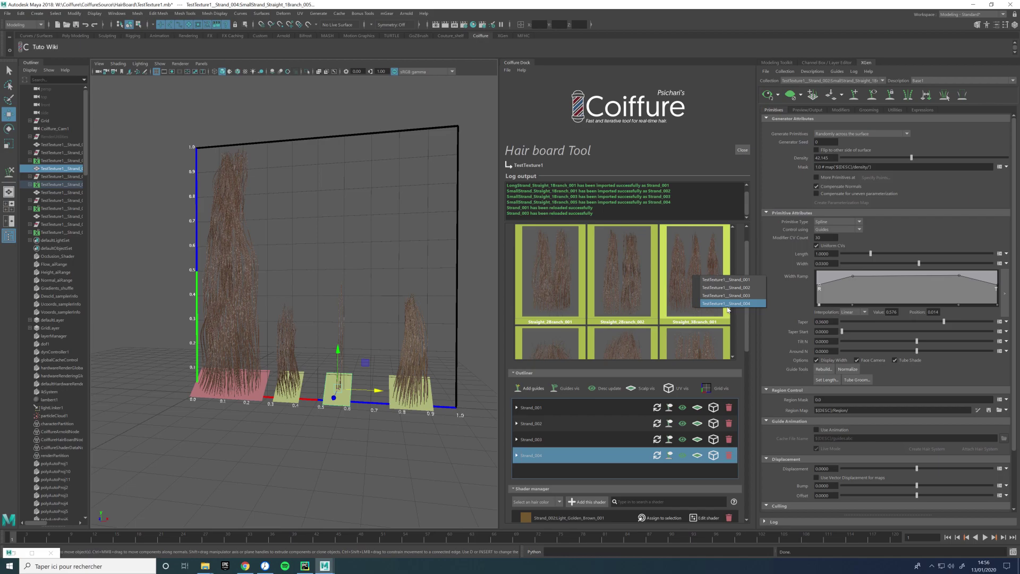
pyautogui.rightClick(700, 254)
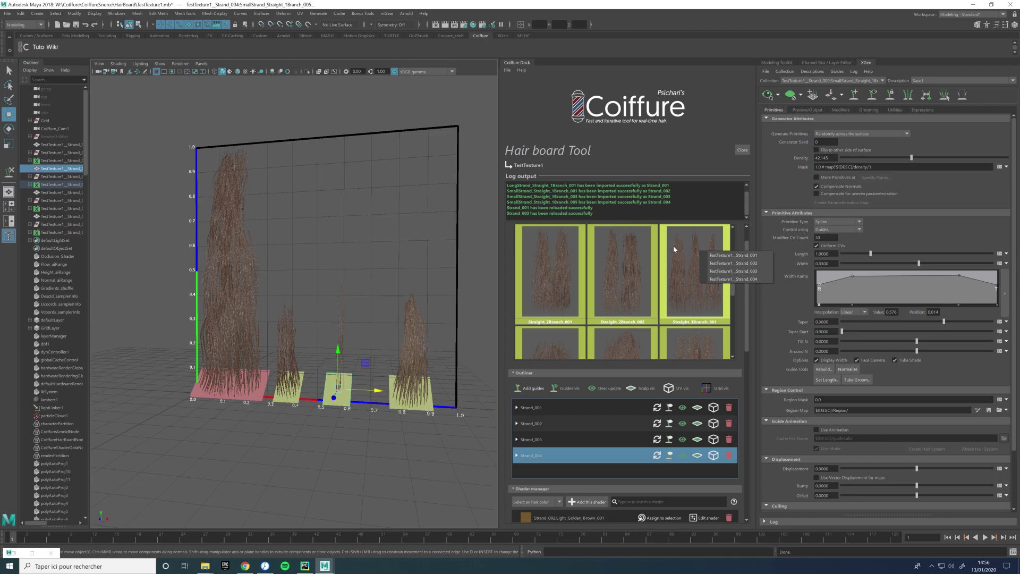
pyautogui.click(733, 278)
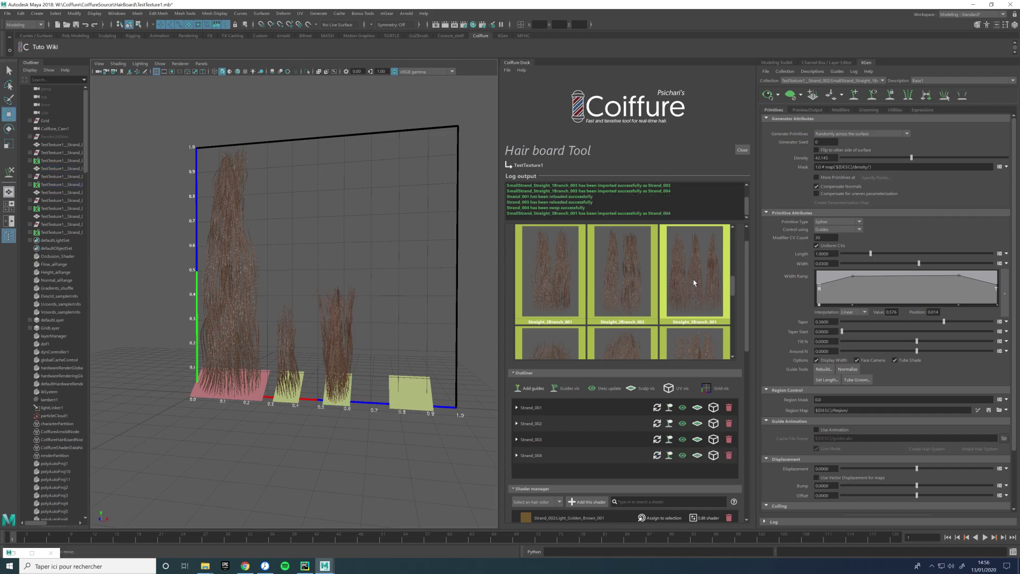
# Widen Strand_004's scalp plane along the board's base and update the description preview
pyautogui.scroll(3, 359, 351)
pyautogui.click(333, 396)
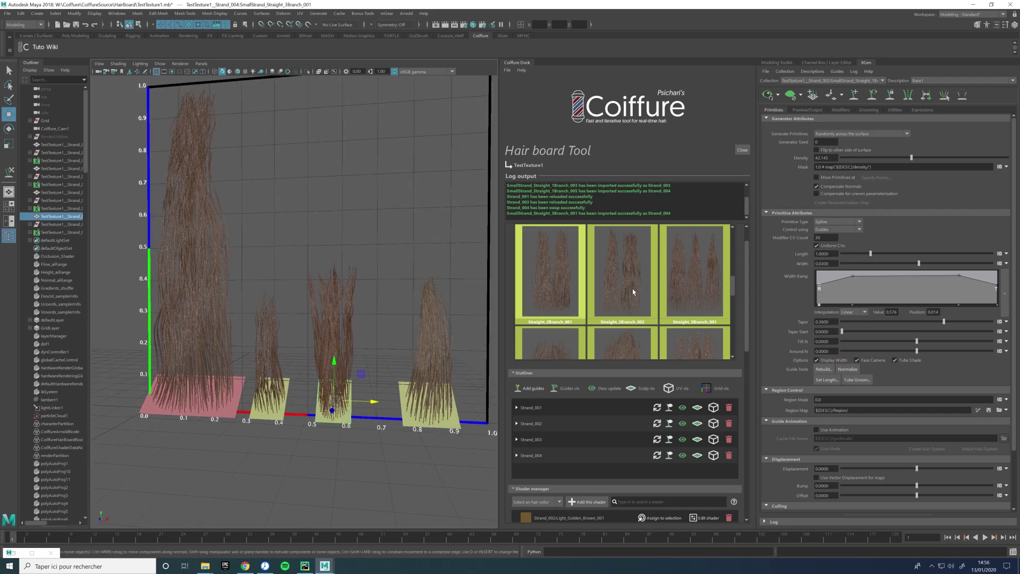
pyautogui.press('r')
pyautogui.moveTo(375, 402); pyautogui.dragTo(418, 402)
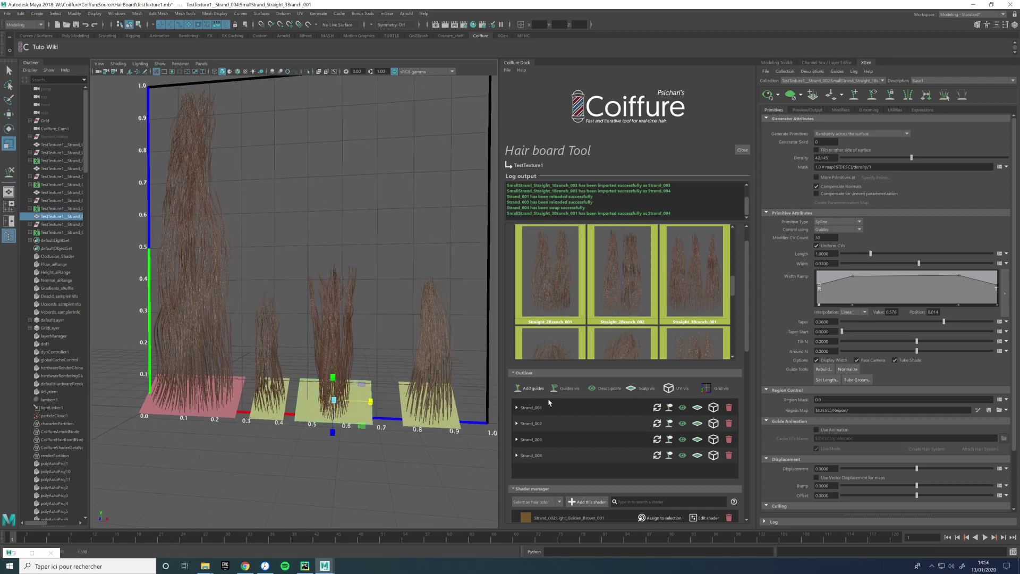
pyautogui.click(603, 389)
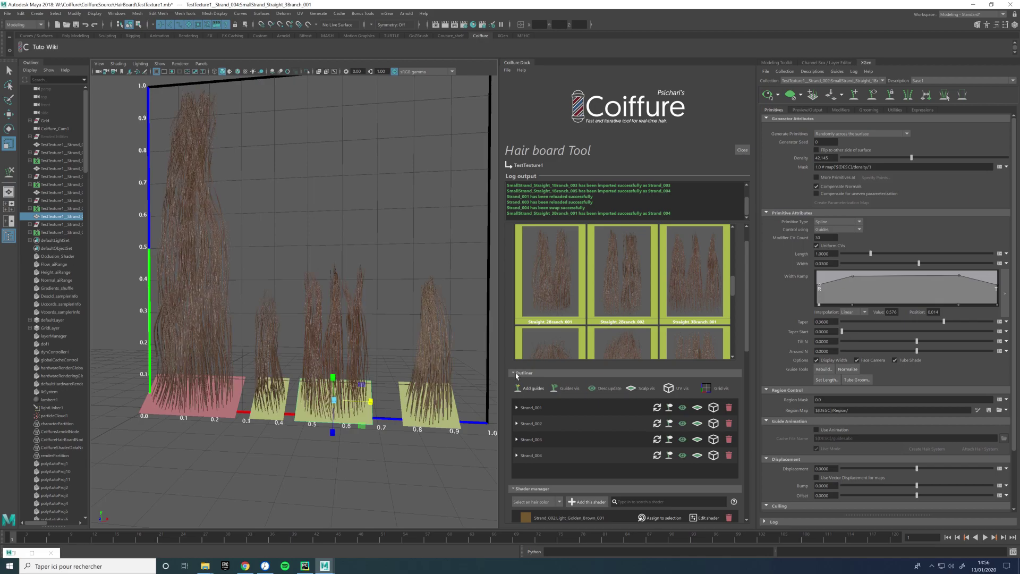
# Add the full set of render layers, from Albedo Map through Desc Id Map, to the Arnold manager
pyautogui.scroll(-3, 386, 343)
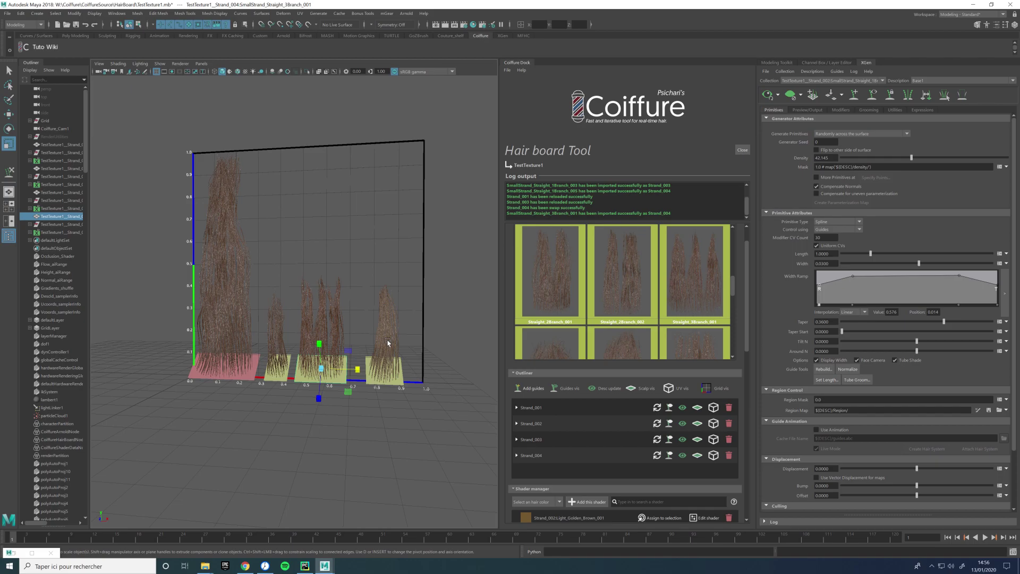
pyautogui.keyDown('alt'); pyautogui.moveTo(372, 348); pyautogui.dragTo(438, 369); pyautogui.keyUp('alt')
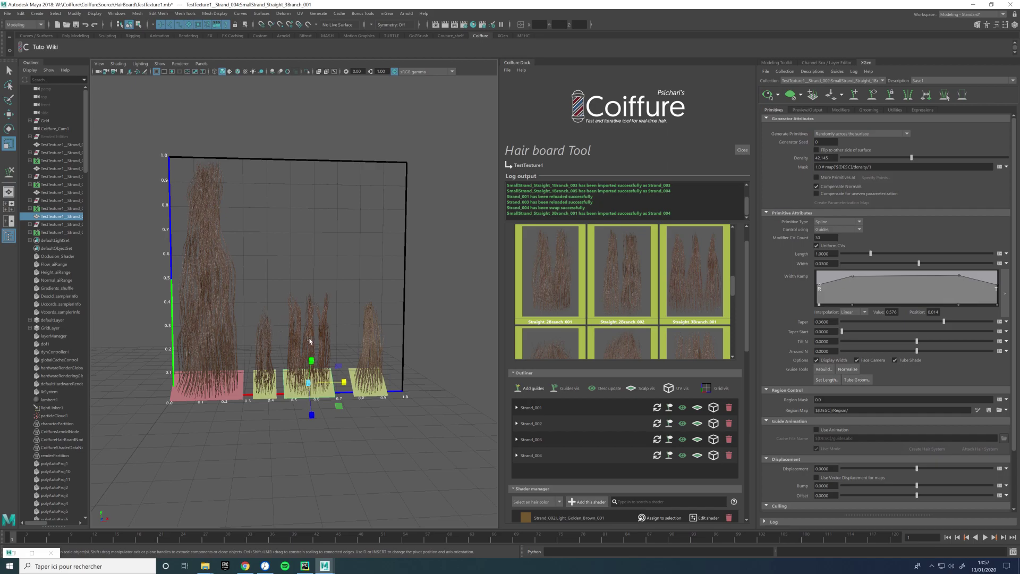
pyautogui.keyDown('alt'); pyautogui.moveTo(413, 340); pyautogui.dragTo(400, 348); pyautogui.keyUp('alt')
pyautogui.scroll(-3, 662, 393)
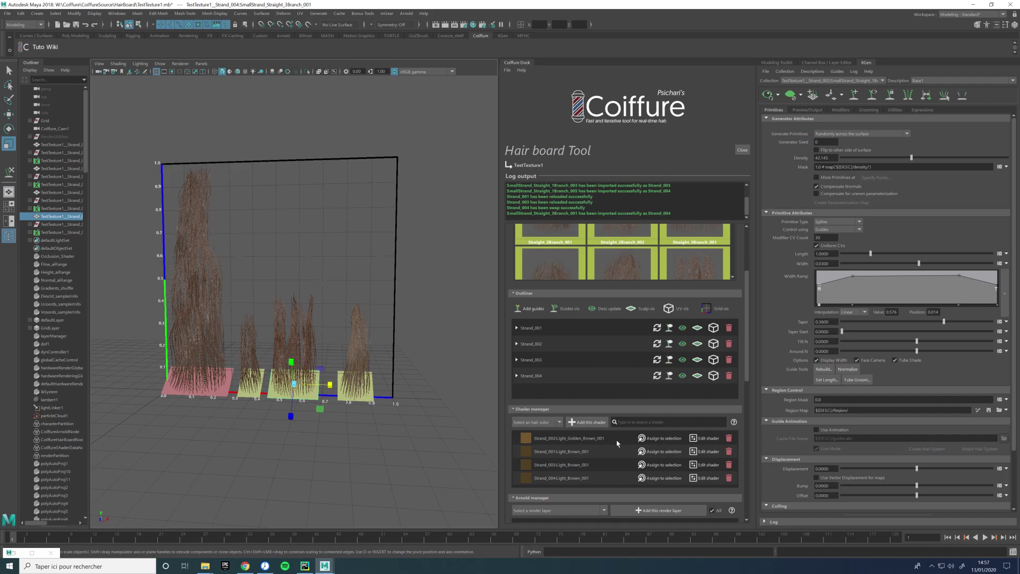
pyautogui.scroll(-1, 598, 460)
pyautogui.scroll(-2, 639, 454)
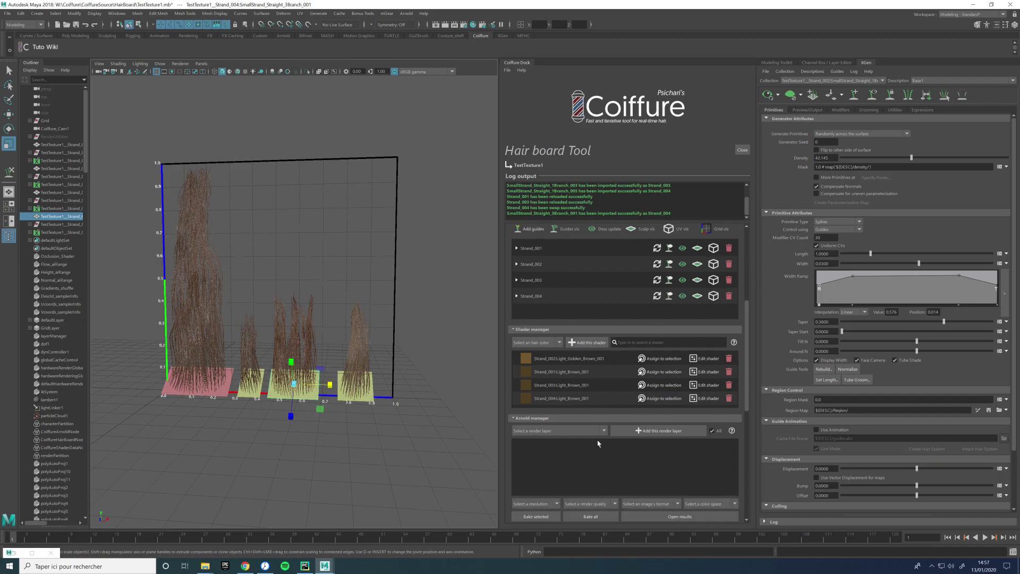
pyautogui.click(597, 433)
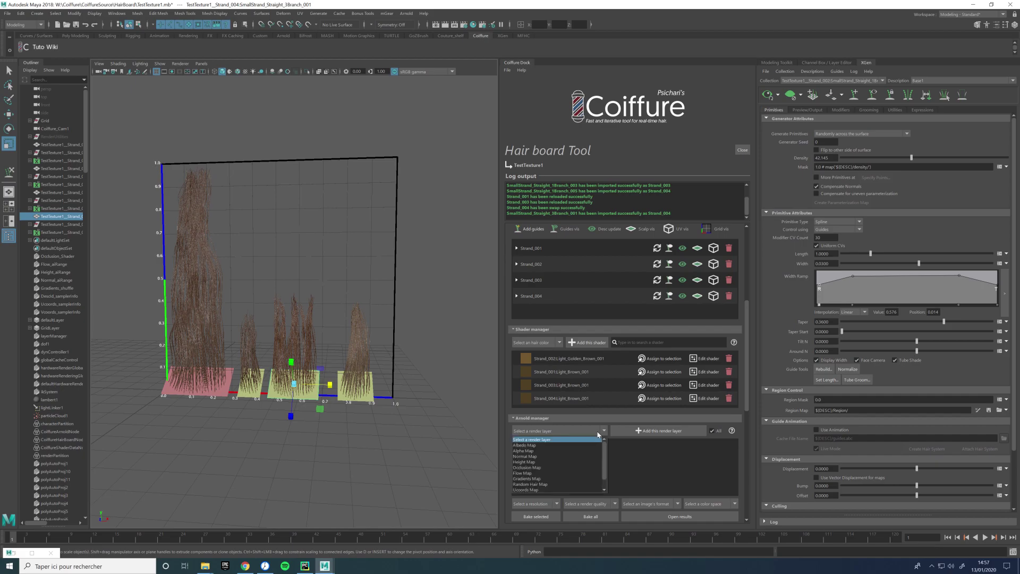
pyautogui.click(583, 445)
pyautogui.click(638, 431)
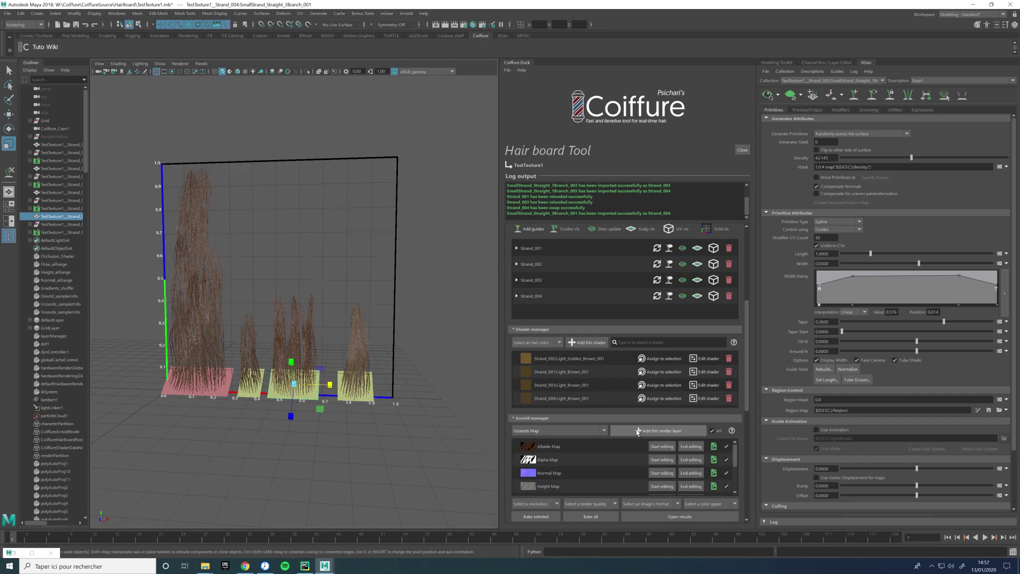
pyautogui.click(636, 430)
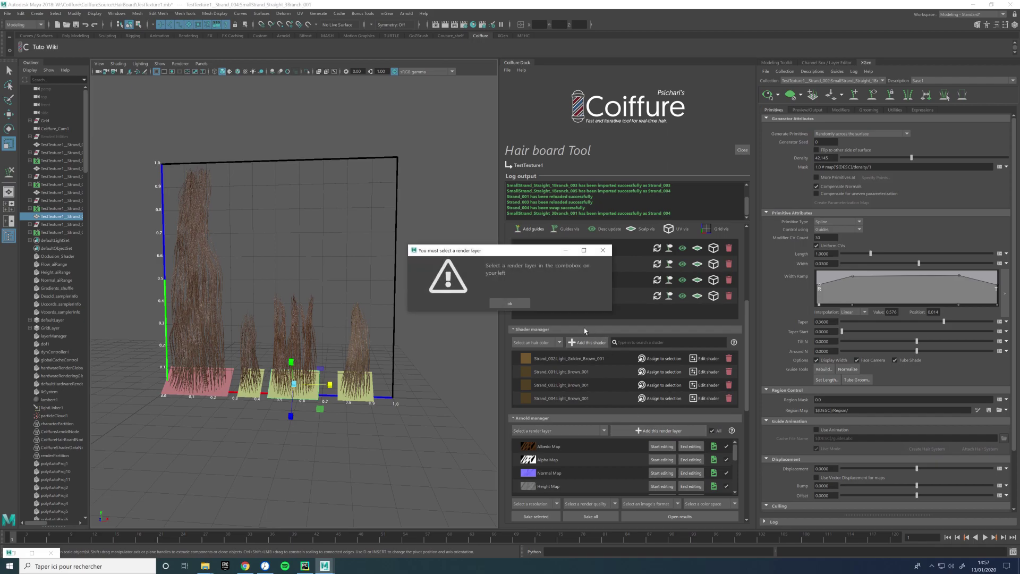
pyautogui.click(518, 301)
# Review the added render layers and read the Arnold manager help on render settings and map examples
pyautogui.scroll(-3, 737, 450)
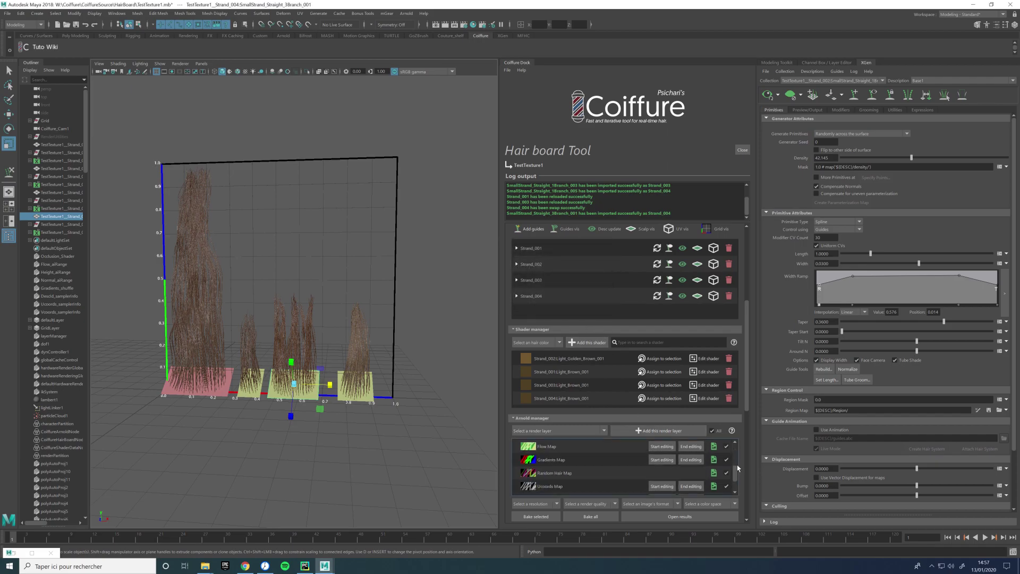
pyautogui.scroll(3, 735, 447)
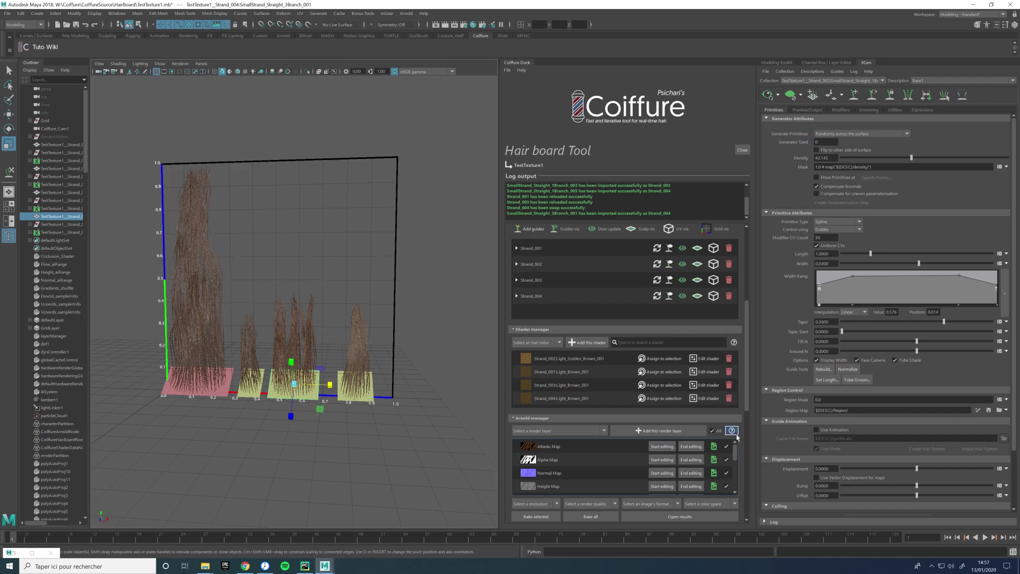
pyautogui.click(732, 431)
pyautogui.scroll(-5, 733, 452)
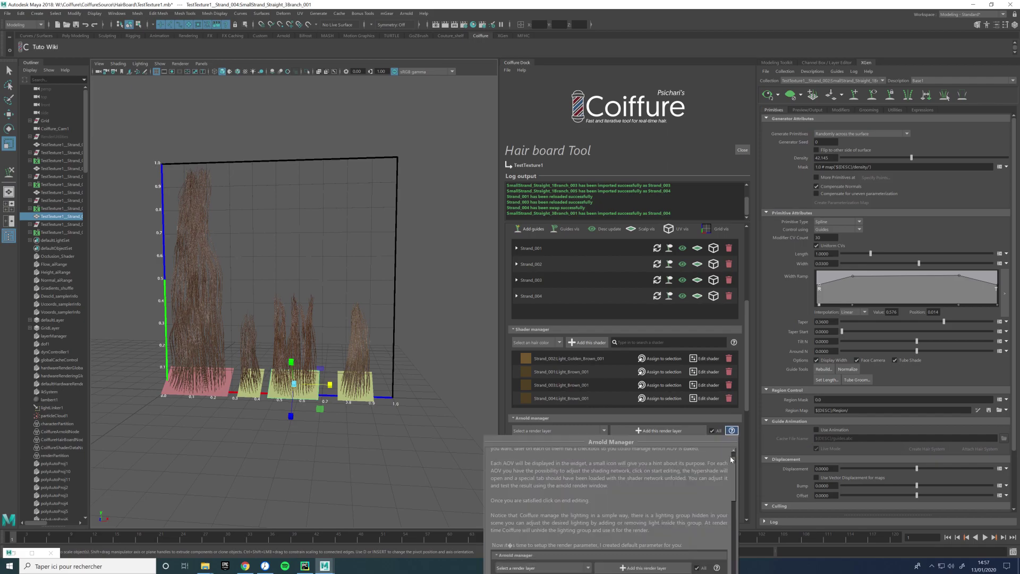
pyautogui.scroll(-5, 730, 460)
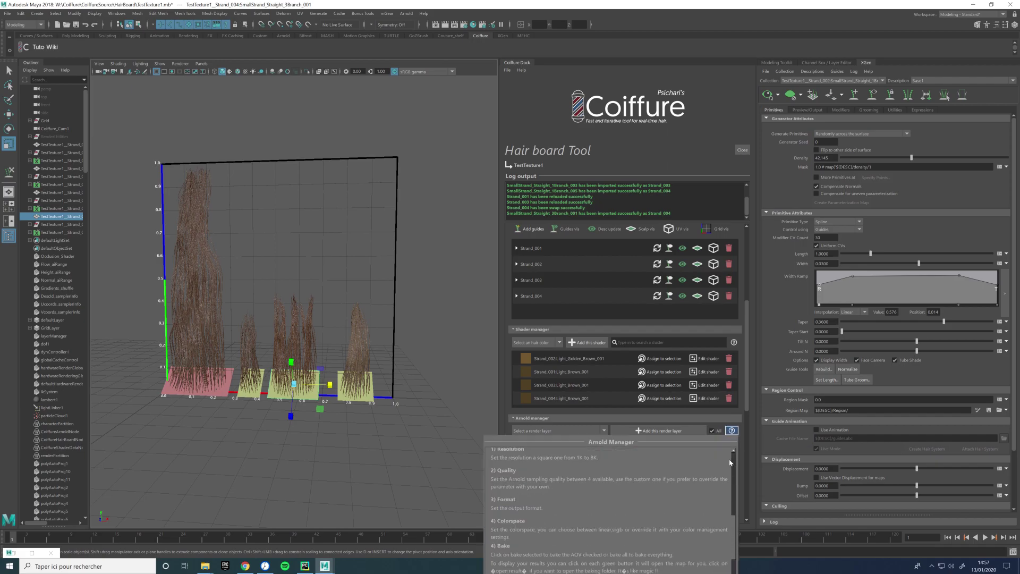
pyautogui.scroll(-5, 730, 464)
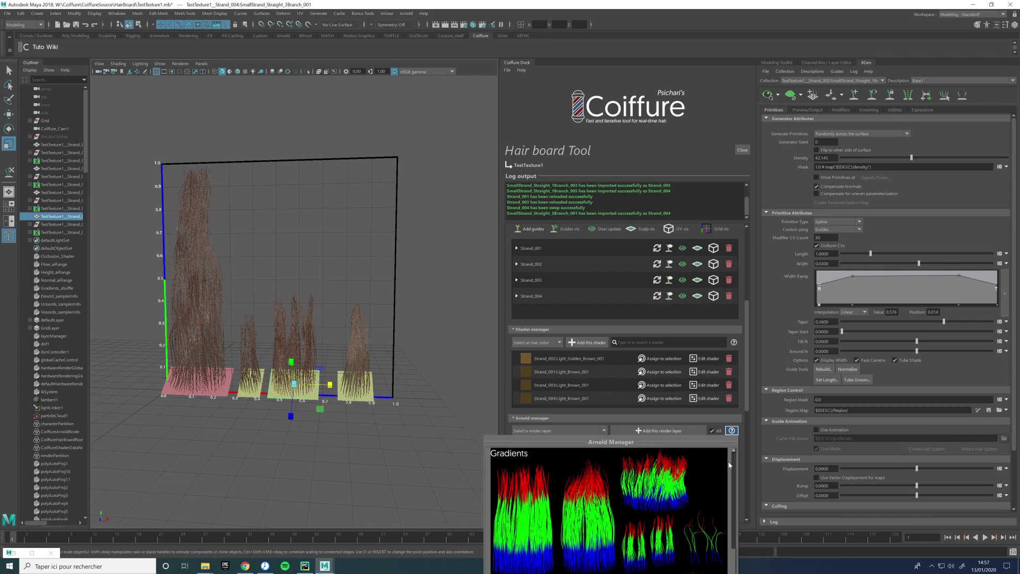
pyautogui.scroll(-5, 731, 468)
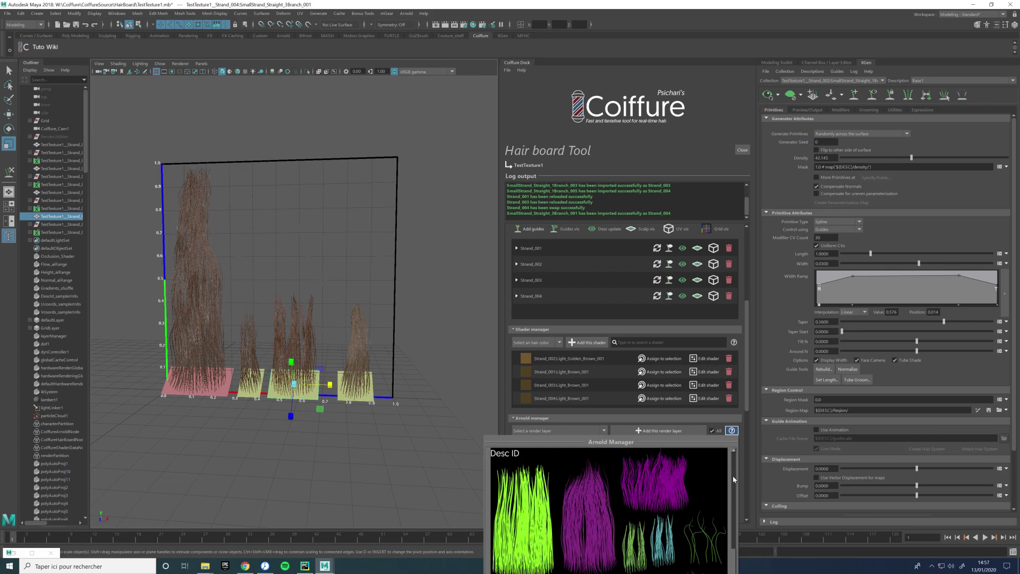
pyautogui.scroll(-8, 546, 478)
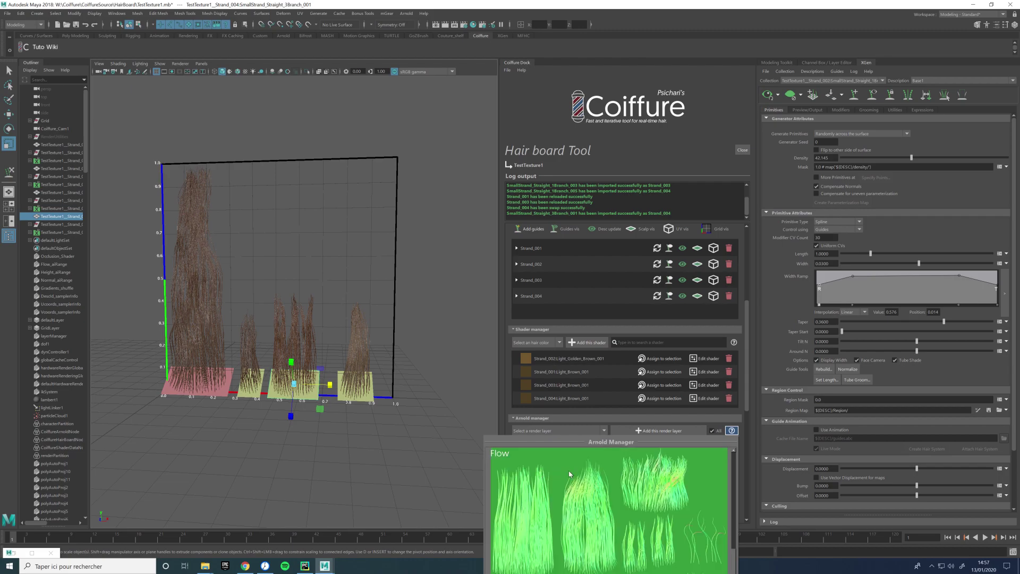
pyautogui.click(732, 431)
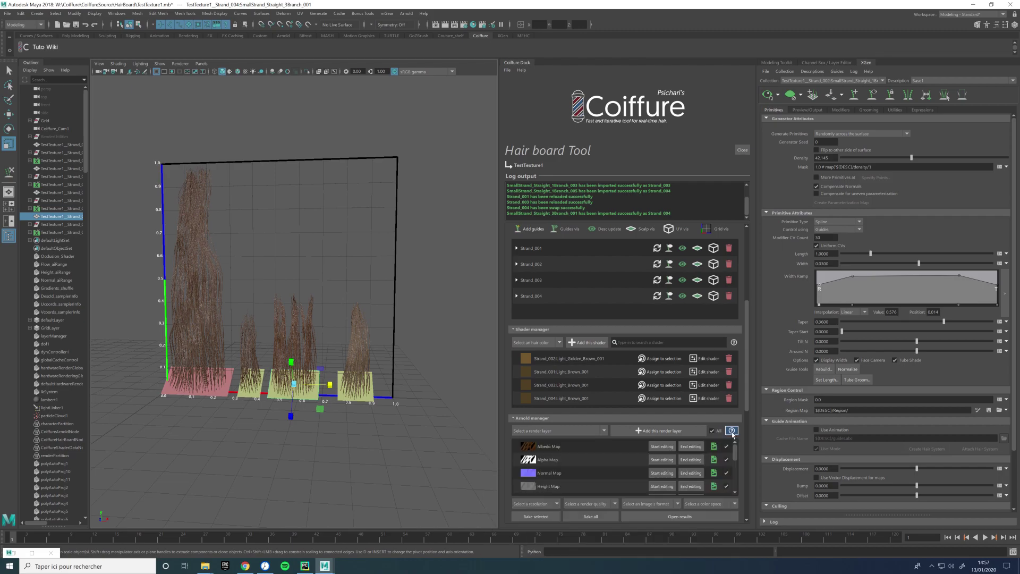
# Restrict the bake selection to the Albedo, Alpha and Normal maps
pyautogui.click(712, 431)
pyautogui.click(727, 447)
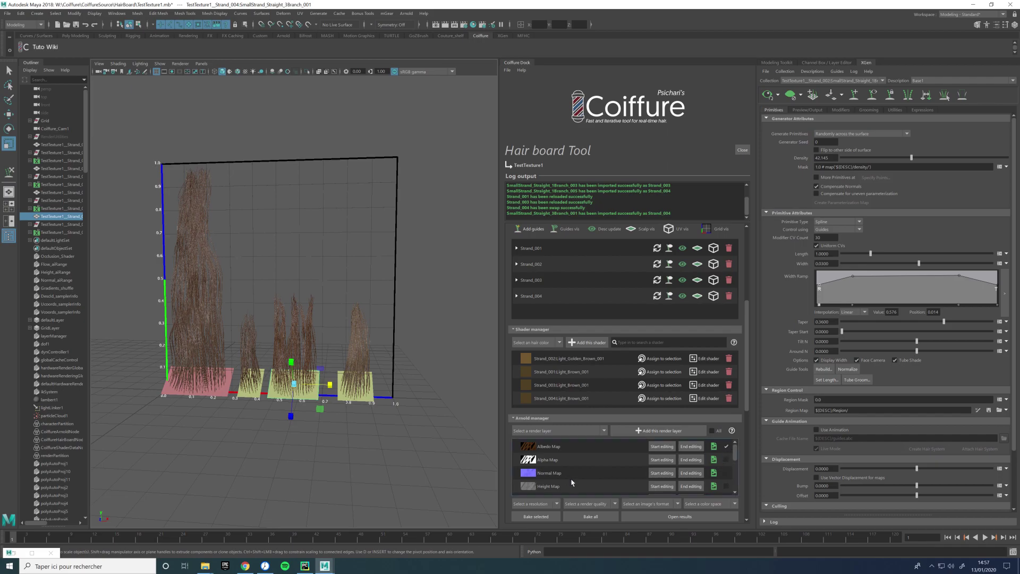
pyautogui.click(727, 460)
pyautogui.click(727, 472)
# Set the bake resolution to 1024, the quality to Low, the image format to jpeg and the color space to Raw
pyautogui.click(551, 504)
pyautogui.click(531, 518)
pyautogui.click(589, 504)
pyautogui.click(587, 514)
pyautogui.click(632, 509)
pyautogui.click(645, 519)
pyautogui.click(709, 504)
pyautogui.click(701, 518)
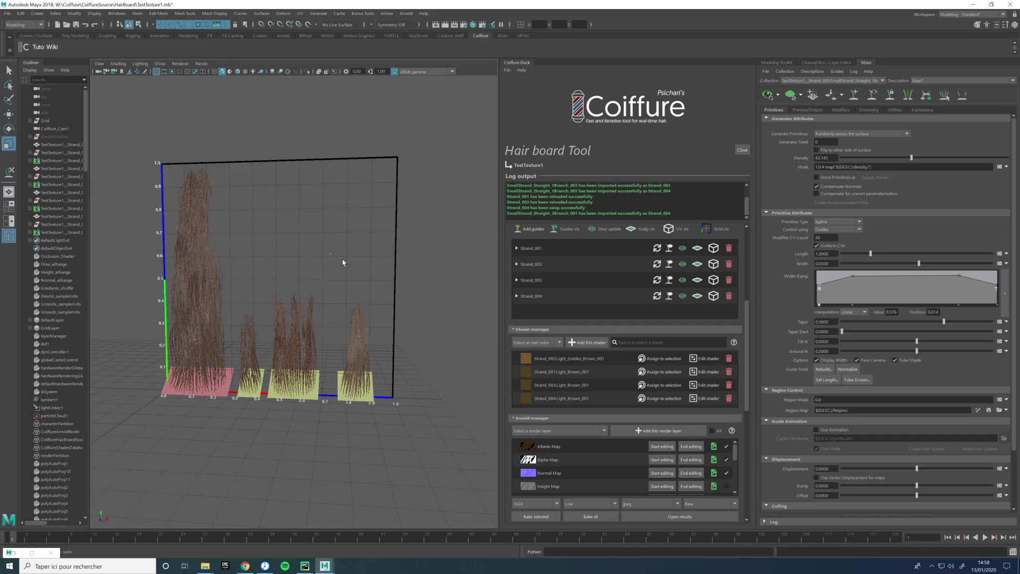
# View the baked albedo map, and inspect the alpha and normal maps from the render results folder
pyautogui.click(713, 446)
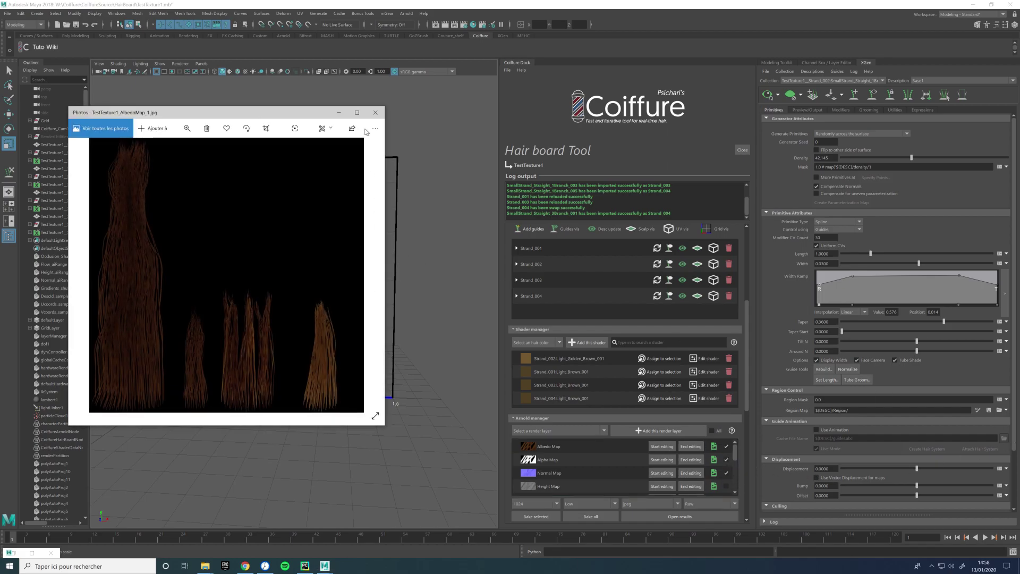
pyautogui.click(375, 113)
pyautogui.click(680, 517)
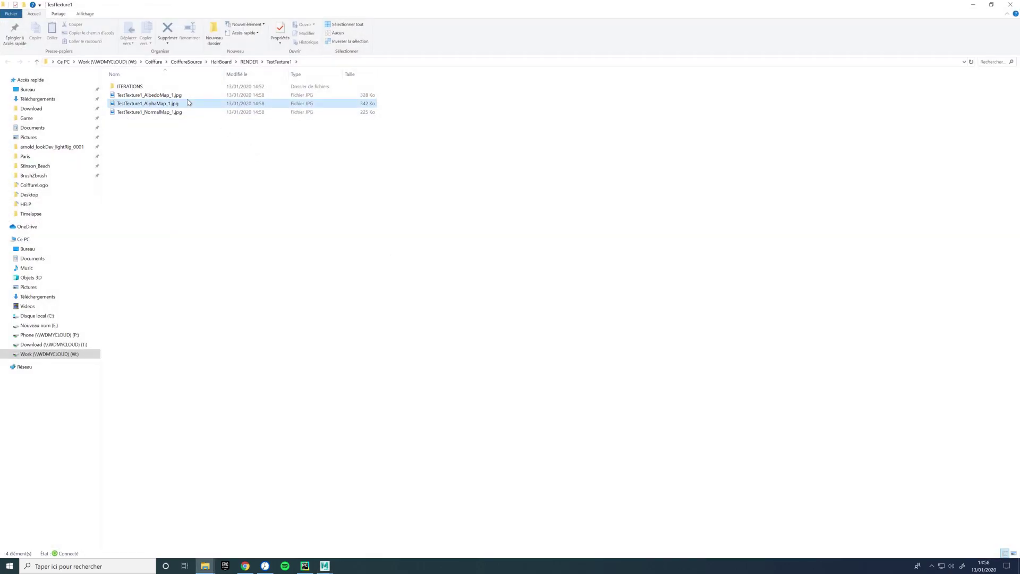
pyautogui.doubleClick(189, 104)
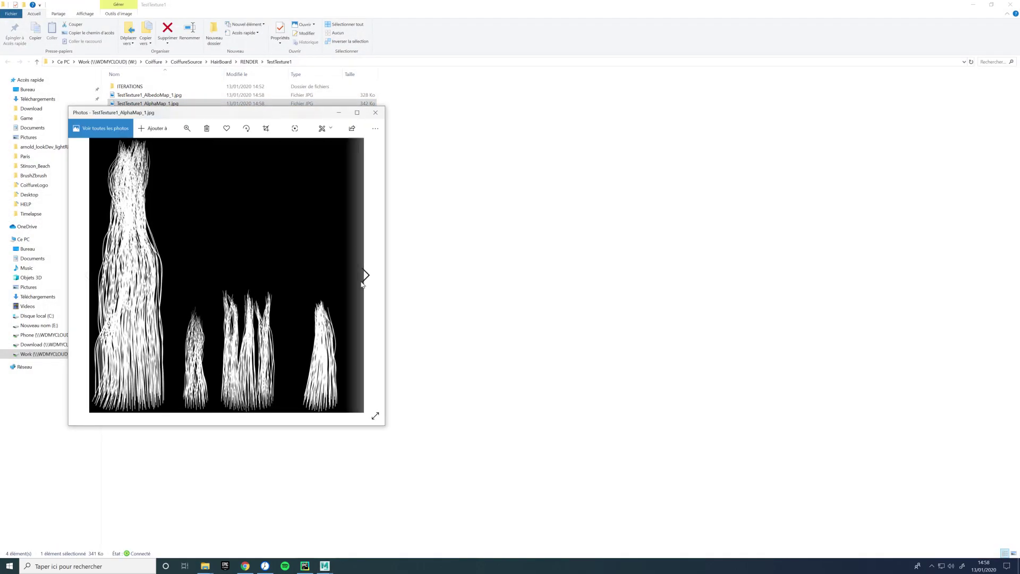
pyautogui.click(366, 276)
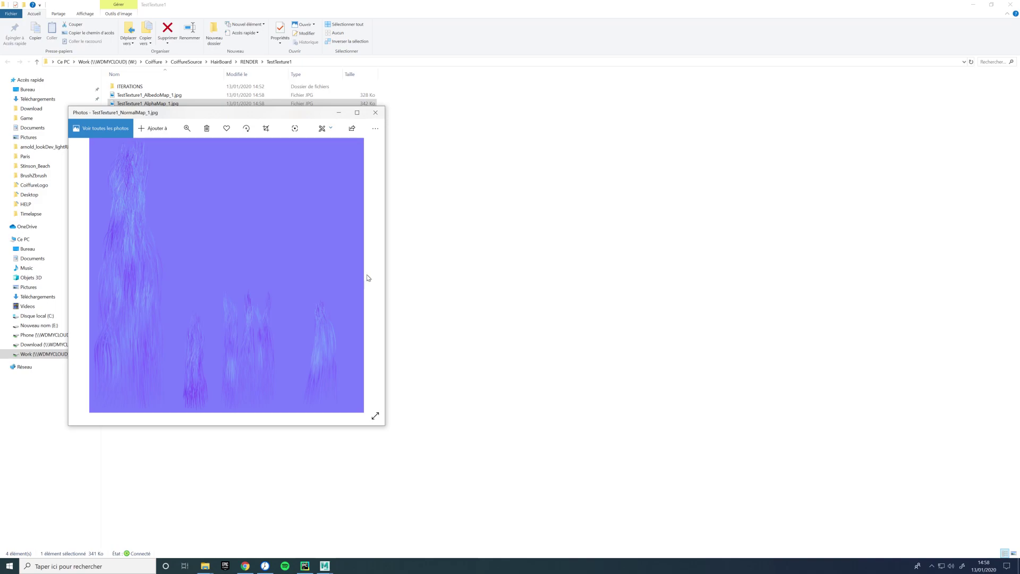
pyautogui.click(376, 113)
pyautogui.click(1005, 6)
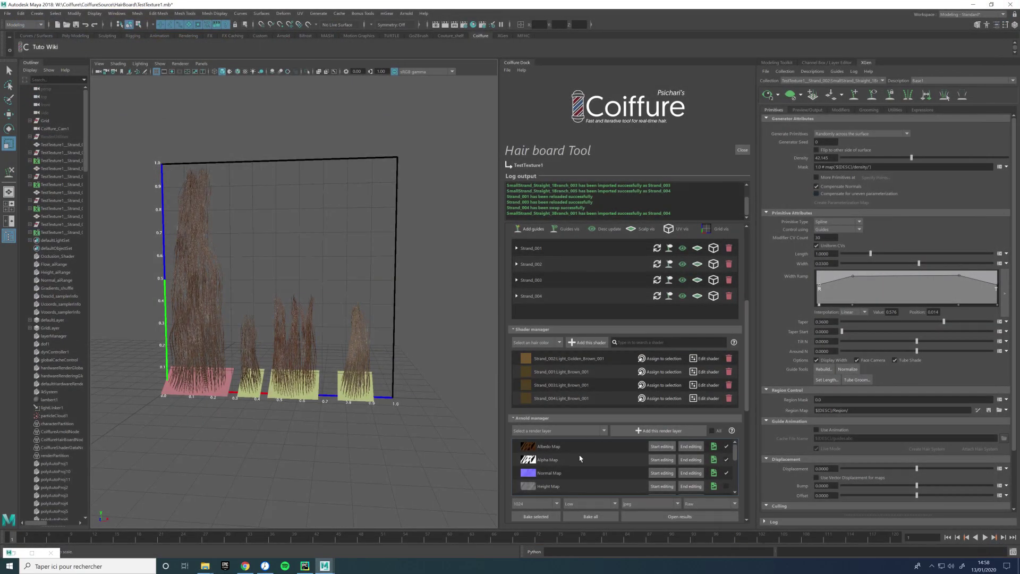
# Convert all descriptions to poly strips and select the TestTexture1_polystrip group
pyautogui.scroll(-8, 613, 470)
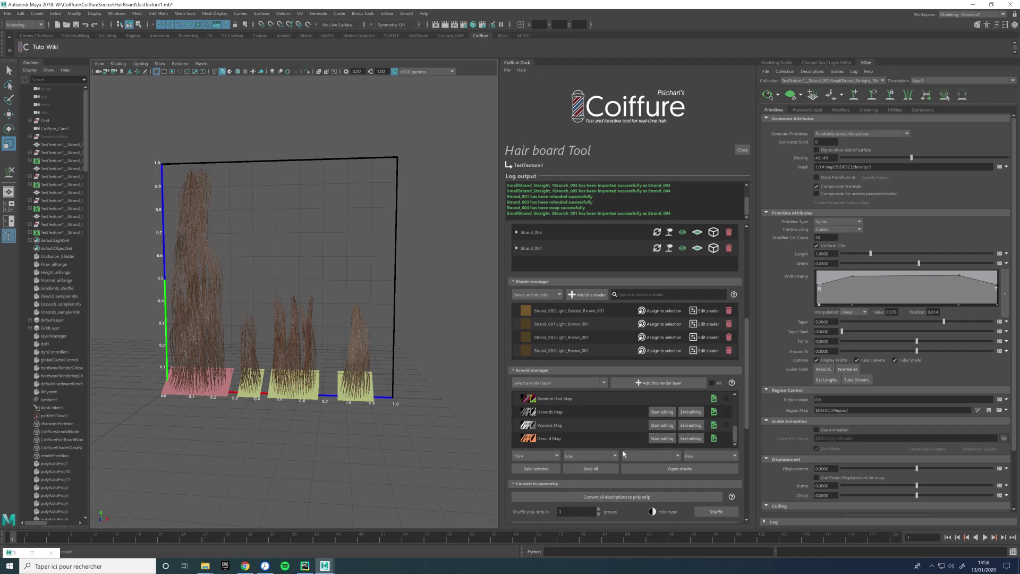
pyautogui.scroll(-2, 646, 460)
pyautogui.scroll(-3, 594, 473)
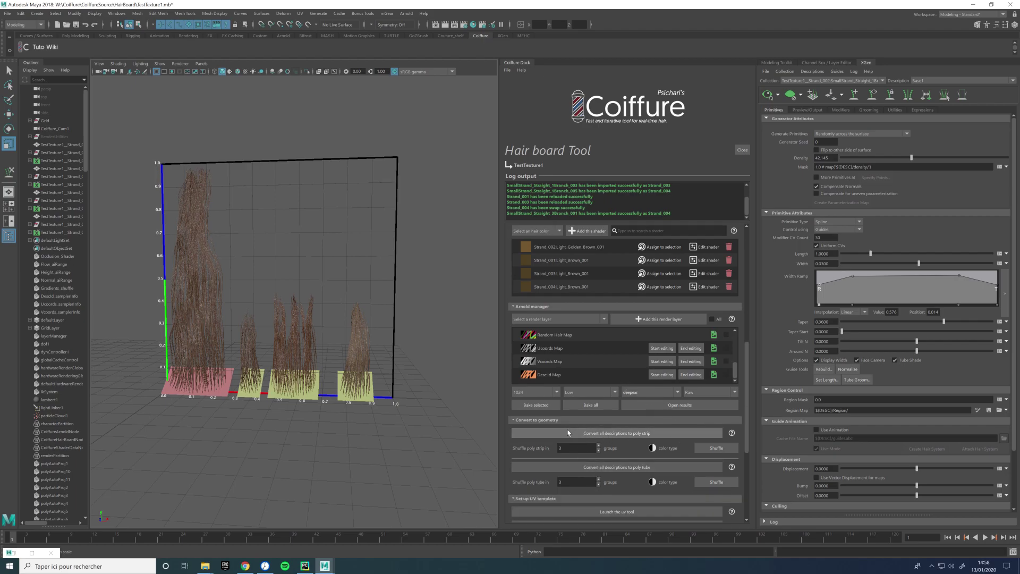
pyautogui.click(583, 433)
pyautogui.click(359, 310)
pyautogui.moveTo(292, 240); pyautogui.dragTo(341, 294, button='right')
pyautogui.keyDown('alt'); pyautogui.moveTo(335, 289); pyautogui.dragTo(314, 257); pyautogui.keyUp('alt')
pyautogui.click(71, 241)
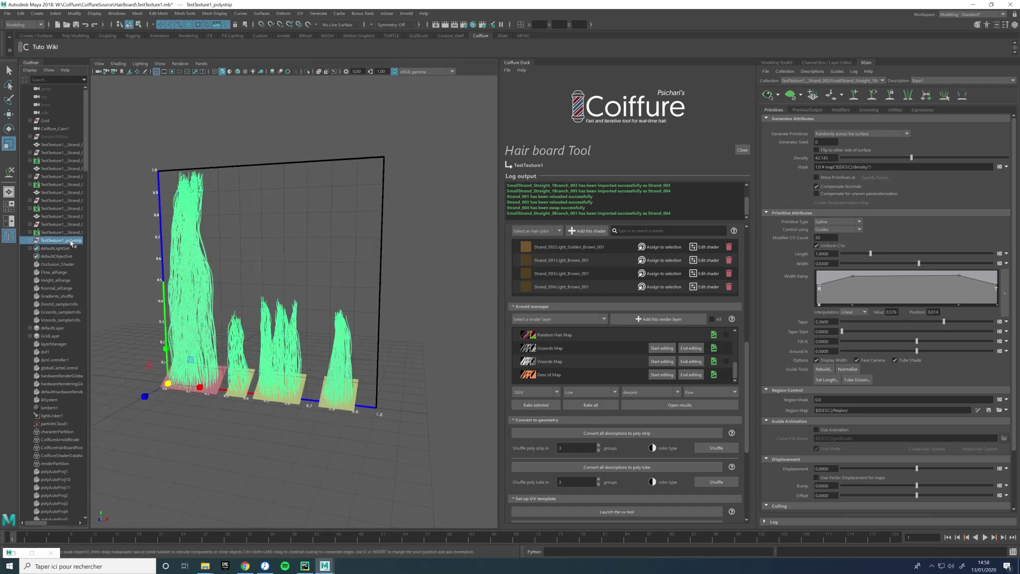
# Delete the TestTexture1_polystrip group and redisplay the hair of all descriptions on the board
pyautogui.press('Delete')
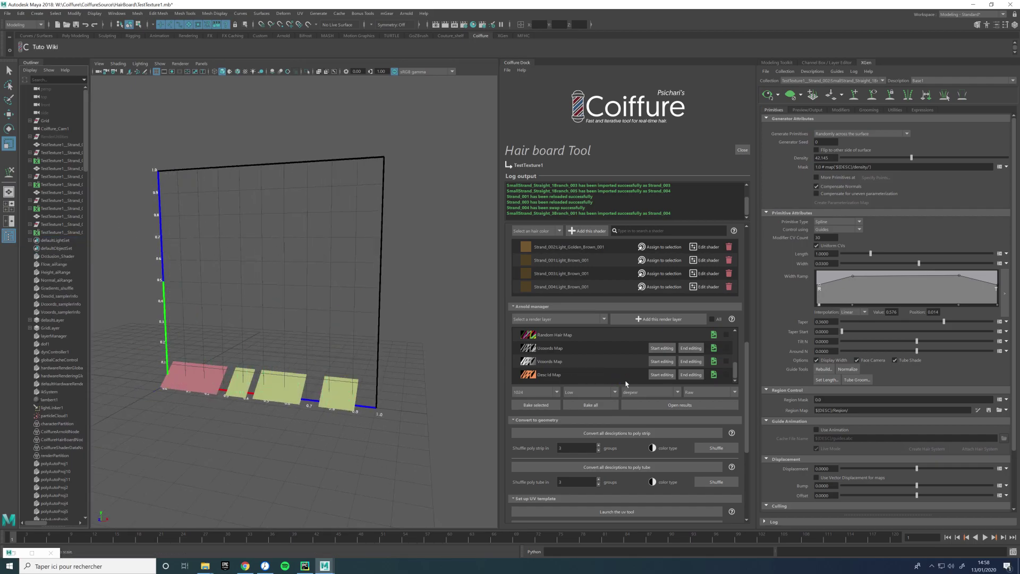
pyautogui.moveTo(336, 239)
pyautogui.mouseDown(button='right')
pyautogui.moveTo(333, 254)
pyautogui.moveTo(337, 223)
pyautogui.mouseUp(button='right')
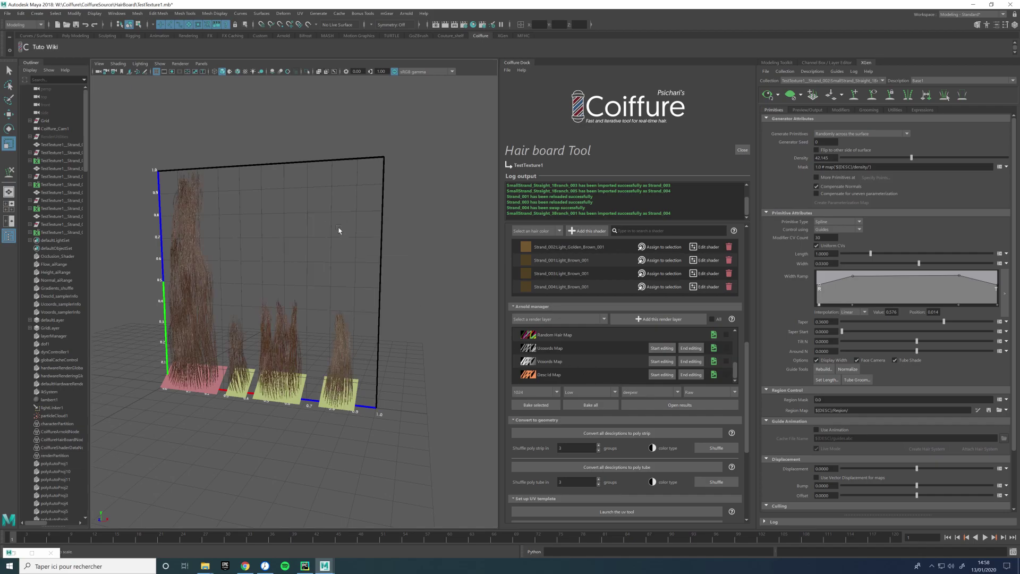
# Launch the UV tool and dock the UV template window as a tab alongside XGen
pyautogui.scroll(-2, 640, 426)
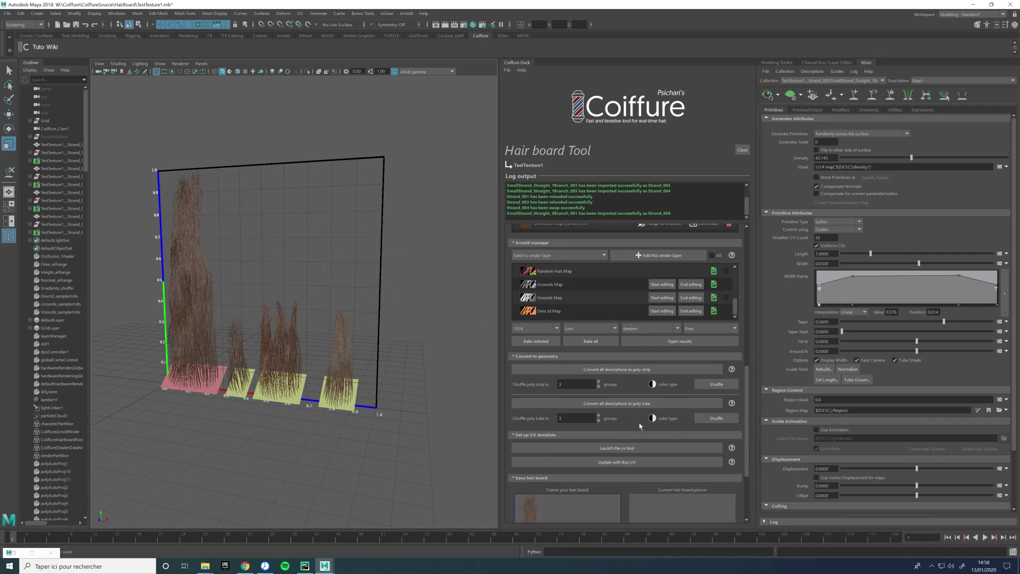
pyautogui.click(704, 446)
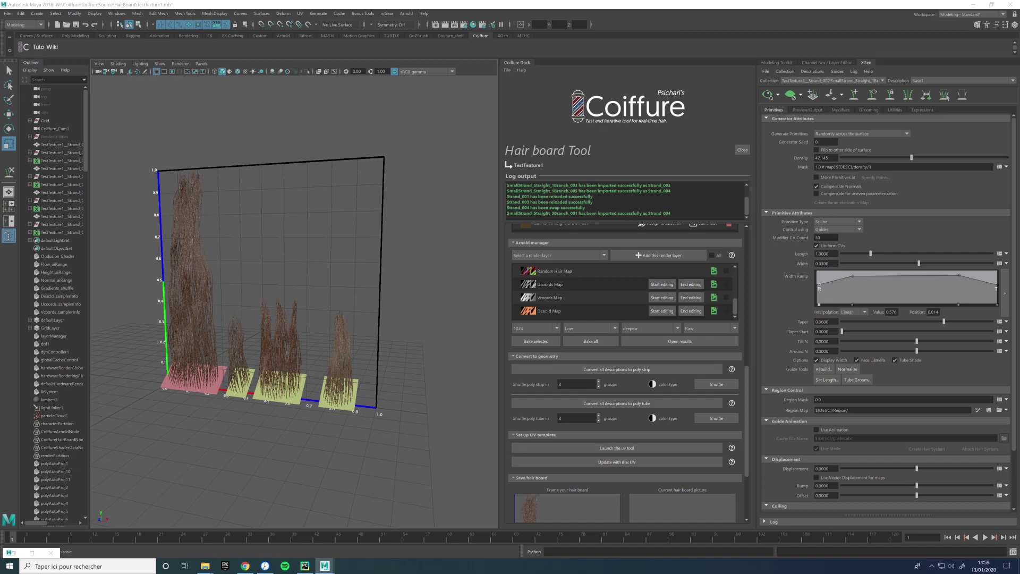
pyautogui.moveTo(1012, 63); pyautogui.dragTo(866, 114)
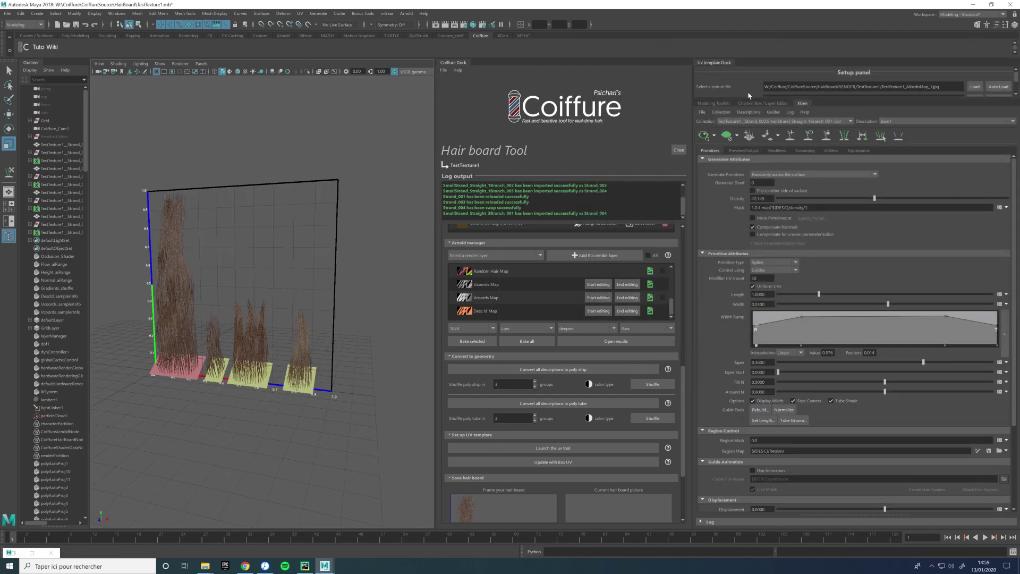
pyautogui.moveTo(717, 67); pyautogui.dragTo(851, 106)
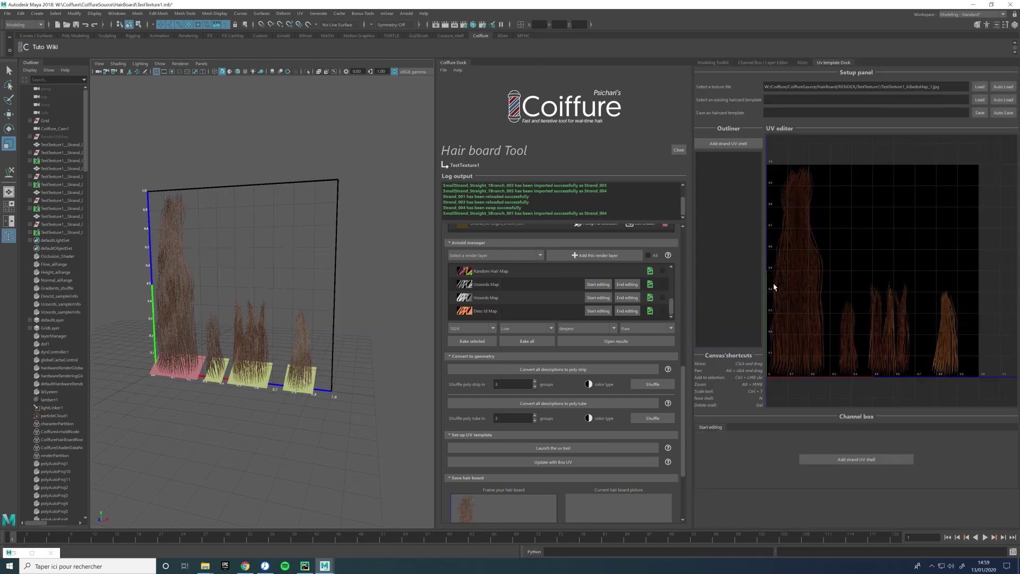
# Create a magenta strand UV shell named dzqdqzd
pyautogui.click(736, 152)
pyautogui.click(794, 146)
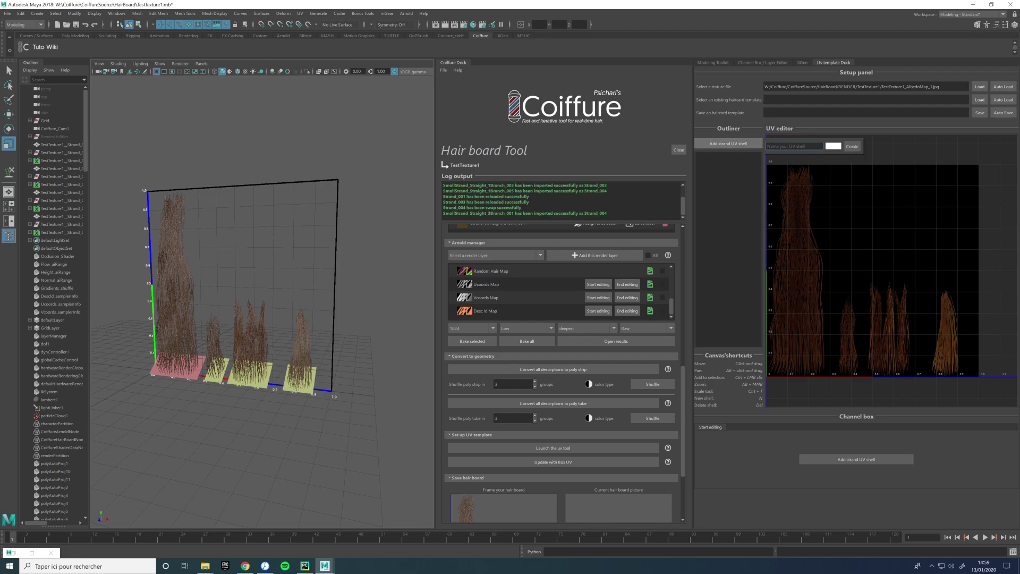
pyautogui.write('k')
pyautogui.press('BackSpace')
pyautogui.write('dzqdqzd')
pyautogui.click(833, 146)
pyautogui.click(837, 192)
pyautogui.click(856, 146)
# Place the magenta UV shell over the multi-branch strand and stretch its lower edge to the strand's base, with Scale Y about 0.45
pyautogui.moveTo(901, 304); pyautogui.dragTo(891, 327)
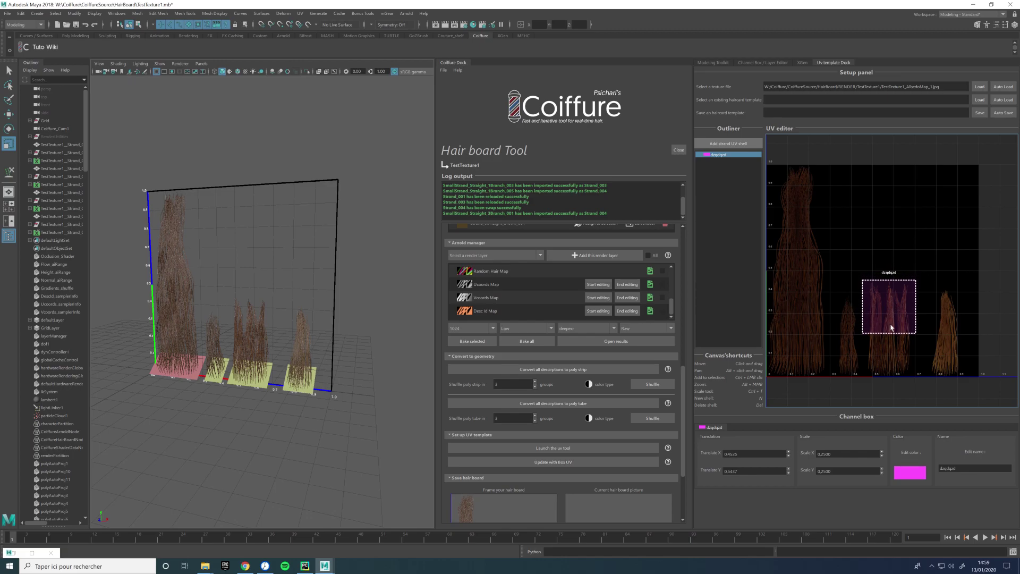
pyautogui.click(891, 335)
pyautogui.moveTo(892, 335); pyautogui.dragTo(886, 377)
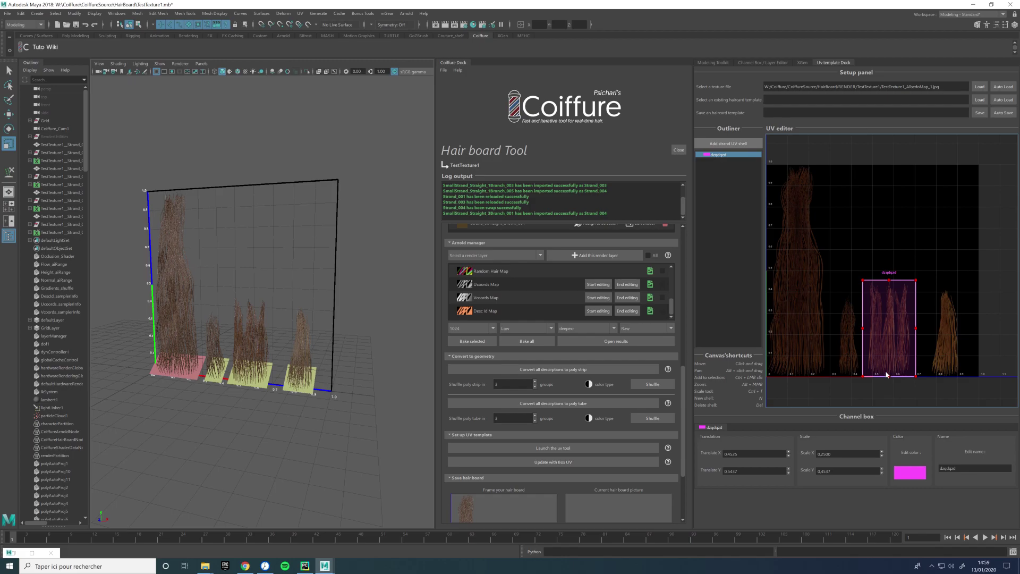
pyautogui.click(886, 372)
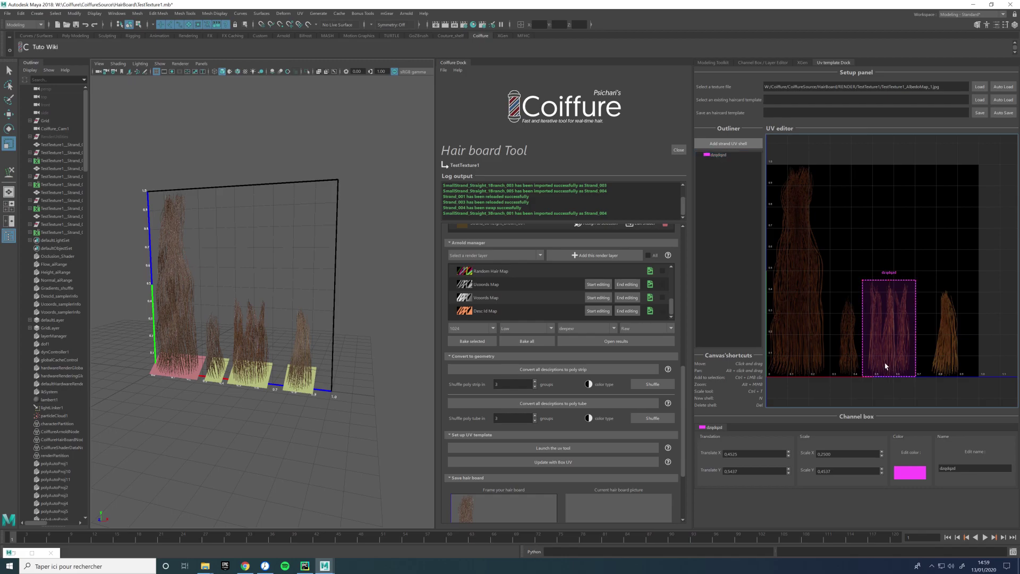
# Set the magenta shell's Scale X to 0.2400 and shift it horizontally to Translate X about 0.4587
pyautogui.click(881, 455)
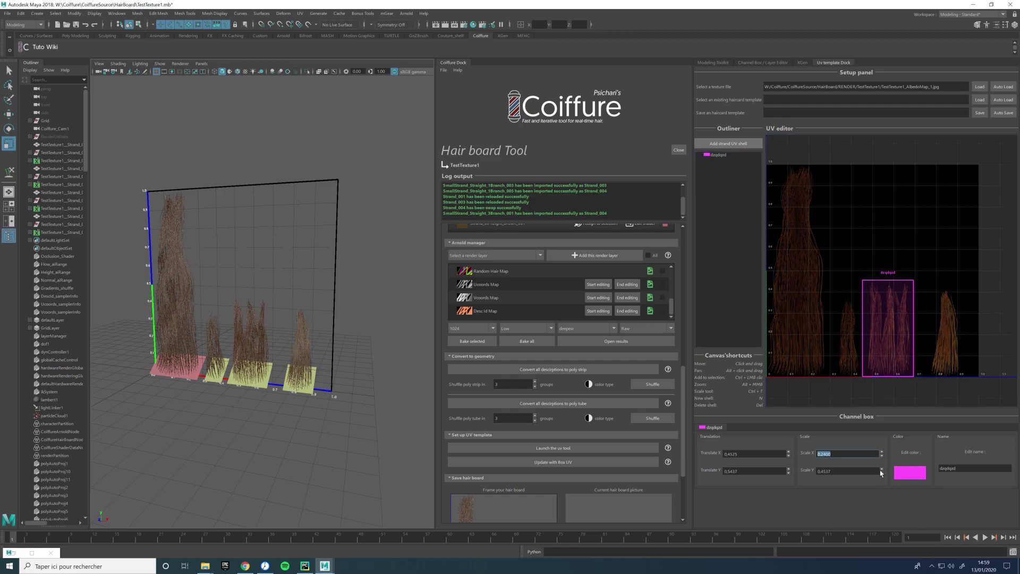
pyautogui.click(789, 456)
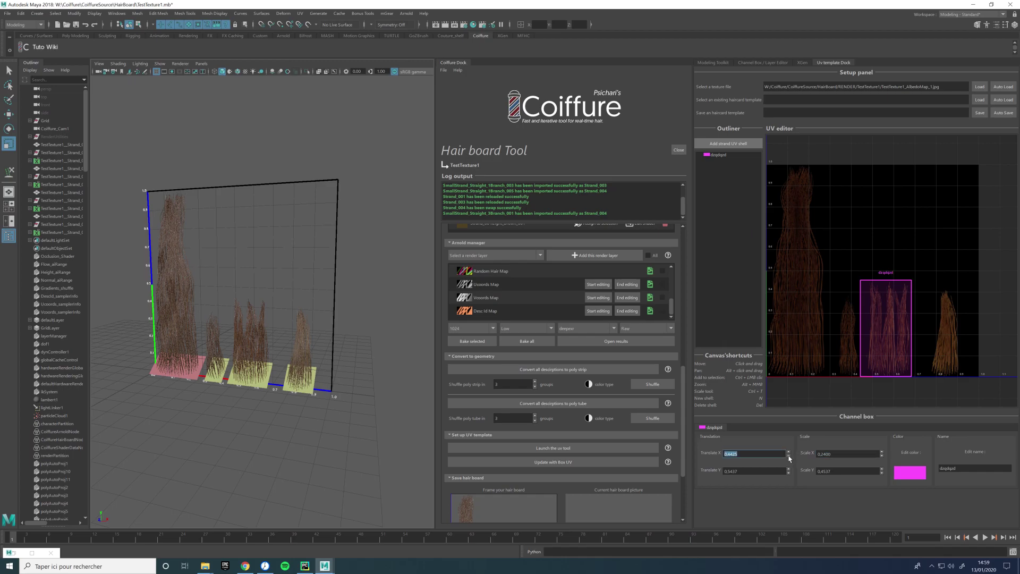
pyautogui.moveTo(872, 348); pyautogui.dragTo(876, 345)
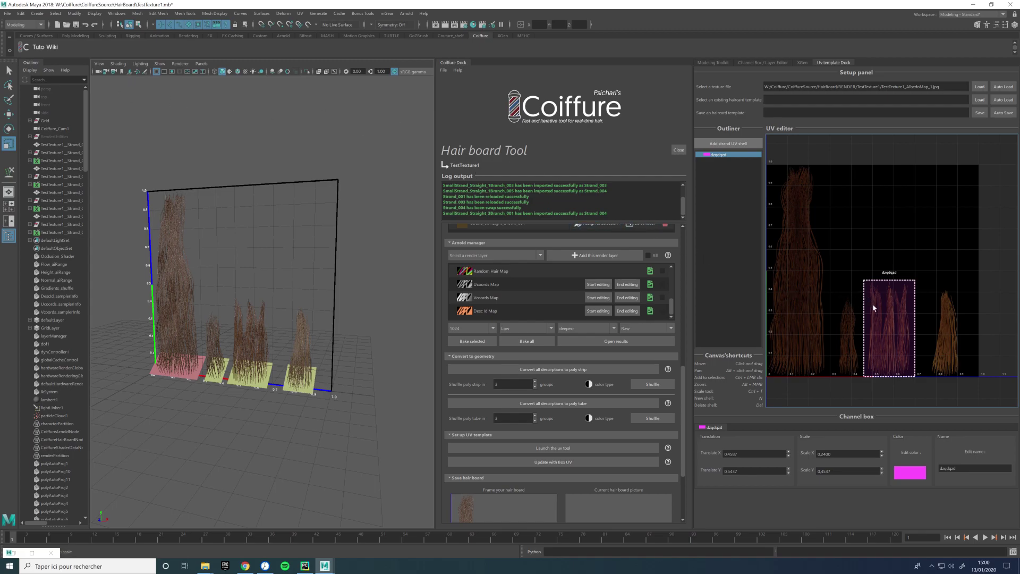
pyautogui.click(996, 334)
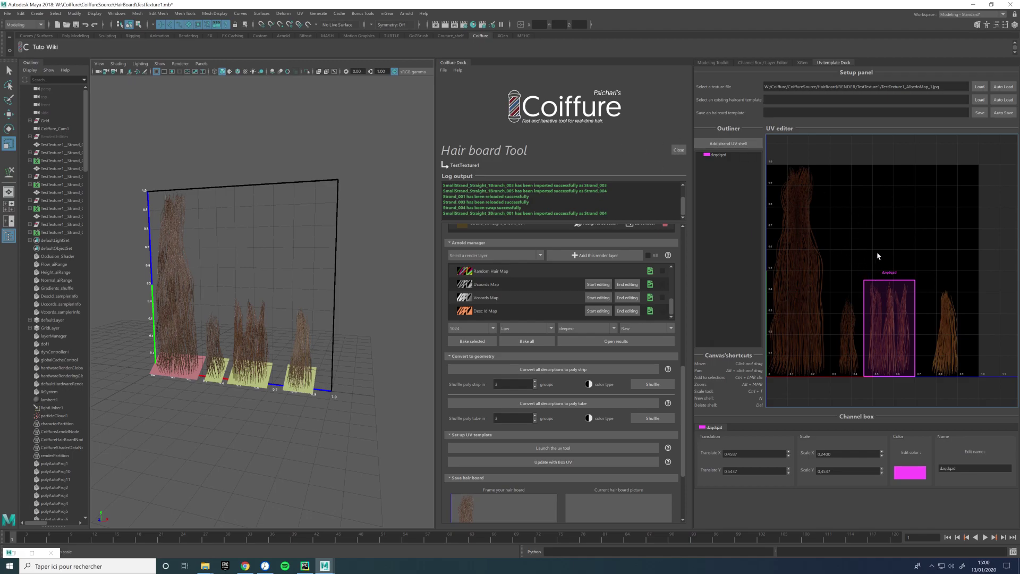
# Delete the magenta UV shell from the UV editor
pyautogui.click(877, 298)
pyautogui.click(884, 319)
pyautogui.press('Delete')
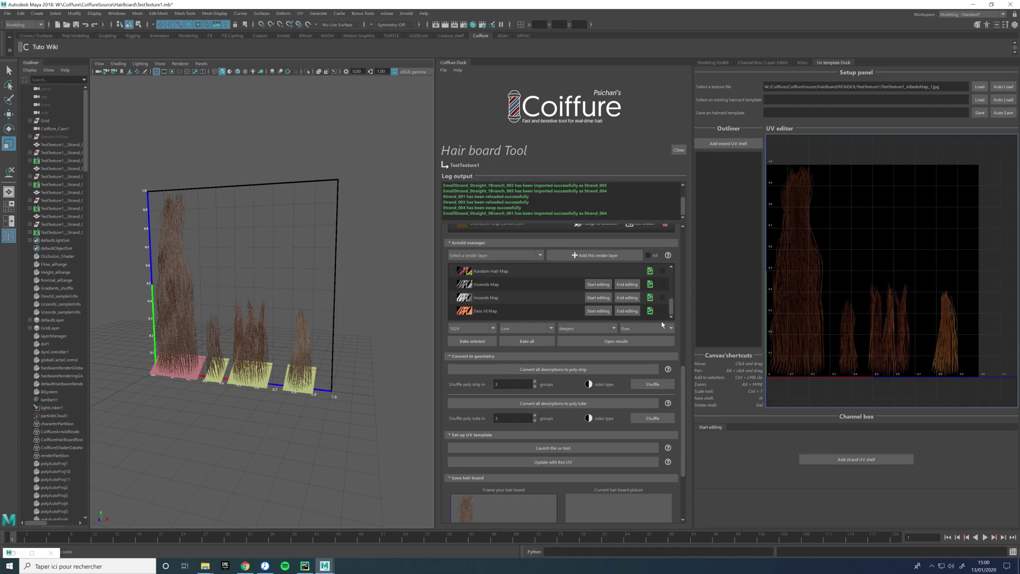
# Turn on UV visibility for all strands and update the UV template with the box UVs
pyautogui.scroll(5, 640, 387)
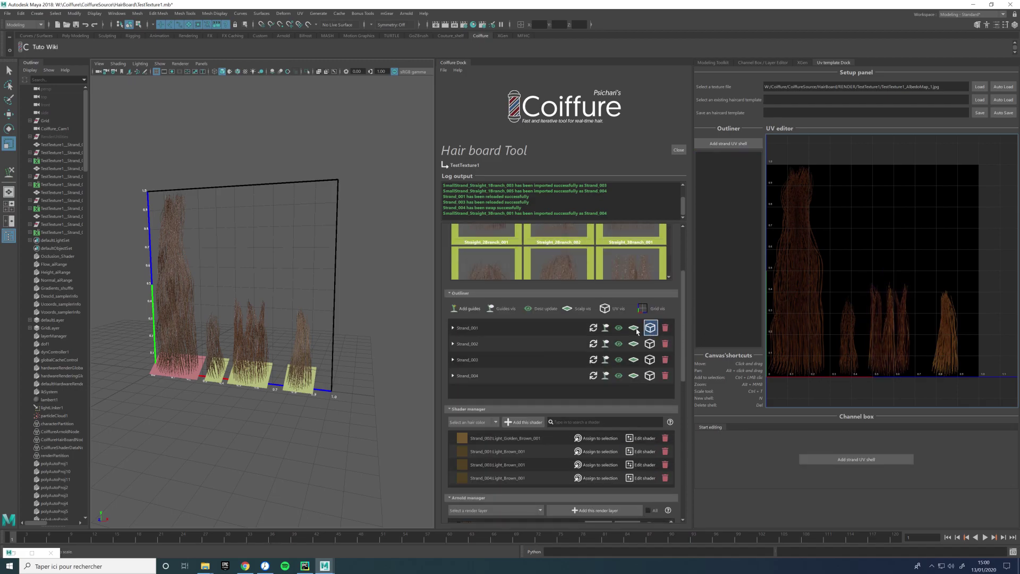
pyautogui.click(611, 308)
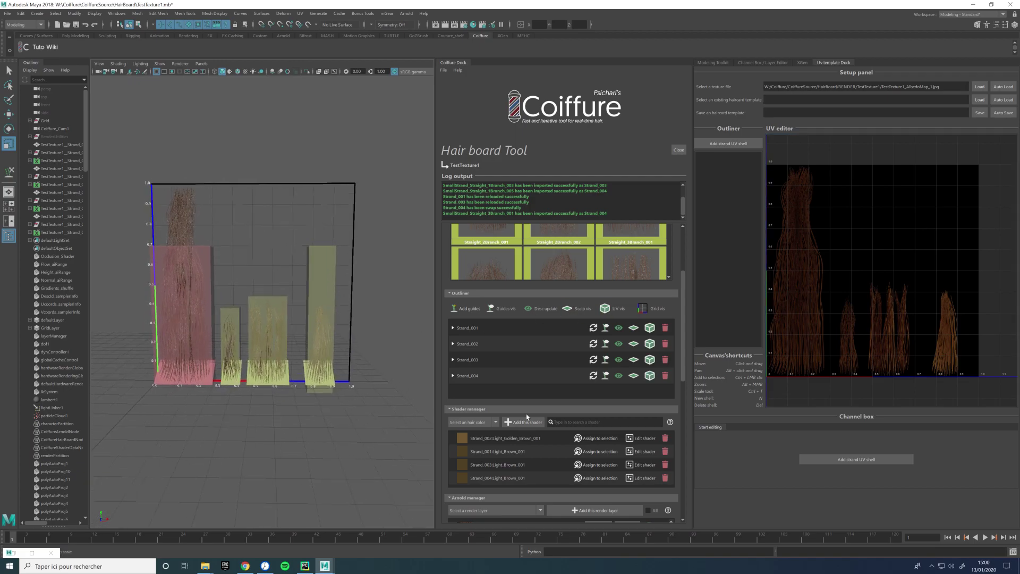
pyautogui.scroll(-8, 671, 349)
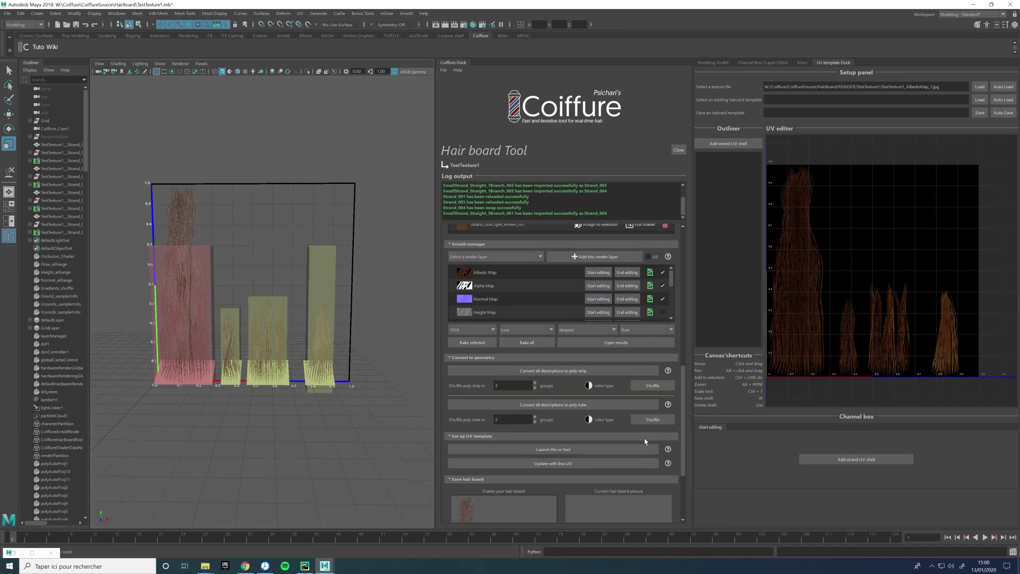
pyautogui.click(579, 464)
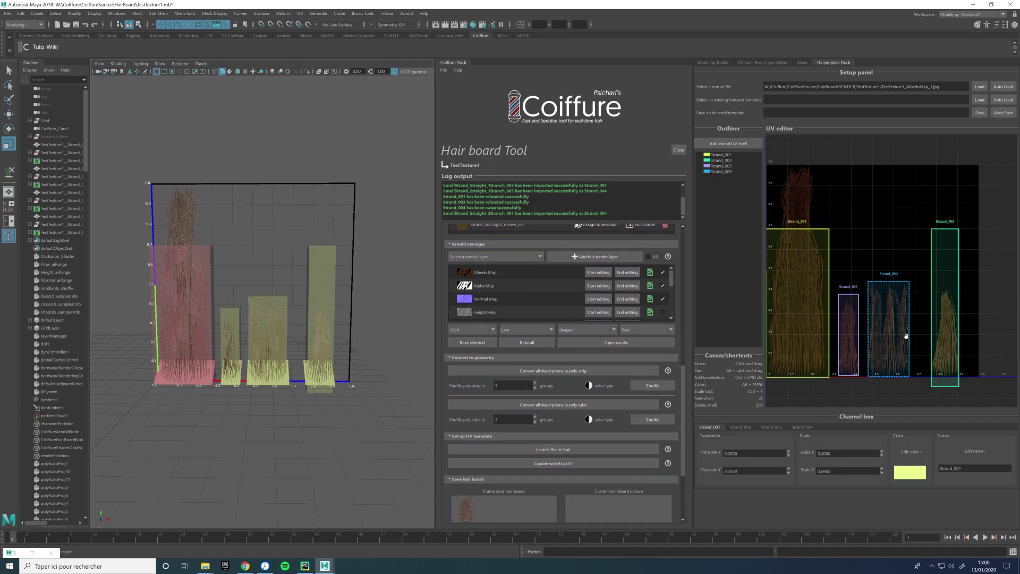
pyautogui.click(883, 310)
pyautogui.click(849, 282)
# Raise the bottom vertices of the Strand_002 UV box to the hair board's base line
pyautogui.click(326, 270)
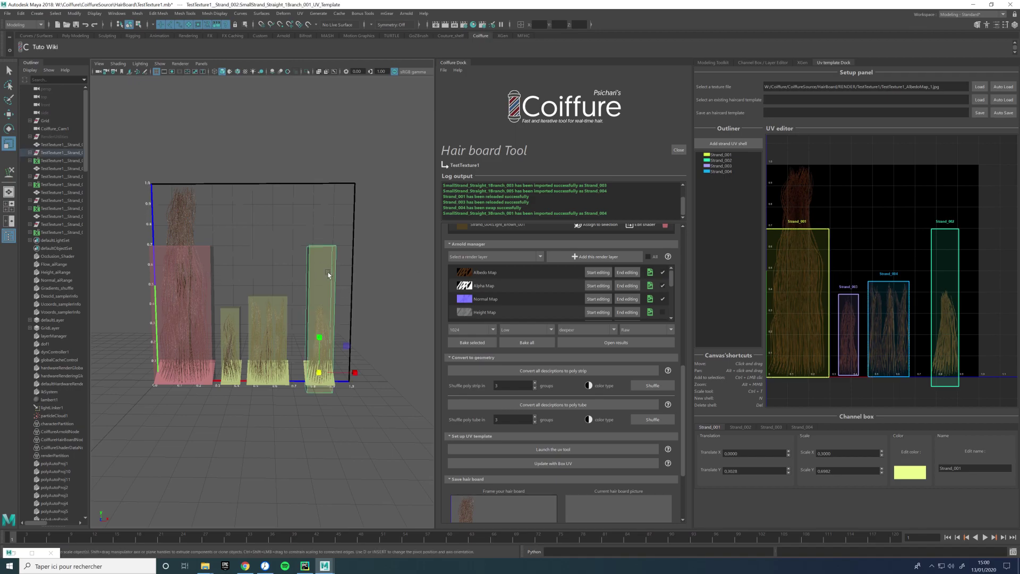
pyautogui.press('space')
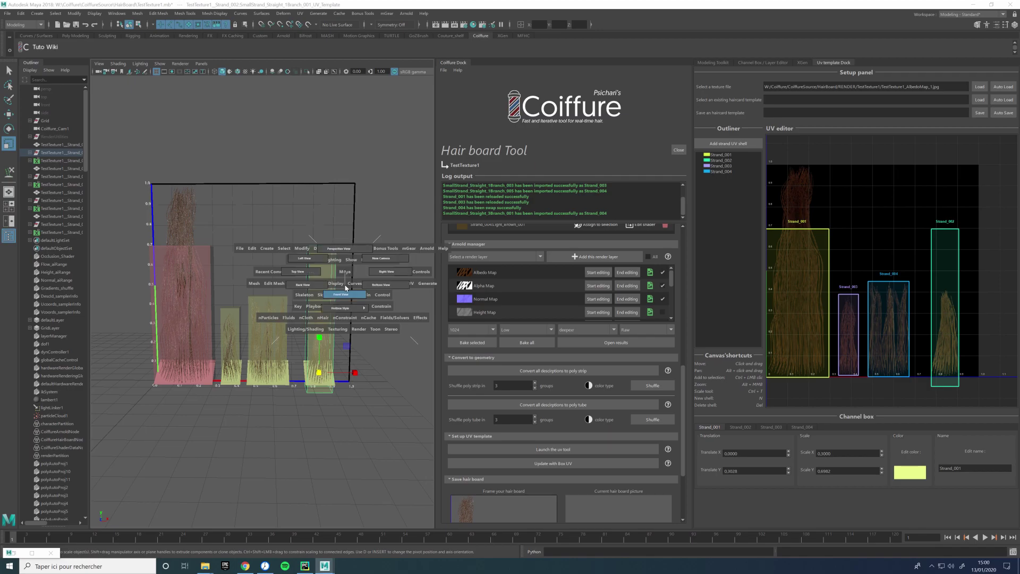
pyautogui.scroll(5, 259, 305)
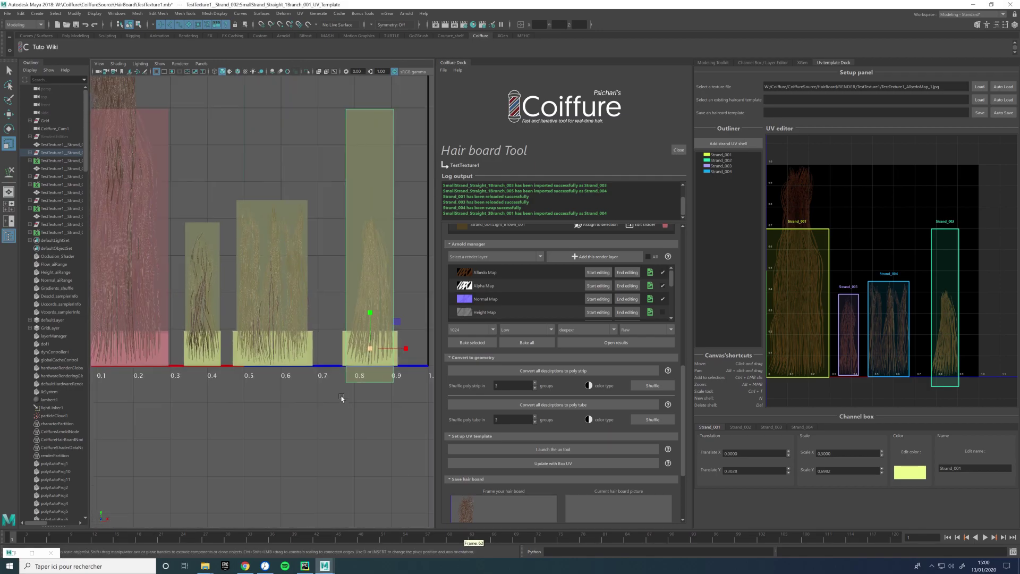
pyautogui.scroll(3, 260, 305)
pyautogui.moveTo(230, 330); pyautogui.dragTo(186, 321, button='right')
pyautogui.moveTo(276, 365); pyautogui.dragTo(127, 313)
pyautogui.press('w')
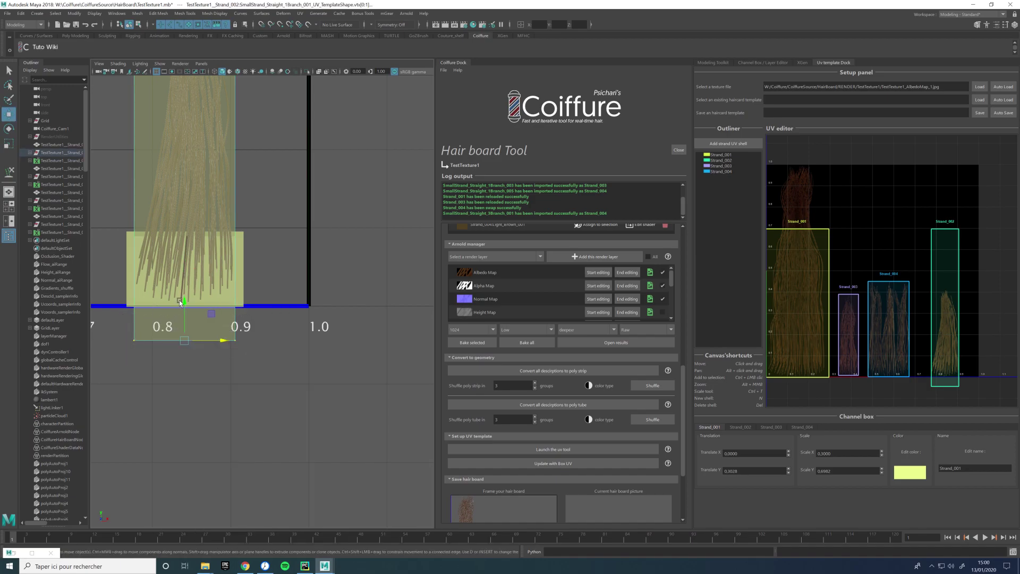
pyautogui.moveTo(190, 276); pyautogui.dragTo(231, 331)
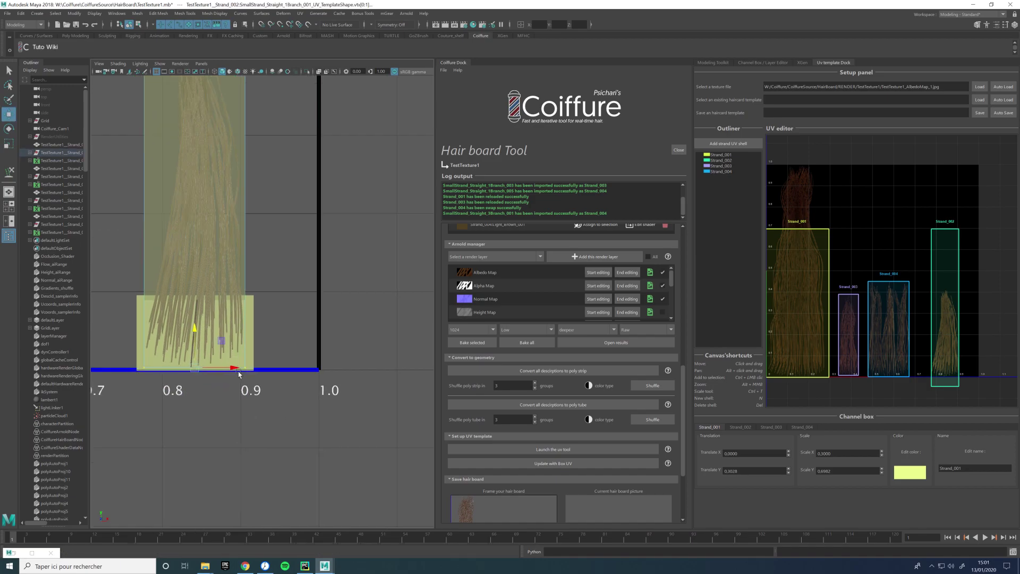
# Lower the top vertices of the Strand_002 UV box to just above the strand's tip
pyautogui.keyDown('alt'); pyautogui.moveTo(231, 330); pyautogui.dragTo(248, 429, button='middle'); pyautogui.keyUp('alt')
pyautogui.moveTo(170, 191); pyautogui.dragTo(297, 218)
pyautogui.moveTo(234, 167); pyautogui.dragTo(244, 388)
pyautogui.scroll(-8, 244, 388)
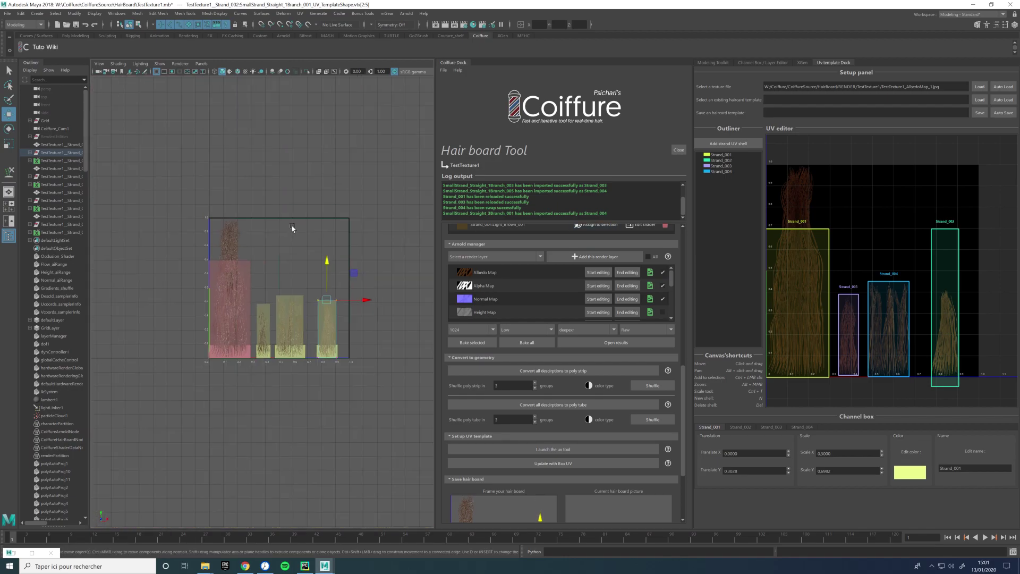
# Raise the top vertices of the Strand_001 UV box to just below the hair board's top edge
pyautogui.click(272, 304)
pyautogui.moveTo(272, 303); pyautogui.dragTo(271, 287, button='right')
pyautogui.click(259, 265)
pyautogui.moveTo(260, 266); pyautogui.dragTo(258, 219)
pyautogui.scroll(10, 259, 219)
pyautogui.keyDown('alt'); pyautogui.moveTo(260, 212); pyautogui.dragTo(215, 349, button='middle'); pyautogui.keyUp('alt')
pyautogui.scroll(1, 215, 351)
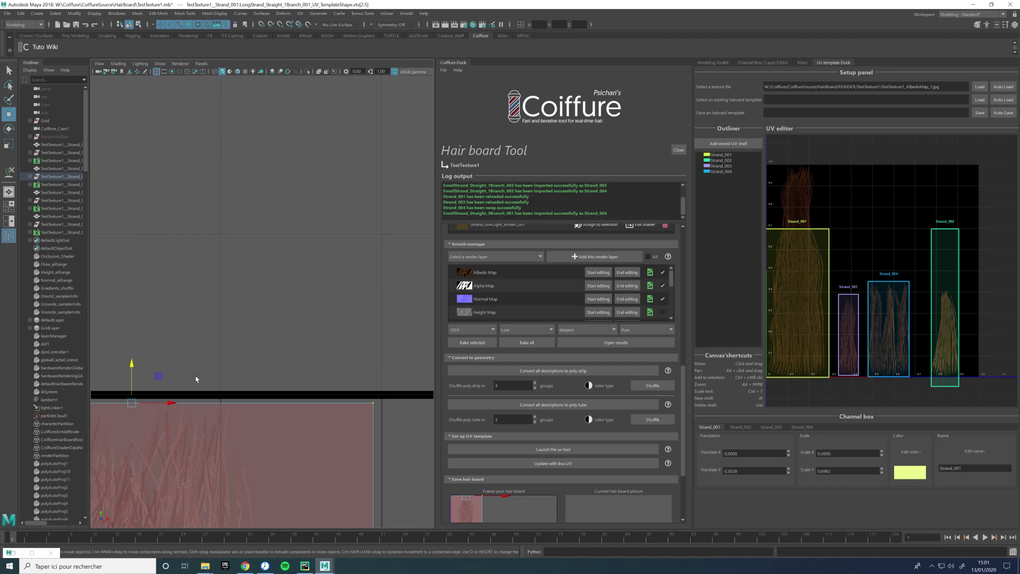
pyautogui.moveTo(131, 370); pyautogui.dragTo(132, 369)
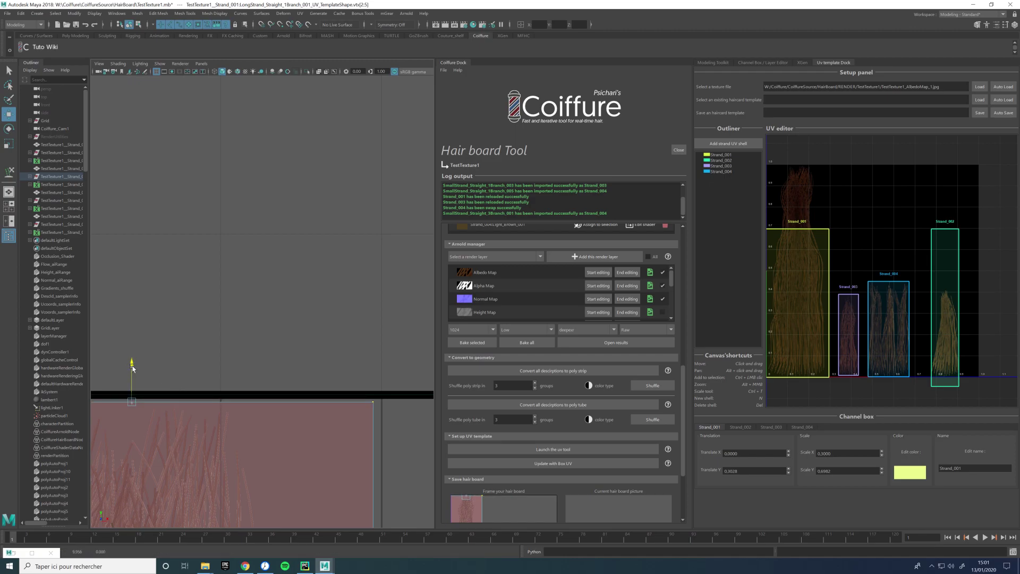
# Leave vertex editing, return to the perspective view and update the UV template with the edited box UVs
pyautogui.moveTo(252, 420); pyautogui.dragTo(289, 342, button='right')
pyautogui.press('space')
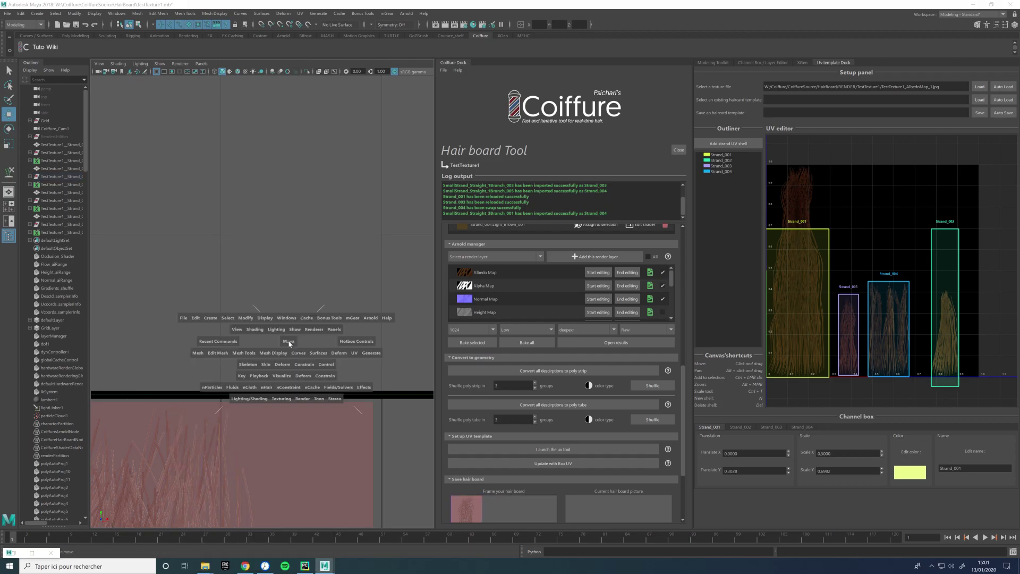
pyautogui.moveTo(289, 342); pyautogui.dragTo(304, 322)
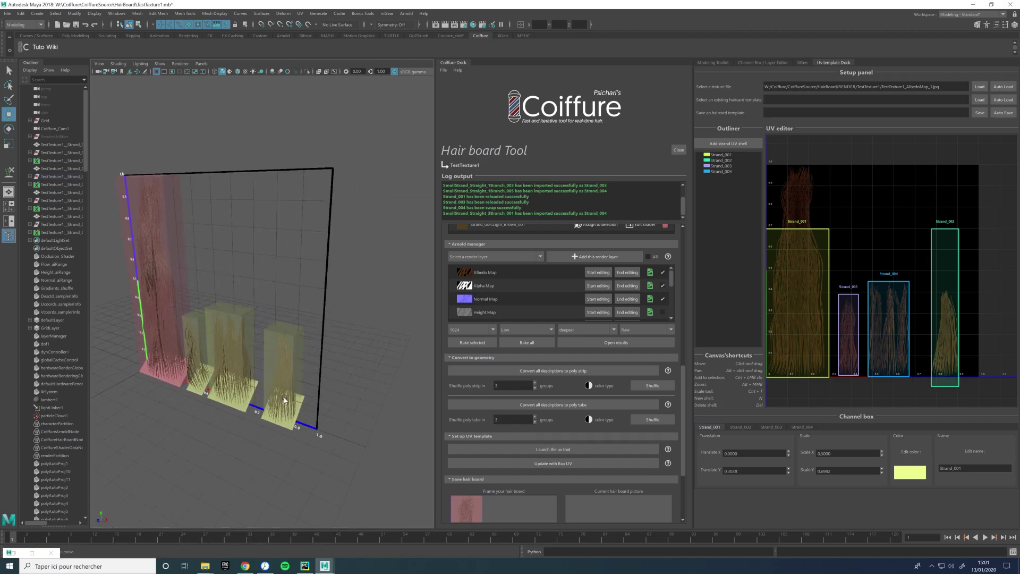
pyautogui.click(604, 467)
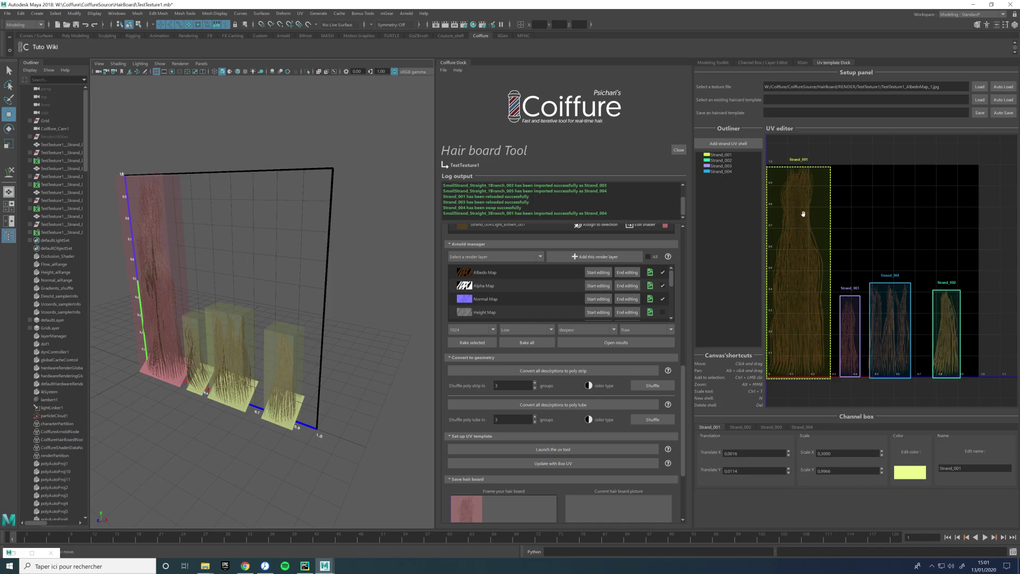
# Auto-save the UV template as TestTexture1_UVtemplate.xml and check the UVTEMPLATE folder in the save dialog
pyautogui.click(1000, 113)
pyautogui.click(980, 112)
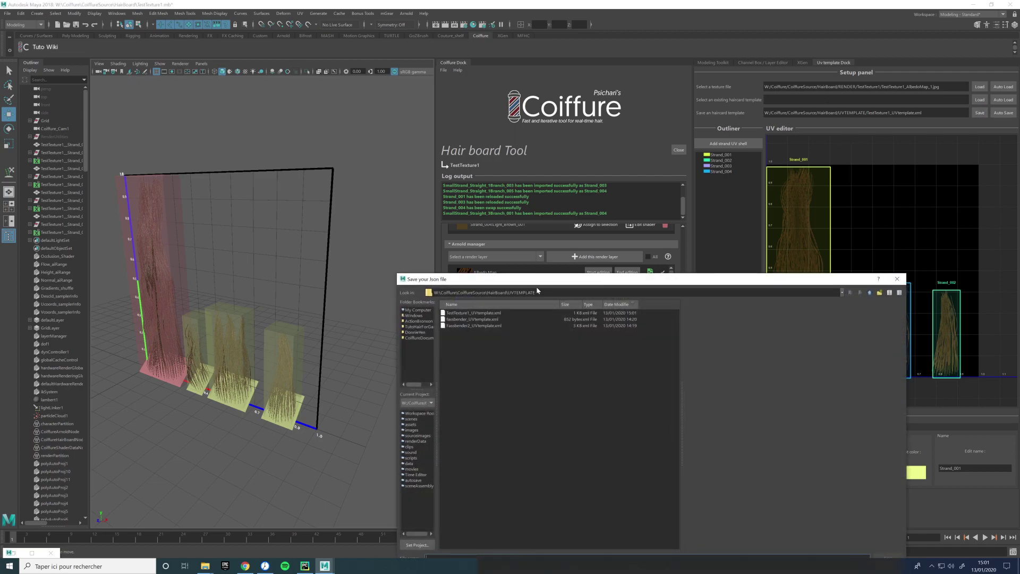
pyautogui.click(897, 279)
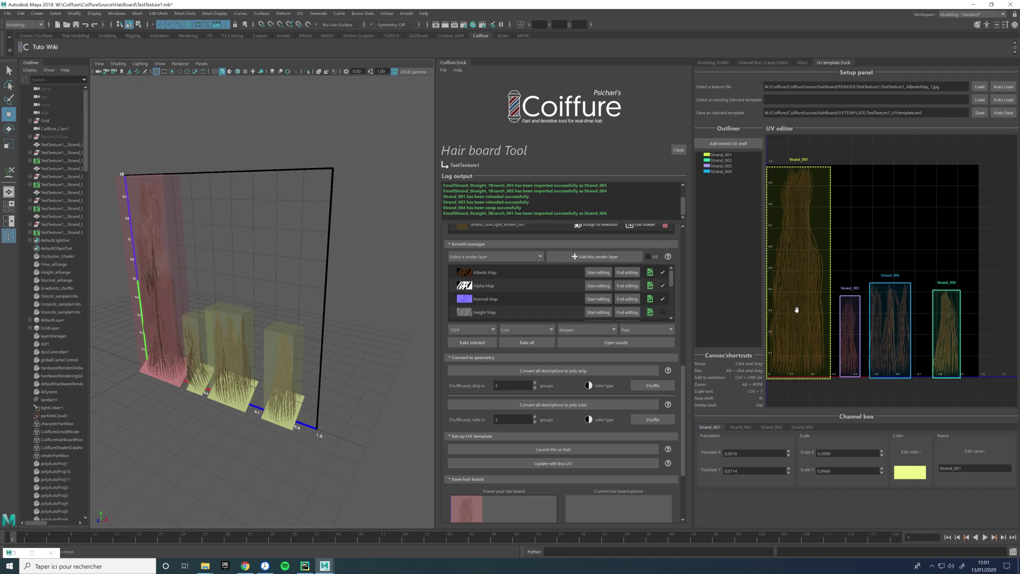
# Hide the strands' UV boxes and take a picture of the hair board
pyautogui.scroll(-4, 679, 425)
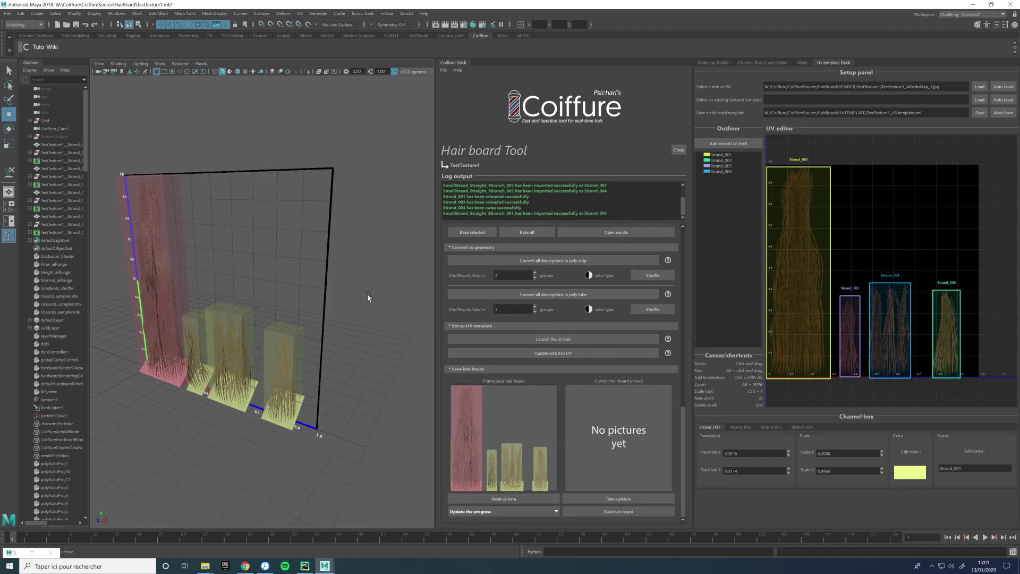
pyautogui.moveTo(369, 288)
pyautogui.mouseDown(button='right')
pyautogui.moveTo(365, 319)
pyautogui.moveTo(348, 305)
pyautogui.mouseUp(button='right')
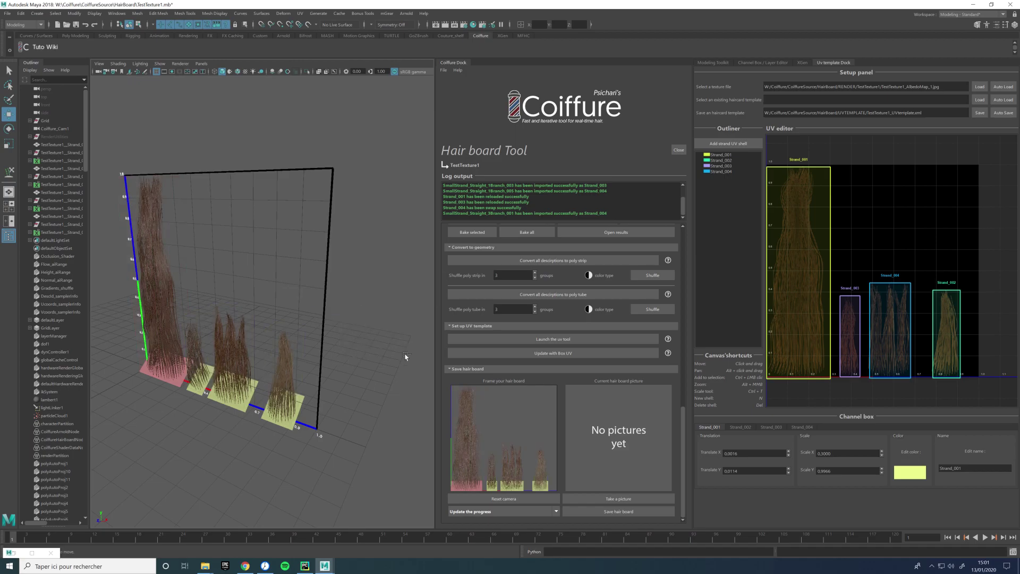
pyautogui.click(591, 499)
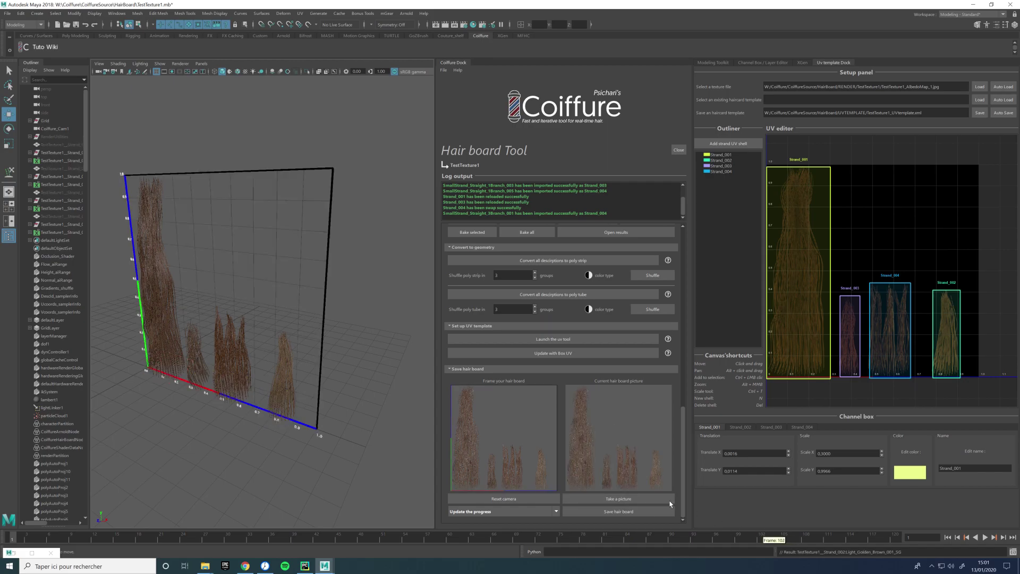
# Set the hair board's progress status to Done and save the hair board
pyautogui.click(525, 511)
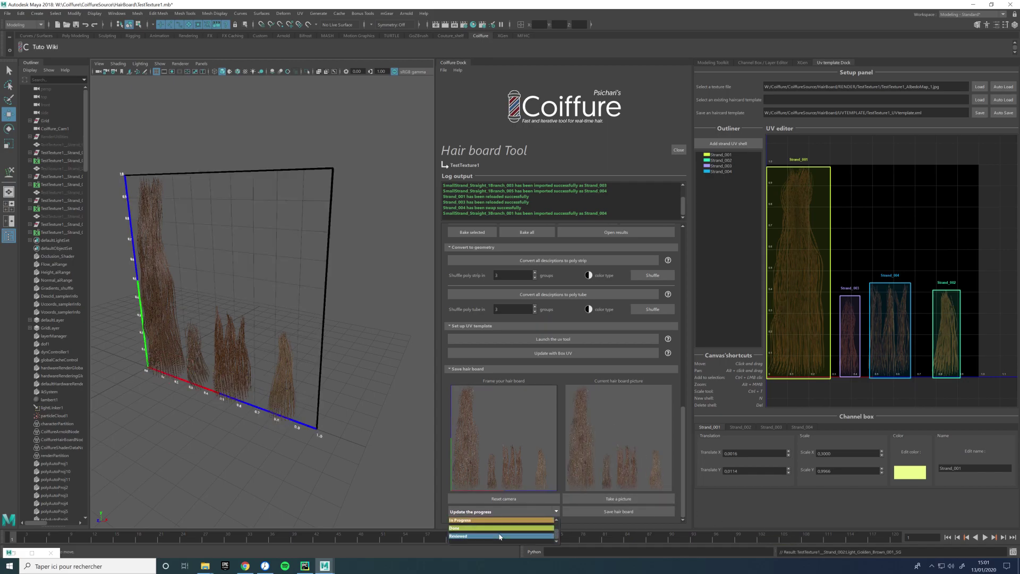
pyautogui.click(499, 528)
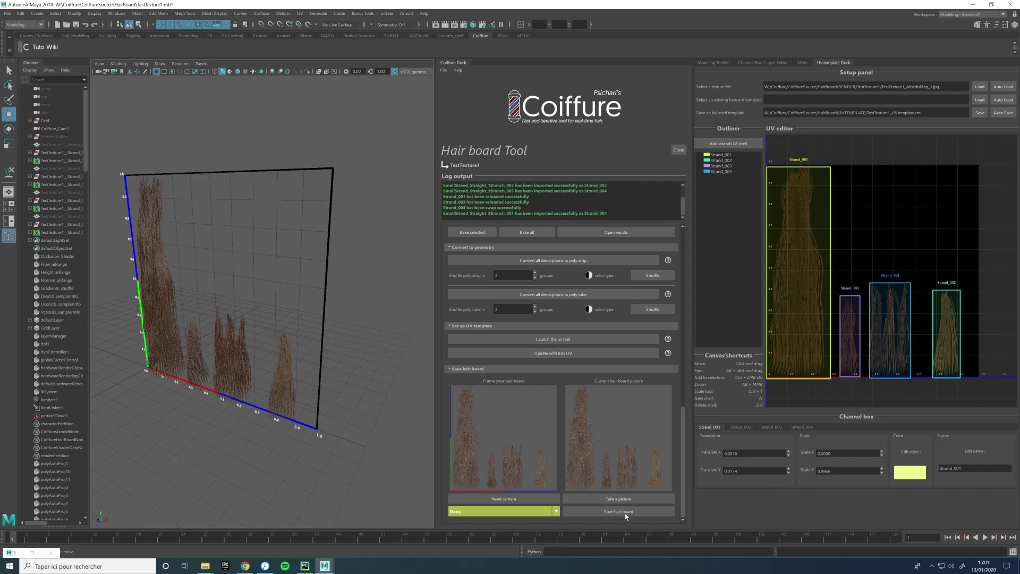
pyautogui.click(542, 511)
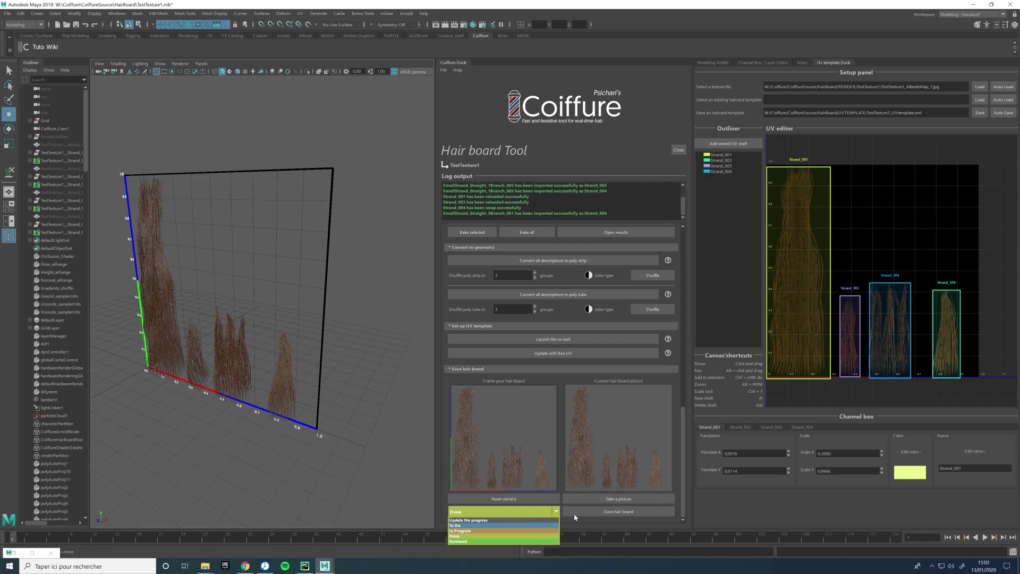
pyautogui.click(603, 518)
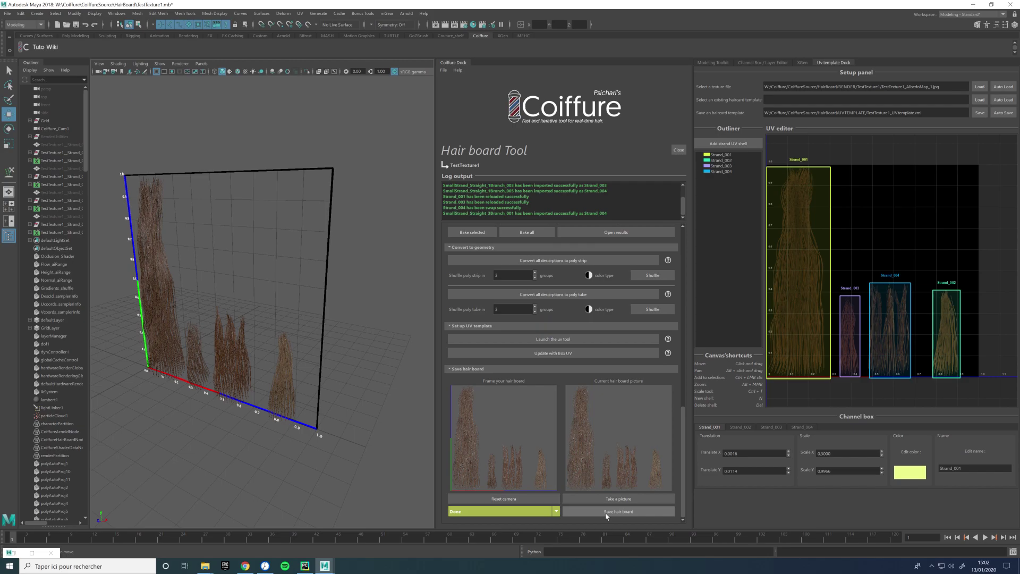
pyautogui.click(606, 516)
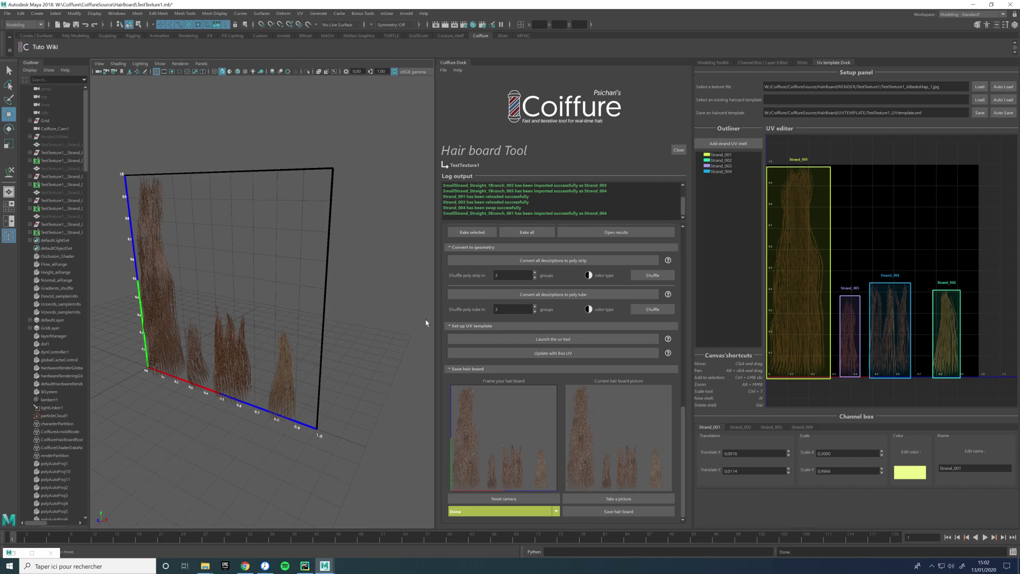
# Close the hair board tool and create a grooming project named DemoHead
pyautogui.click(678, 150)
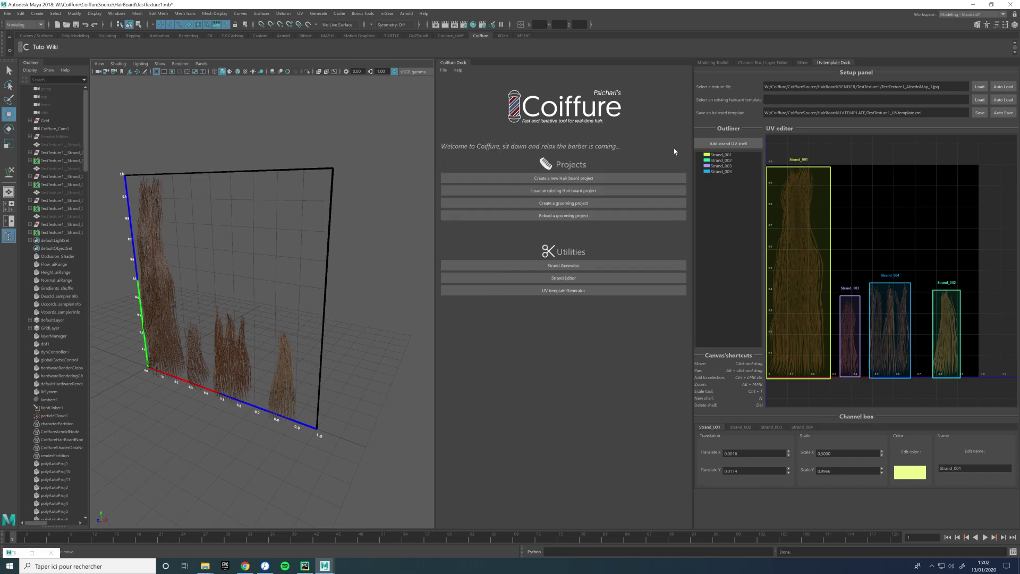
pyautogui.click(566, 207)
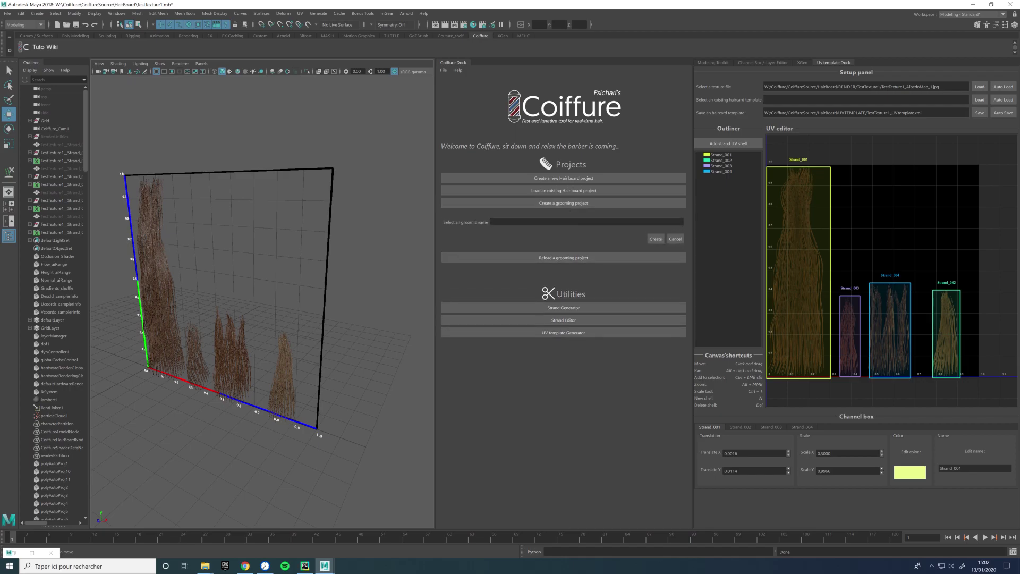
pyautogui.write('Demo')
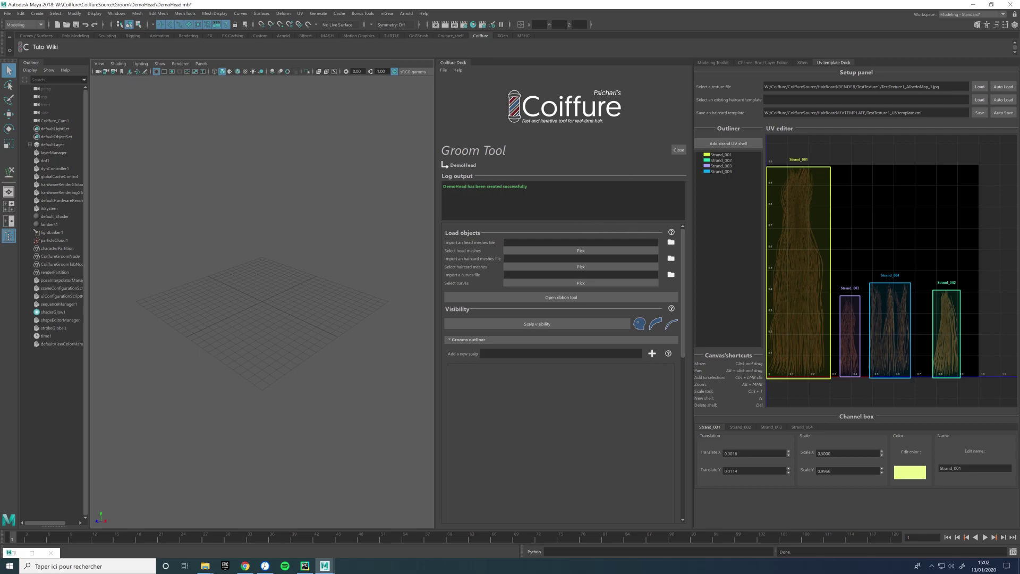
# Import Head.mb from the New_Project scenes folder as the groom's head mesh
pyautogui.scroll(-3, 679, 290)
pyautogui.scroll(-3, 681, 293)
pyautogui.scroll(10, 679, 249)
pyautogui.click(671, 242)
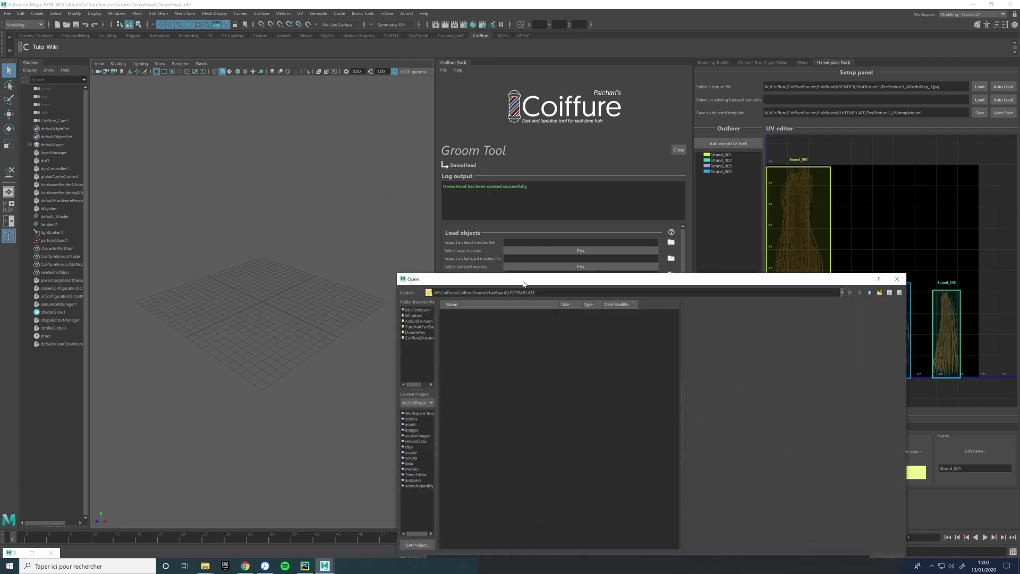
pyautogui.click(418, 337)
pyautogui.click(458, 313)
pyautogui.doubleClick(460, 314)
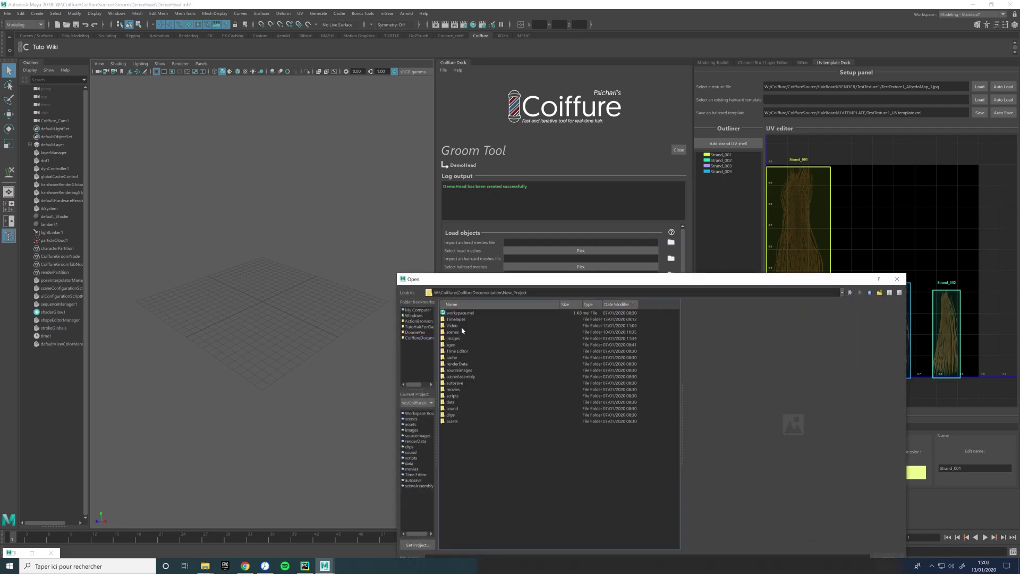
pyautogui.doubleClick(458, 331)
pyautogui.doubleClick(456, 318)
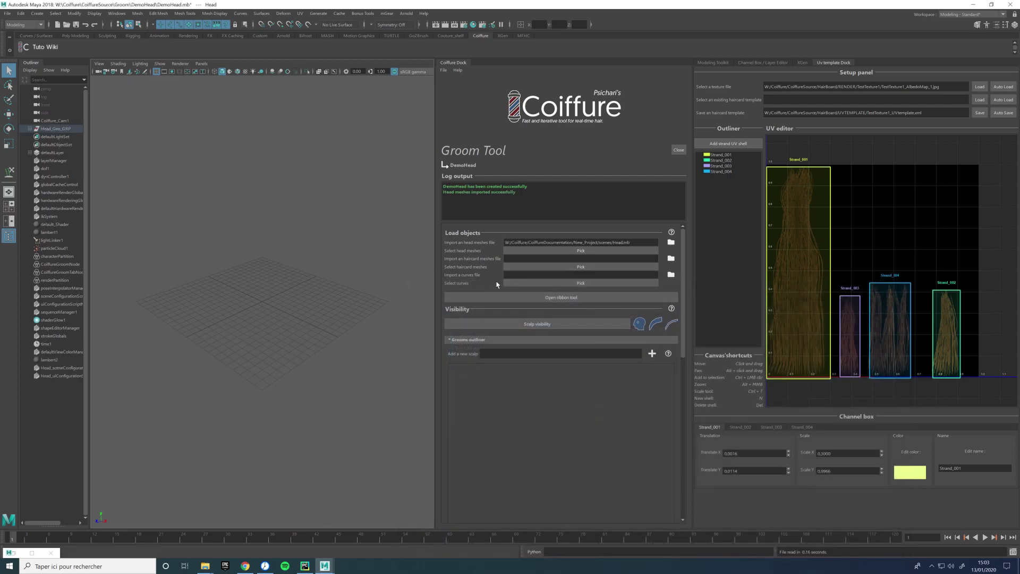
# Import Curves.mb as the groom's curves file and frame the head with its hair curves in the viewport
pyautogui.click(671, 274)
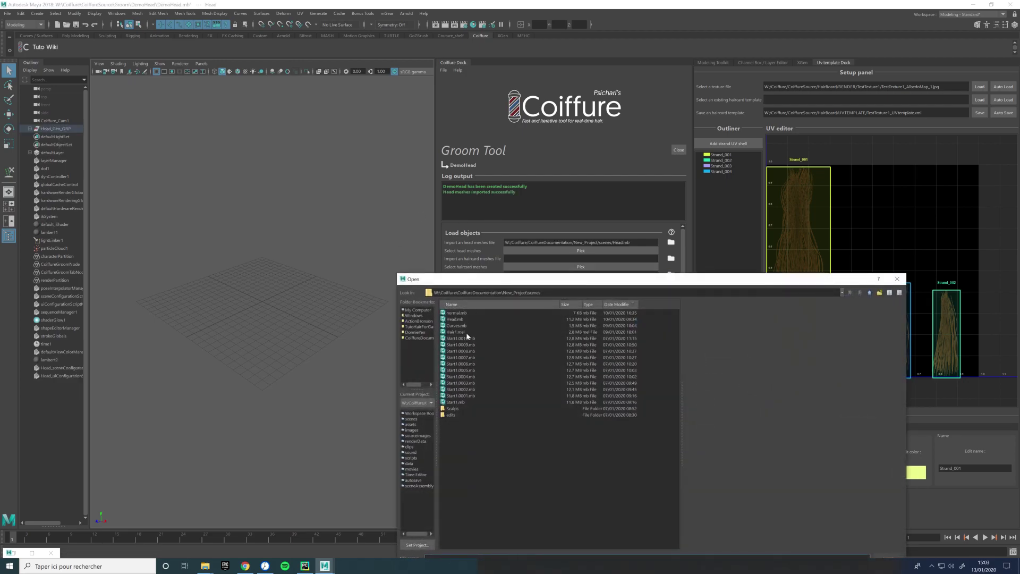
pyautogui.doubleClick(458, 325)
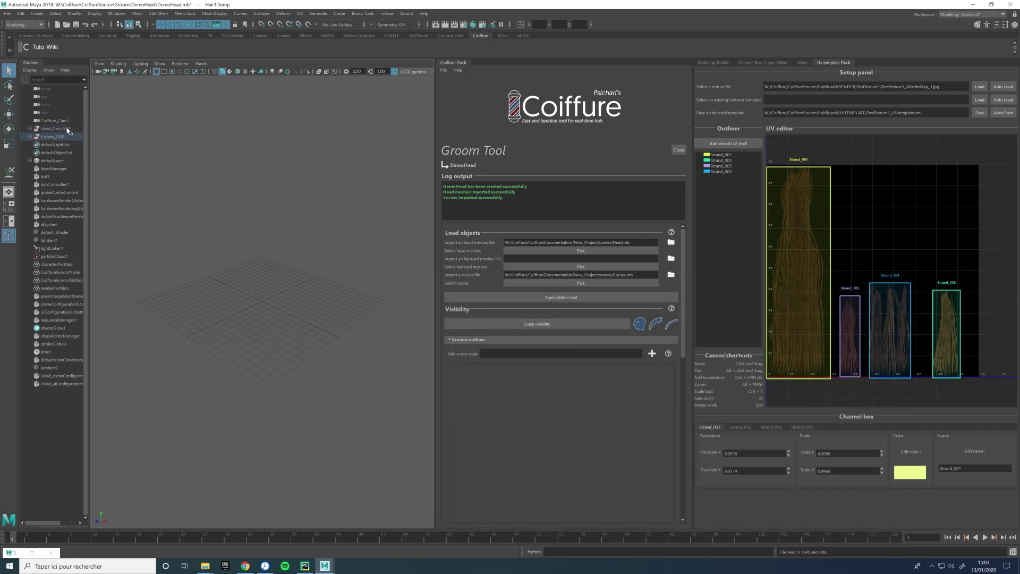
pyautogui.click(67, 130)
pyautogui.press('f')
pyautogui.keyDown('alt'); pyautogui.moveTo(332, 235); pyautogui.dragTo(351, 338); pyautogui.keyUp('alt')
pyautogui.click(375, 261)
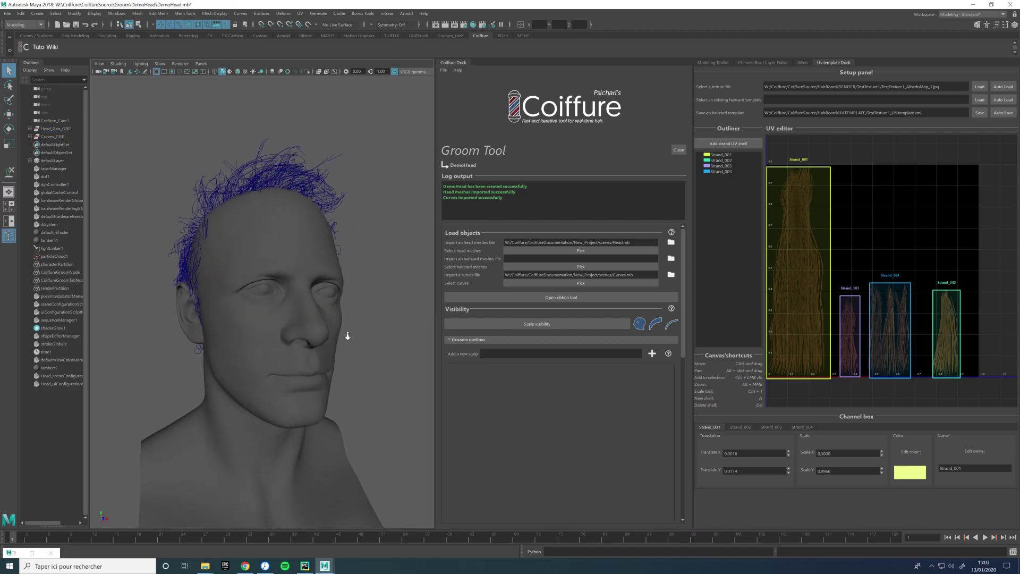
pyautogui.keyDown('alt'); pyautogui.moveTo(351, 338); pyautogui.dragTo(304, 319, button='right'); pyautogui.keyUp('alt')
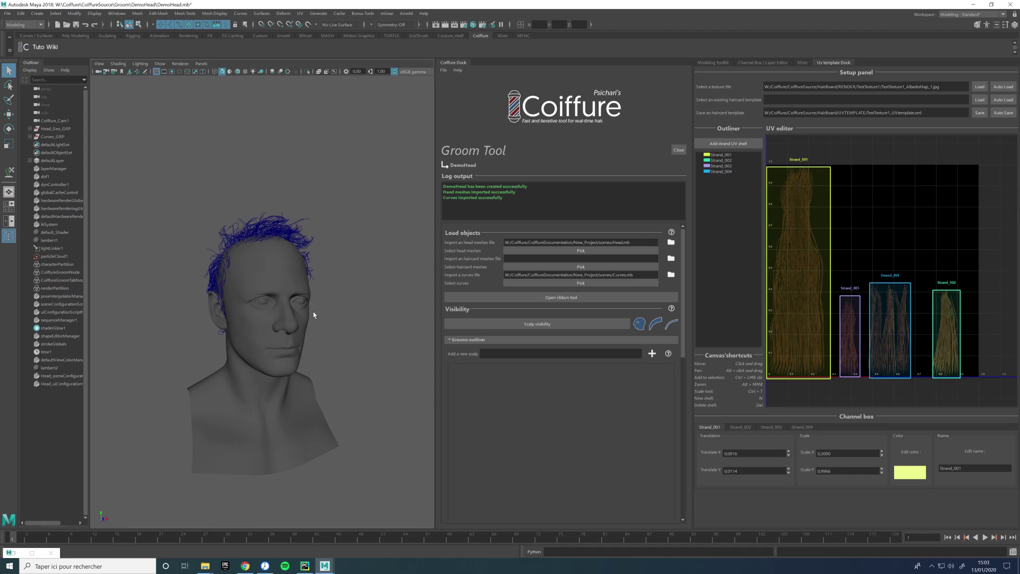
pyautogui.keyDown('alt'); pyautogui.moveTo(314, 316); pyautogui.dragTo(272, 337); pyautogui.keyUp('alt')
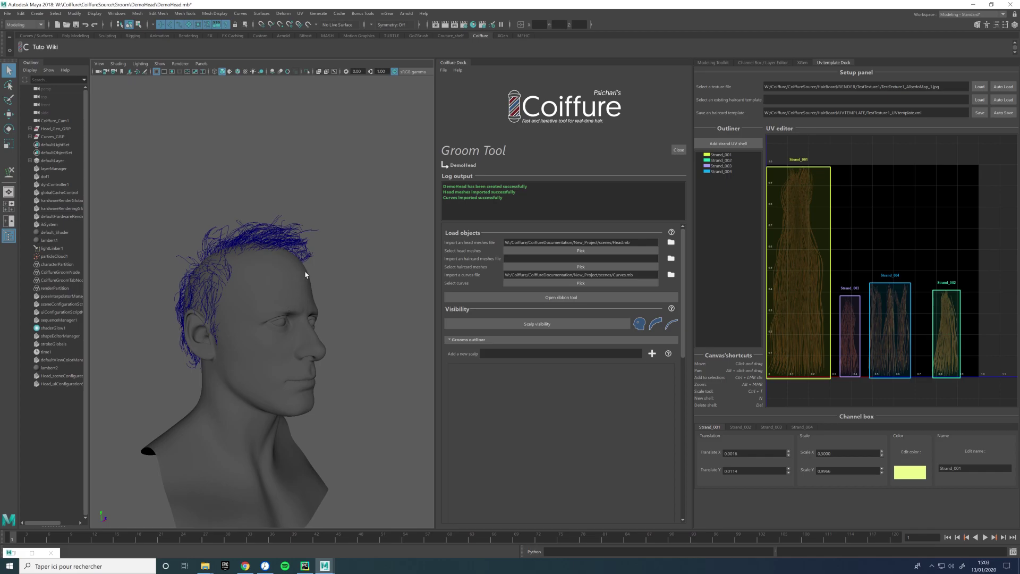
# Open the ribbon tool and set the Head mesh as its scalp geometry
pyautogui.click(541, 299)
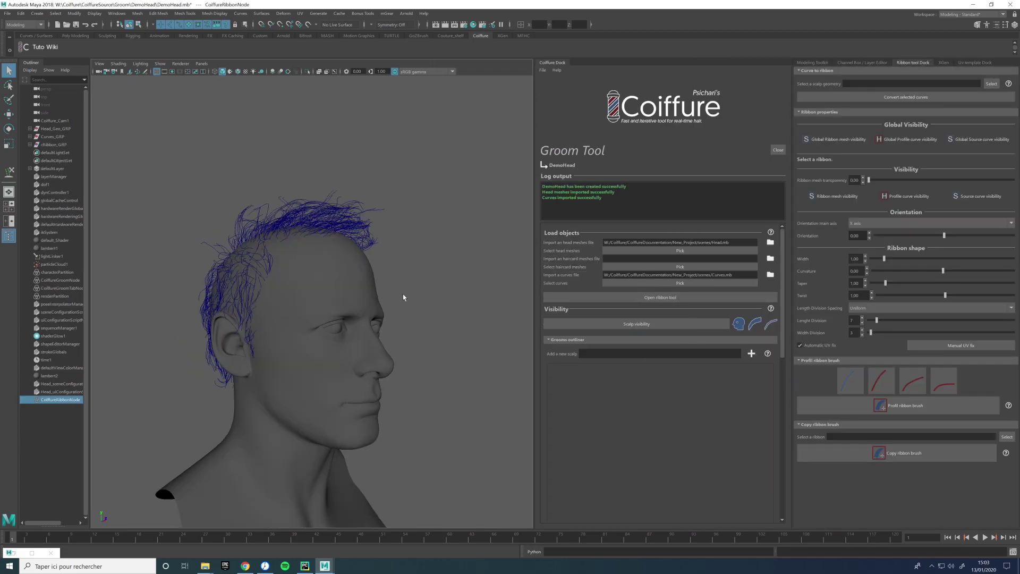
pyautogui.keyDown('alt'); pyautogui.moveTo(384, 269); pyautogui.dragTo(411, 271); pyautogui.keyUp('alt')
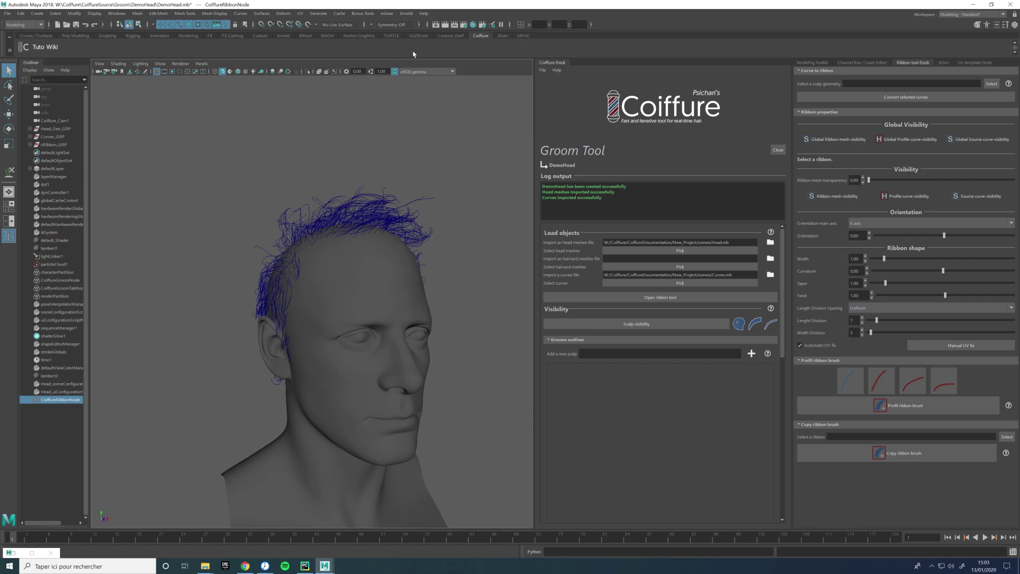
pyautogui.click(372, 13)
pyautogui.moveTo(390, 55)
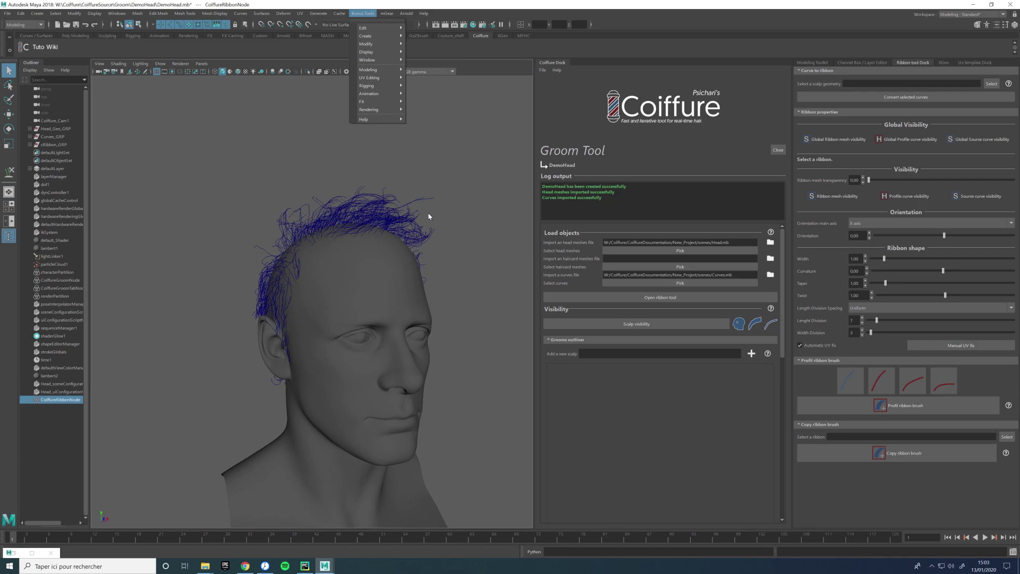
pyautogui.click(452, 182)
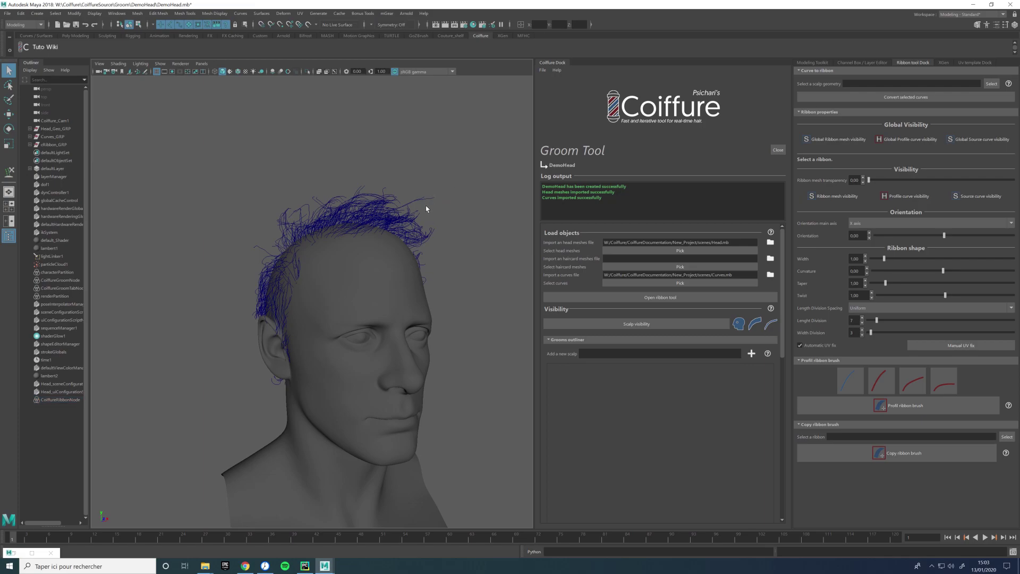
pyautogui.click(387, 268)
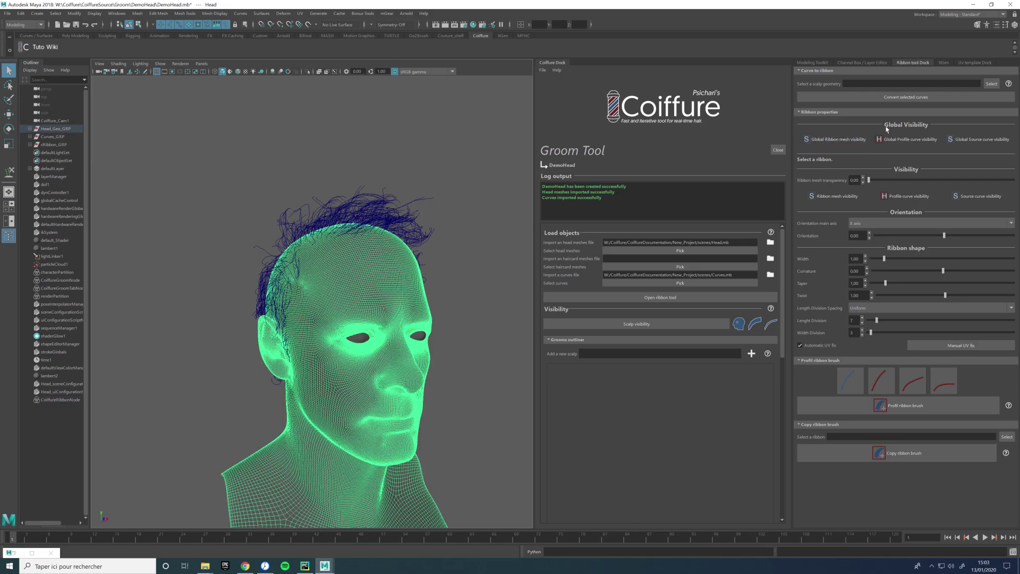
pyautogui.click(991, 83)
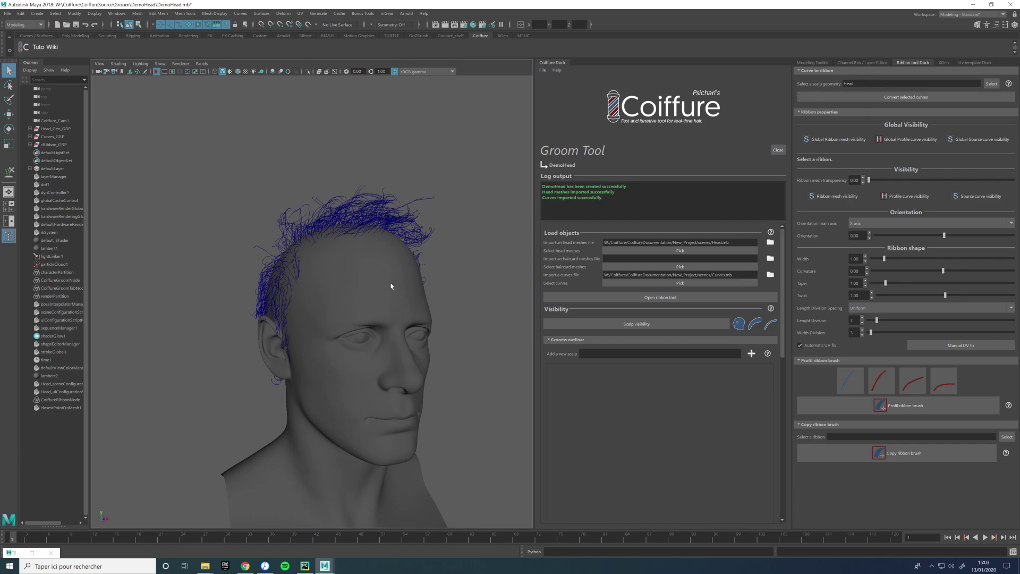
# Make the head mesh unselectable and convert all the hair curves on the head to ribbons
pyautogui.click(742, 325)
pyautogui.click(743, 325)
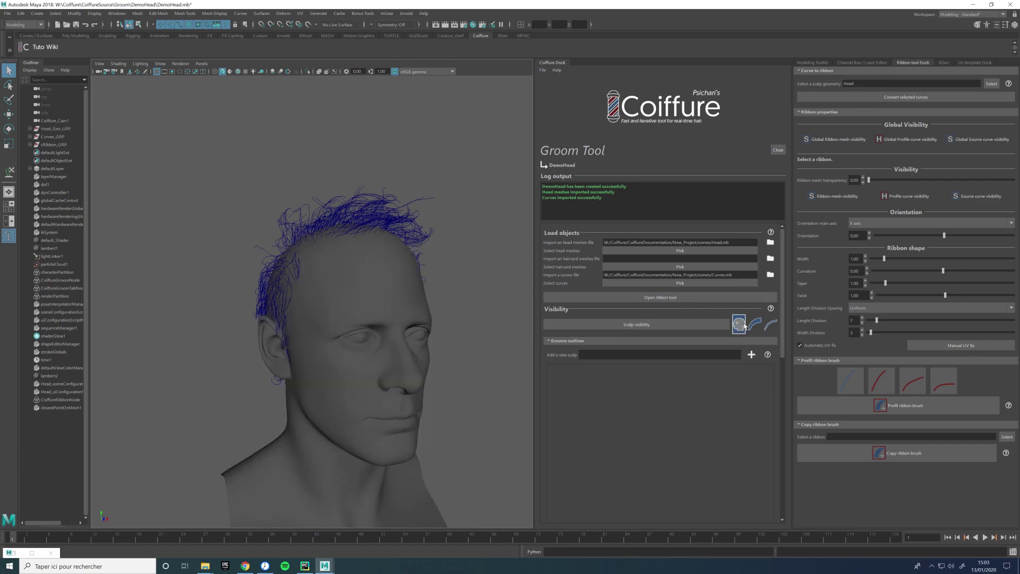
pyautogui.moveTo(228, 127); pyautogui.dragTo(520, 413)
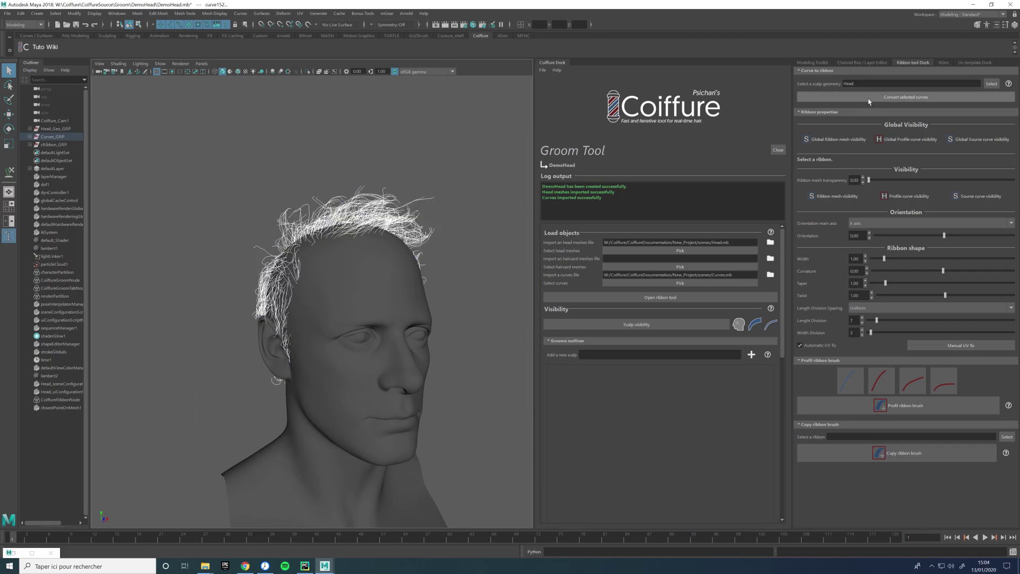
pyautogui.click(1007, 99)
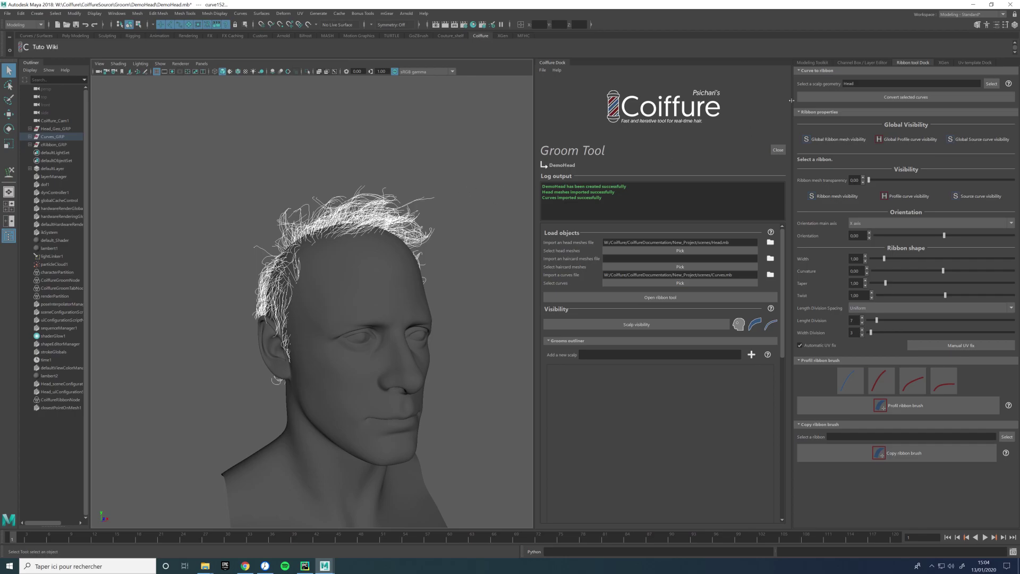
pyautogui.click(887, 98)
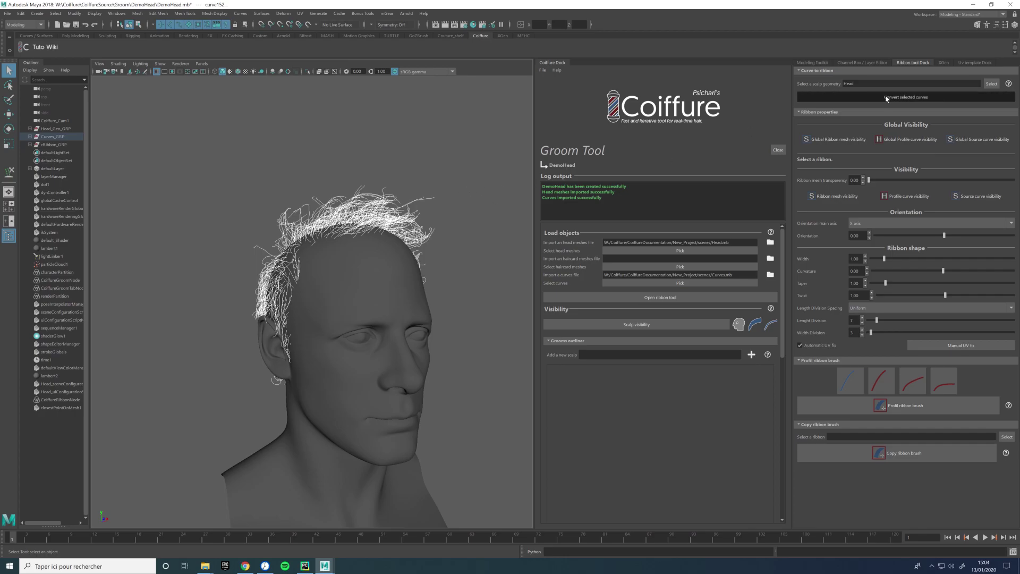
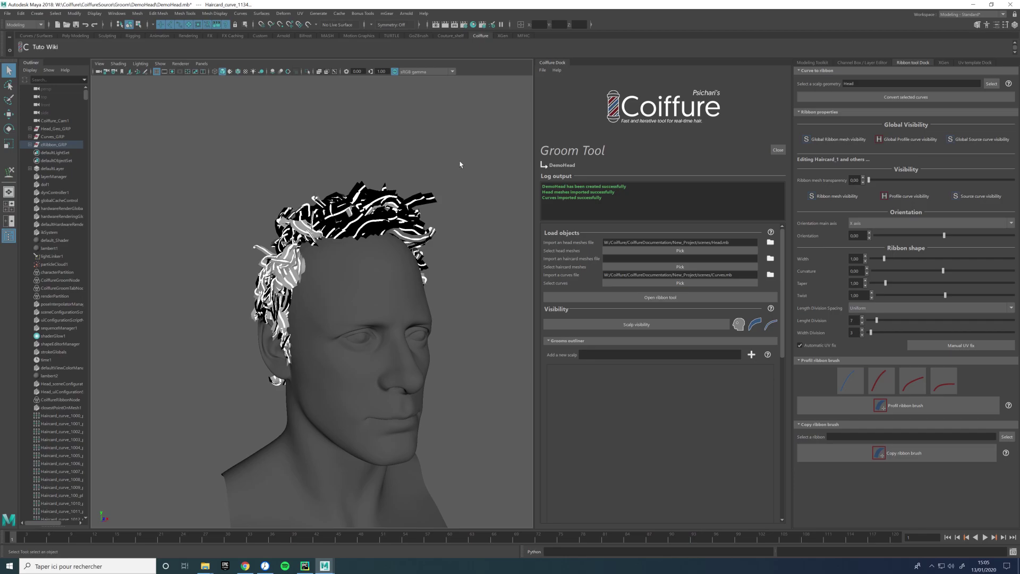
# Examine the generated hair ribbons from the front and above, checking individual ribbons and their curves
pyautogui.keyDown('alt'); pyautogui.moveTo(390, 166); pyautogui.dragTo(368, 303); pyautogui.keyUp('alt')
pyautogui.click(423, 173)
pyautogui.scroll(5, 382, 249)
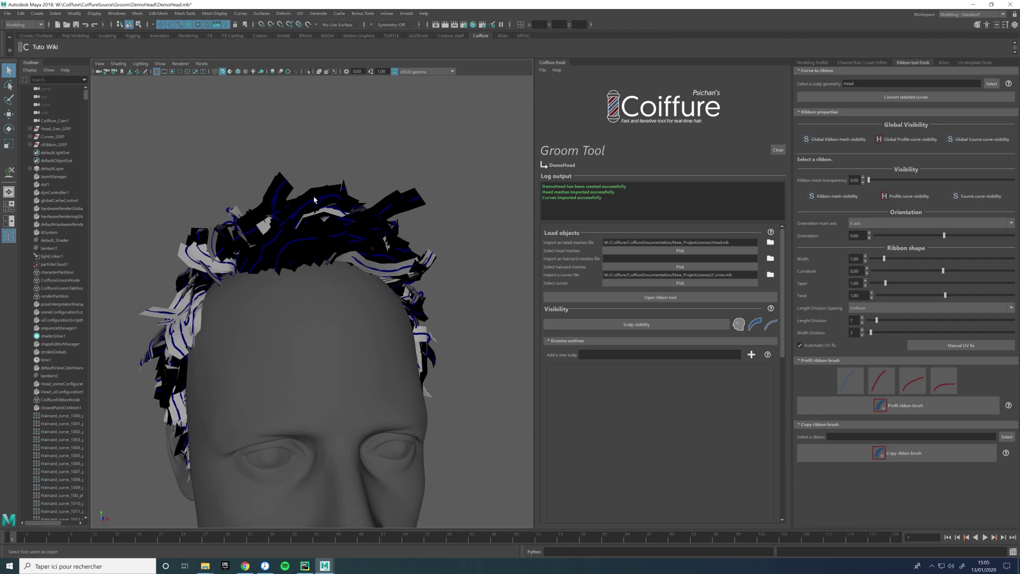
pyautogui.click(342, 237)
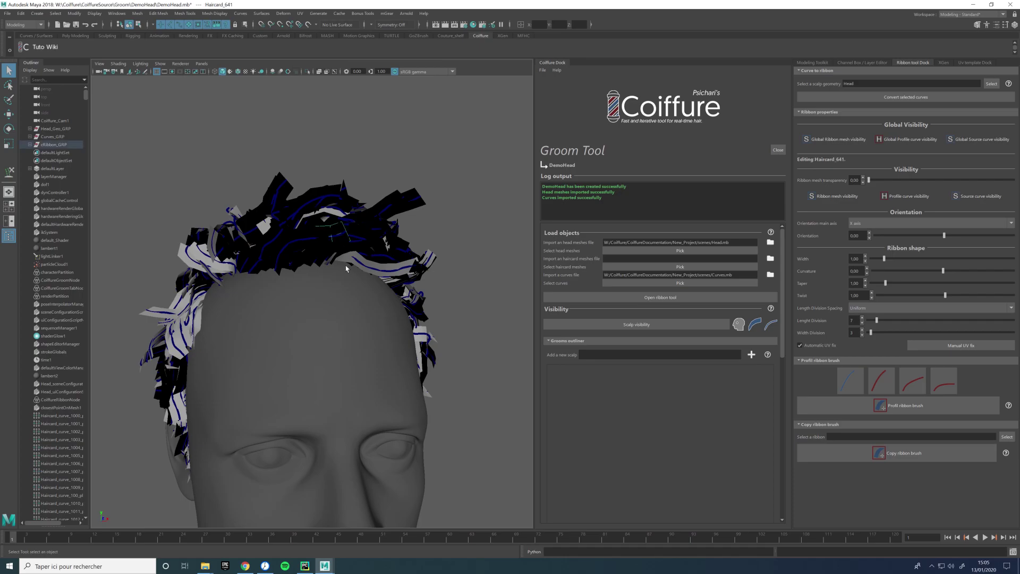
pyautogui.keyDown('alt'); pyautogui.moveTo(308, 159); pyautogui.dragTo(313, 247); pyautogui.keyUp('alt')
pyautogui.click(301, 302)
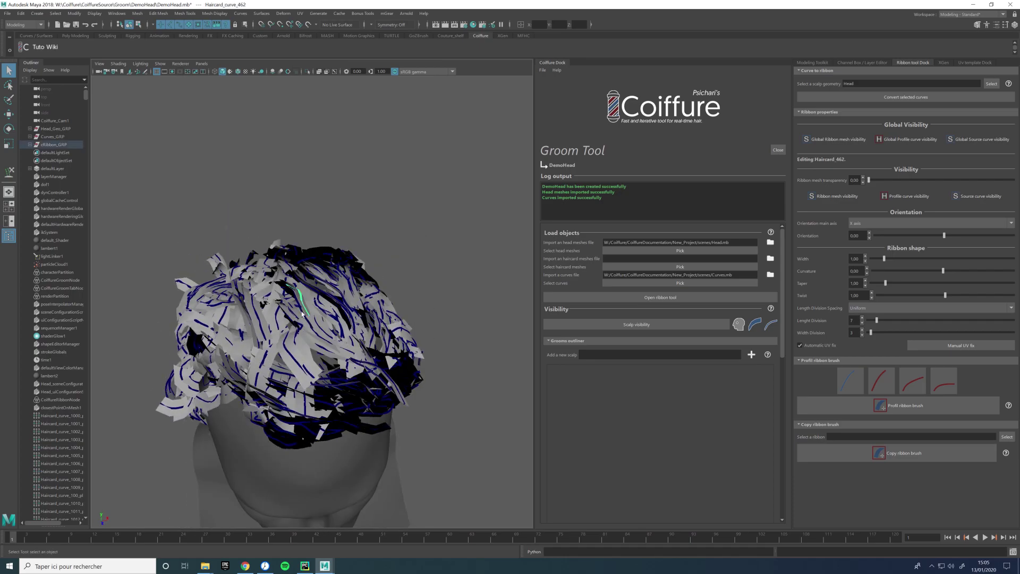
pyautogui.keyDown('alt'); pyautogui.moveTo(304, 367); pyautogui.dragTo(303, 305); pyautogui.keyUp('alt')
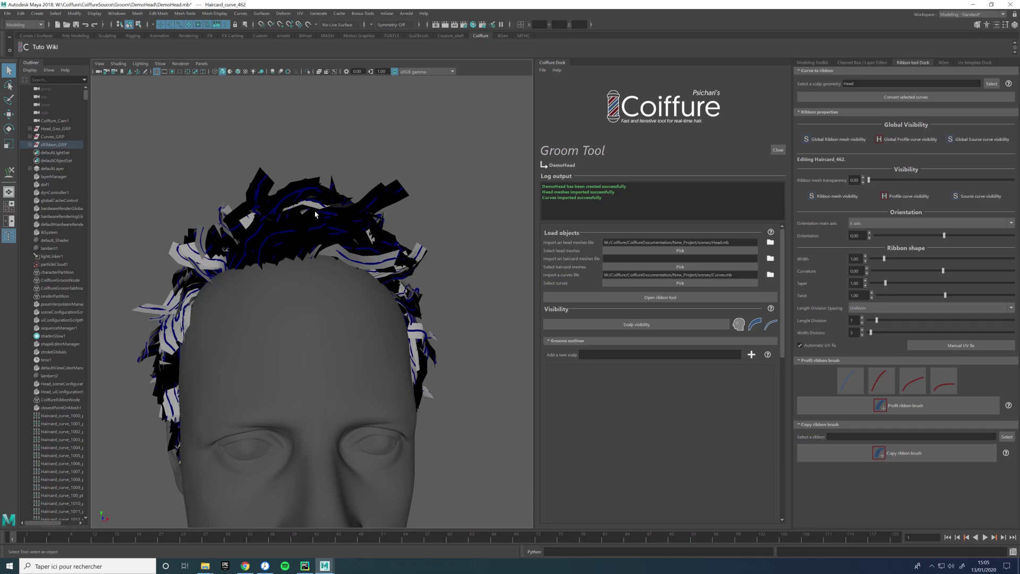
# Select several hair ribbons along the front hairline and set their orientation to -164.77
pyautogui.keyDown('alt'); pyautogui.moveTo(274, 259); pyautogui.dragTo(242, 260); pyautogui.keyUp('alt')
pyautogui.click(258, 189)
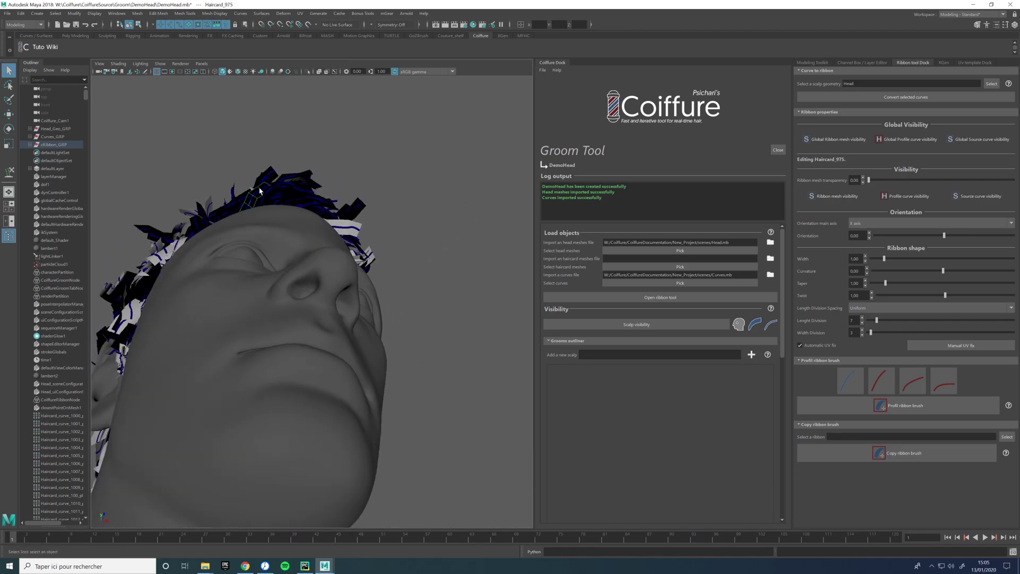
pyautogui.keyDown('alt'); pyautogui.moveTo(259, 191); pyautogui.dragTo(253, 249); pyautogui.keyUp('alt')
pyautogui.keyDown('shift'); pyautogui.click(253, 249); pyautogui.keyUp('shift')
pyautogui.keyDown('shift'); pyautogui.click(261, 260); pyautogui.keyUp('shift')
pyautogui.keyDown('shift'); pyautogui.click(261, 259); pyautogui.keyUp('shift')
pyautogui.keyDown('shift'); pyautogui.click(255, 252); pyautogui.keyUp('shift')
pyautogui.keyDown('shift'); pyautogui.click(287, 239); pyautogui.keyUp('shift')
pyautogui.keyDown('alt'); pyautogui.moveTo(289, 247); pyautogui.dragTo(271, 296); pyautogui.keyUp('alt')
pyautogui.keyDown('shift'); pyautogui.click(220, 283); pyautogui.keyUp('shift')
pyautogui.keyDown('shift'); pyautogui.click(278, 298); pyautogui.keyUp('shift')
pyautogui.moveTo(918, 236); pyautogui.dragTo(913, 236)
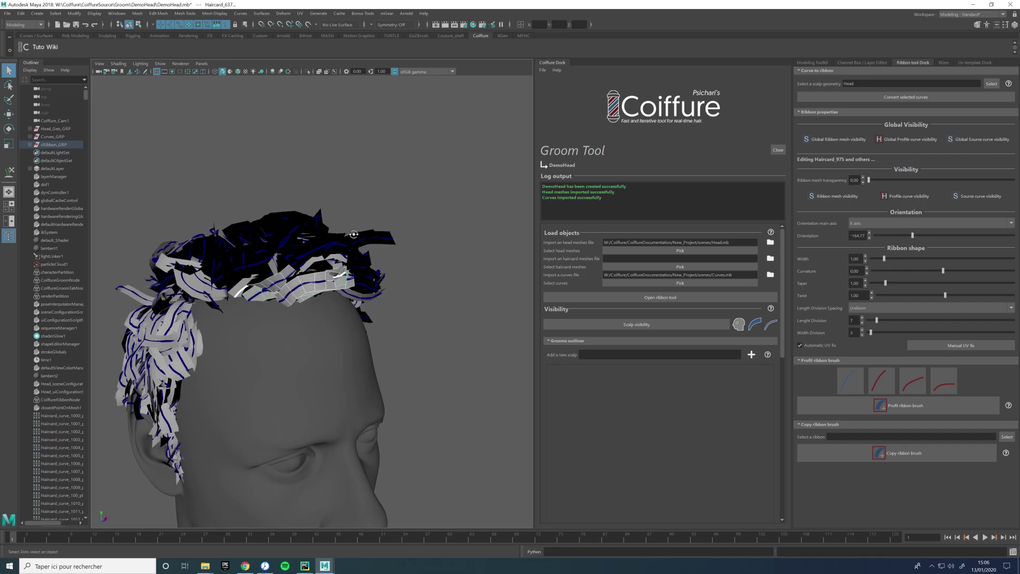
# Reshape one front hairline ribbon with a width of 1.78 and a taper of 0.95, adjusting its curvature and twist
pyautogui.click(270, 233)
pyautogui.keyDown('alt'); pyautogui.moveTo(270, 232); pyautogui.dragTo(305, 281); pyautogui.keyUp('alt')
pyautogui.click(311, 283)
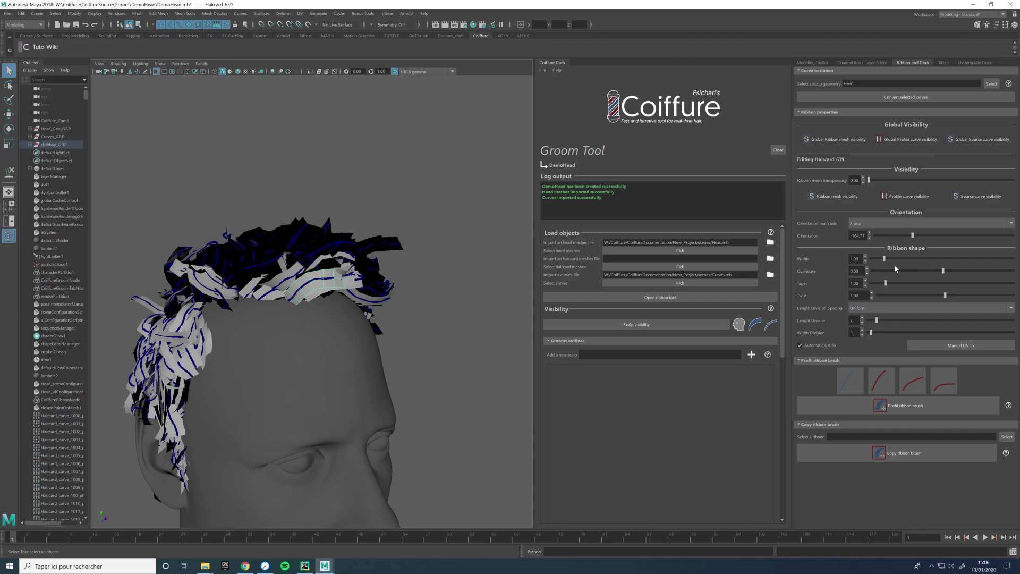
pyautogui.moveTo(891, 259); pyautogui.dragTo(949, 271)
pyautogui.moveTo(888, 286); pyautogui.dragTo(942, 296)
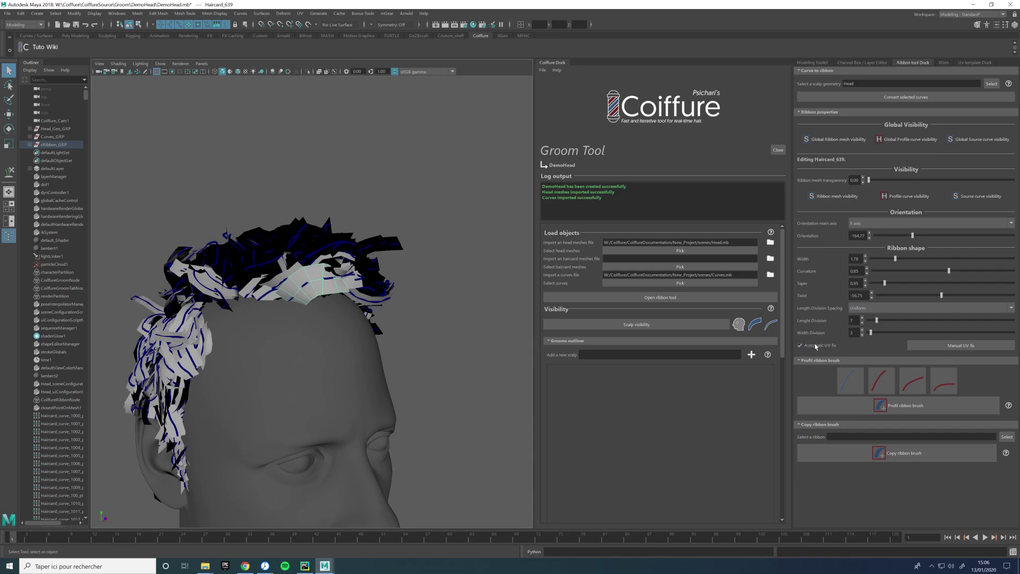
# Show the hairline ribbon's UVs in the UV Editor and set its length division to 13 and width division to 6
pyautogui.moveTo(871, 333); pyautogui.dragTo(882, 324)
pyautogui.click(301, 13)
pyautogui.click(309, 26)
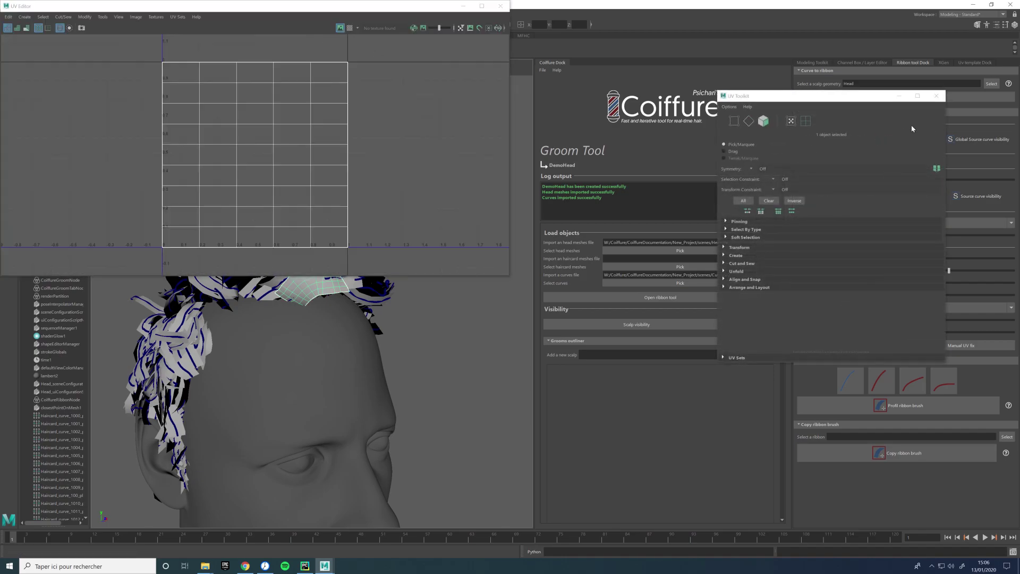
pyautogui.click(935, 98)
pyautogui.moveTo(886, 321)
pyautogui.mouseDown()
pyautogui.moveTo(907, 320)
pyautogui.moveTo(876, 322)
pyautogui.mouseUp()
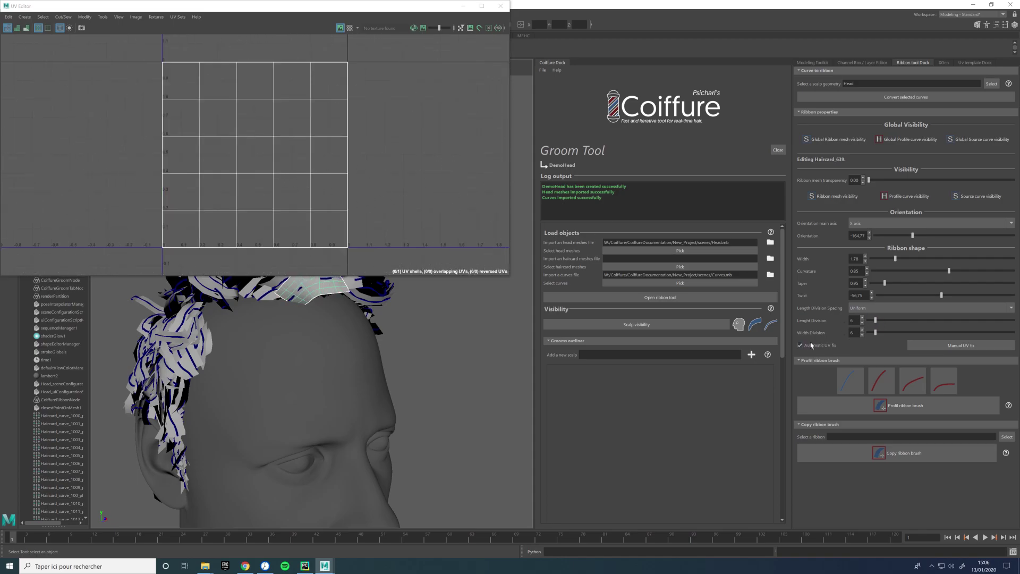
pyautogui.moveTo(875, 320)
pyautogui.mouseDown()
pyautogui.moveTo(902, 319)
pyautogui.moveTo(885, 320)
pyautogui.mouseUp()
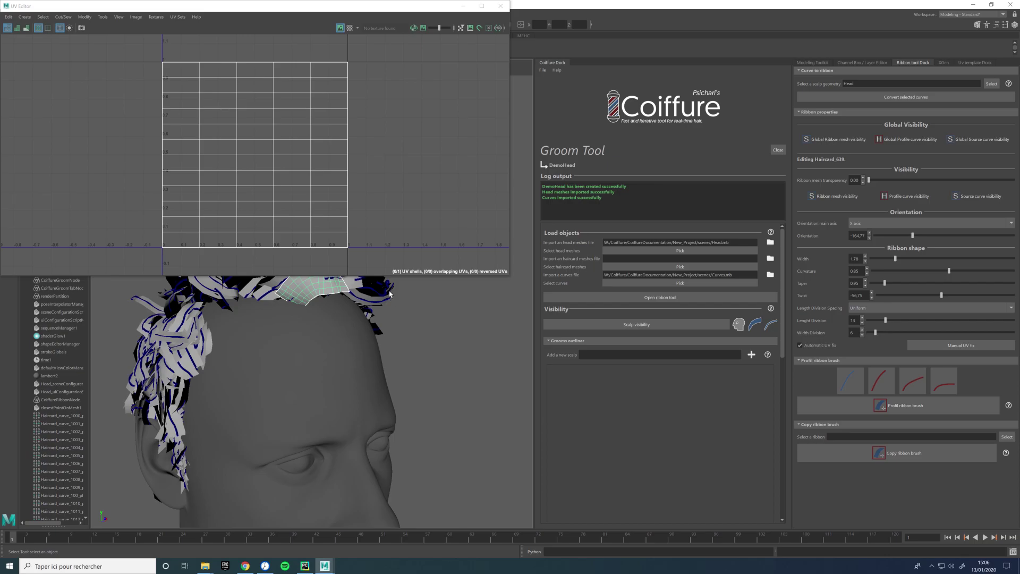
# Disable the automatic UV fix, set the ribbon's length division to 27, and repair its UVs with the manual UV fix
pyautogui.click(798, 345)
pyautogui.moveTo(893, 318); pyautogui.dragTo(907, 320)
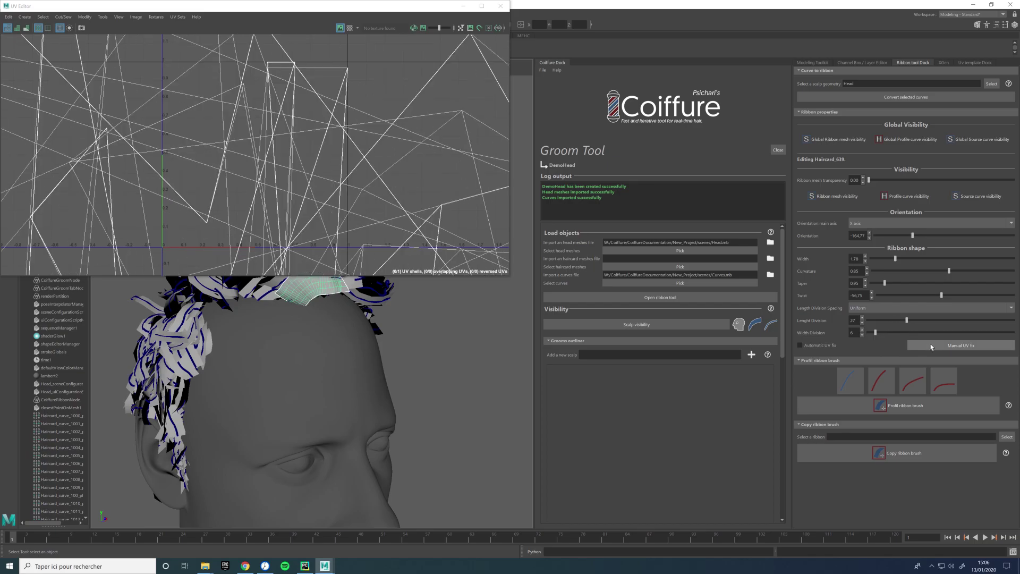
pyautogui.click(931, 345)
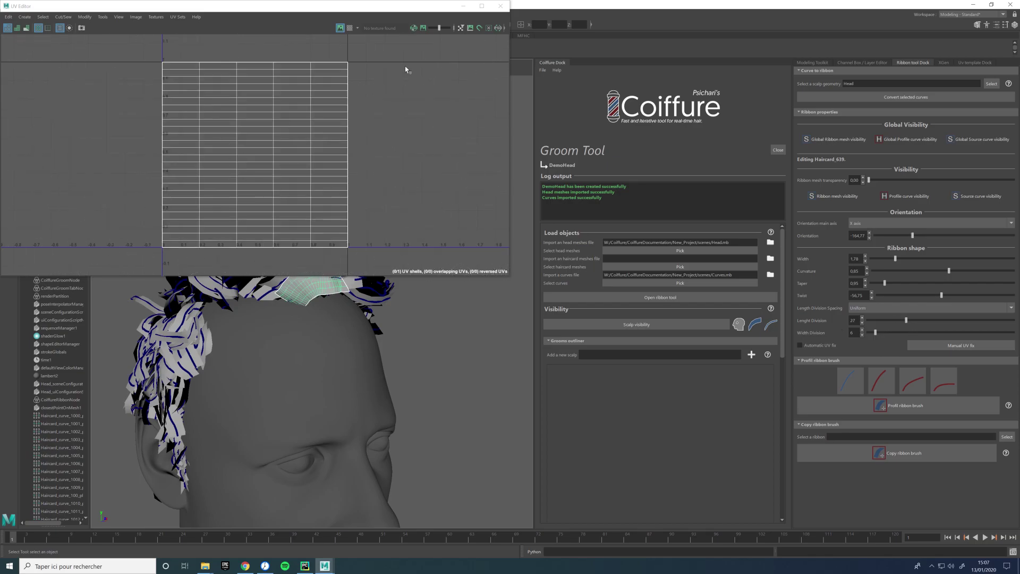
pyautogui.click(464, 5)
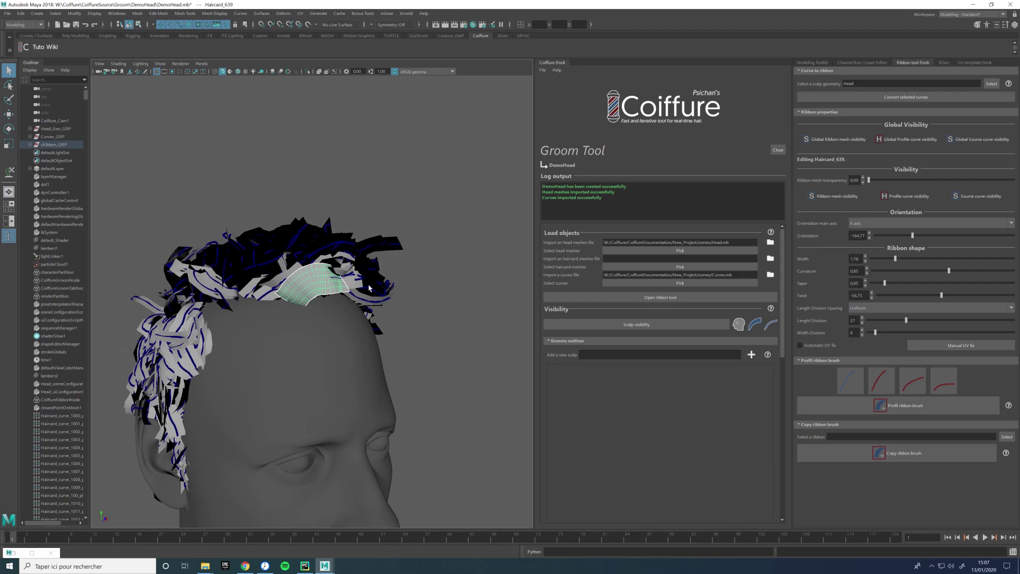
# Draw several new ribbons across the temple with the Profil ribbon brush, using different curve profiles
pyautogui.keyDown('alt'); pyautogui.moveTo(381, 282); pyautogui.dragTo(362, 300); pyautogui.keyUp('alt')
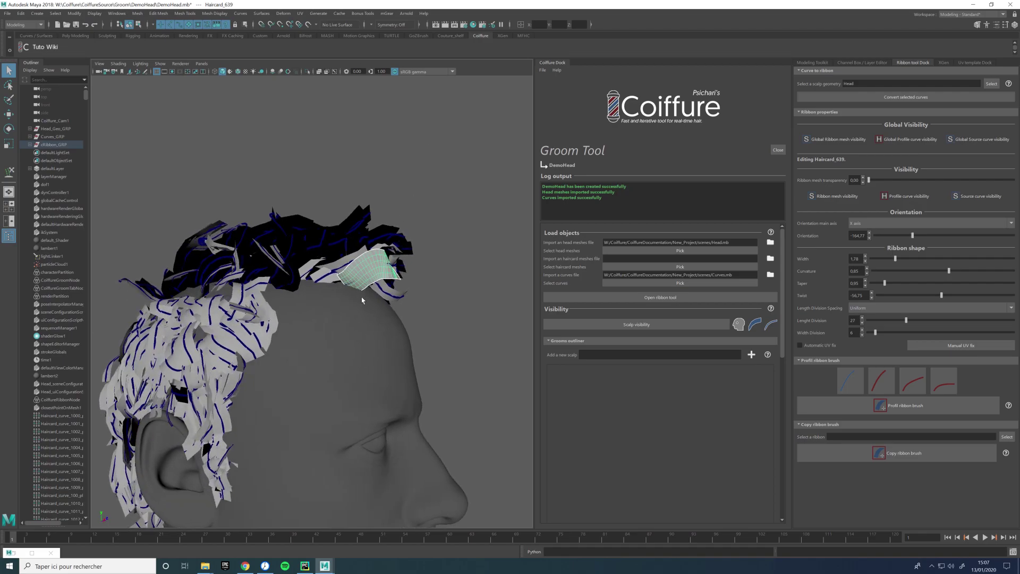
pyautogui.click(878, 388)
pyautogui.click(882, 404)
pyautogui.click(306, 317)
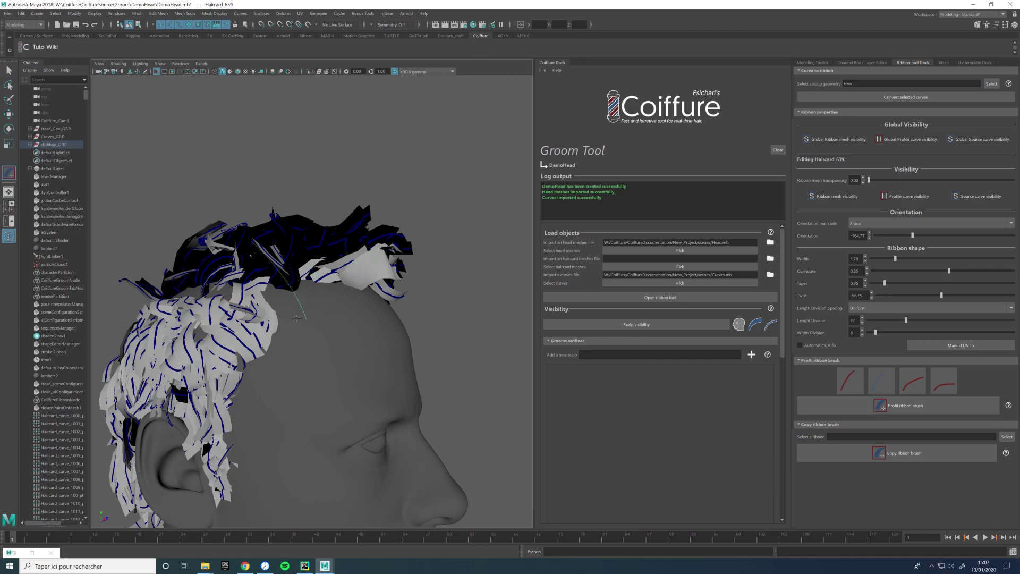
pyautogui.moveTo(270, 341)
pyautogui.mouseDown()
pyautogui.moveTo(307, 348)
pyautogui.moveTo(276, 304)
pyautogui.mouseUp()
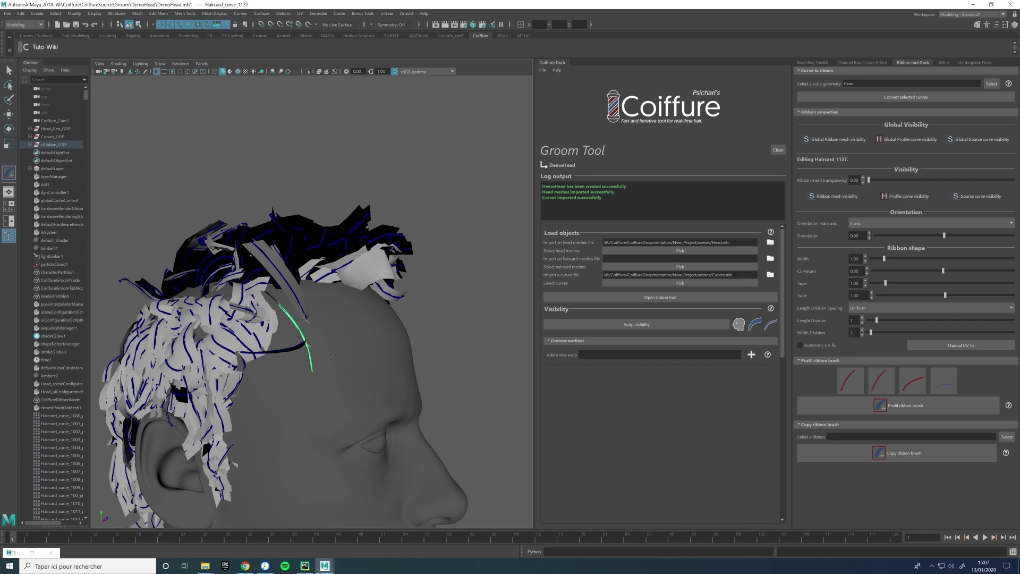
pyautogui.moveTo(361, 326)
pyautogui.keyDown('alt'); pyautogui.mouseDown()
pyautogui.moveTo(221, 315)
pyautogui.moveTo(153, 264)
pyautogui.moveTo(192, 297)
pyautogui.mouseUp(); pyautogui.keyUp('alt')
pyautogui.moveTo(175, 395)
pyautogui.mouseDown()
pyautogui.moveTo(232, 413)
pyautogui.moveTo(260, 289)
pyautogui.mouseUp()
# Move mesh vertices of the newly drawn temple ribbon
pyautogui.press('w')
pyautogui.moveTo(262, 287); pyautogui.dragTo(242, 286, button='right')
pyautogui.moveTo(244, 287); pyautogui.dragTo(223, 279)
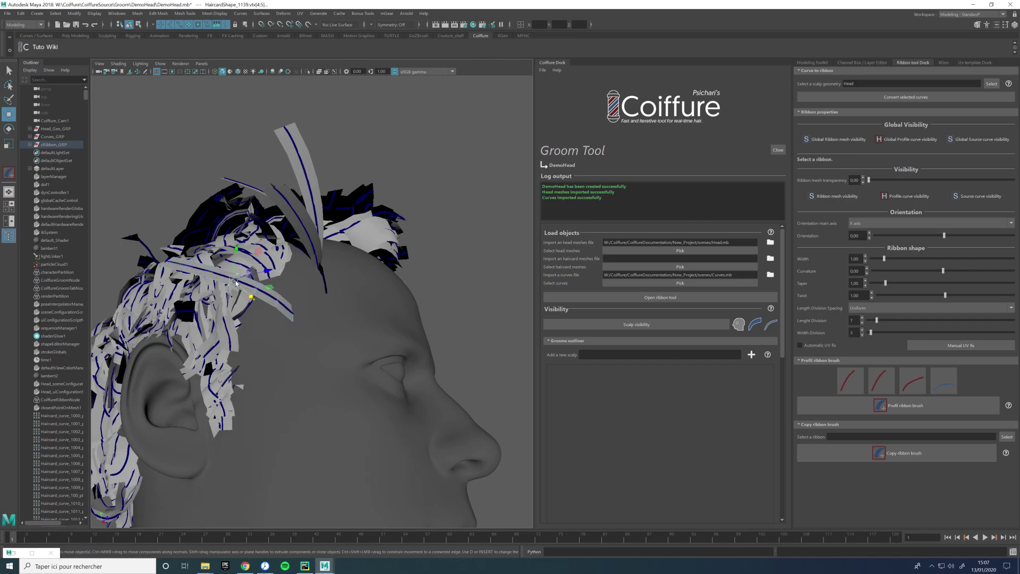
pyautogui.moveTo(223, 279)
pyautogui.mouseDown(button='right')
pyautogui.moveTo(189, 277)
pyautogui.moveTo(213, 274)
pyautogui.mouseUp(button='right')
pyautogui.click(216, 274)
# Reshape the new temple ribbon by moving the control vertices of its profile curve
pyautogui.scroll(10, 351, 361)
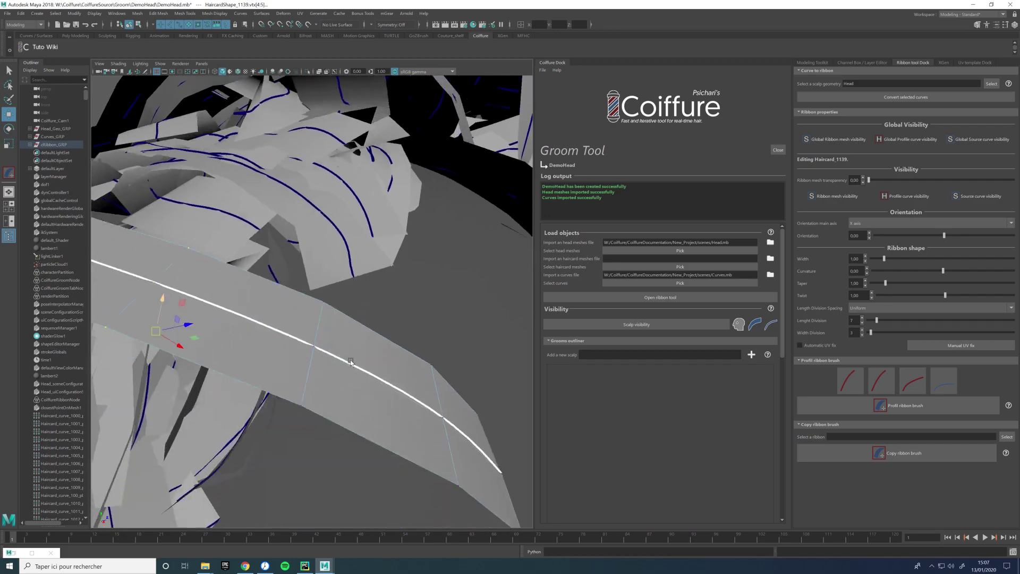
pyautogui.moveTo(341, 351); pyautogui.dragTo(301, 349, button='right')
pyautogui.click(349, 352)
pyautogui.click(417, 386)
pyautogui.moveTo(417, 386)
pyautogui.mouseDown()
pyautogui.moveTo(428, 350)
pyautogui.moveTo(397, 388)
pyautogui.mouseUp()
pyautogui.moveTo(429, 350); pyautogui.dragTo(323, 343)
pyautogui.scroll(-10, 323, 343)
pyautogui.scroll(3, 308, 325)
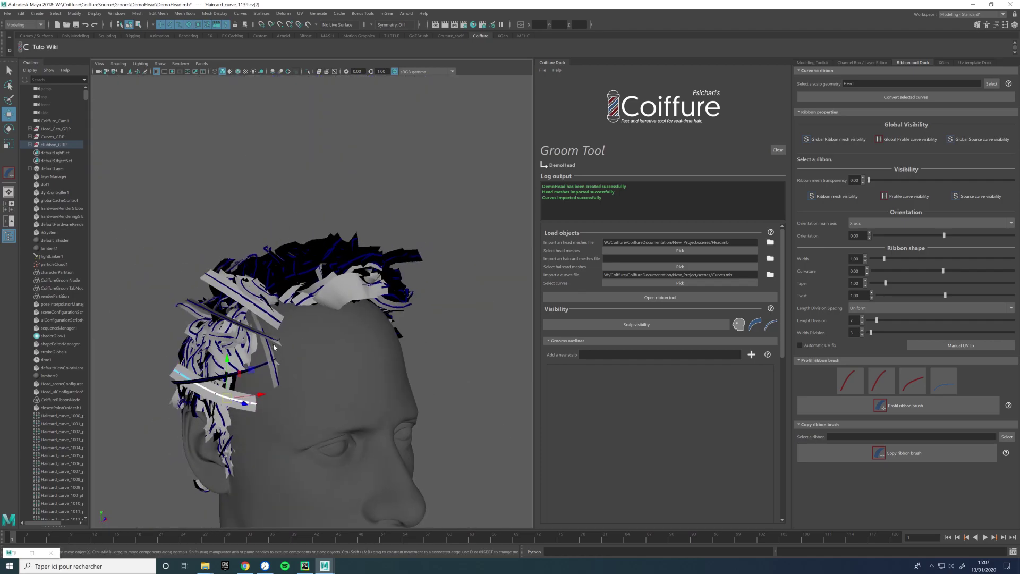
# Set a ribbon on the opposite side of the hair as the source and activate the Copy ribbon brush
pyautogui.keyDown('alt'); pyautogui.moveTo(309, 325); pyautogui.dragTo(316, 319); pyautogui.keyUp('alt')
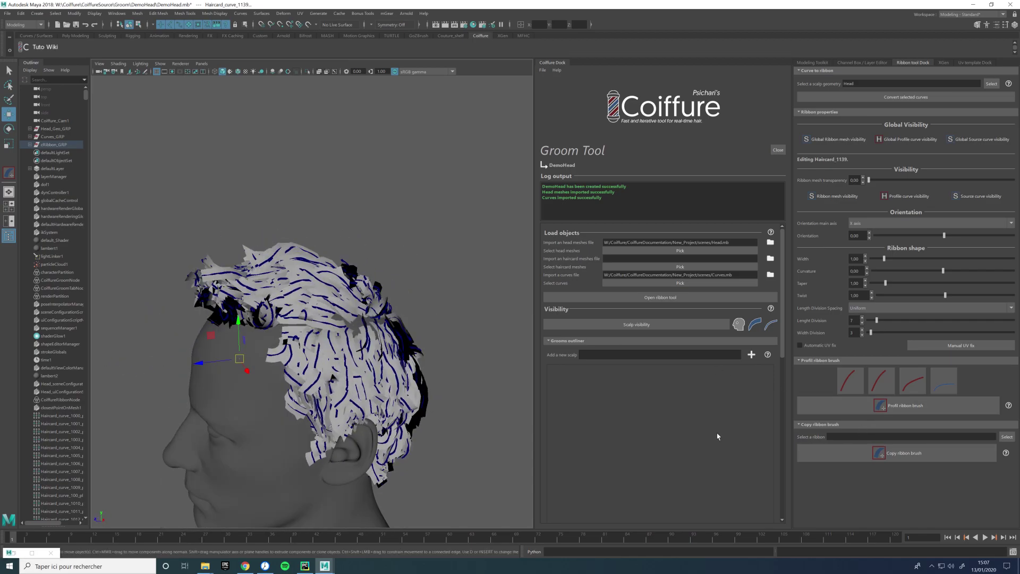
pyautogui.click(321, 325)
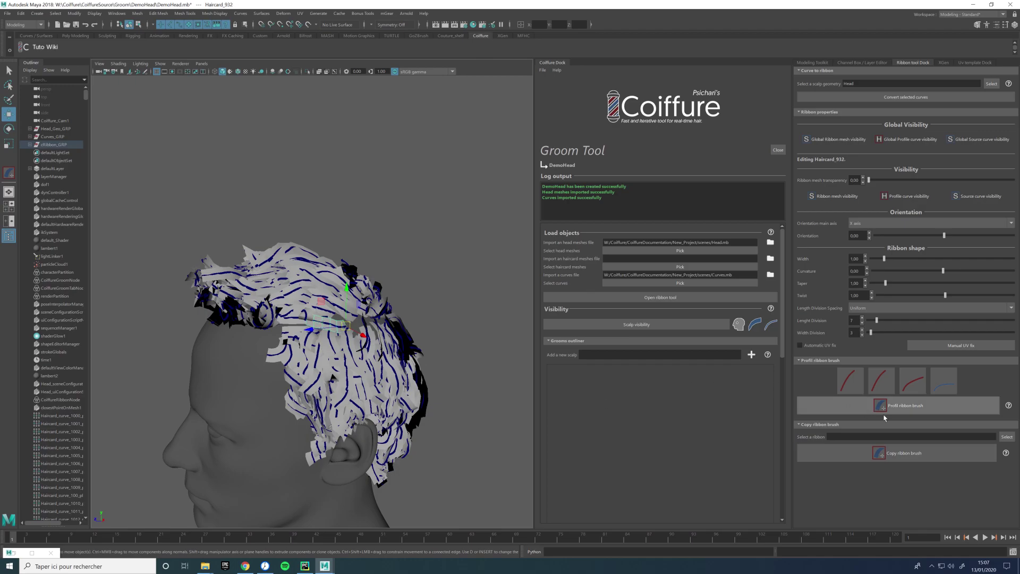
pyautogui.click(1007, 436)
pyautogui.keyDown('alt'); pyautogui.moveTo(351, 315); pyautogui.dragTo(393, 315); pyautogui.keyUp('alt')
pyautogui.click(866, 454)
# Paint several copies of the source ribbon across the temple and up to the hairline
pyautogui.moveTo(319, 317); pyautogui.dragTo(380, 277)
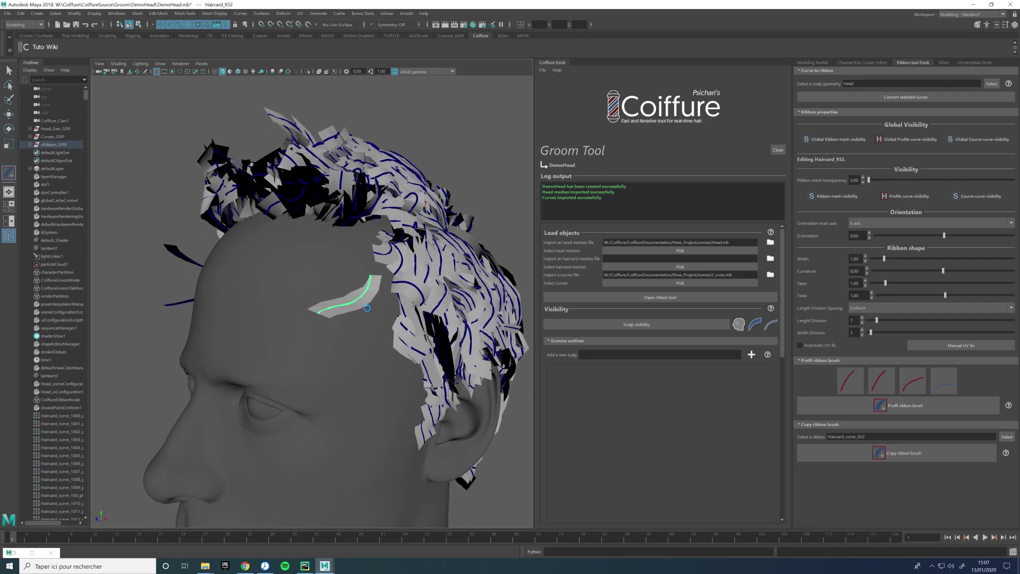
pyautogui.moveTo(314, 380); pyautogui.dragTo(378, 338)
pyautogui.moveTo(319, 422); pyautogui.dragTo(394, 368)
pyautogui.moveTo(280, 290); pyautogui.dragTo(296, 217)
pyautogui.moveTo(273, 269); pyautogui.dragTo(330, 252)
# Reposition one of the copied ribbons against the hairline above the temple
pyautogui.keyDown('alt'); pyautogui.moveTo(303, 298); pyautogui.dragTo(332, 253); pyautogui.keyUp('alt')
pyautogui.press('w')
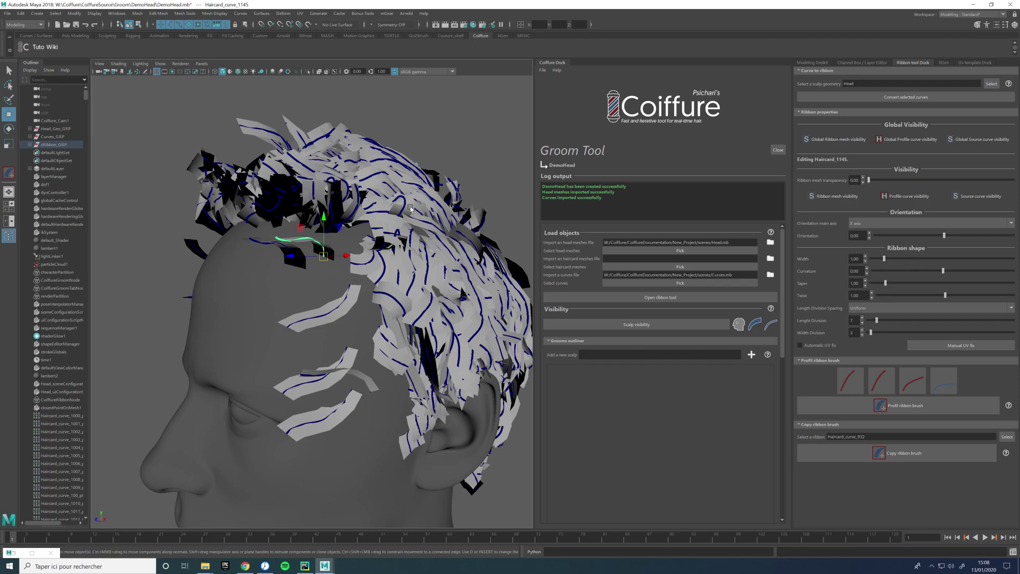
pyautogui.click(371, 263)
pyautogui.moveTo(370, 249); pyautogui.dragTo(357, 244)
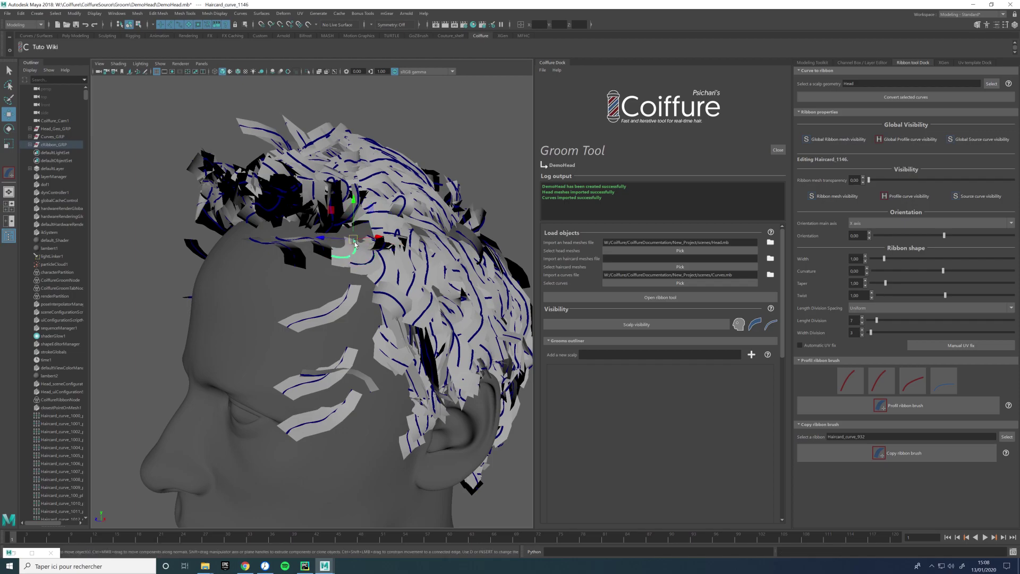
pyautogui.click(355, 249)
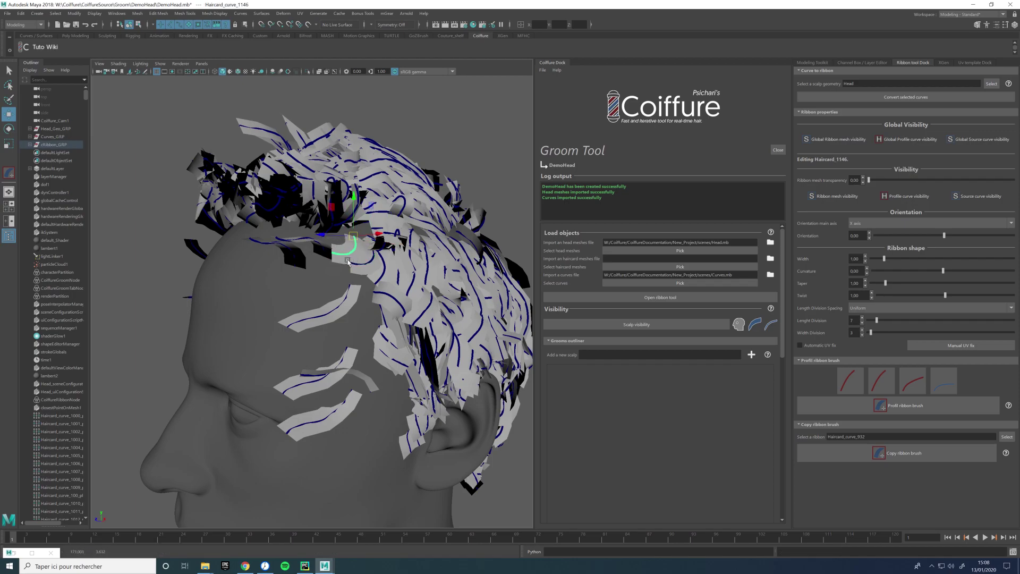
# Select two copied hairline ribbons together and set their width to 2.06, curvature to -1.53 and taper to 1.08
pyautogui.keyDown('alt'); pyautogui.moveTo(349, 260); pyautogui.dragTo(328, 289); pyautogui.keyUp('alt')
pyautogui.keyDown('shift'); pyautogui.click(310, 299); pyautogui.keyUp('shift')
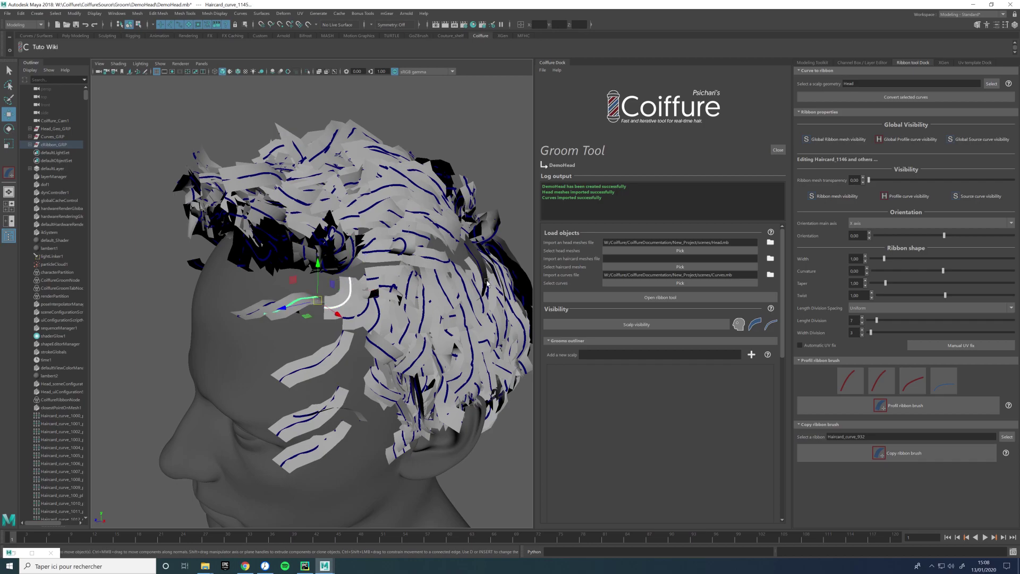
pyautogui.click(898, 259)
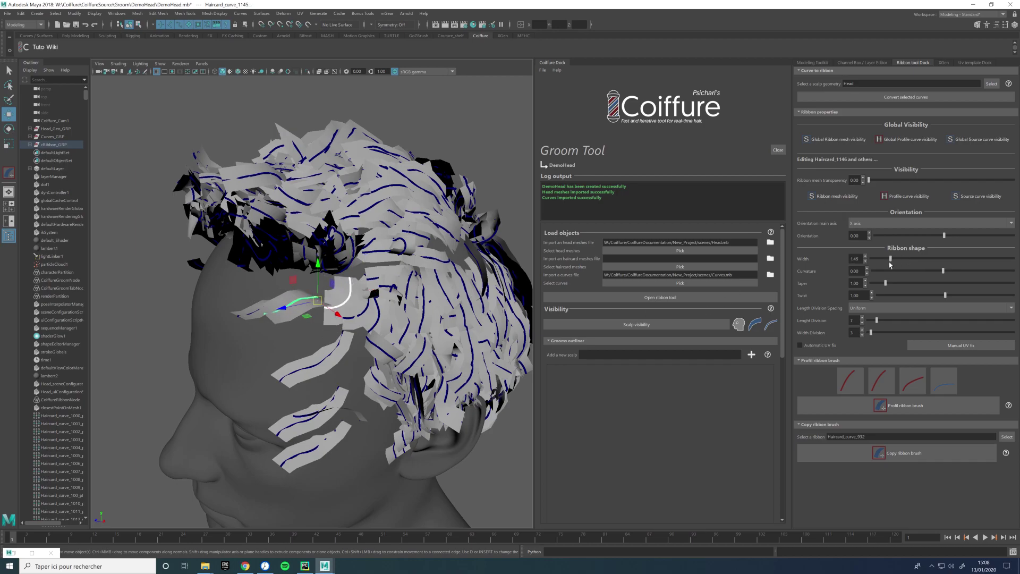
pyautogui.moveTo(942, 271); pyautogui.dragTo(887, 286)
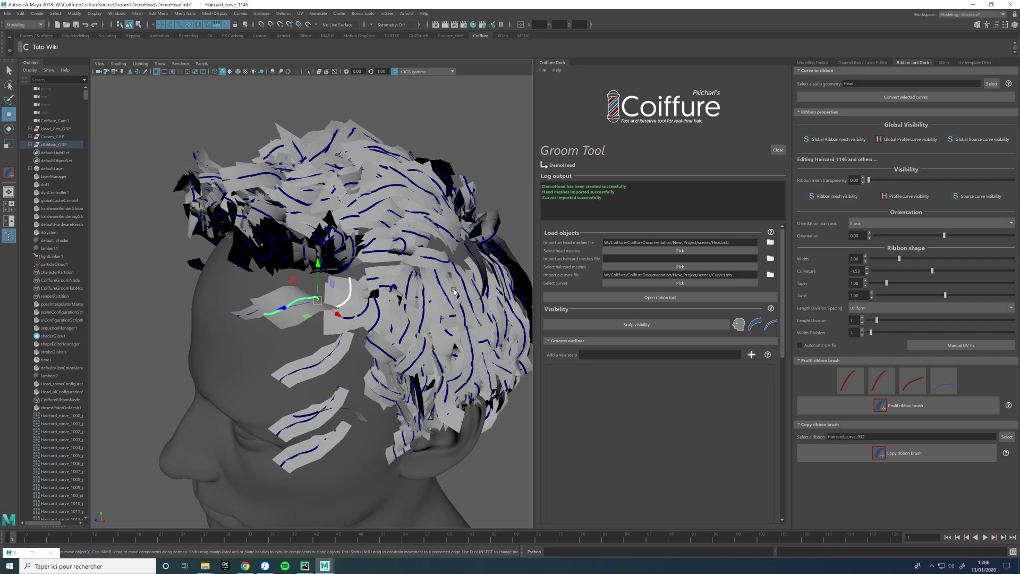
# Add two new scalps named Hed and Beard to the groom outliner
pyautogui.keyDown('alt'); pyautogui.moveTo(342, 294); pyautogui.dragTo(311, 281); pyautogui.keyUp('alt')
pyautogui.click(664, 355)
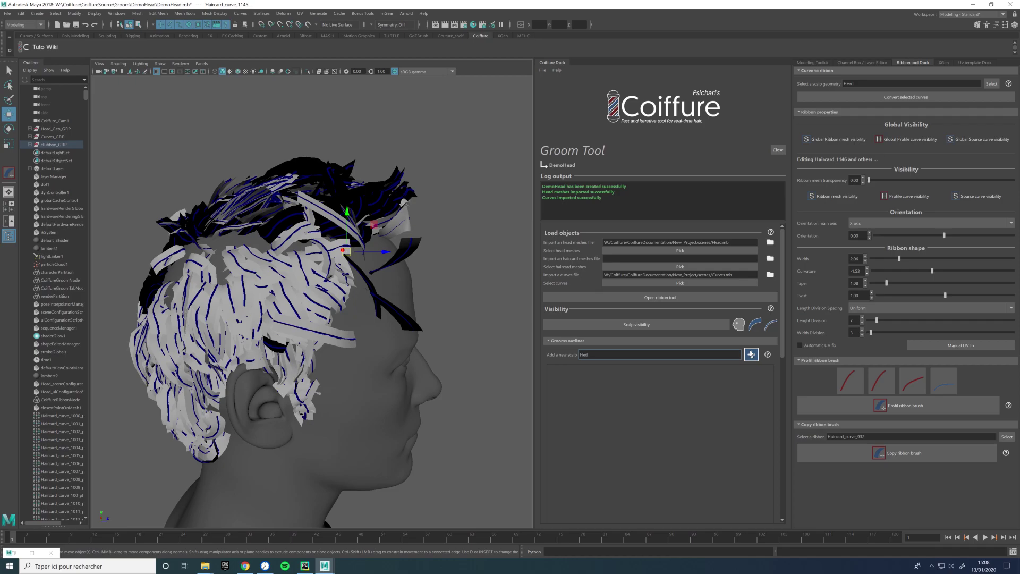
pyautogui.click(751, 355)
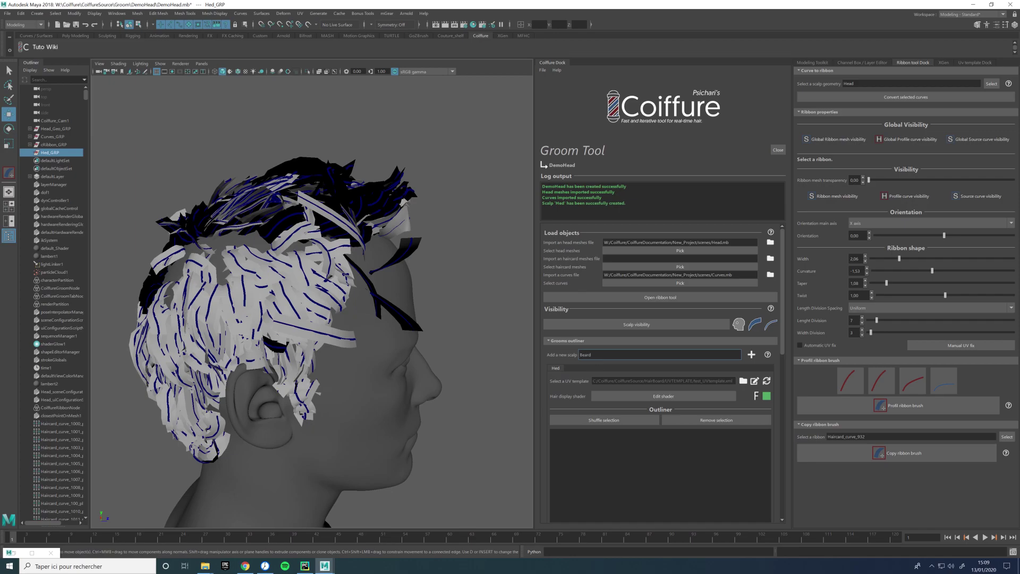
pyautogui.click(751, 355)
# Load TestTexture1_UVtemplate.xml as the UV template of the Hed scalp
pyautogui.click(555, 368)
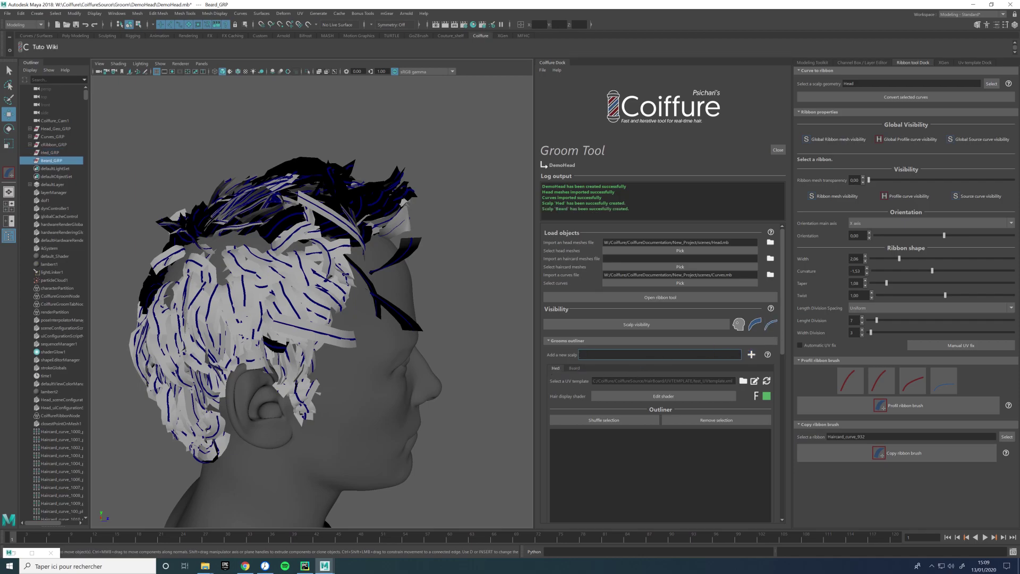
pyautogui.click(740, 382)
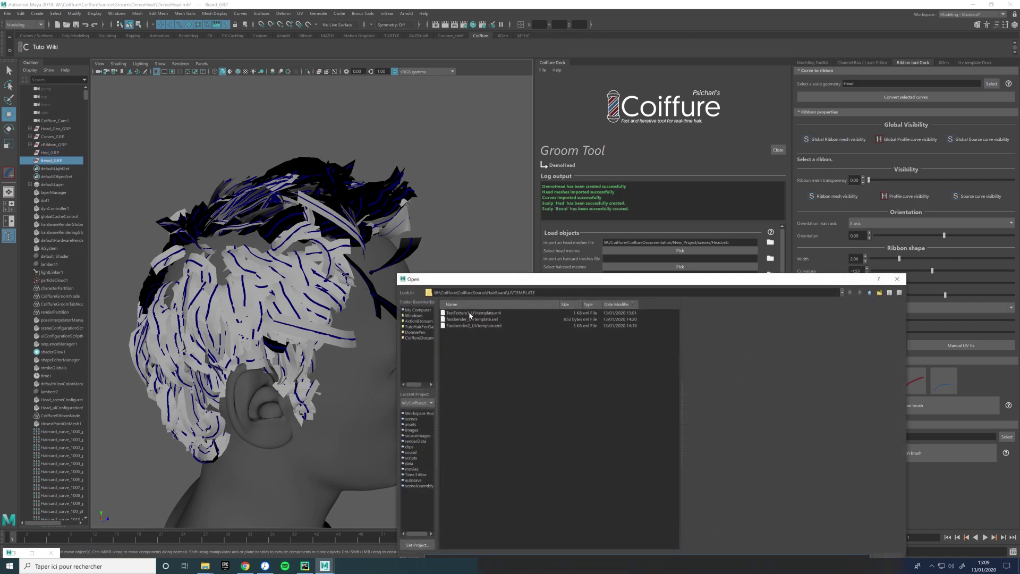
pyautogui.doubleClick(468, 312)
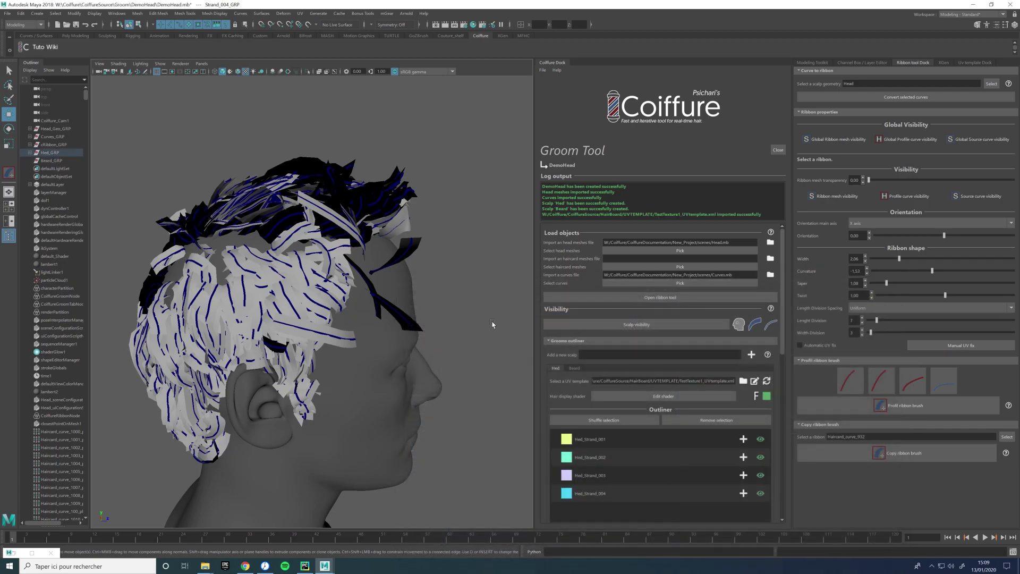
# Assign Hed_Strand_001 to a ribbon on the side of the head and set the hair shader to color with alpha
pyautogui.click(319, 334)
pyautogui.keyDown('alt'); pyautogui.moveTo(345, 334); pyautogui.dragTo(320, 313); pyautogui.keyUp('alt')
pyautogui.click(283, 288)
pyautogui.click(743, 439)
pyautogui.press('f')
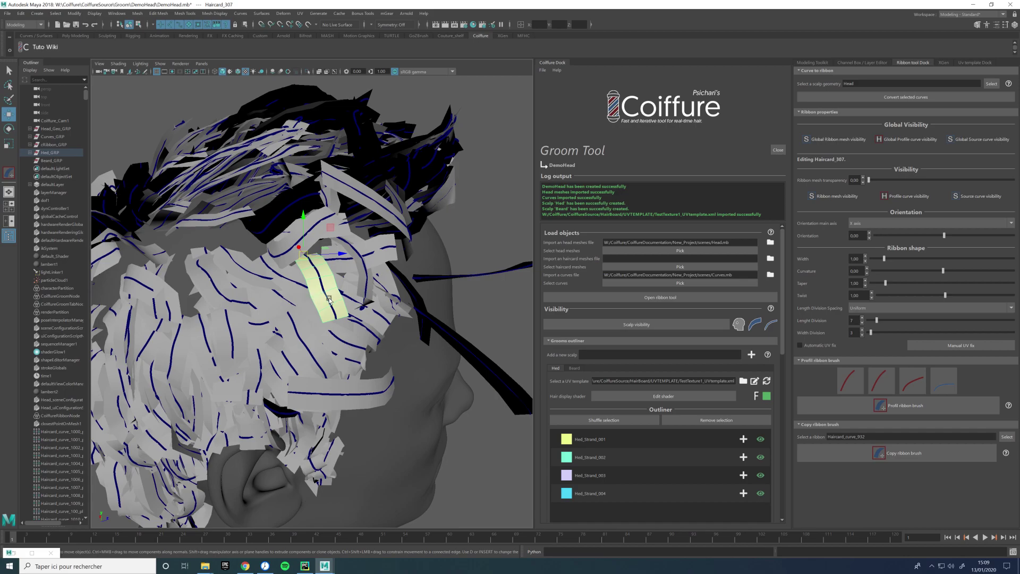
pyautogui.click(766, 396)
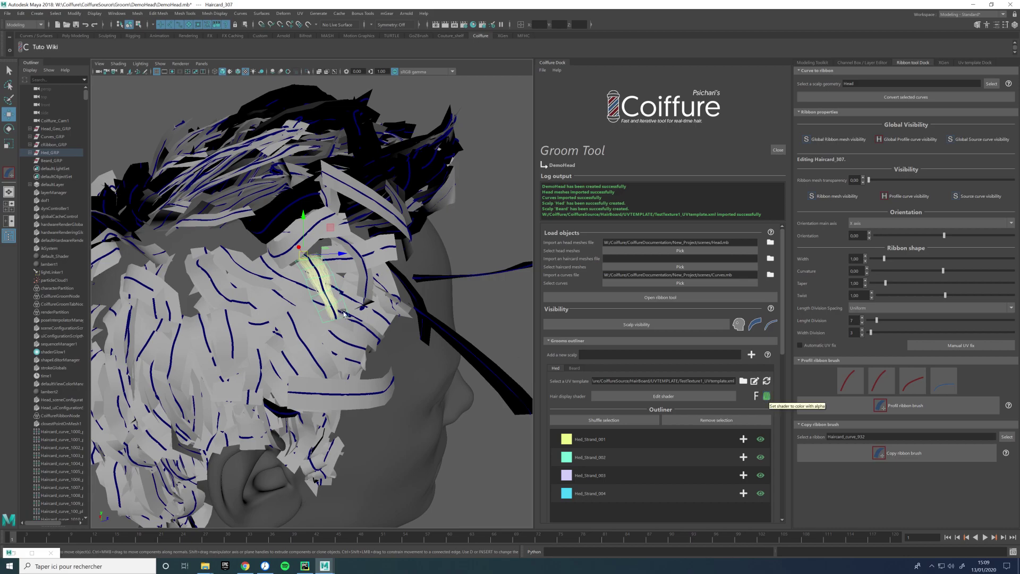
# Compare the ribbon's UV placement in the UV Editor while assigning it other Hed strands, including Hed_Strand_002 and Hed_Strand_004
pyautogui.keyDown('alt'); pyautogui.moveTo(336, 287); pyautogui.dragTo(271, 276); pyautogui.keyUp('alt')
pyautogui.keyDown('alt'); pyautogui.moveTo(271, 276); pyautogui.dragTo(324, 341, button='middle'); pyautogui.keyUp('alt')
pyautogui.scroll(5, 325, 341)
pyautogui.keyDown('alt'); pyautogui.moveTo(324, 341); pyautogui.dragTo(250, 193); pyautogui.keyUp('alt')
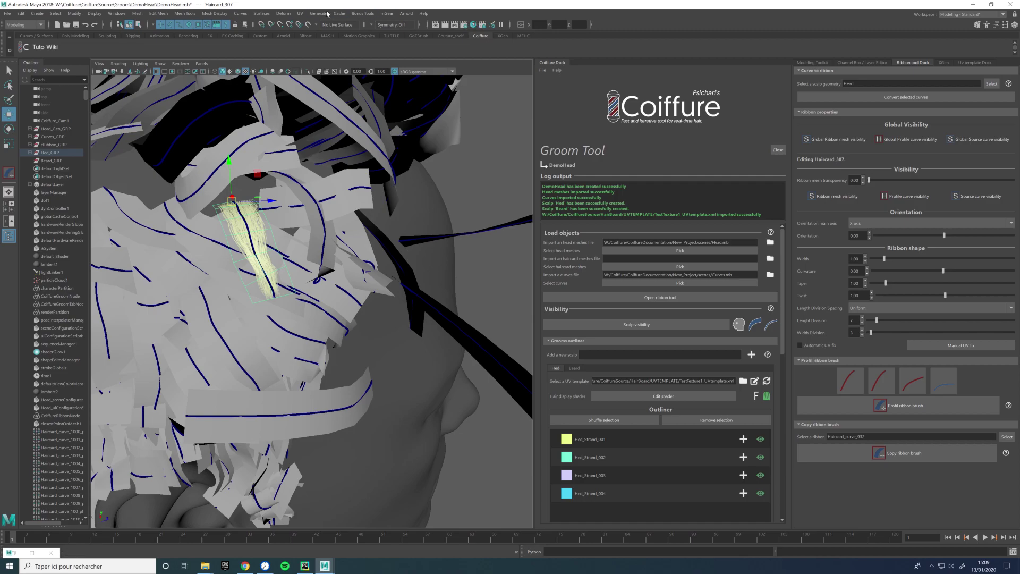
pyautogui.click(300, 16)
pyautogui.click(319, 29)
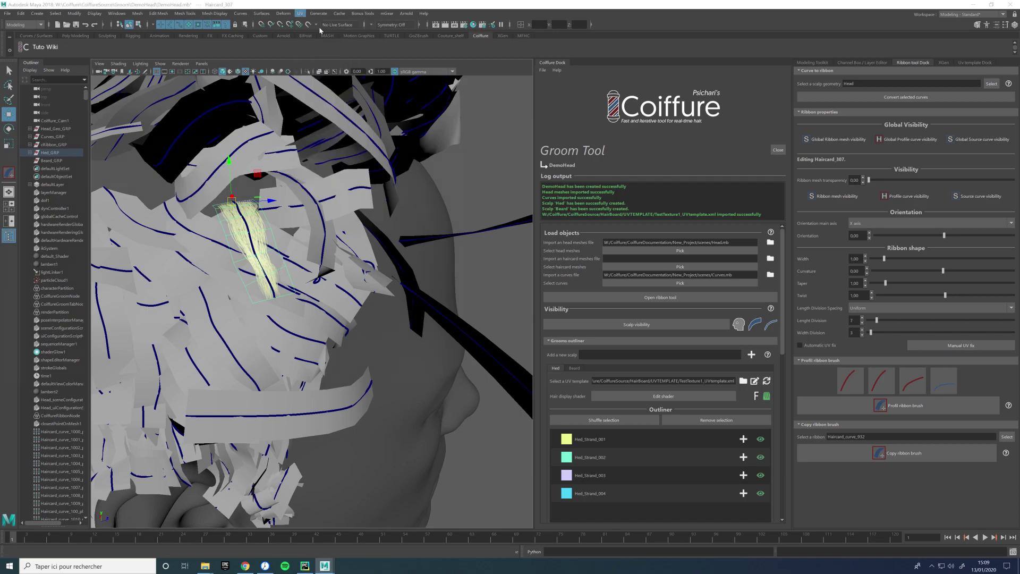
pyautogui.click(288, 293)
pyautogui.click(287, 289)
pyautogui.click(743, 456)
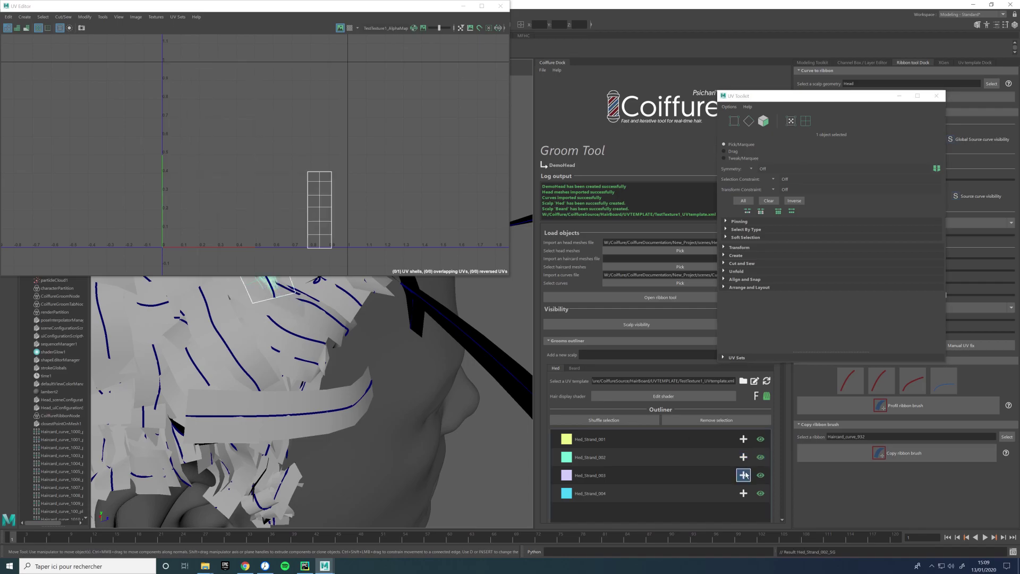
pyautogui.click(747, 478)
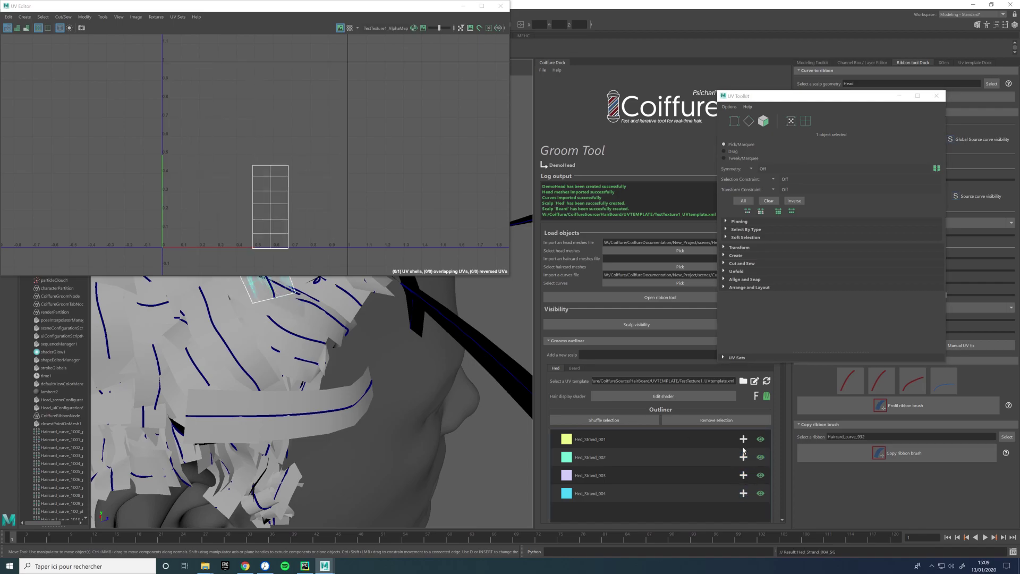
pyautogui.click(463, 6)
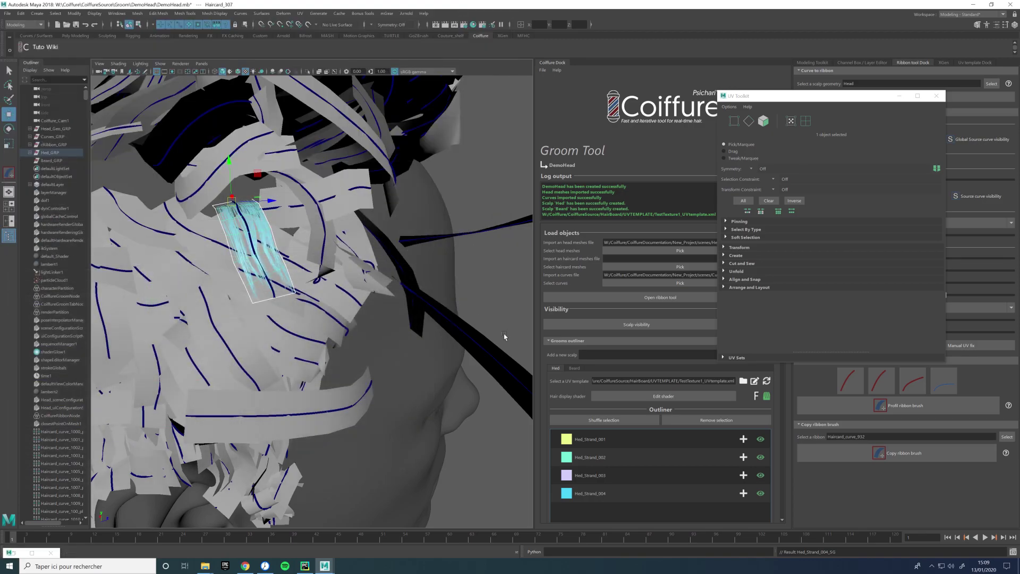
# Assign Hed_Strand_002 to the selected ribbon and switch the hair display shader to the brown textured look
pyautogui.click(744, 439)
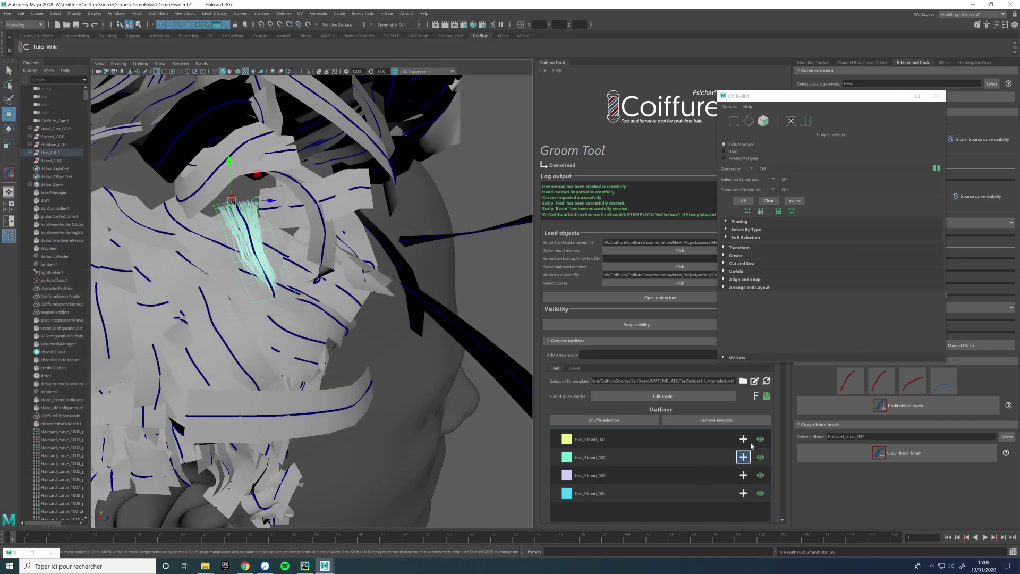
pyautogui.click(768, 395)
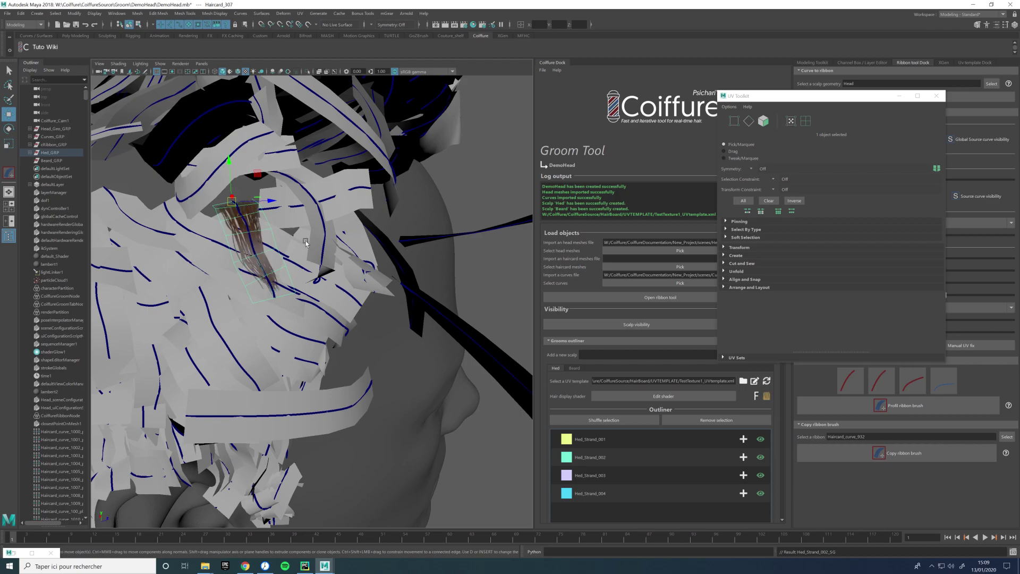
# Switch the hair shader to N mode and examine the textures and parameters in the Shader manager
pyautogui.click(756, 397)
pyautogui.keyDown('alt'); pyautogui.moveTo(260, 234); pyautogui.dragTo(276, 266); pyautogui.keyUp('alt')
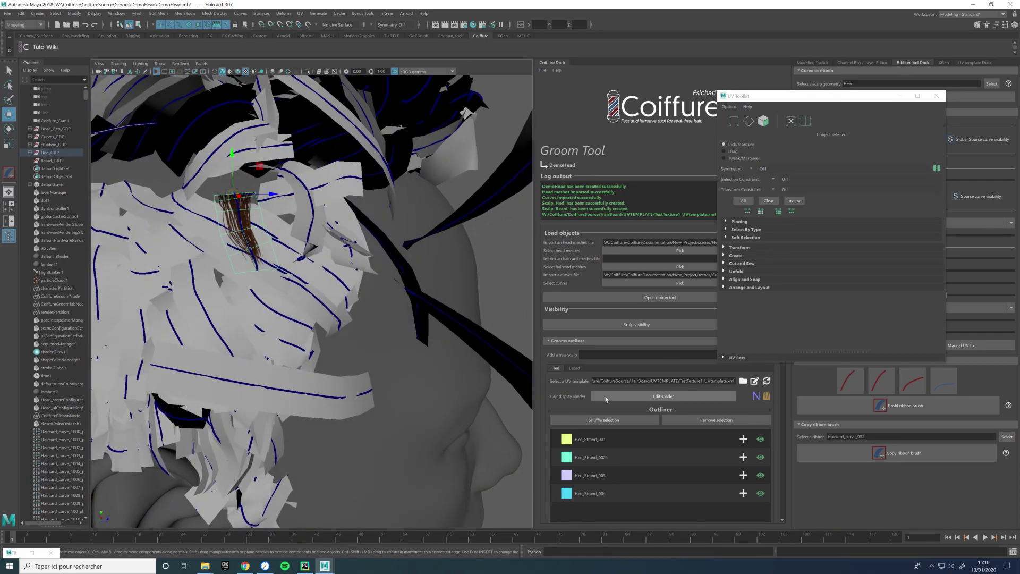
pyautogui.click(620, 398)
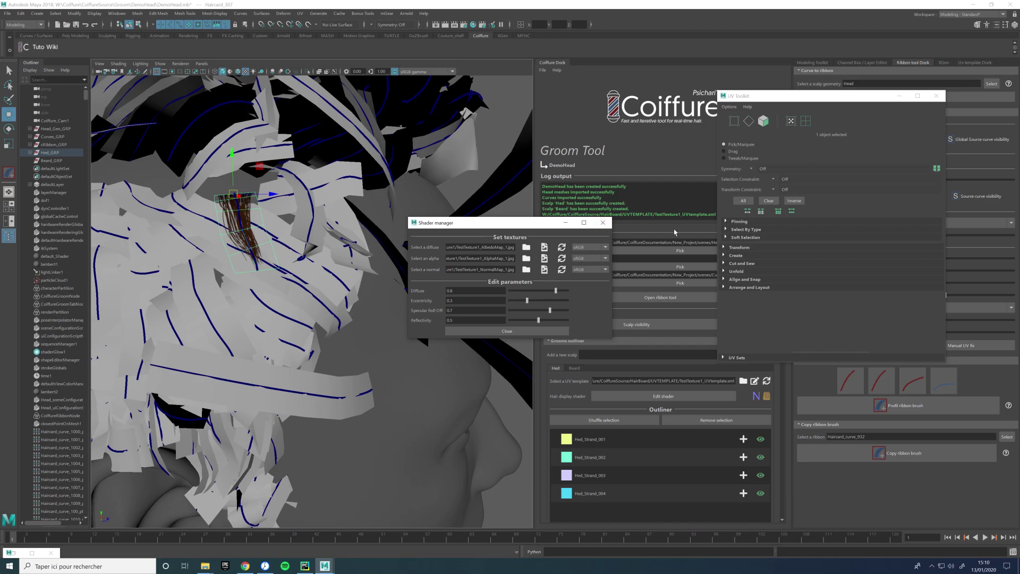
pyautogui.click(603, 223)
pyautogui.press('f')
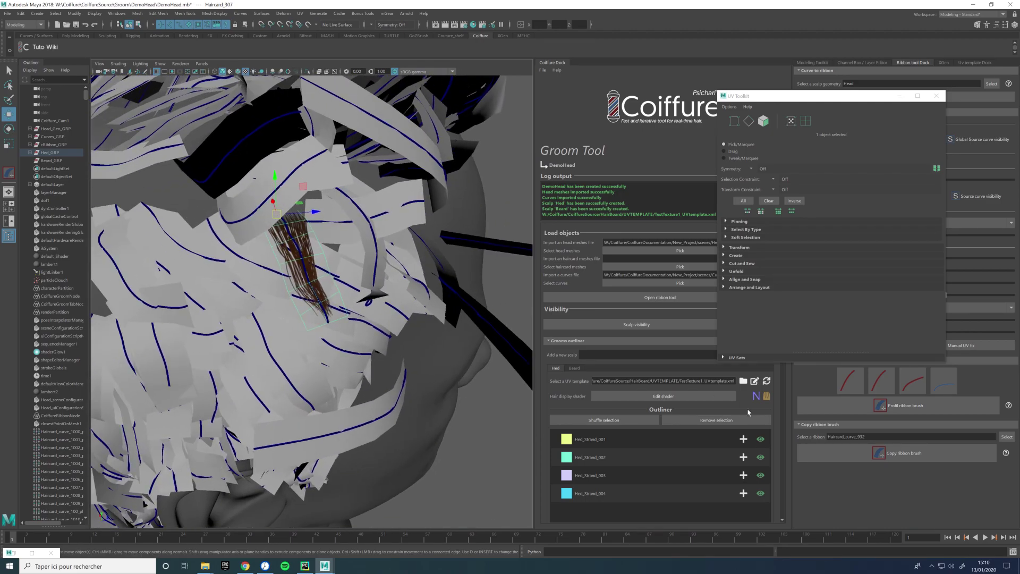
# Shuffle all Hed strands randomly across three selected ribbons below the textured one on the side of the head
pyautogui.keyDown('alt'); pyautogui.moveTo(371, 351); pyautogui.dragTo(322, 319); pyautogui.keyUp('alt')
pyautogui.keyDown('shift'); pyautogui.click(322, 319); pyautogui.keyUp('shift')
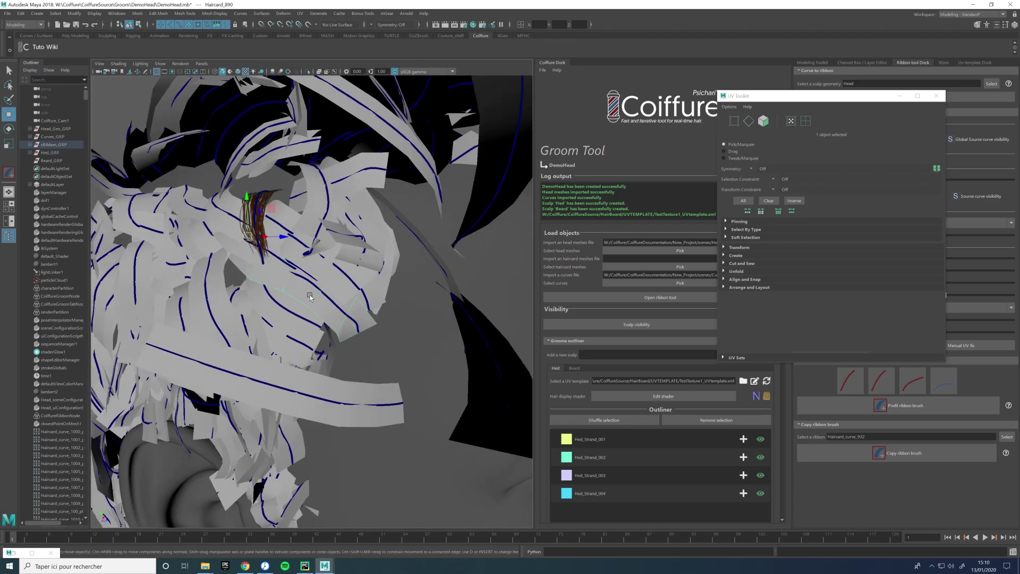
pyautogui.click(602, 421)
pyautogui.click(599, 260)
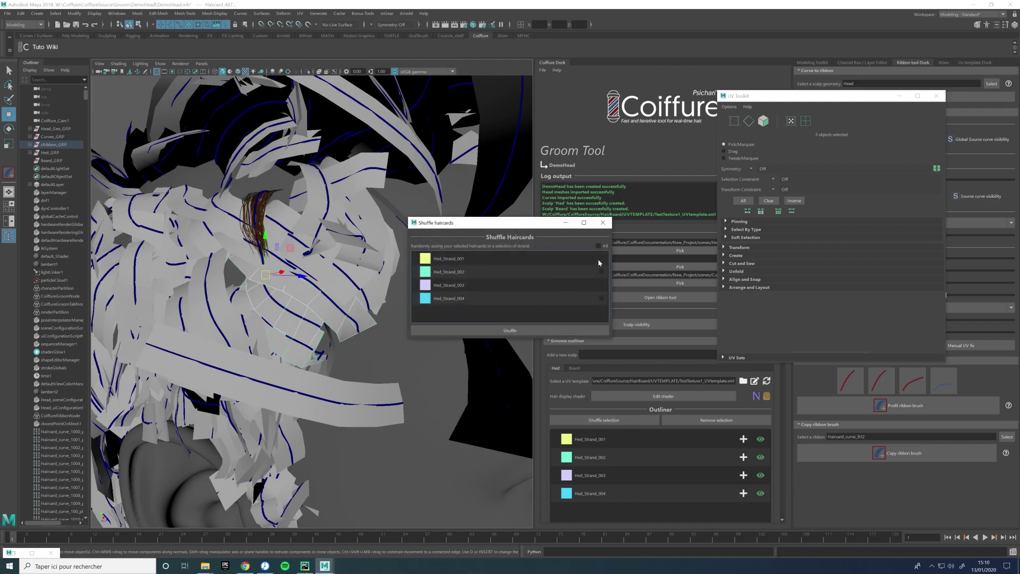
pyautogui.click(598, 245)
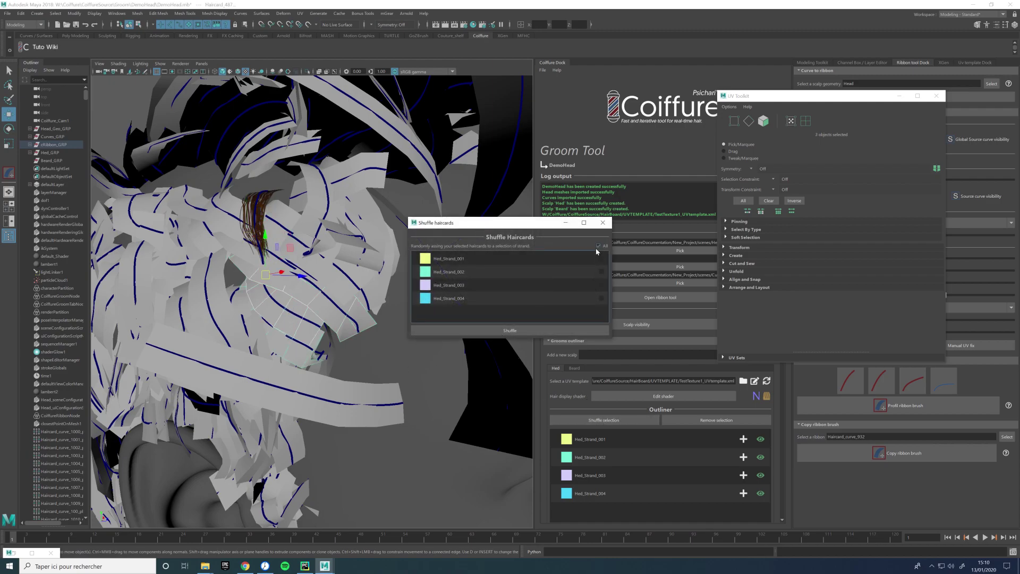
pyautogui.click(522, 334)
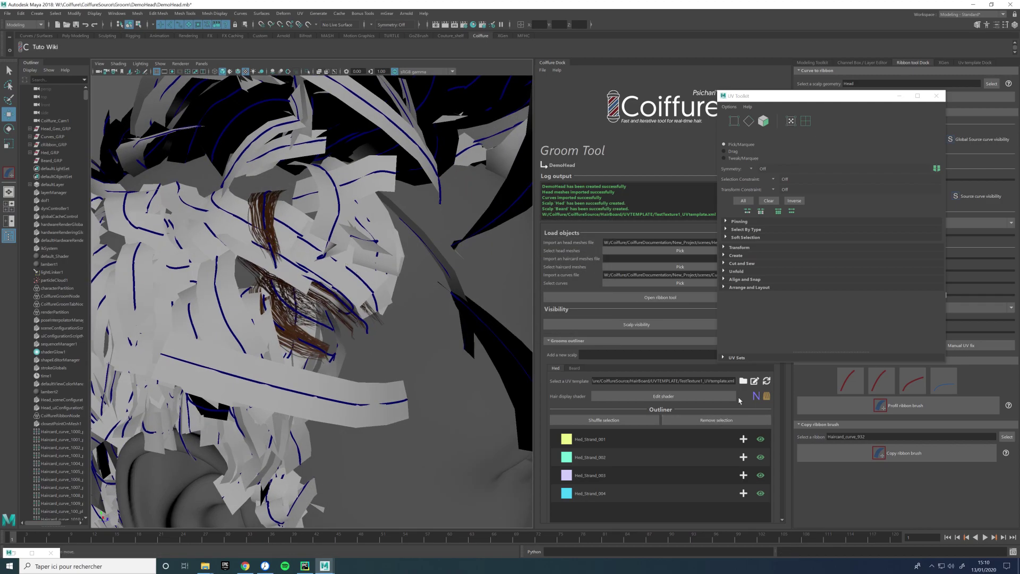
# Set the hair display shader to plain strand colors and switch it to F mode
pyautogui.click(767, 396)
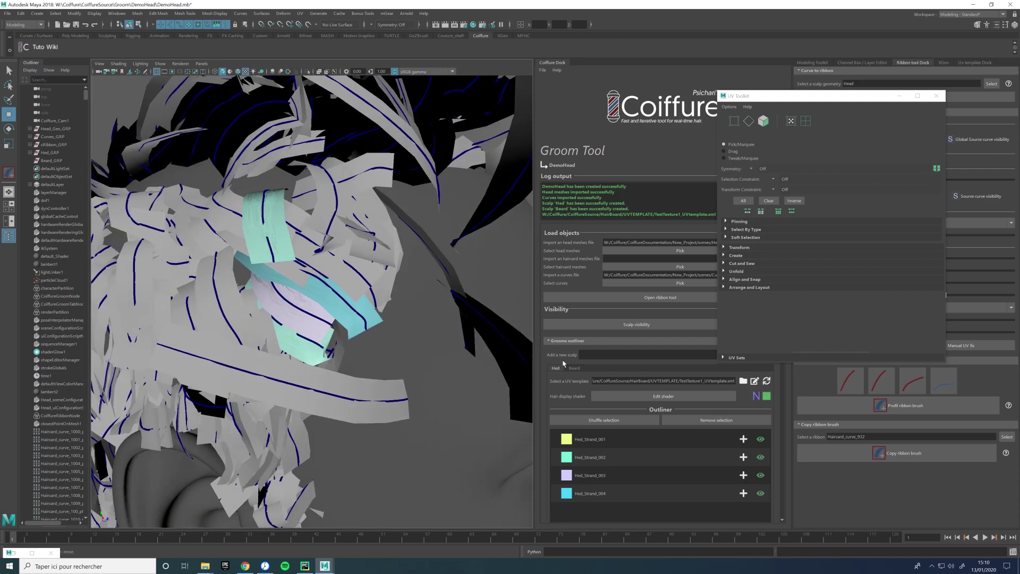
pyautogui.click(756, 397)
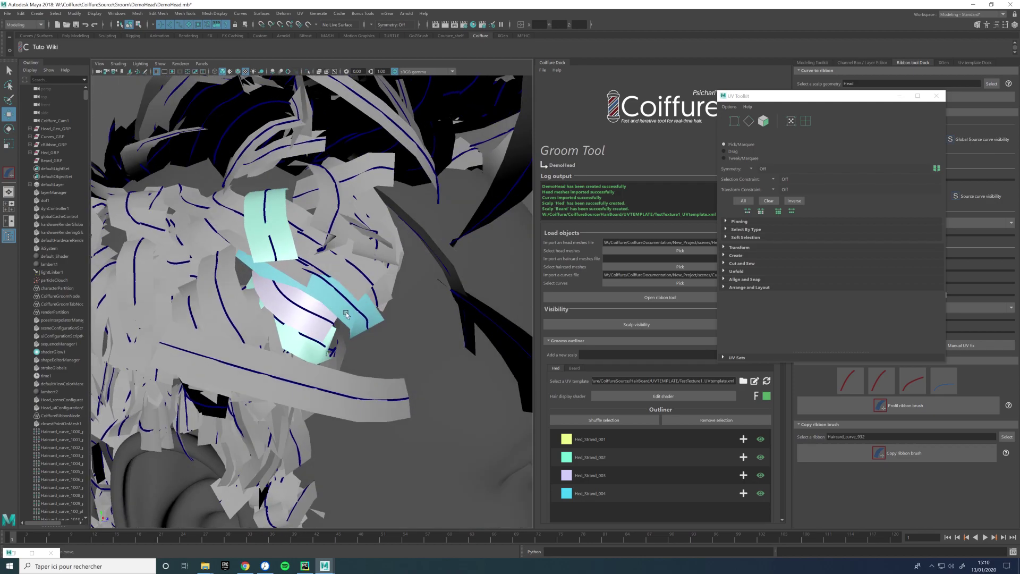
pyautogui.scroll(-5, 317, 304)
pyautogui.keyDown('alt'); pyautogui.moveTo(317, 304); pyautogui.dragTo(312, 315); pyautogui.keyUp('alt')
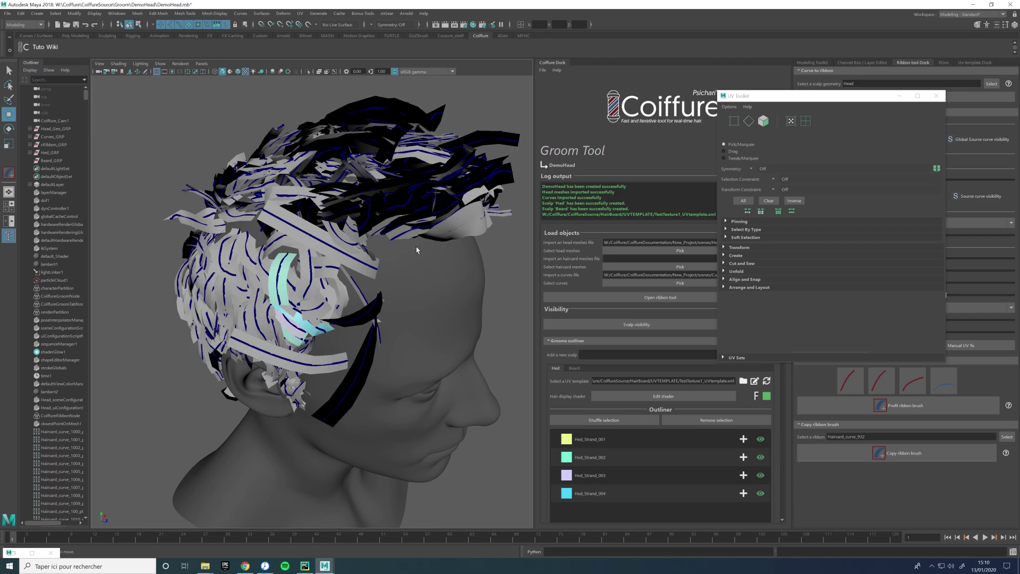
# Create a polygon plane and move it in front of the forehead
pyautogui.click(36, 14)
pyautogui.moveTo(80, 42)
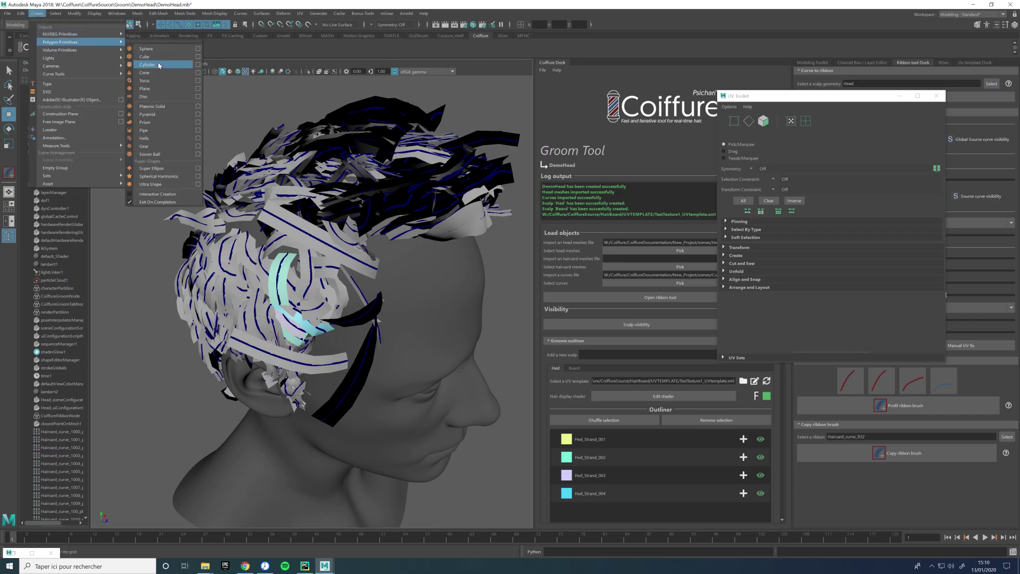
pyautogui.click(155, 90)
pyautogui.scroll(-10, 320, 410)
pyautogui.moveTo(337, 308)
pyautogui.mouseDown()
pyautogui.moveTo(365, 311)
pyautogui.moveTo(353, 310)
pyautogui.mouseUp()
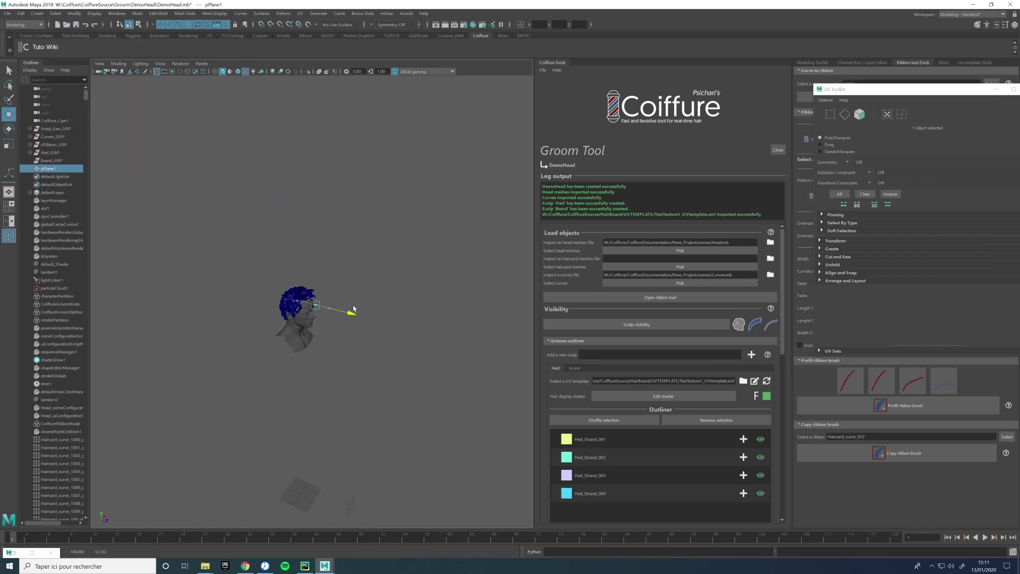
# Pick the plane as a haircard mesh and assign Hed_Strand_002 to it
pyautogui.scroll(10, 336, 305)
pyautogui.scroll(3, 336, 305)
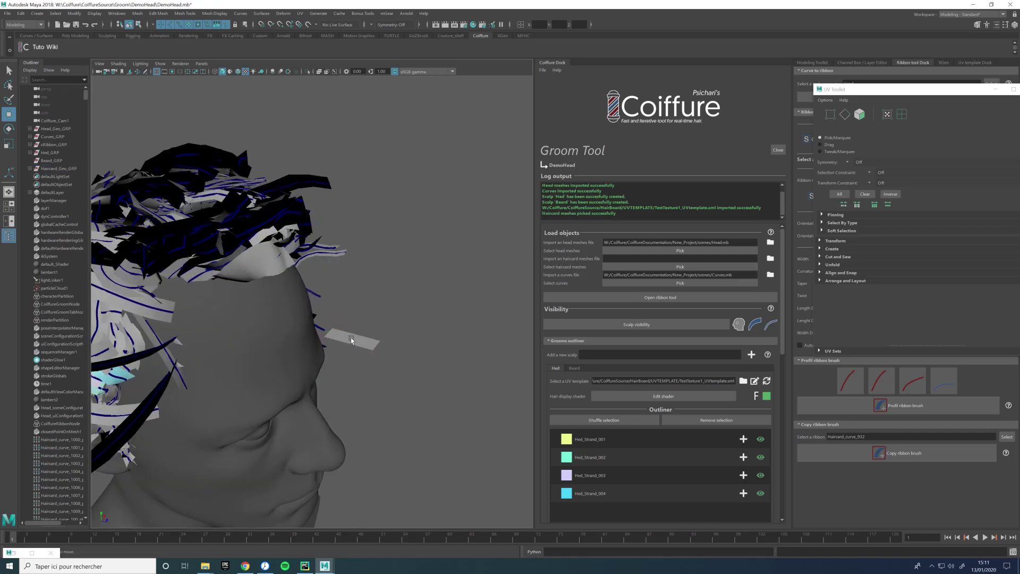
pyautogui.keyDown('alt'); pyautogui.moveTo(366, 334); pyautogui.dragTo(335, 313); pyautogui.keyUp('alt')
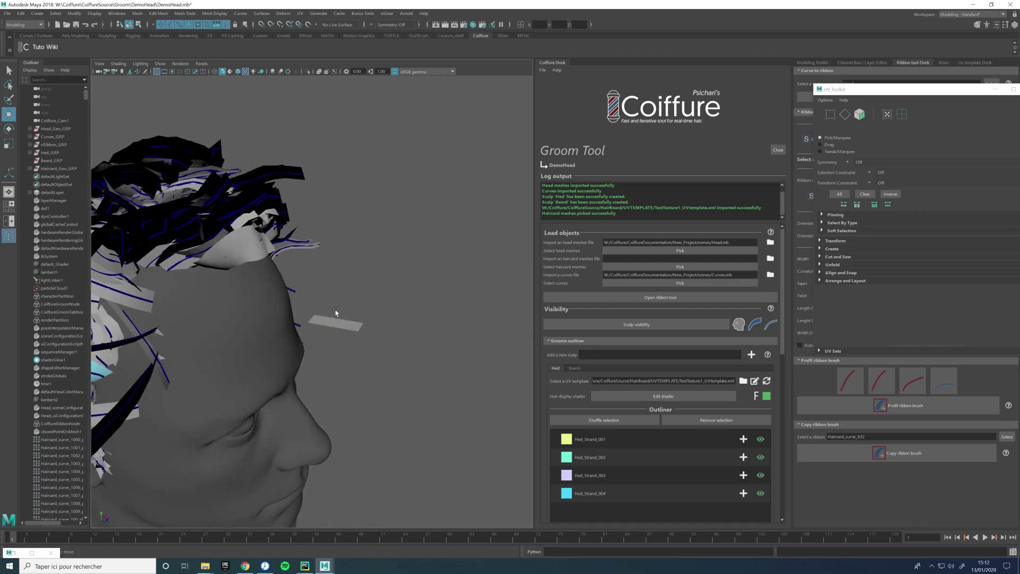
pyautogui.click(335, 323)
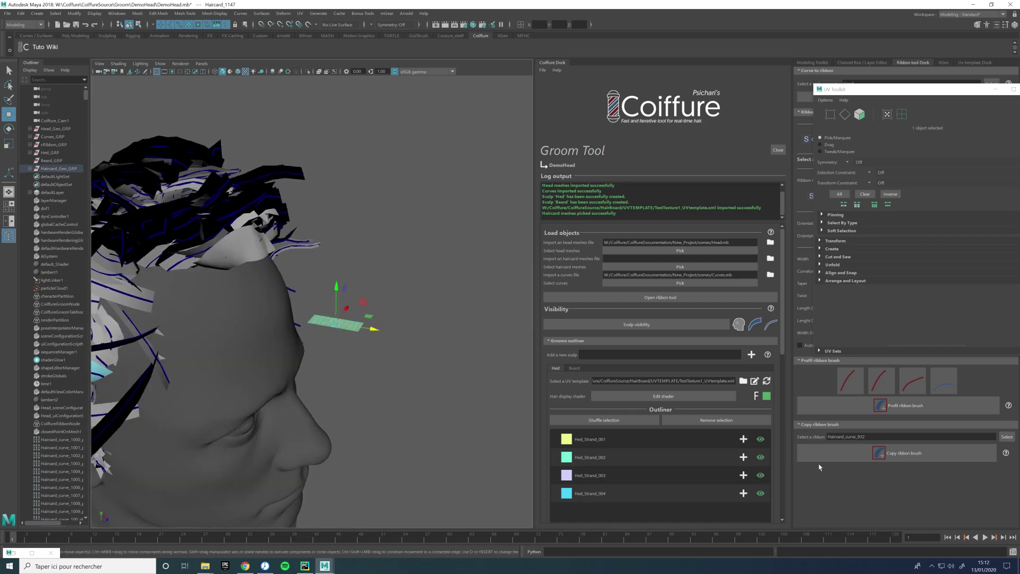
pyautogui.click(743, 457)
pyautogui.keyDown('alt'); pyautogui.moveTo(455, 284); pyautogui.dragTo(423, 295); pyautogui.keyUp('alt')
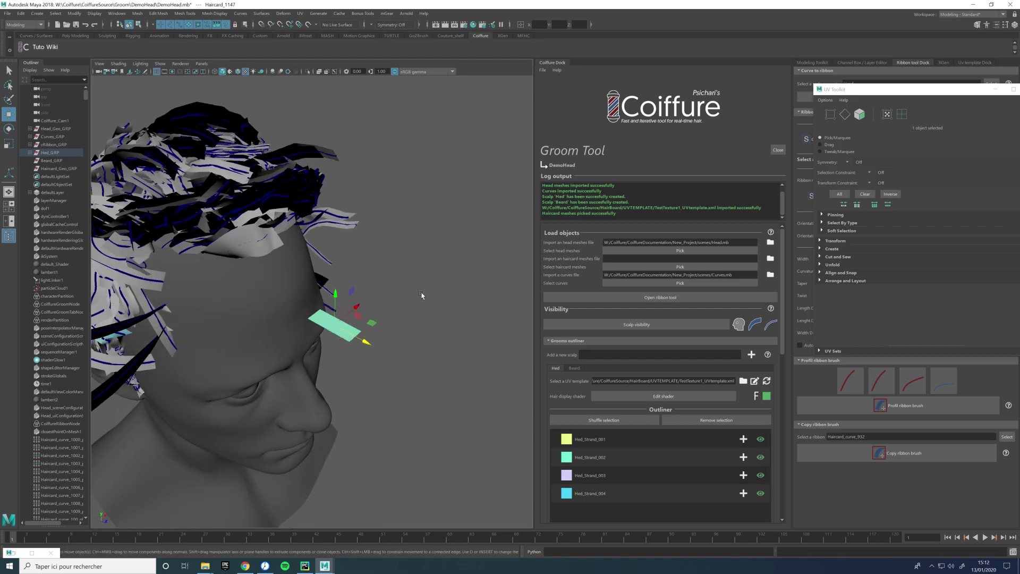
# Set the hair display shader to color with alpha and delete the plane haircard in front of the forehead
pyautogui.keyDown('alt'); pyautogui.moveTo(397, 349); pyautogui.dragTo(331, 315); pyautogui.keyUp('alt')
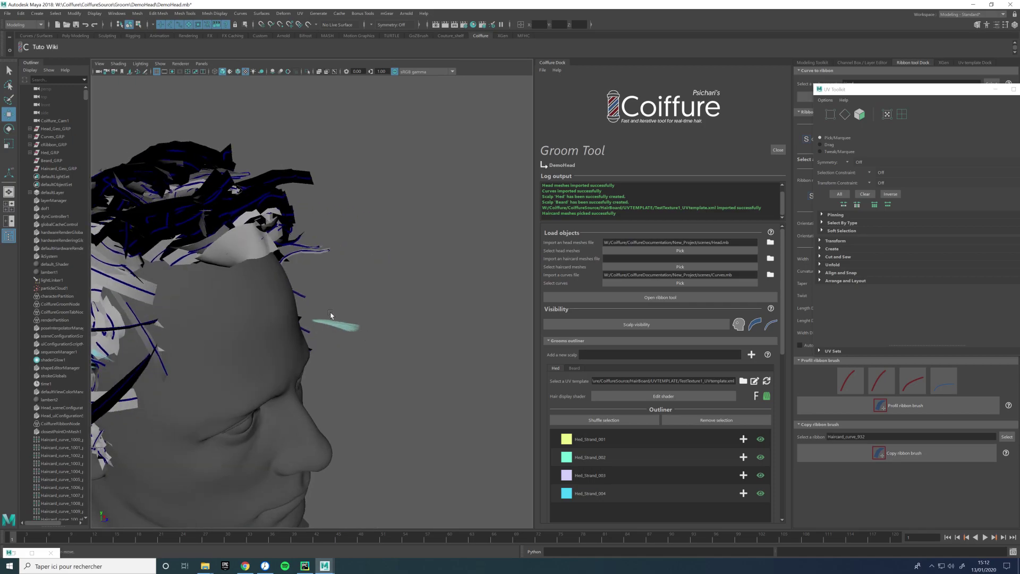
pyautogui.click(351, 341)
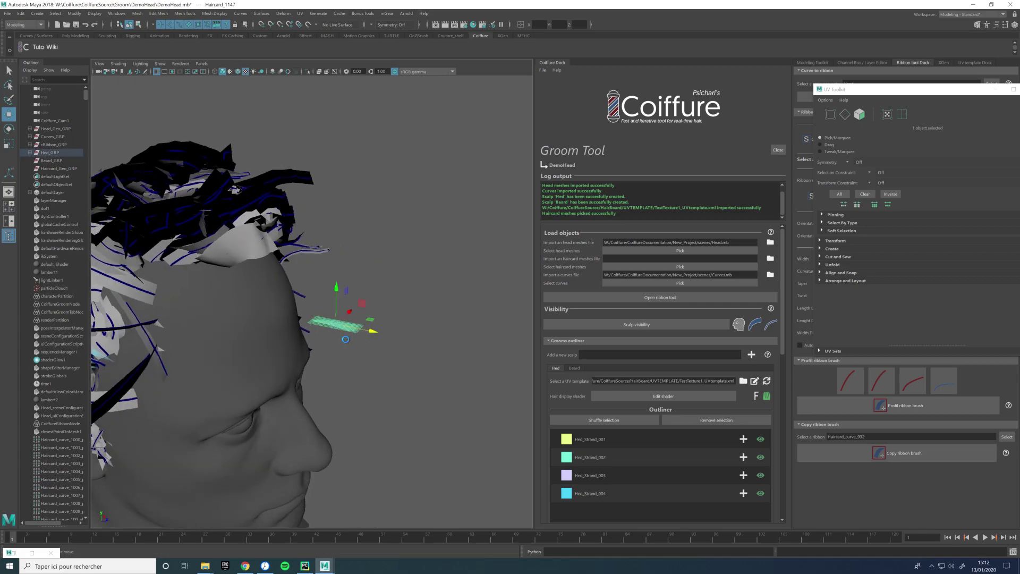
pyautogui.click(394, 341)
pyautogui.keyDown('alt'); pyautogui.moveTo(412, 342); pyautogui.dragTo(429, 293); pyautogui.keyUp('alt')
pyautogui.scroll(-2, 728, 387)
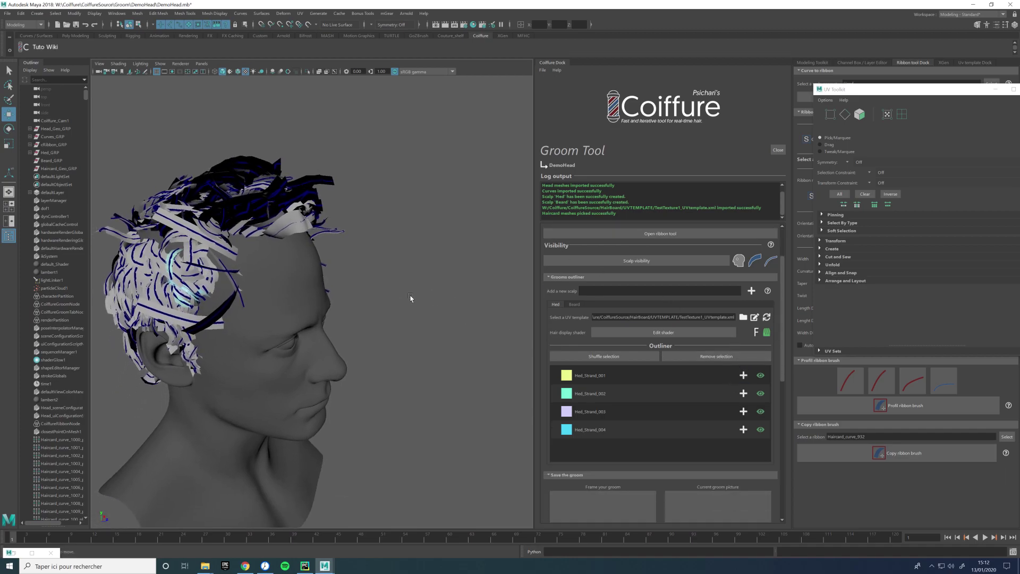
pyautogui.keyDown('alt'); pyautogui.moveTo(379, 305); pyautogui.dragTo(307, 346); pyautogui.keyUp('alt')
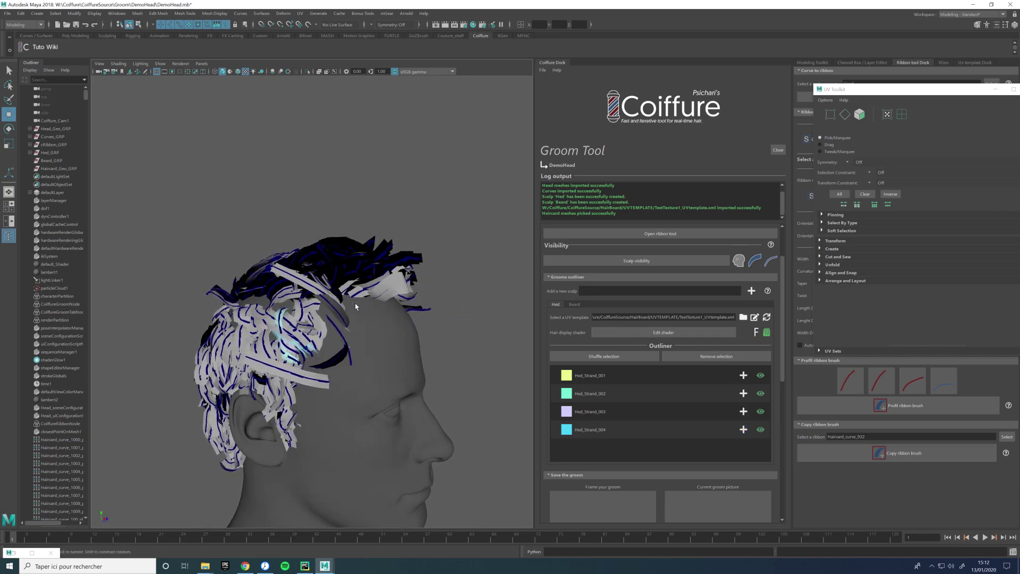
# Assign Hed_Strand_001 to the long ribbon above the ear
pyautogui.click(292, 384)
pyautogui.press('f')
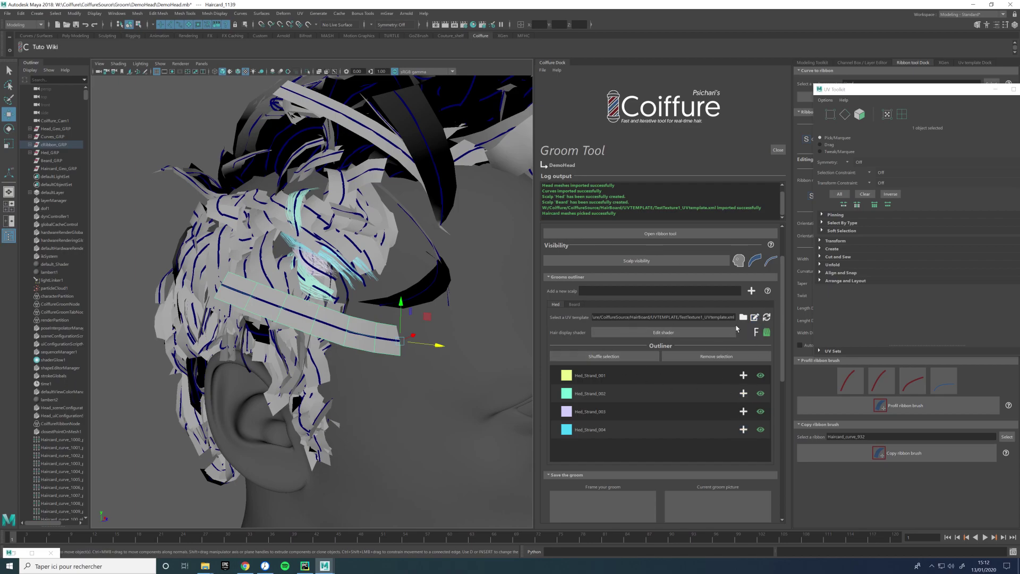
pyautogui.click(743, 376)
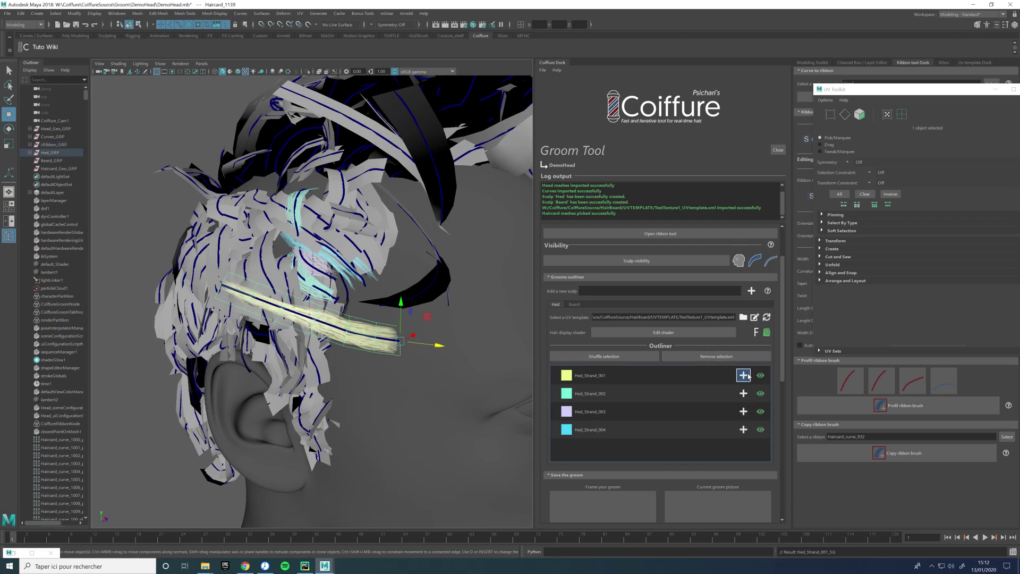
# Edit the UV template, shrinking the Strand_001 shell to a Scale Y of about 0.47, and reload it on the Hed scalp with alpha display
pyautogui.click(755, 318)
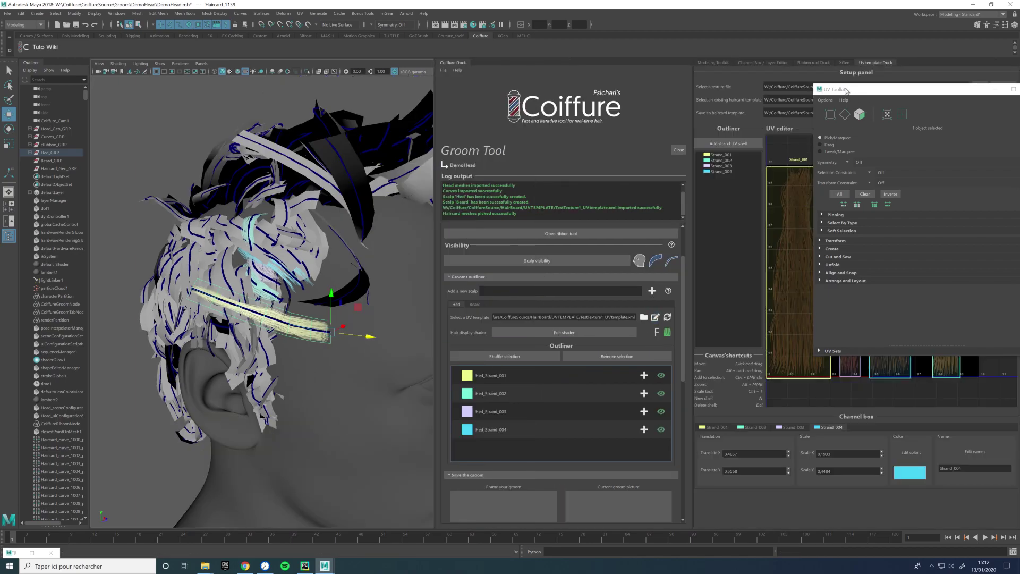
pyautogui.click(795, 176)
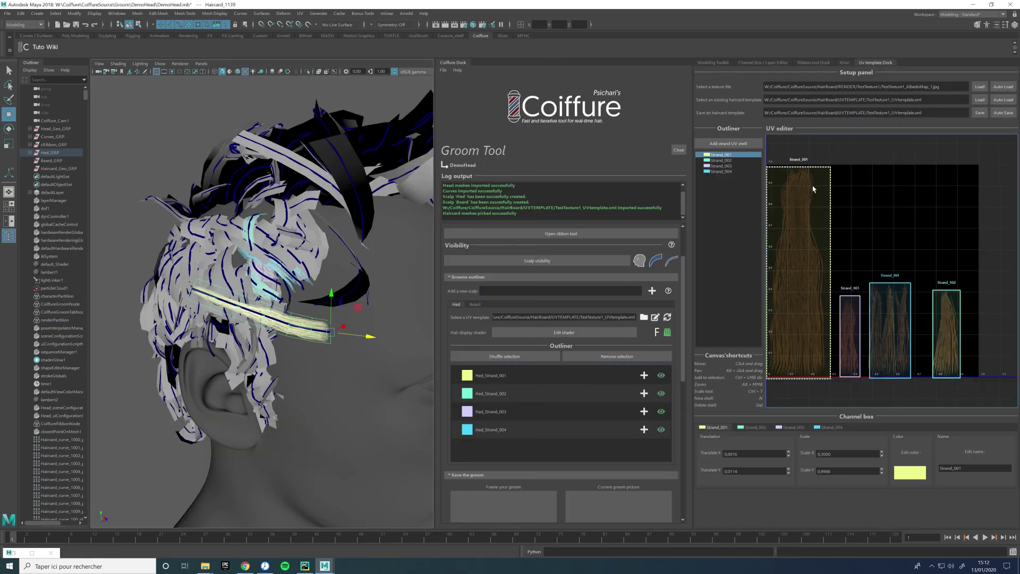
pyautogui.hotkey('ctrl', 't')
pyautogui.moveTo(800, 170); pyautogui.dragTo(792, 282)
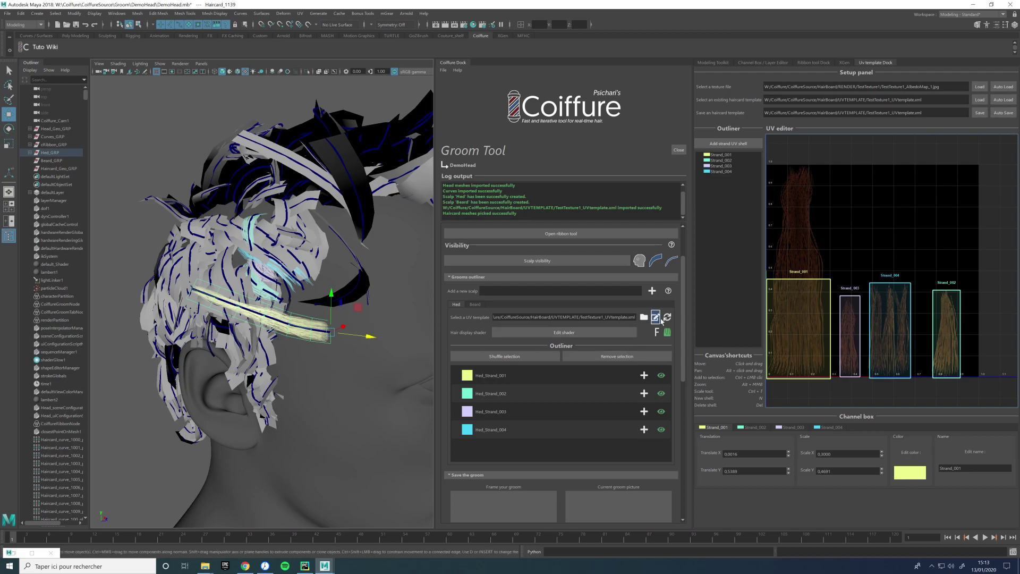
pyautogui.click(668, 317)
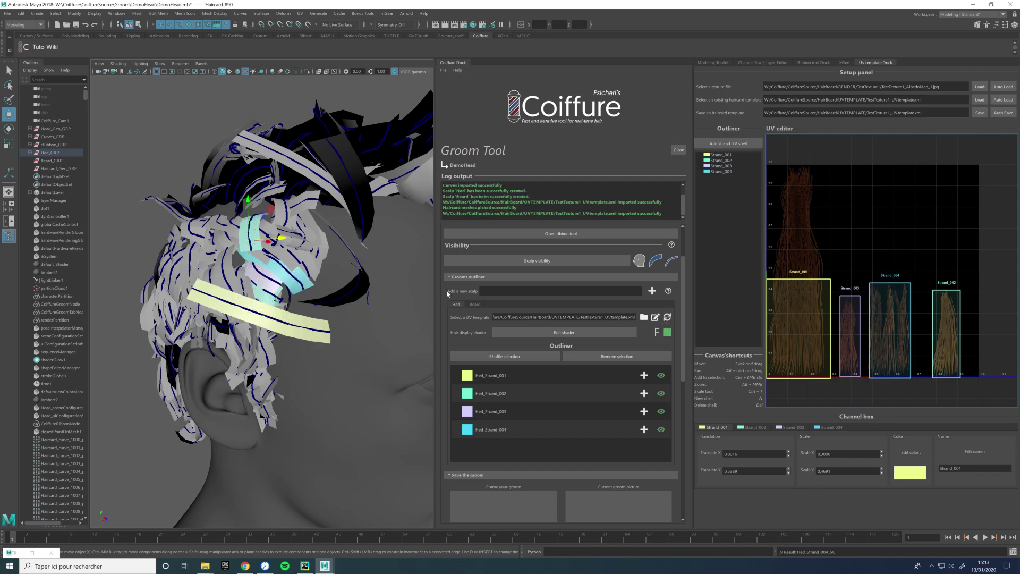
pyautogui.click(668, 333)
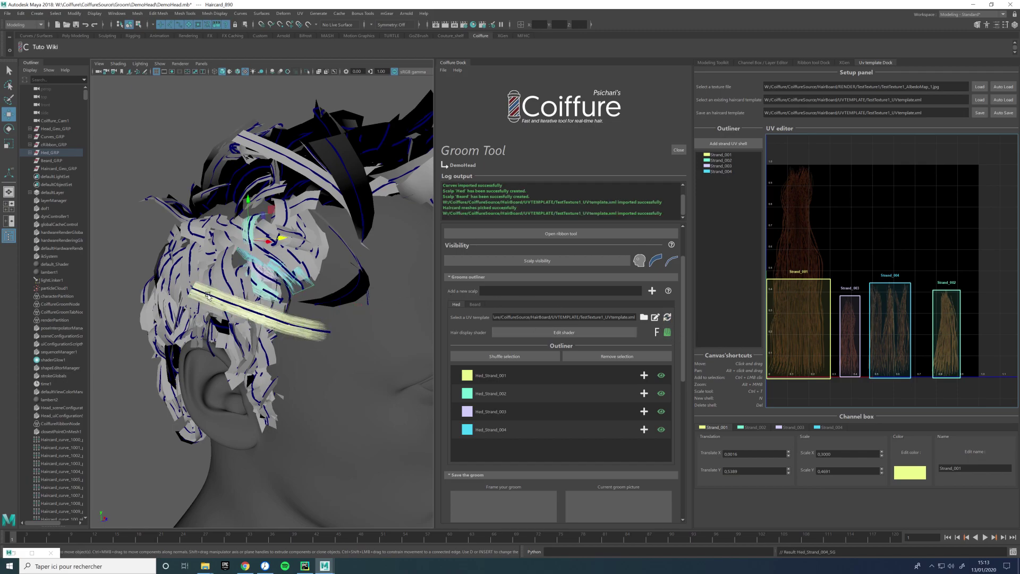
# Stretch the Strand_001 shell back to Scale Y 1.0, save the template and reload it on the Hed scalp with alpha display
pyautogui.click(804, 283)
pyautogui.click(799, 286)
pyautogui.moveTo(800, 282); pyautogui.dragTo(797, 168)
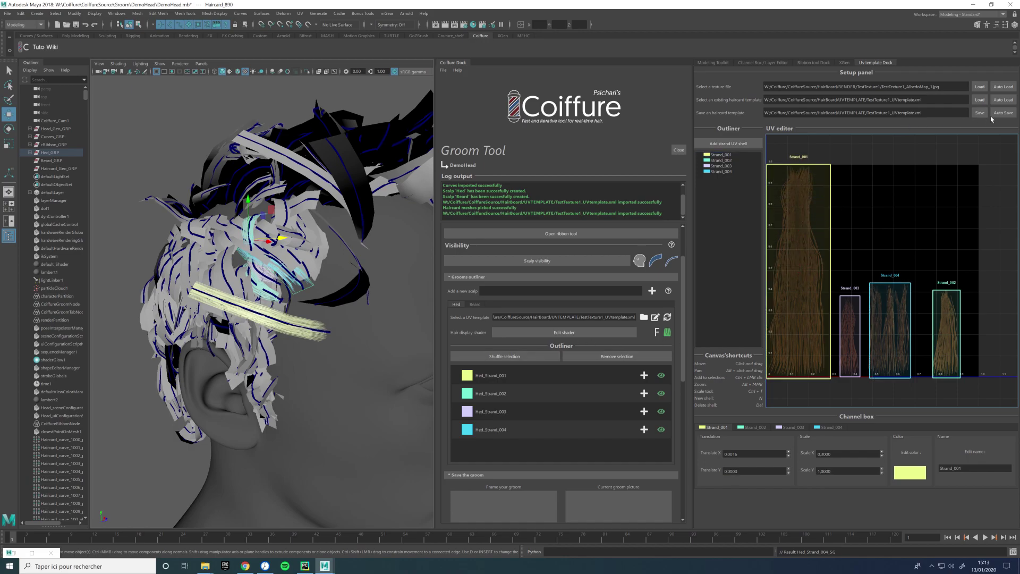
pyautogui.click(667, 330)
pyautogui.click(669, 334)
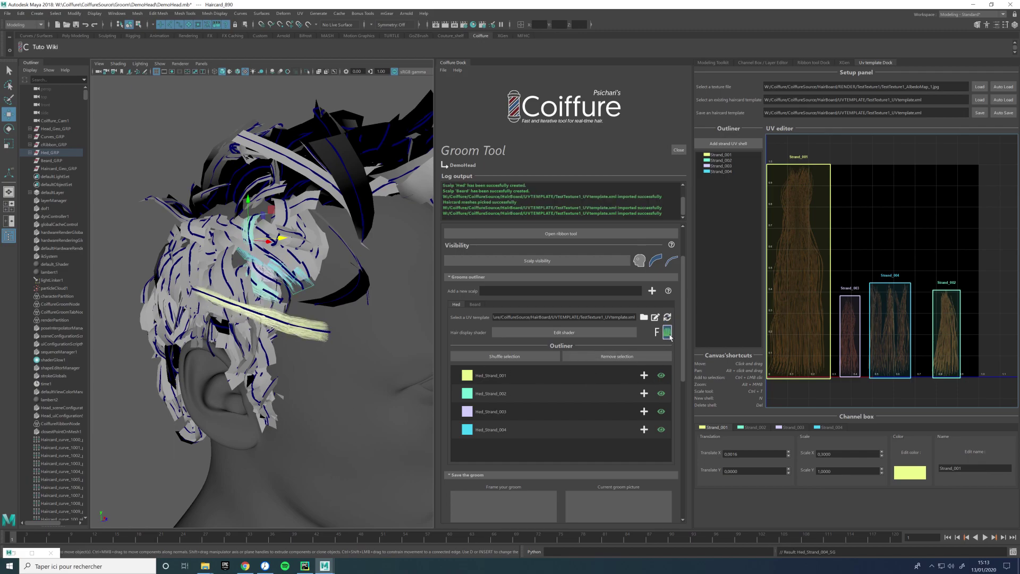
pyautogui.click(668, 333)
pyautogui.click(668, 333)
# Load Fassbender2_UVtemplate.xml as the UV template of the Hed scalp and open it in the UV template editor
pyautogui.click(644, 317)
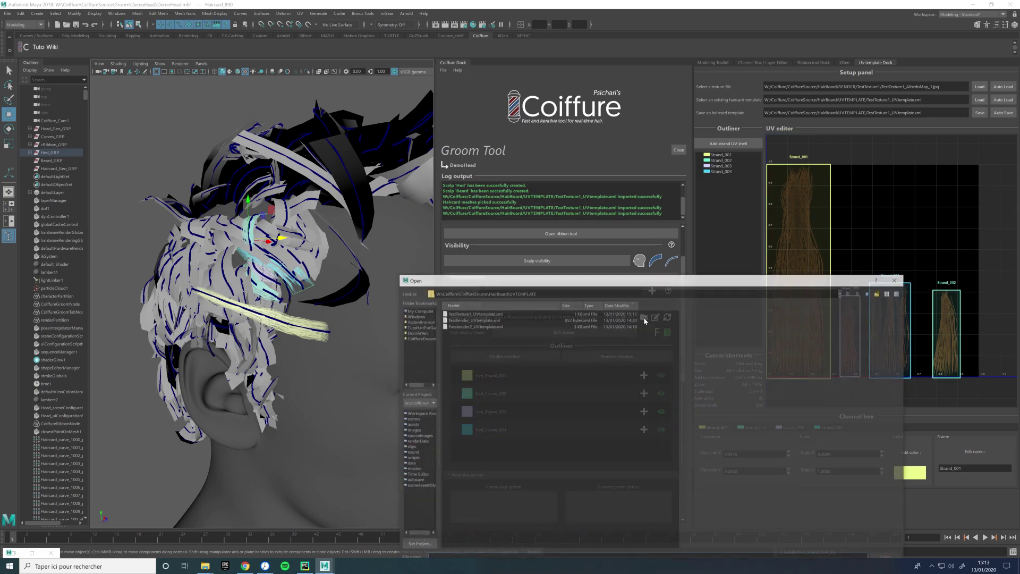
pyautogui.click(499, 321)
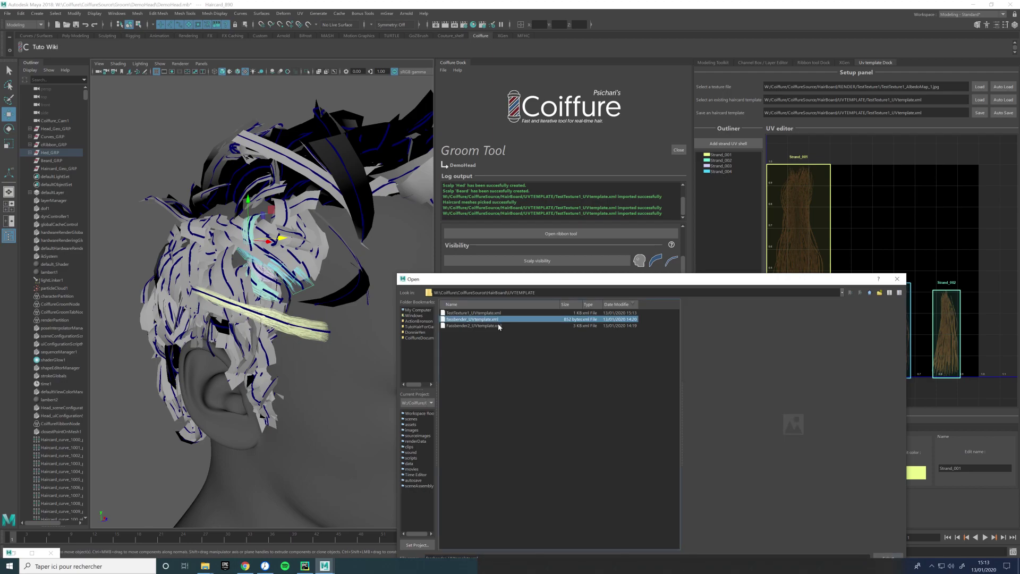
pyautogui.doubleClick(499, 326)
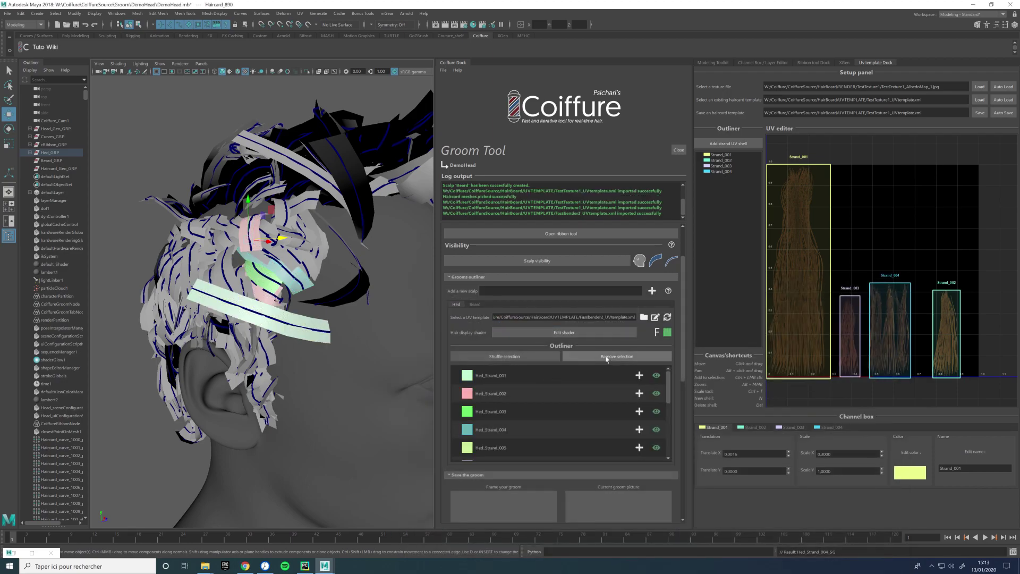
pyautogui.click(655, 316)
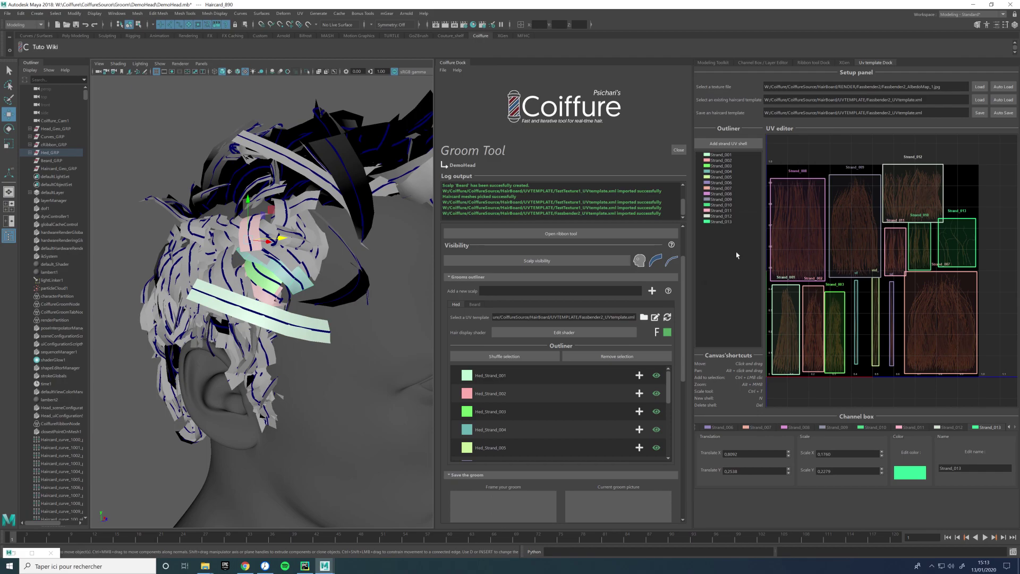
# Select the curve of the long ribbon above the ear and set the hair display shader to color with alpha
pyautogui.click(627, 357)
pyautogui.click(667, 332)
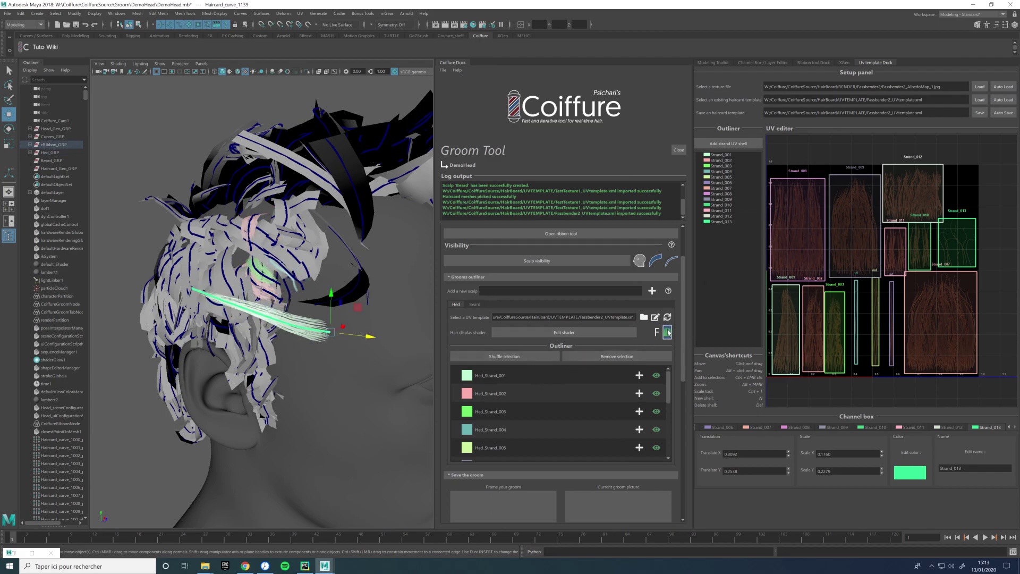
pyautogui.click(656, 332)
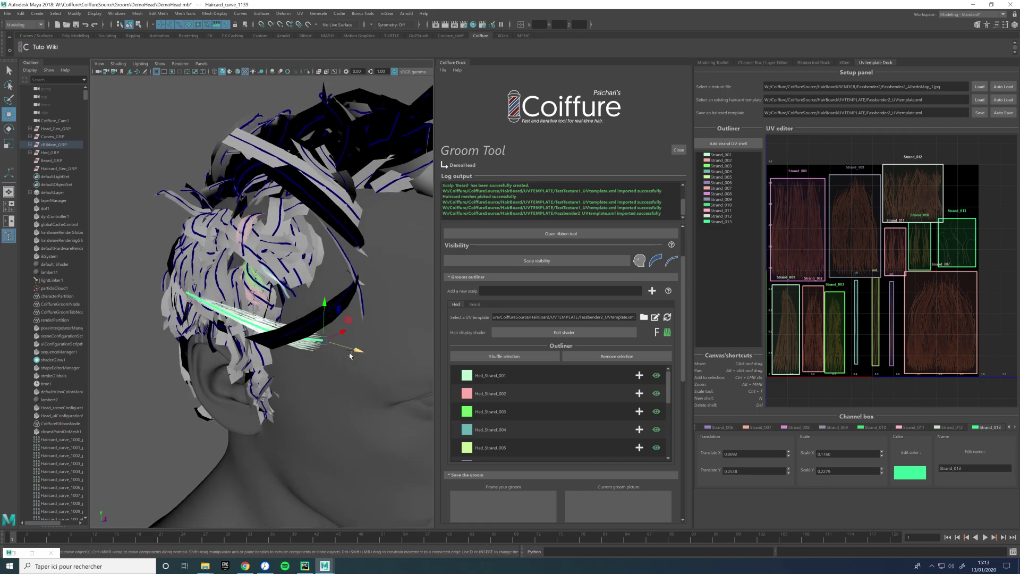
# Switch the hair display shader of the Hed scalp to the hair texture
pyautogui.click(668, 334)
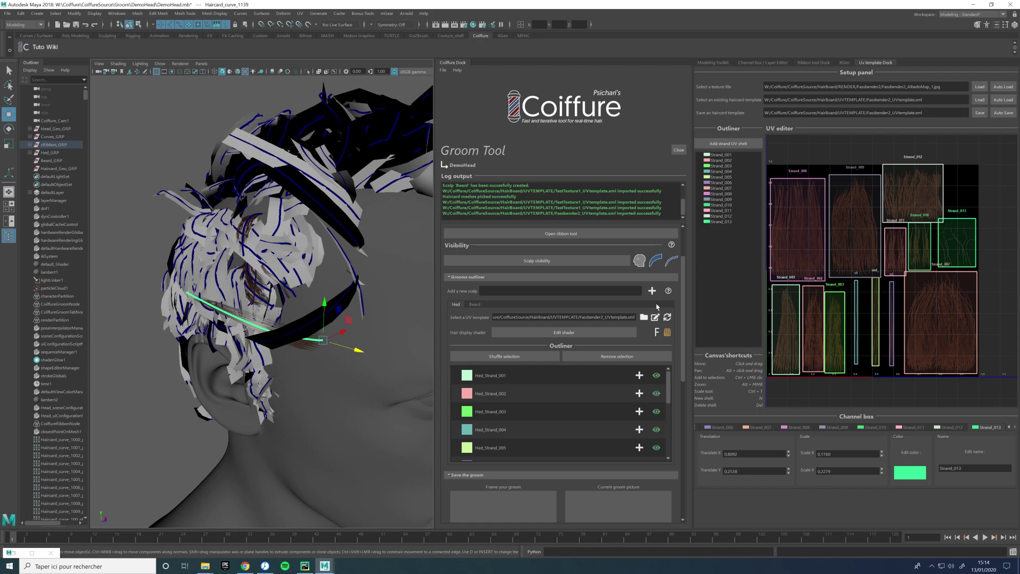
pyautogui.scroll(-5, 685, 387)
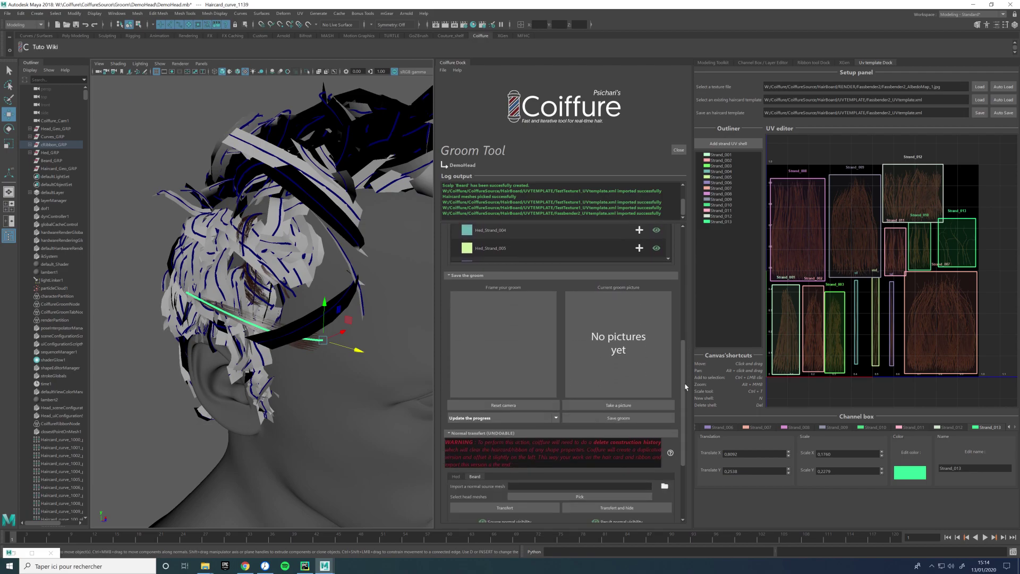
pyautogui.scroll(-5, 685, 386)
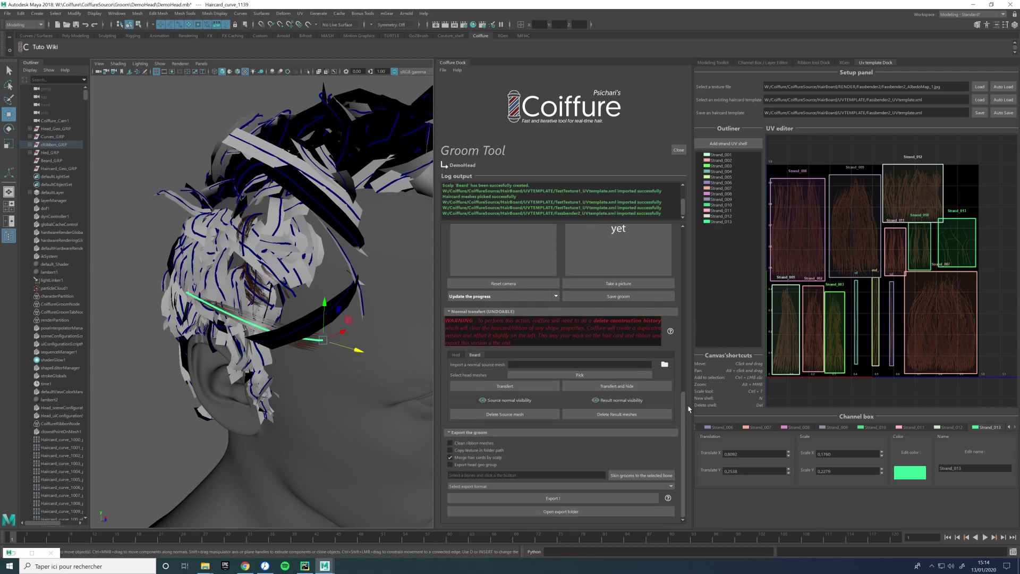
pyautogui.keyDown('alt'); pyautogui.moveTo(298, 287); pyautogui.dragTo(349, 292); pyautogui.keyUp('alt')
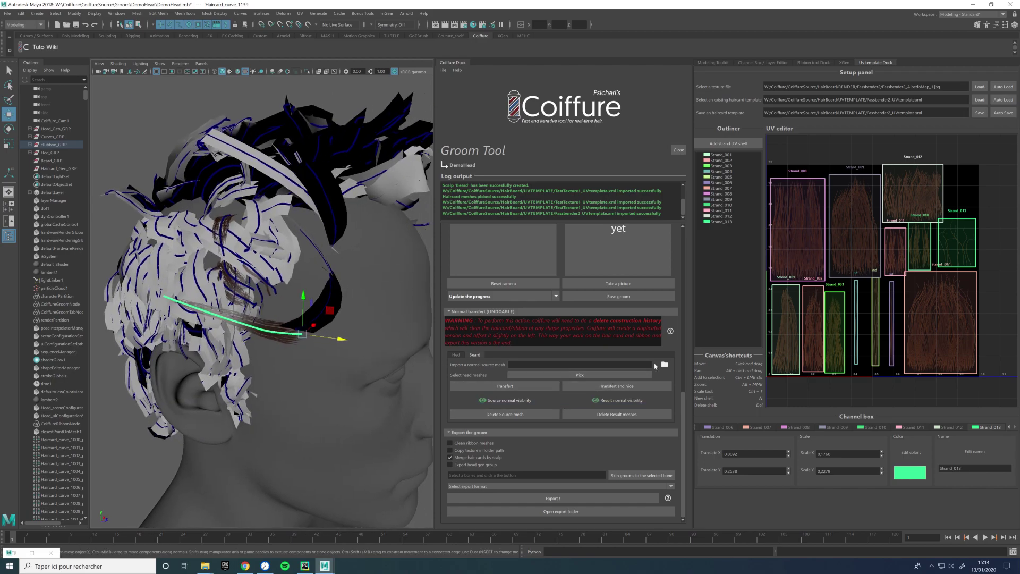
pyautogui.click(456, 354)
pyautogui.click(664, 364)
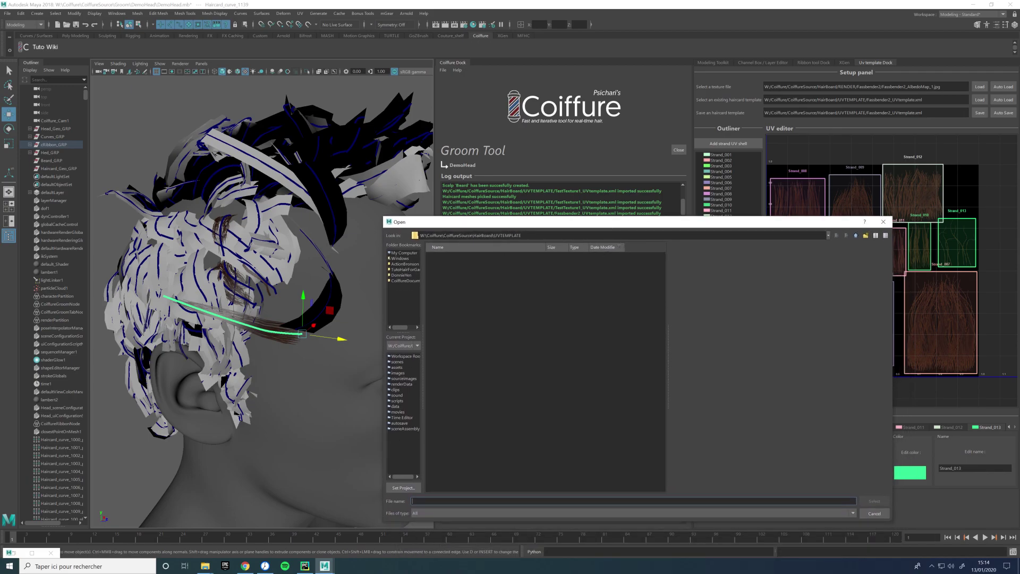
pyautogui.click(405, 280)
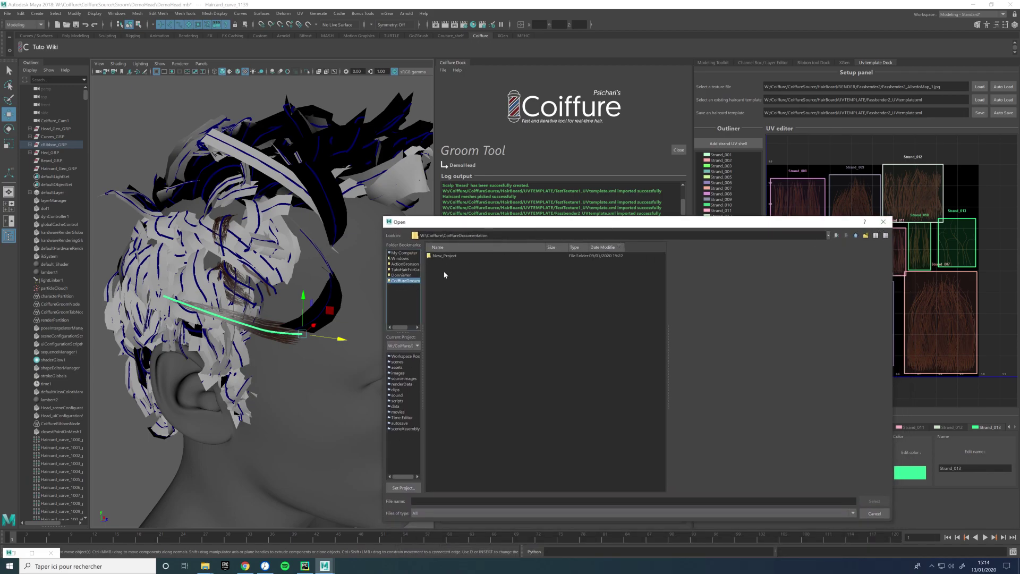
pyautogui.click(443, 257)
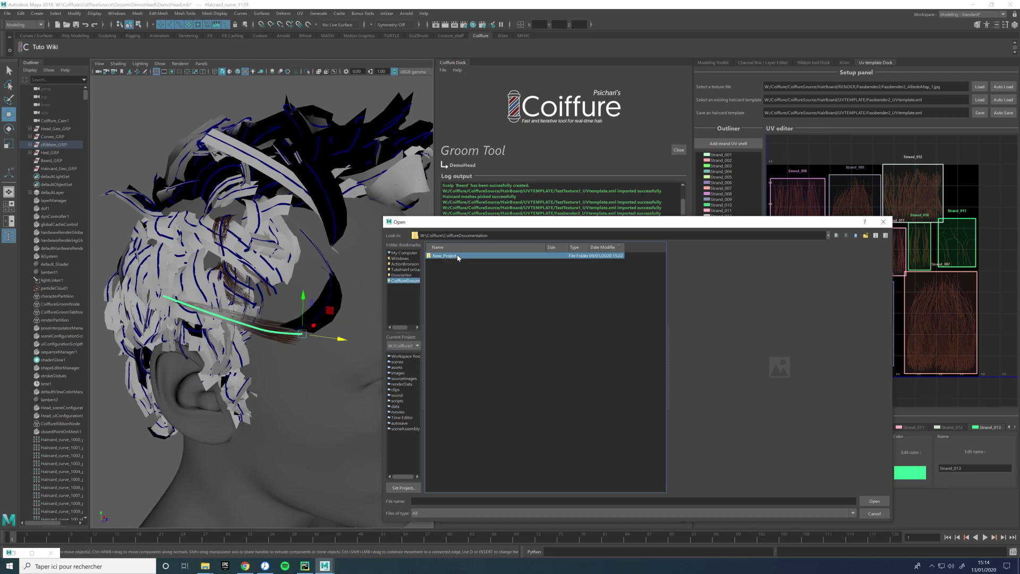
pyautogui.doubleClick(458, 256)
pyautogui.moveTo(469, 228); pyautogui.dragTo(11, 318)
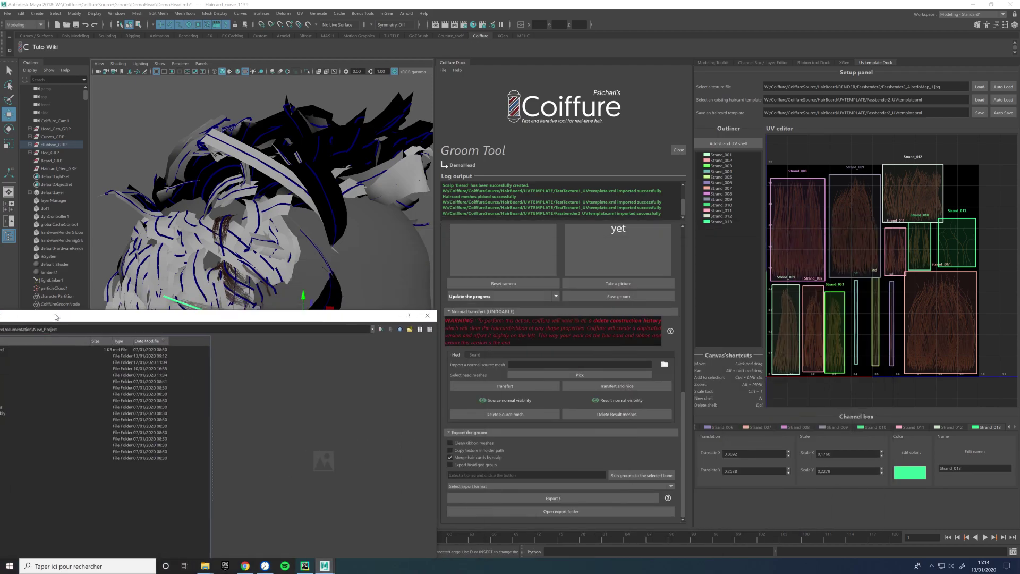
pyautogui.click(425, 314)
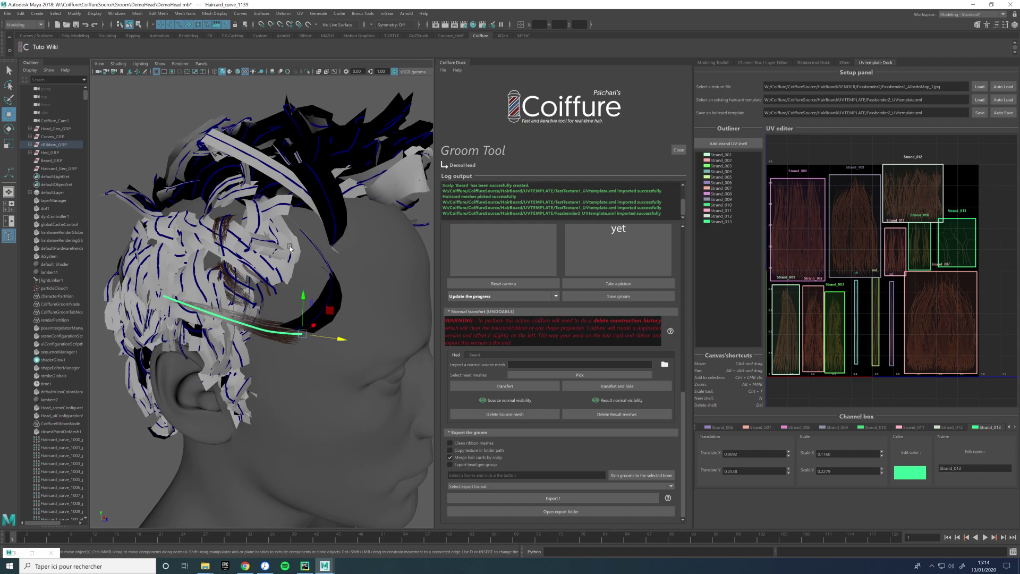
# Select all the hair ribbons on the head and frame them in the view
pyautogui.scroll(2, 465, 322)
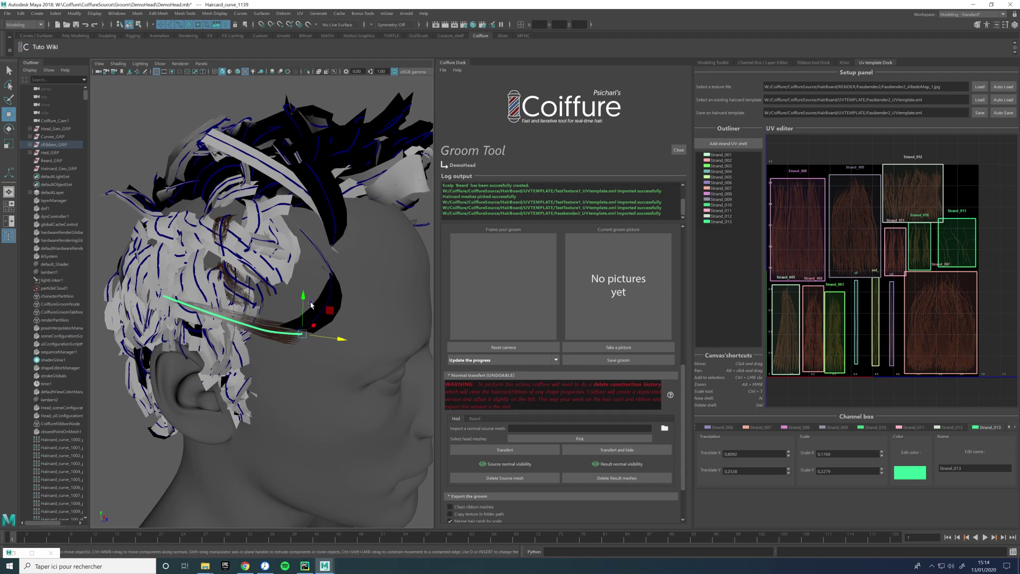
pyautogui.keyDown('alt'); pyautogui.moveTo(312, 303); pyautogui.dragTo(381, 326); pyautogui.keyUp('alt')
pyautogui.click(381, 321)
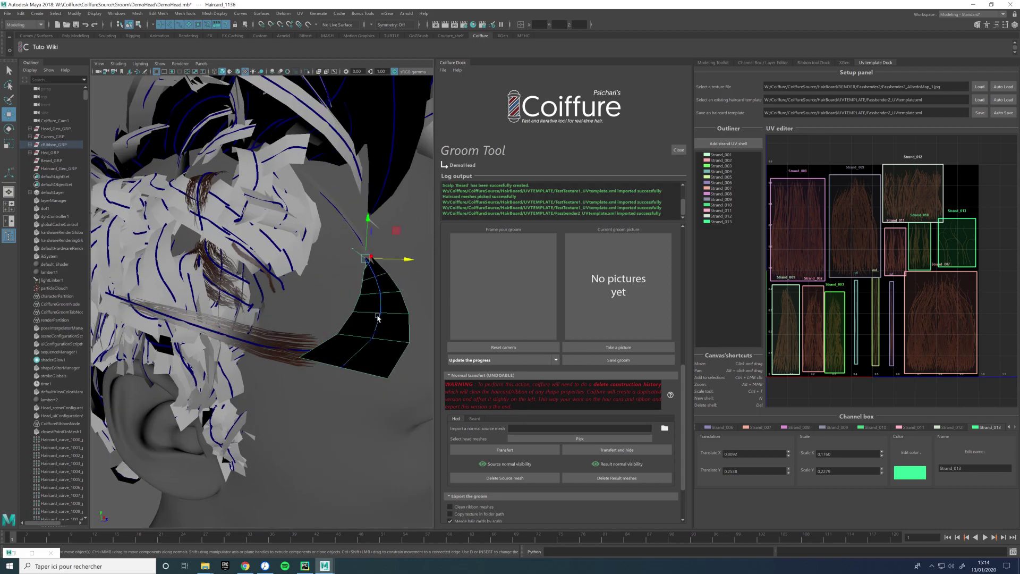
pyautogui.click(270, 344)
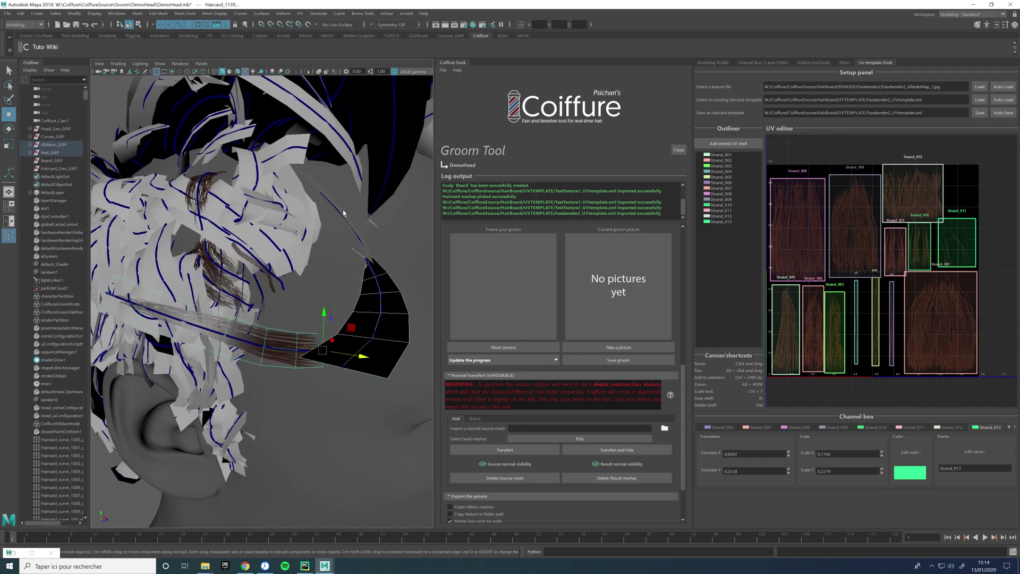
pyautogui.click(383, 195)
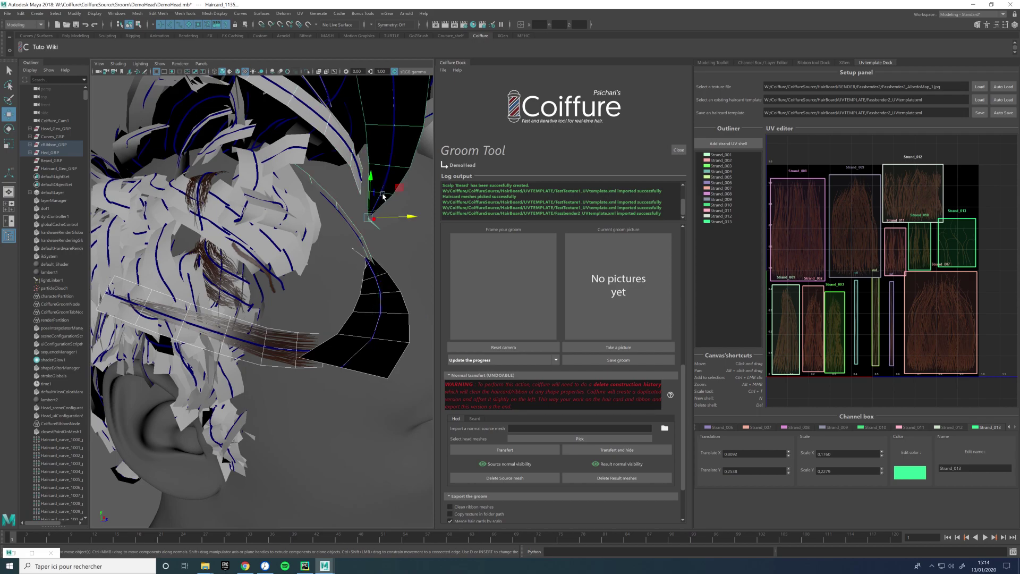
pyautogui.click(388, 191)
pyautogui.scroll(-5, 319, 239)
pyautogui.keyDown('alt'); pyautogui.moveTo(345, 255); pyautogui.dragTo(246, 263); pyautogui.keyUp('alt')
pyautogui.keyDown('alt'); pyautogui.moveTo(246, 264); pyautogui.dragTo(125, 222, button='right'); pyautogui.keyUp('alt')
pyautogui.moveTo(176, 221); pyautogui.dragTo(363, 347)
pyautogui.keyDown('alt'); pyautogui.moveTo(356, 302); pyautogui.dragTo(341, 314); pyautogui.keyUp('alt')
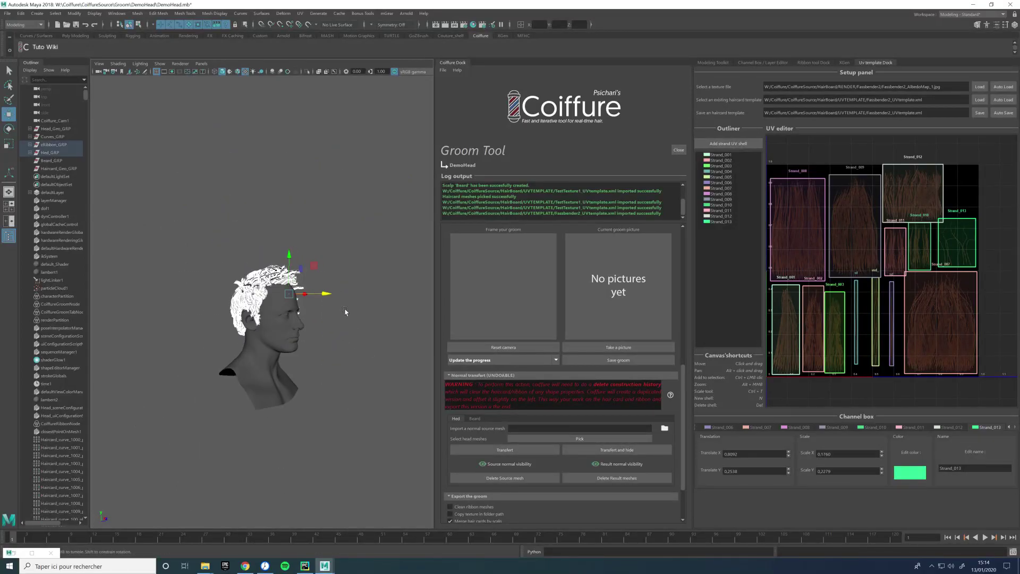
pyautogui.press('f')
pyautogui.scroll(3, 684, 385)
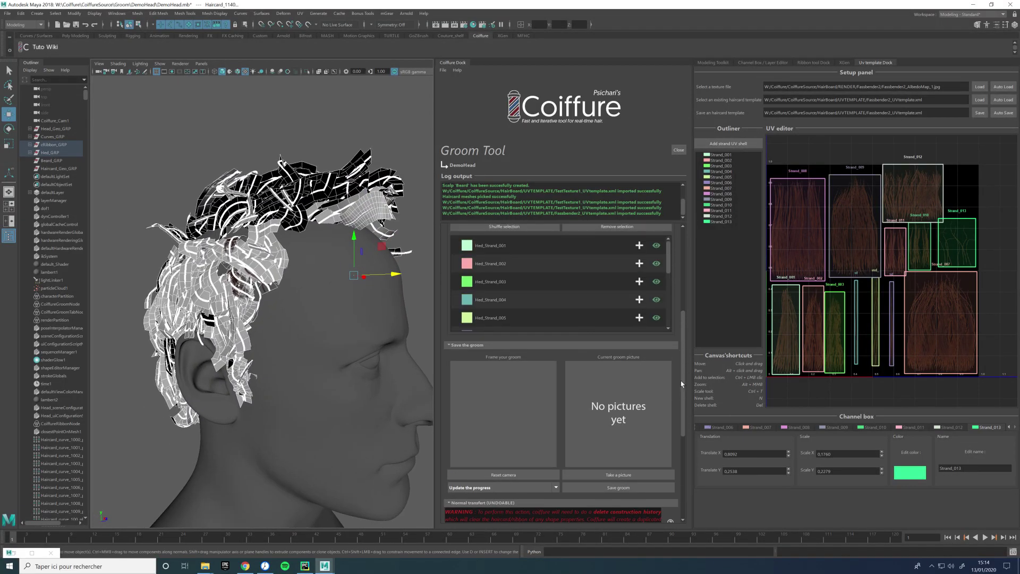
# Shuffle the selected haircards randomly across all Hed strands and clear the selection
pyautogui.scroll(3, 684, 385)
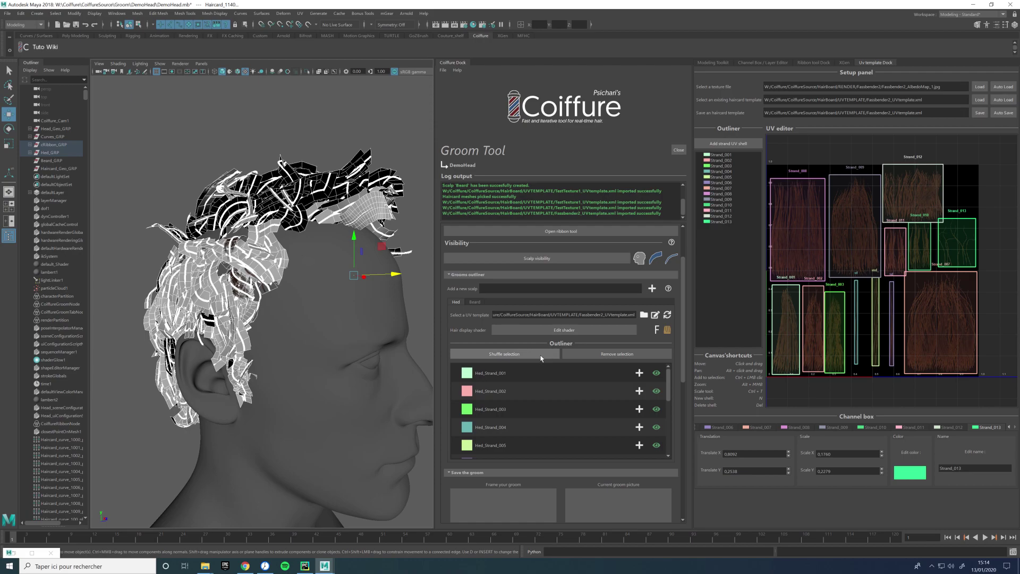
pyautogui.click(526, 351)
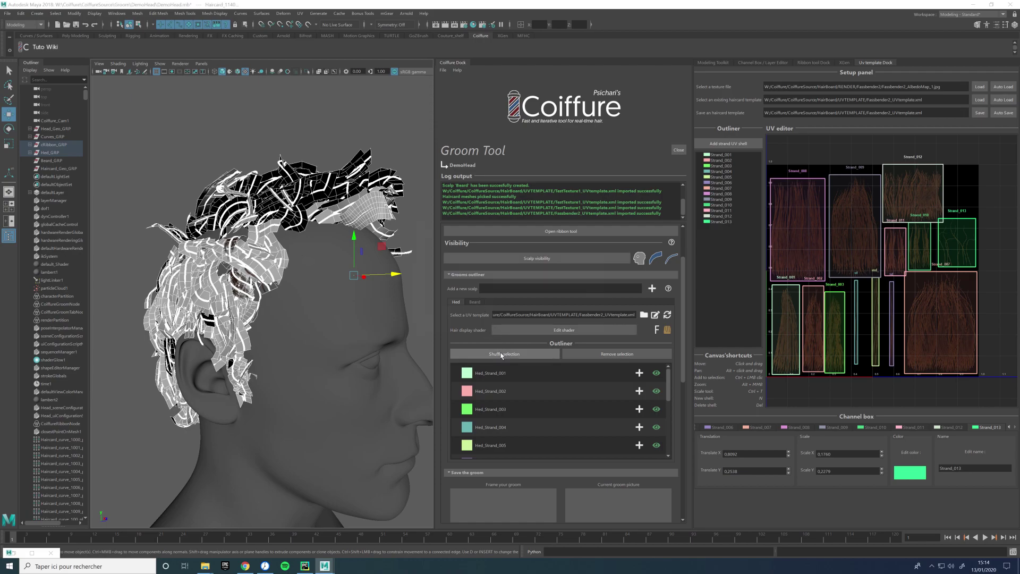
pyautogui.click(599, 246)
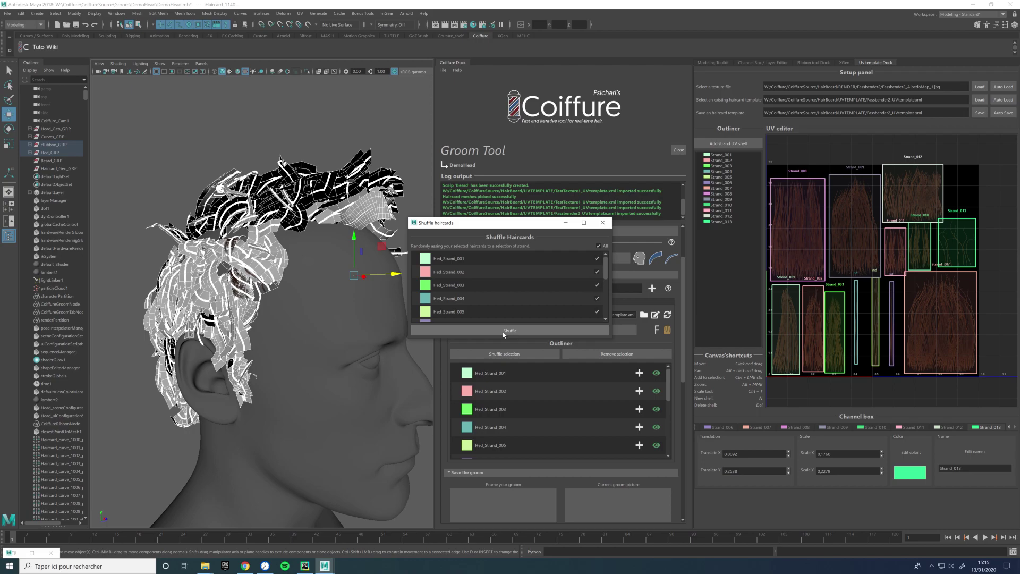
pyautogui.click(503, 331)
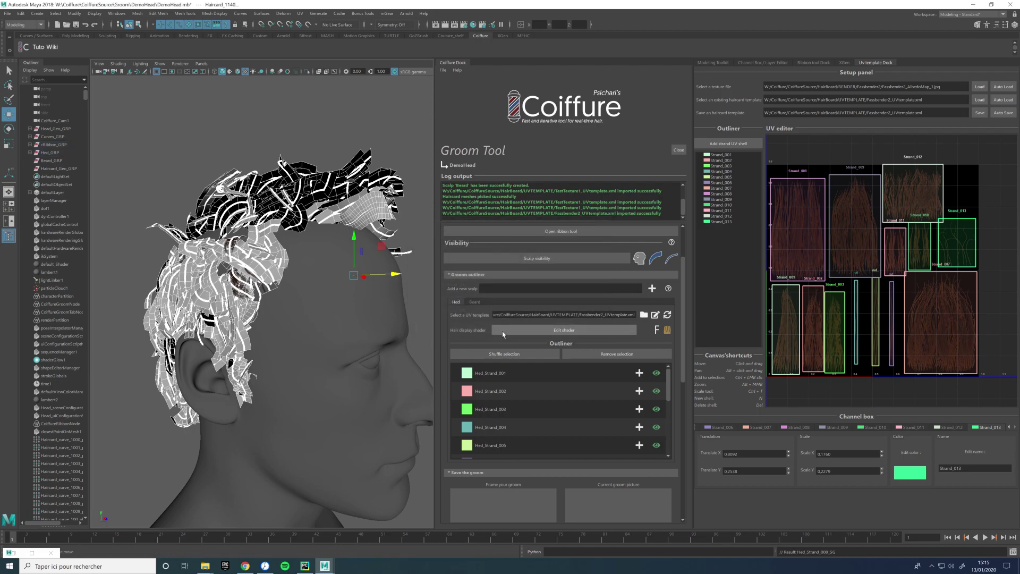
pyautogui.click(292, 257)
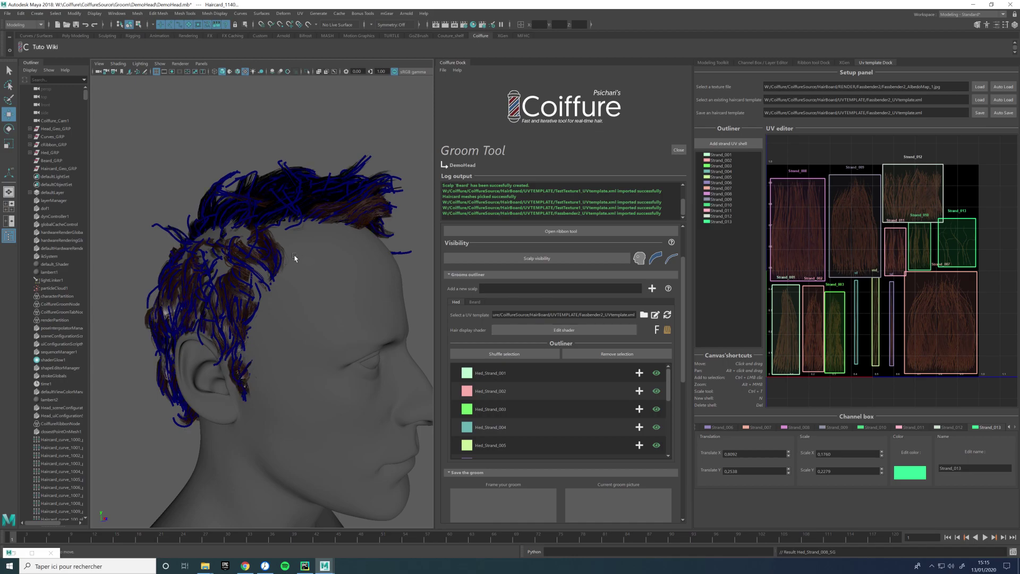
# Open the ribbon tool settings and hide the source curves globally
pyautogui.keyDown('alt'); pyautogui.moveTo(307, 267); pyautogui.dragTo(292, 275); pyautogui.keyUp('alt')
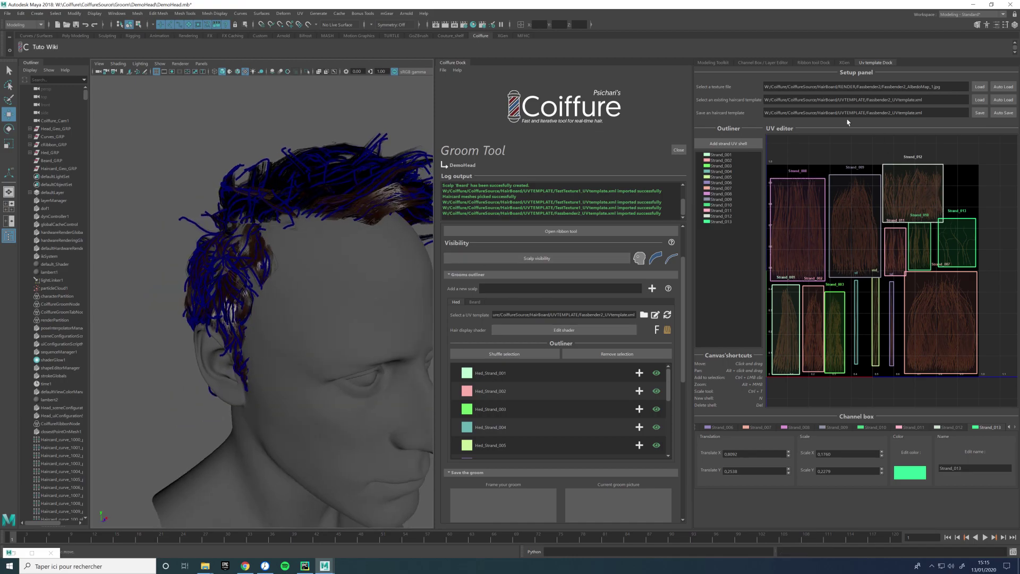
pyautogui.click(820, 64)
pyautogui.click(862, 64)
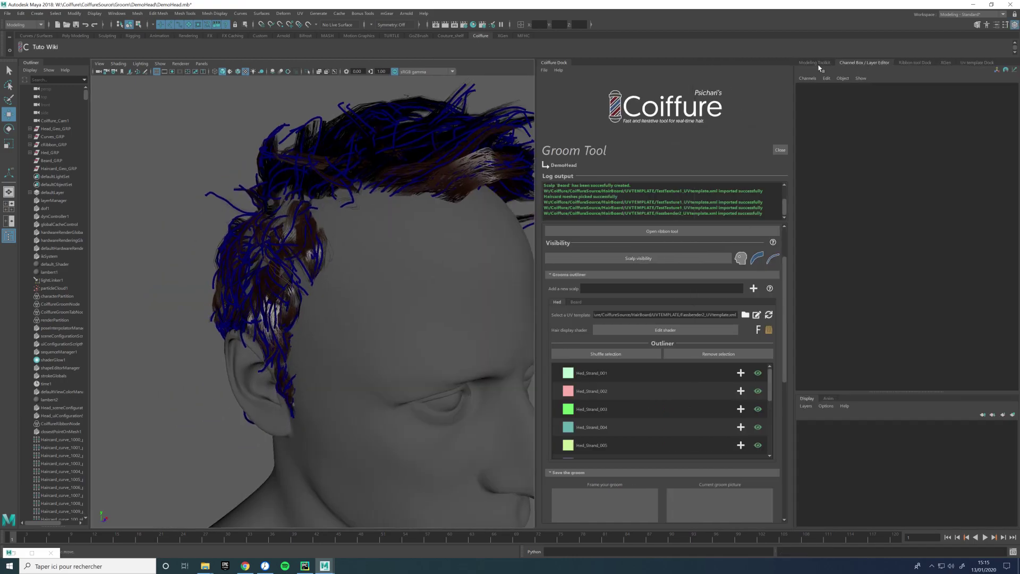
pyautogui.click(945, 63)
pyautogui.click(882, 64)
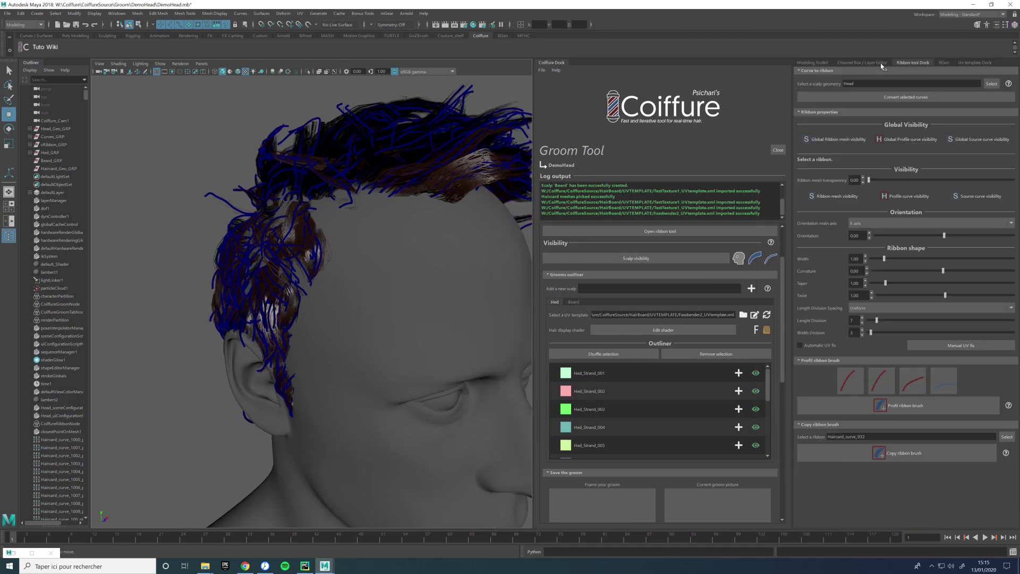
pyautogui.click(964, 138)
pyautogui.keyDown('alt'); pyautogui.moveTo(338, 346); pyautogui.dragTo(381, 303); pyautogui.keyUp('alt')
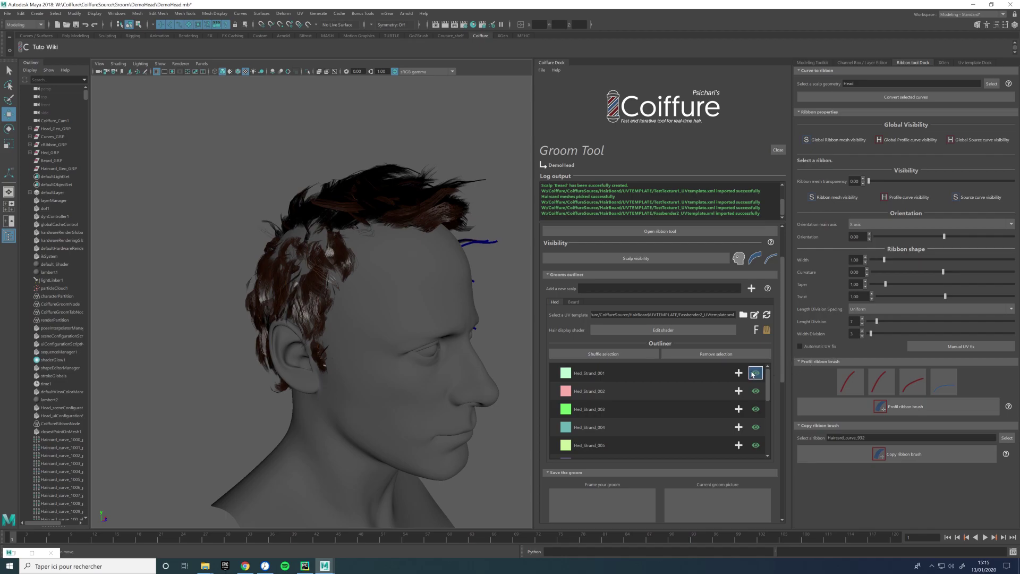
# Switch the hair display shader of the Hed scalp to plain strand colors
pyautogui.scroll(-5, 785, 366)
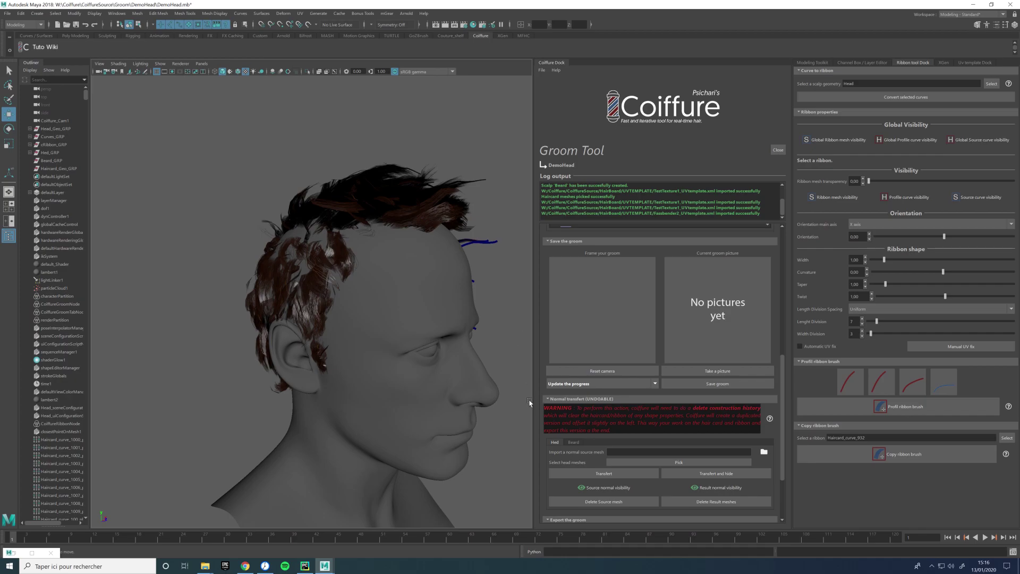
pyautogui.moveTo(458, 369)
pyautogui.keyDown('alt'); pyautogui.mouseDown()
pyautogui.moveTo(471, 376)
pyautogui.moveTo(460, 357)
pyautogui.mouseUp(); pyautogui.keyUp('alt')
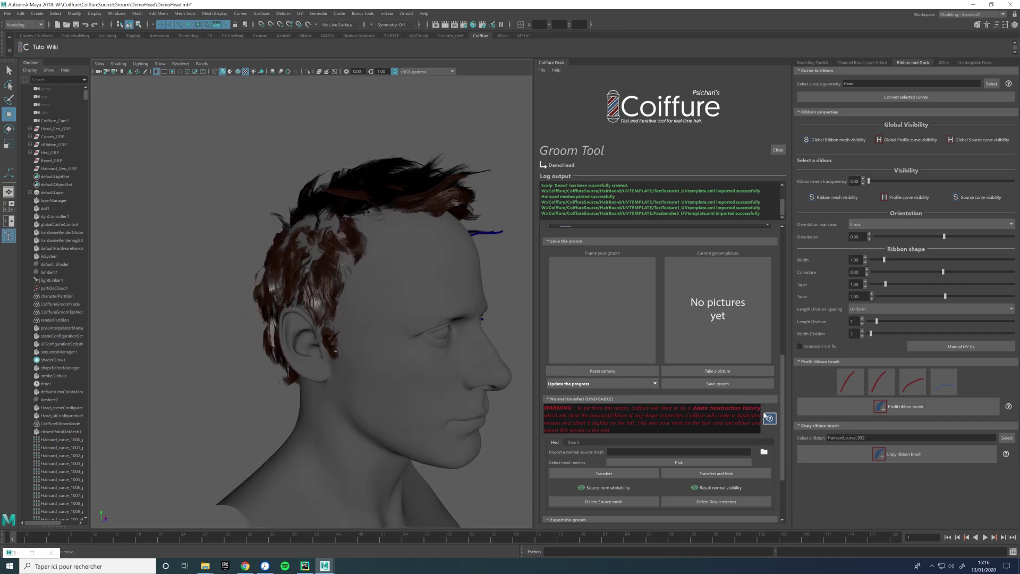
pyautogui.scroll(4, 766, 417)
pyautogui.click(767, 257)
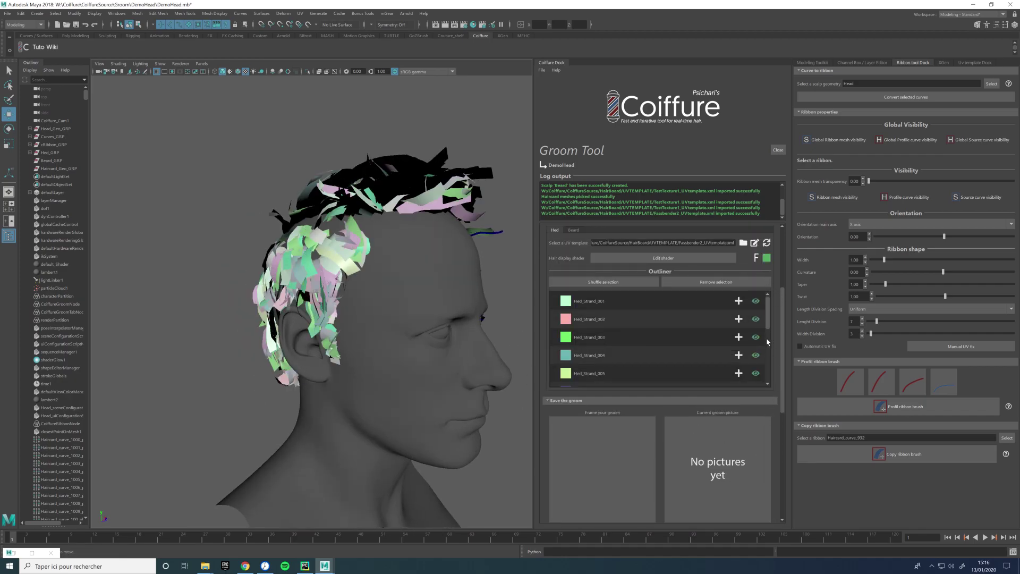
# Import normal.mb from the New_Project scenes folder as the normal source mesh of the Hed scalp
pyautogui.scroll(-4, 782, 415)
pyautogui.scroll(-1, 782, 415)
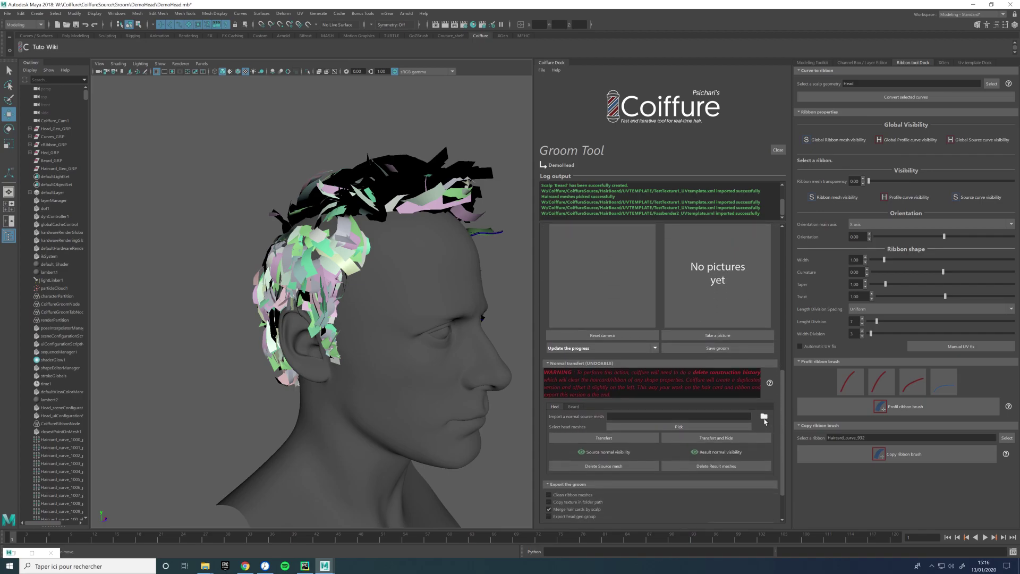
pyautogui.click(764, 416)
pyautogui.moveTo(110, 317); pyautogui.dragTo(315, 248)
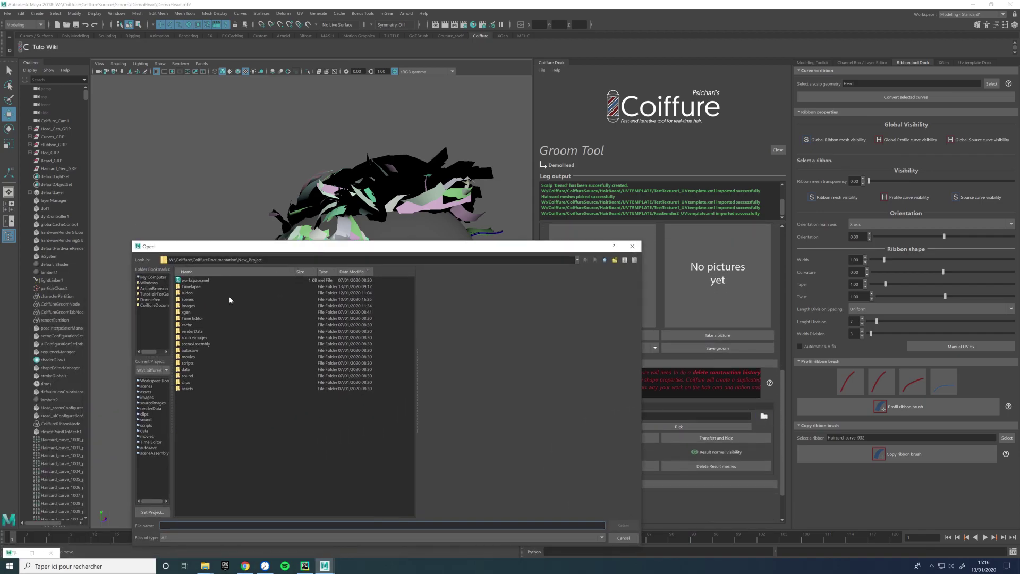
pyautogui.doubleClick(196, 300)
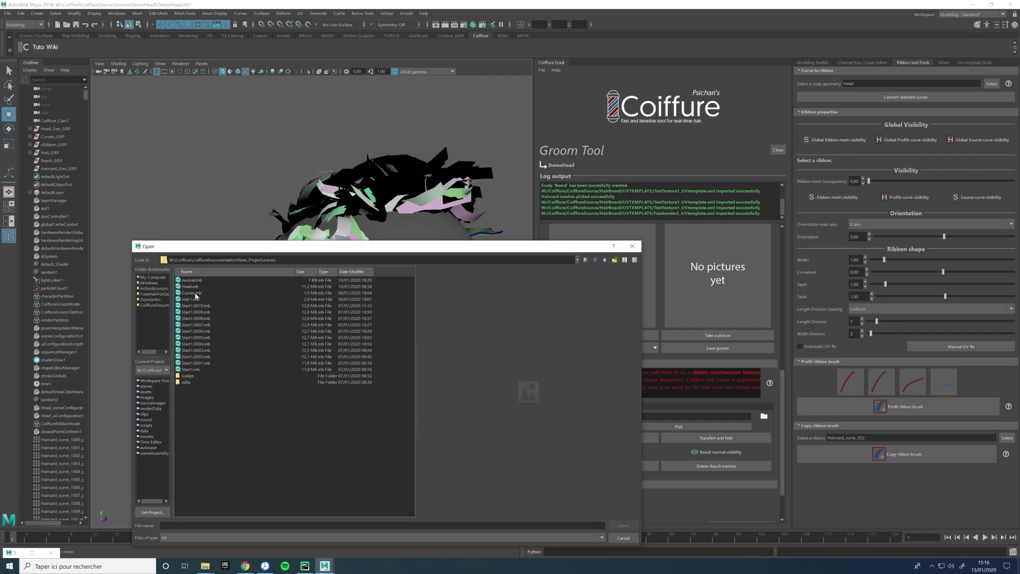
pyautogui.click(191, 293)
pyautogui.doubleClick(350, 280)
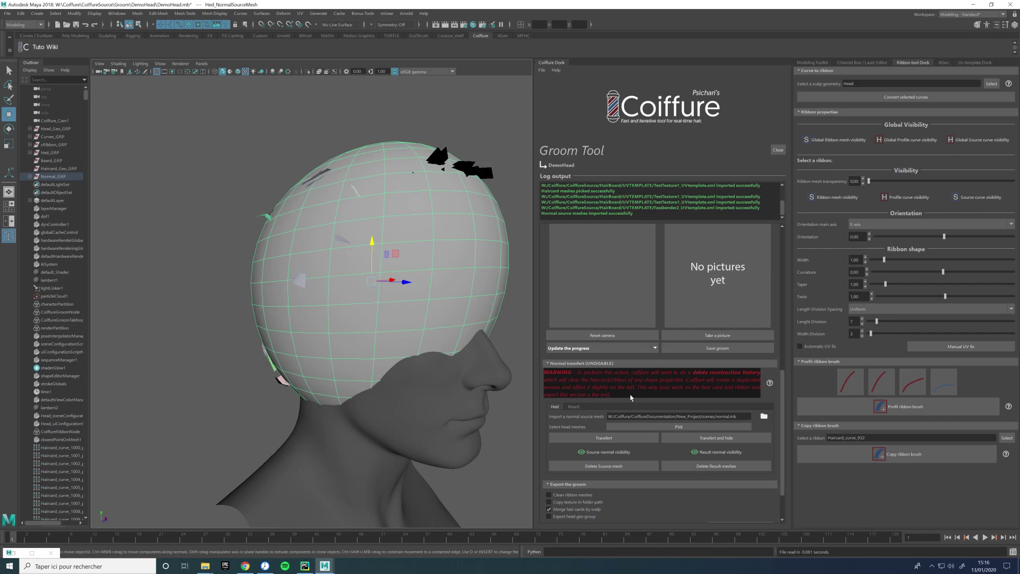
# Transfer the source mesh's normals to the Hed haircards using the transfer-and-hide option, and clear the selection
pyautogui.click(714, 456)
pyautogui.click(718, 440)
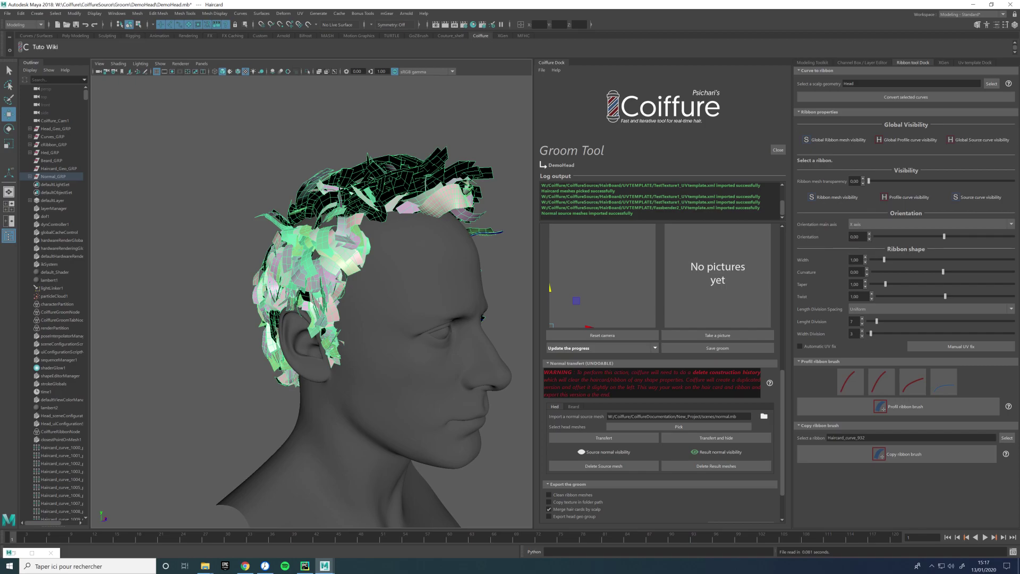
pyautogui.keyDown('alt'); pyautogui.moveTo(483, 270); pyautogui.dragTo(349, 315); pyautogui.keyUp('alt')
pyautogui.click(351, 313)
# Examine the original haircards on the head and the offset duplicate beside it from several angles
pyautogui.keyDown('alt'); pyautogui.moveTo(409, 373); pyautogui.dragTo(393, 333); pyautogui.keyUp('alt')
pyautogui.keyDown('alt'); pyautogui.moveTo(475, 336); pyautogui.dragTo(469, 340); pyautogui.keyUp('alt')
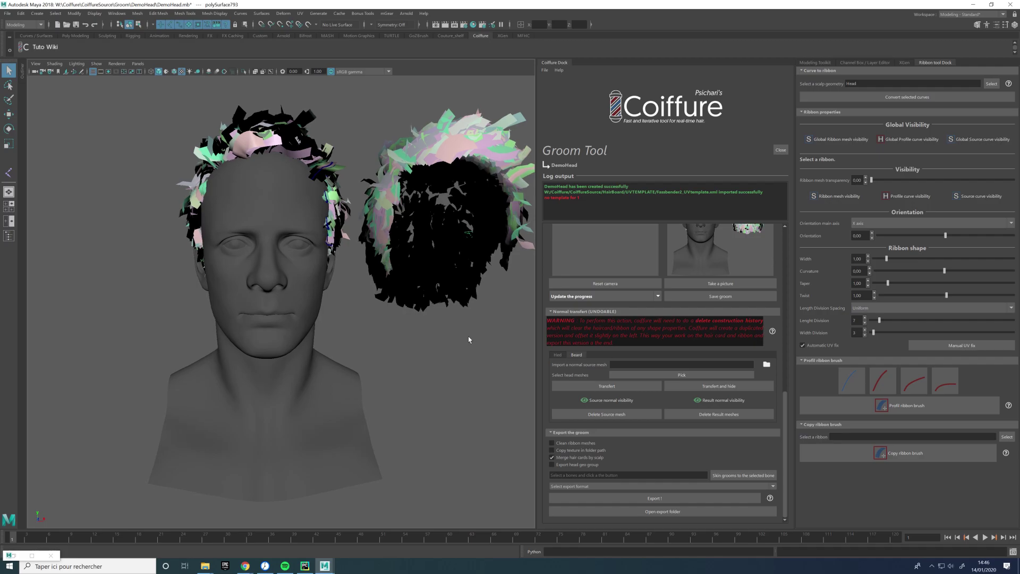
pyautogui.keyDown('alt'); pyautogui.moveTo(469, 340); pyautogui.dragTo(416, 355, button='middle'); pyautogui.keyUp('alt')
pyautogui.keyDown('alt'); pyautogui.moveTo(417, 355); pyautogui.dragTo(492, 426); pyautogui.keyUp('alt')
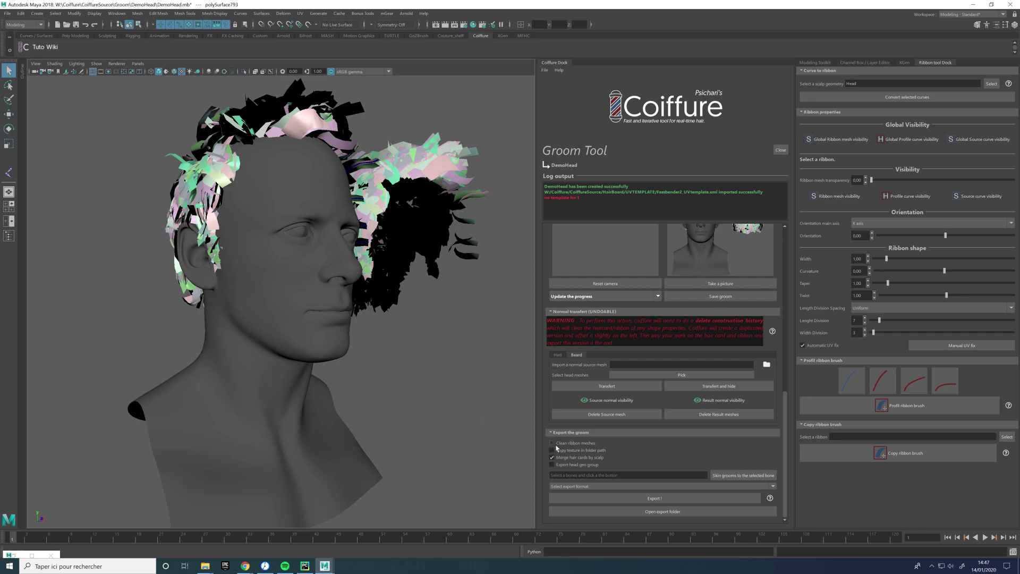
pyautogui.keyDown('alt'); pyautogui.moveTo(448, 359); pyautogui.dragTo(417, 353); pyautogui.keyUp('alt')
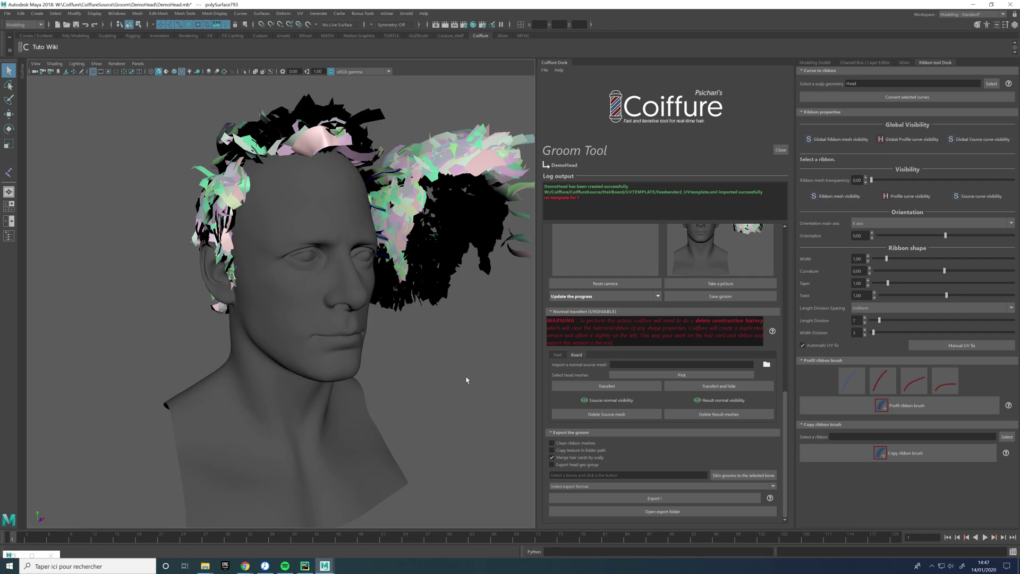
# Switch to the Rigging menu set and create a single joint at the centre of the grid below the bust
pyautogui.keyDown('alt'); pyautogui.moveTo(485, 417); pyautogui.dragTo(526, 428); pyautogui.keyUp('alt')
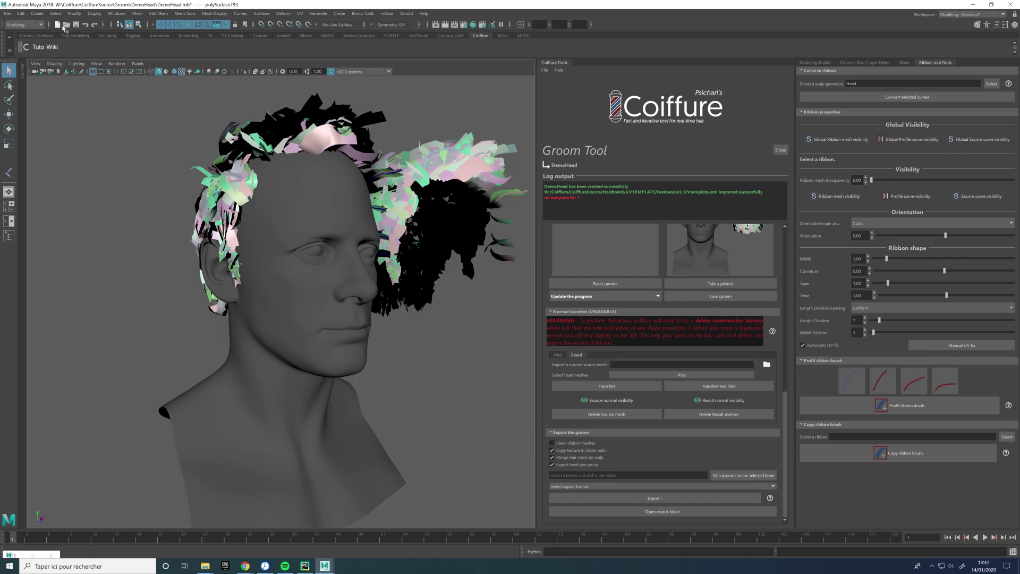
pyautogui.click(137, 14)
pyautogui.click(21, 25)
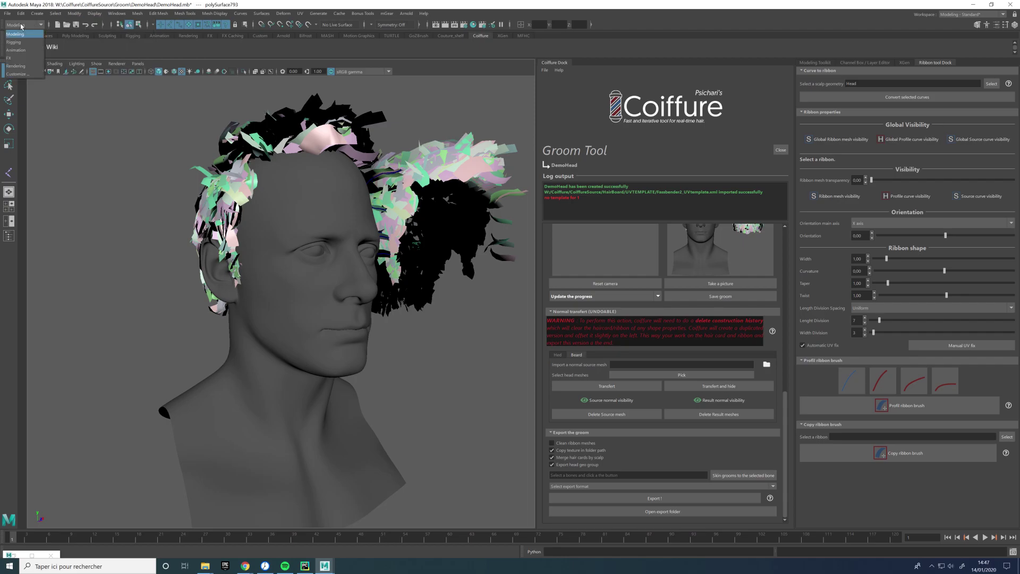
pyautogui.click(14, 42)
pyautogui.click(160, 13)
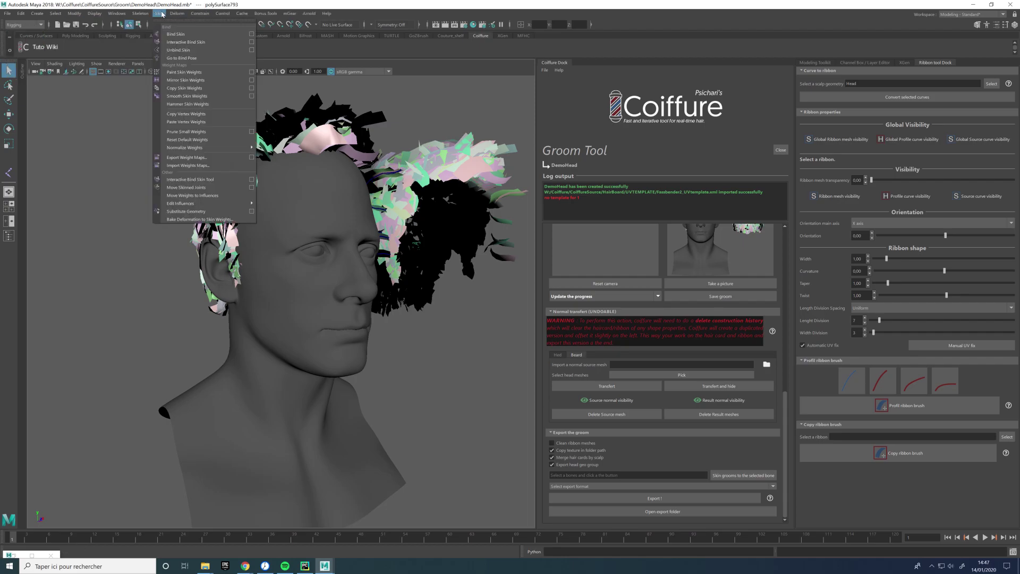
pyautogui.moveTo(141, 14)
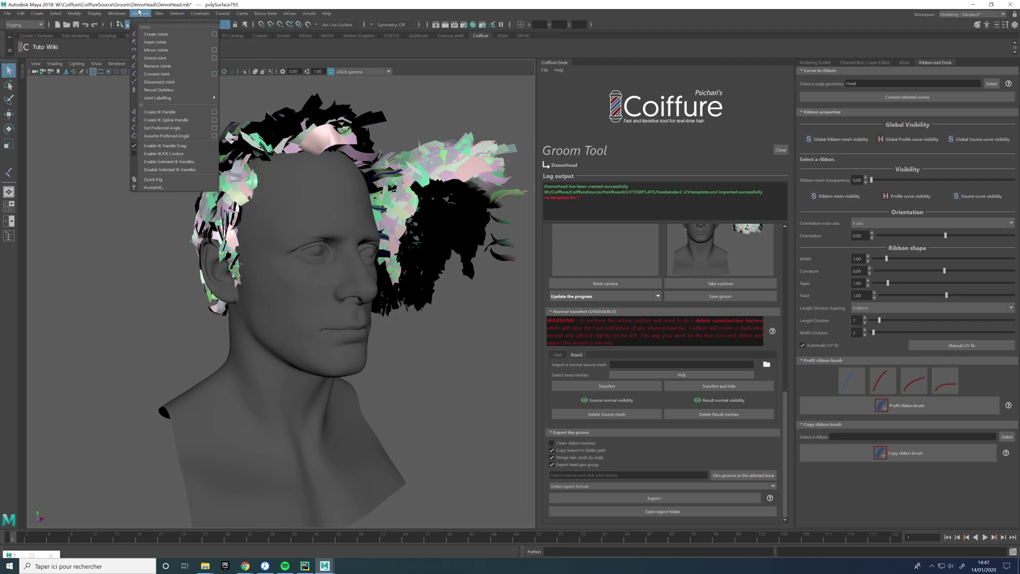
pyautogui.click(153, 35)
pyautogui.scroll(-5, 298, 276)
pyautogui.keyDown('alt'); pyautogui.moveTo(298, 276); pyautogui.dragTo(281, 398); pyautogui.keyUp('alt')
pyautogui.click(296, 470)
pyautogui.press('w')
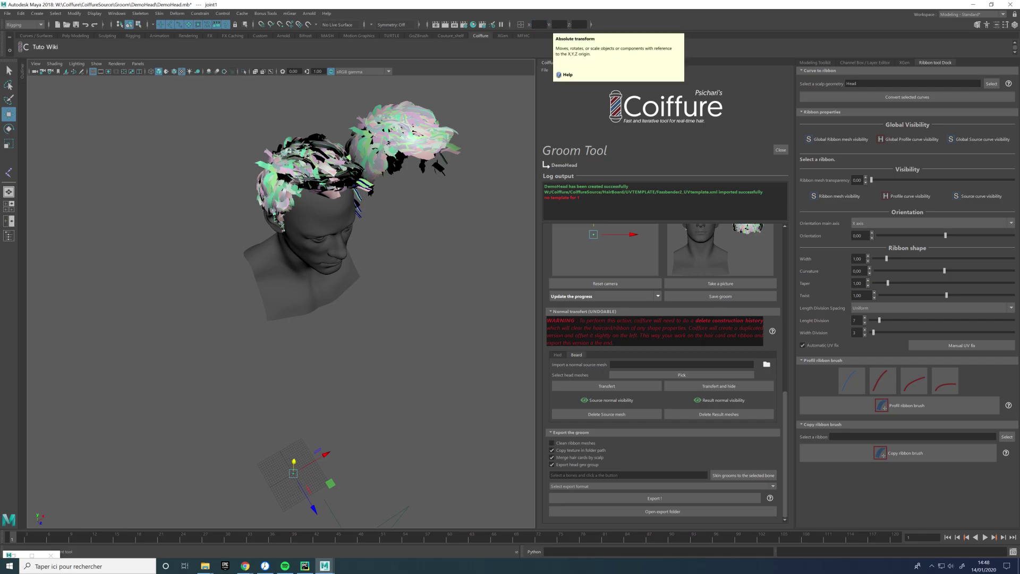
# Move the new joint straight up from the grid into the middle of the head
pyautogui.moveTo(294, 462); pyautogui.dragTo(306, 183)
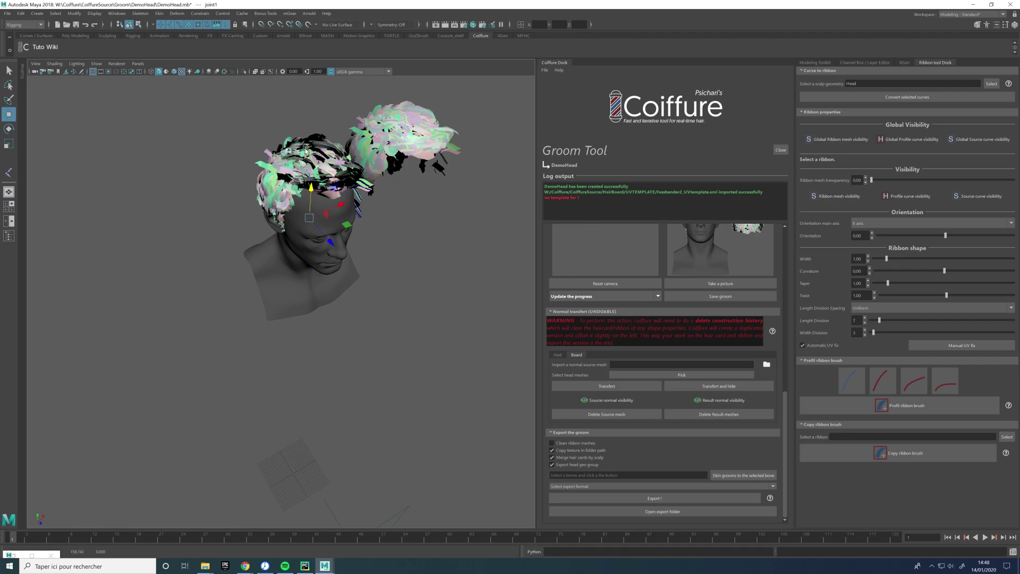
pyautogui.press('f')
pyautogui.keyDown('alt'); pyautogui.moveTo(260, 250); pyautogui.dragTo(288, 291); pyautogui.keyUp('alt')
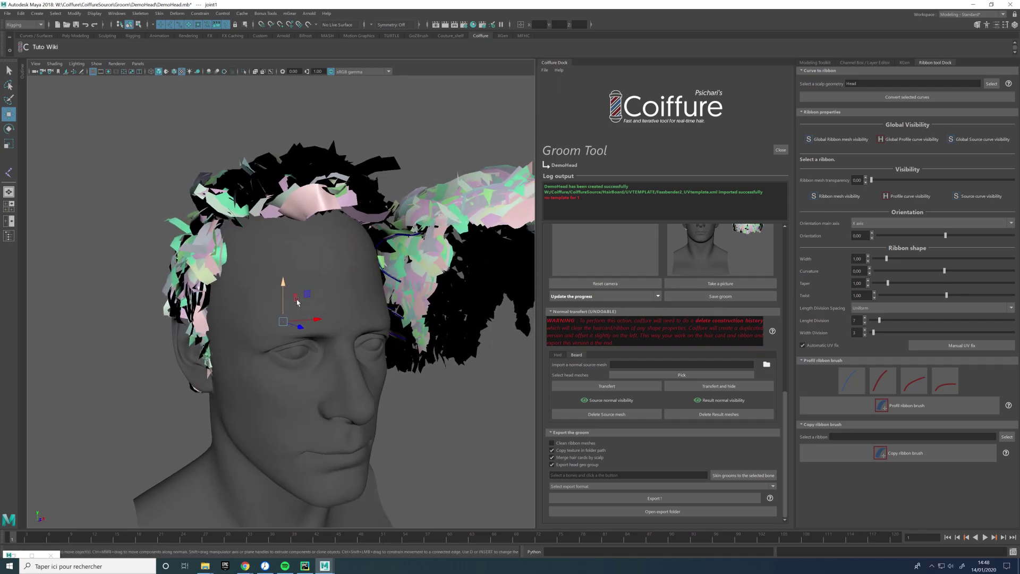
# Assign joint1 as the bone for skinning the grooms, export the groom in FBX format and dismiss the export report
pyautogui.click(725, 476)
pyautogui.click(659, 486)
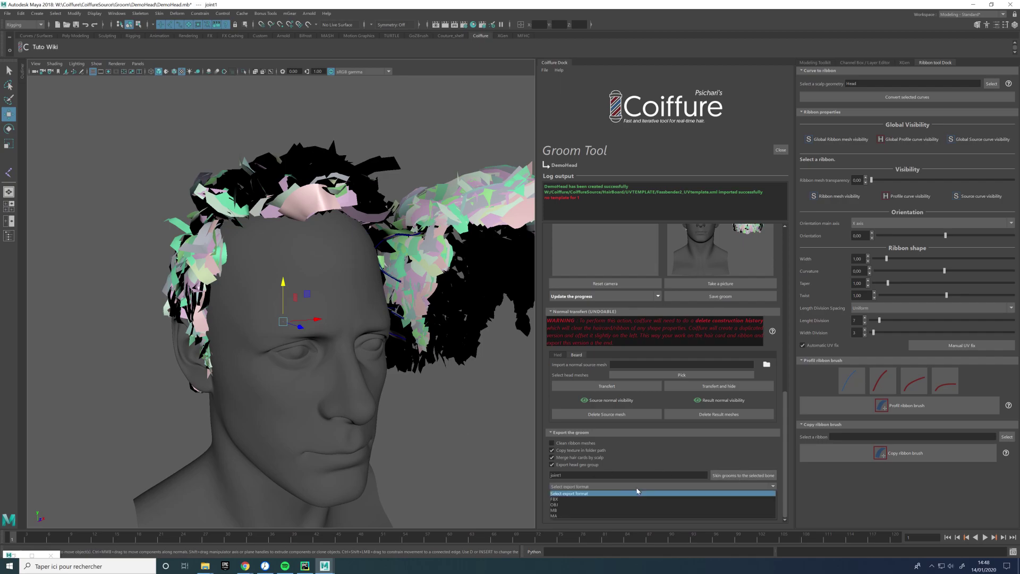
pyautogui.click(607, 498)
pyautogui.click(607, 498)
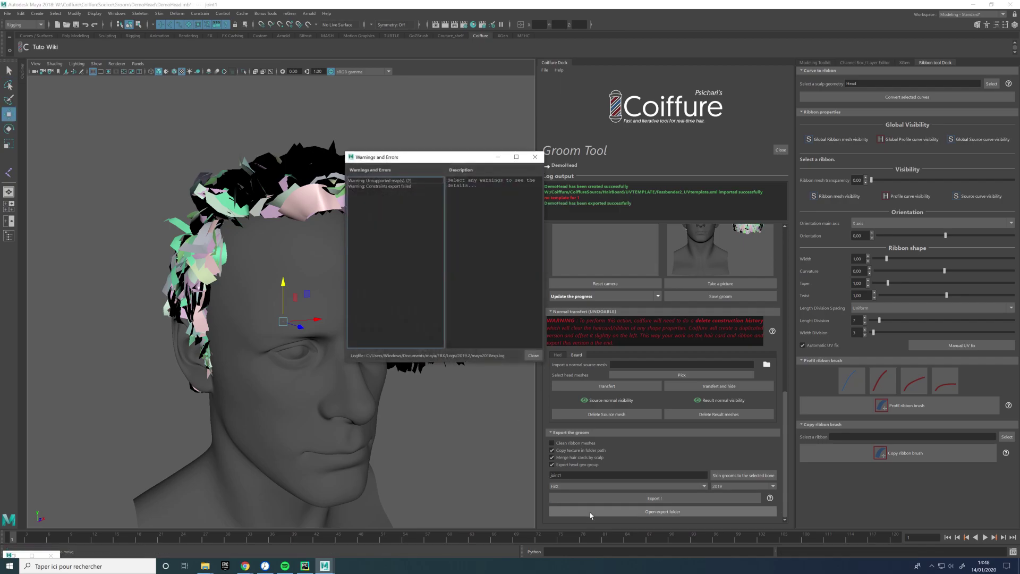
pyautogui.click(533, 355)
# Open the groom's export folder and examine the Hed texture maps and the DemoHead_Export.fbx file
pyautogui.click(653, 512)
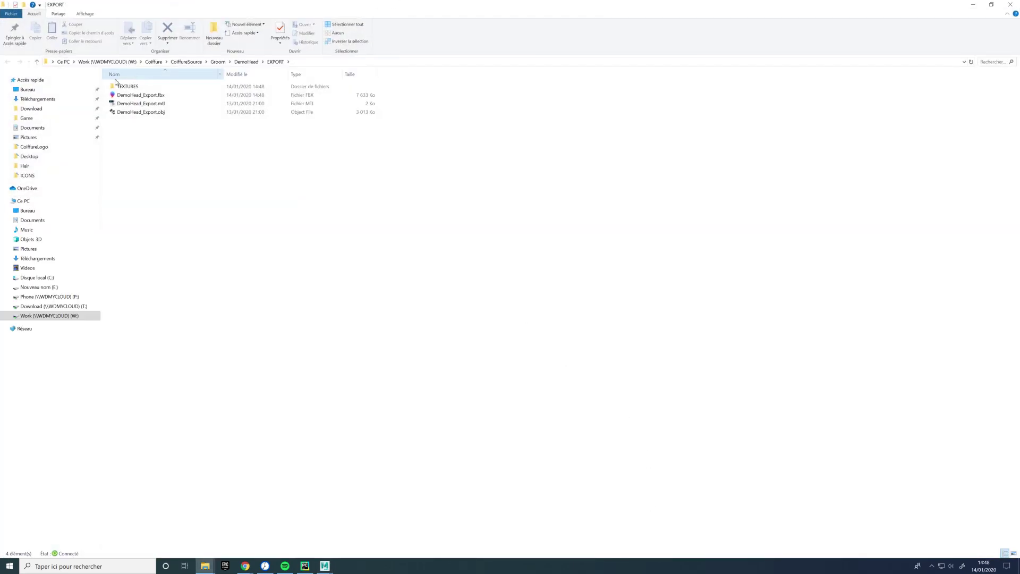
pyautogui.doubleClick(127, 87)
pyautogui.doubleClick(137, 88)
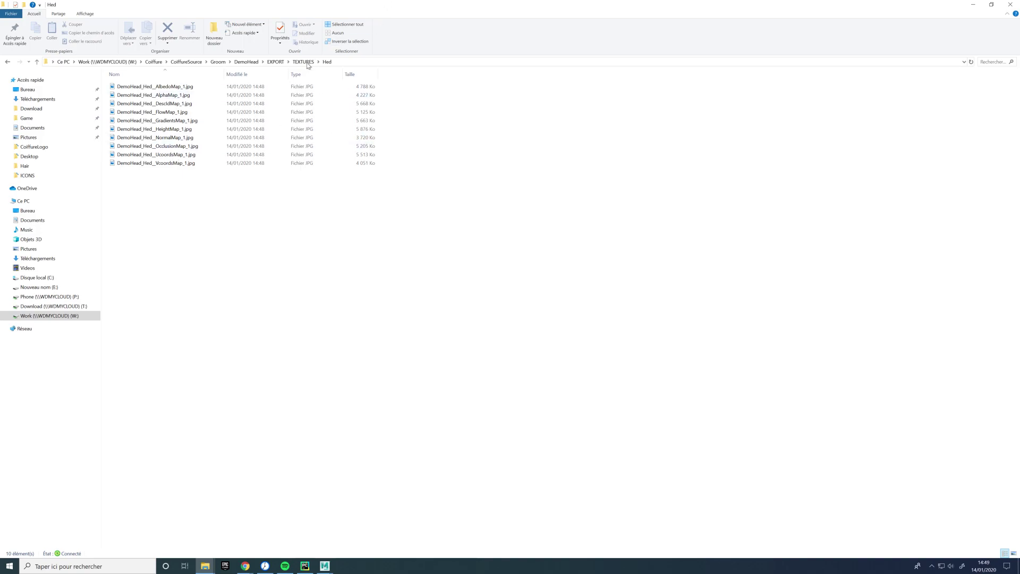
pyautogui.moveTo(339, 4); pyautogui.dragTo(441, 1)
pyautogui.hotkey('alt', 'Up')
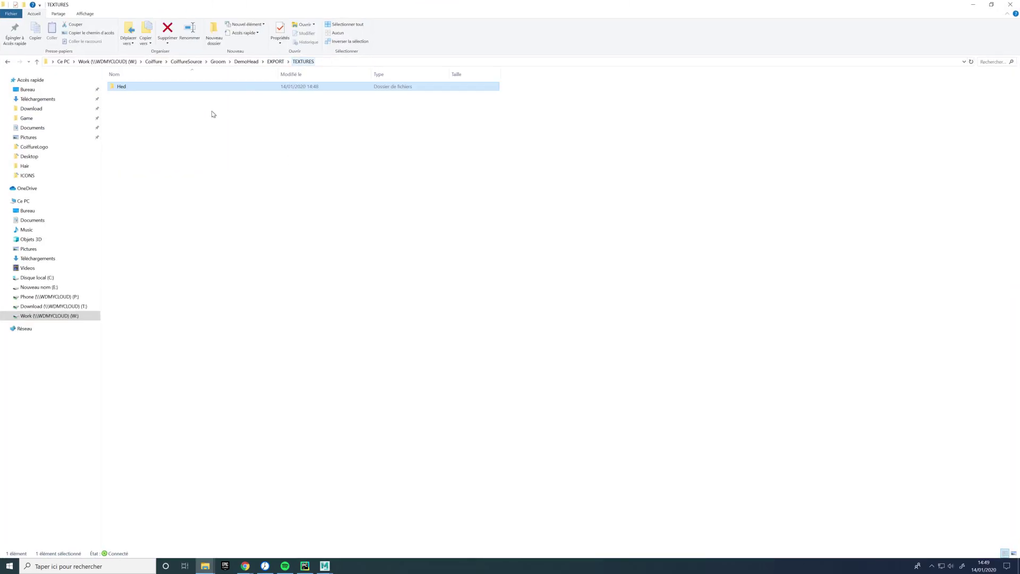
pyautogui.click(275, 61)
pyautogui.click(162, 96)
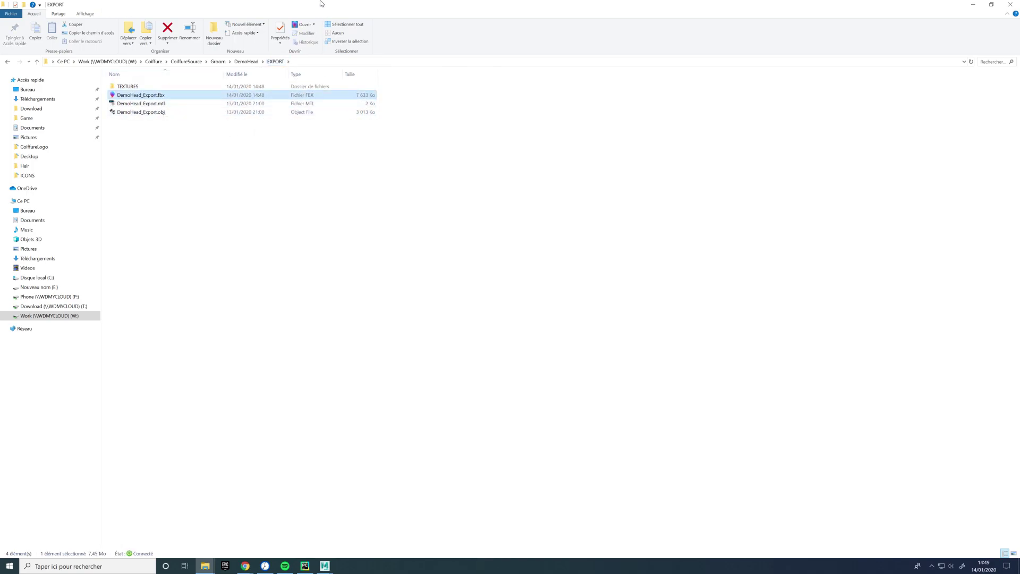
# Switch to the second Maya session with the empty scene and import DemoHead_Export.fbx from the EXPORT folder
pyautogui.moveTo(314, 5); pyautogui.dragTo(572, 122)
pyautogui.click(551, 119)
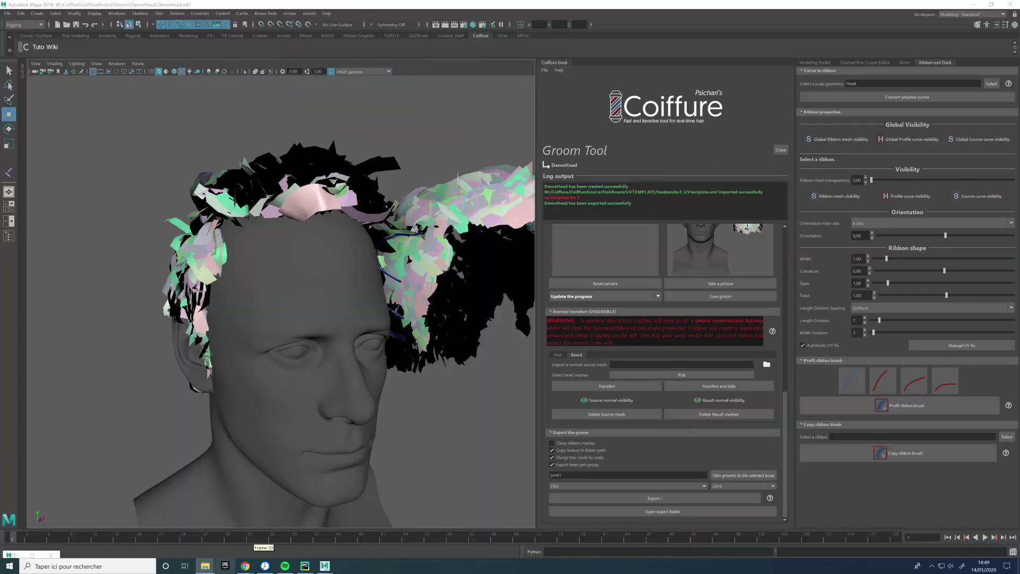
pyautogui.moveTo(325, 566)
pyautogui.click(454, 531)
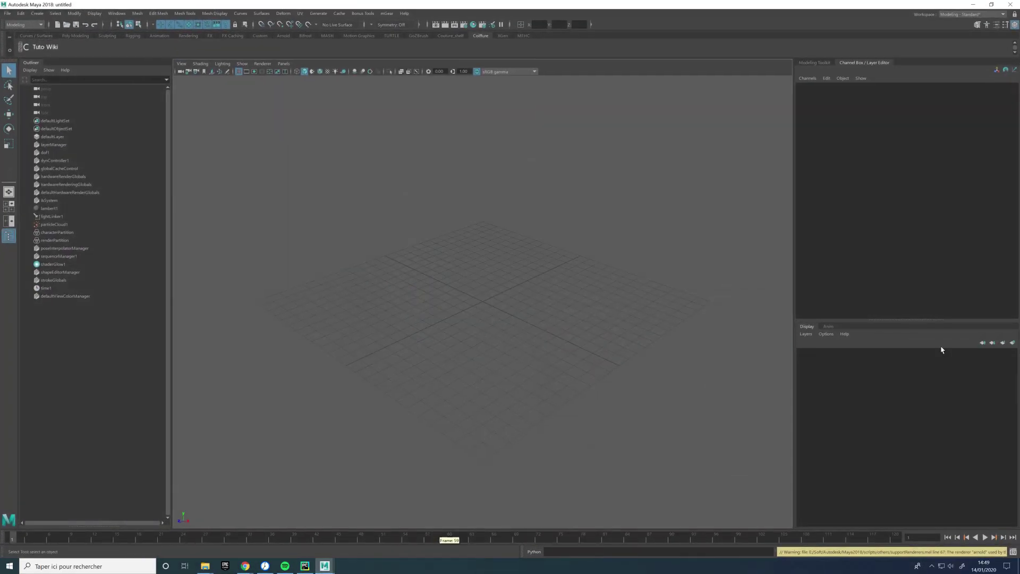
pyautogui.moveTo(1019, 234); pyautogui.dragTo(669, 234)
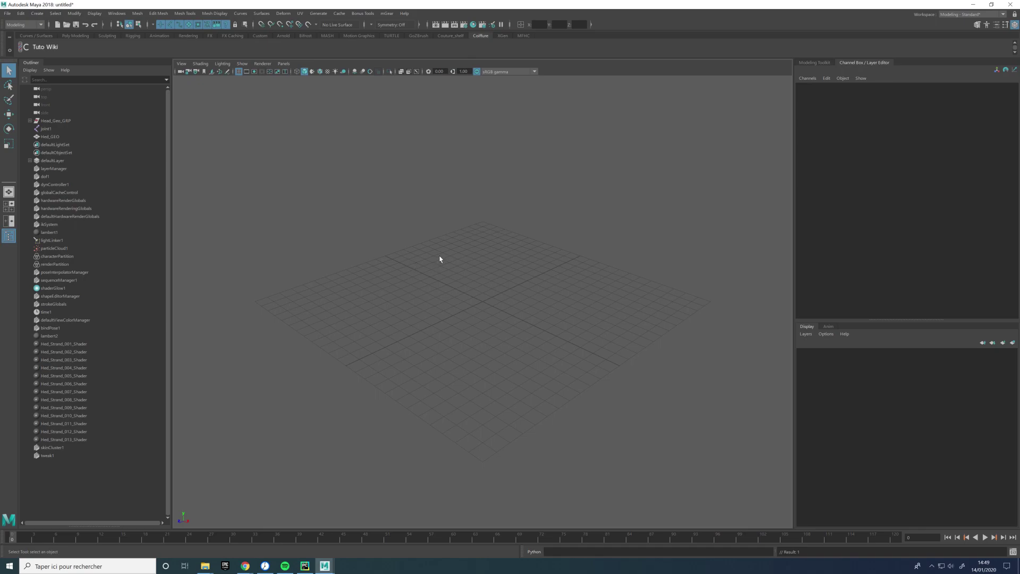
# Examine the imported head and its haircards from all sides, up close and at a distance
pyautogui.scroll(-5, 397, 257)
pyautogui.keyDown('alt'); pyautogui.moveTo(431, 275); pyautogui.dragTo(416, 333, button='middle'); pyautogui.keyUp('alt')
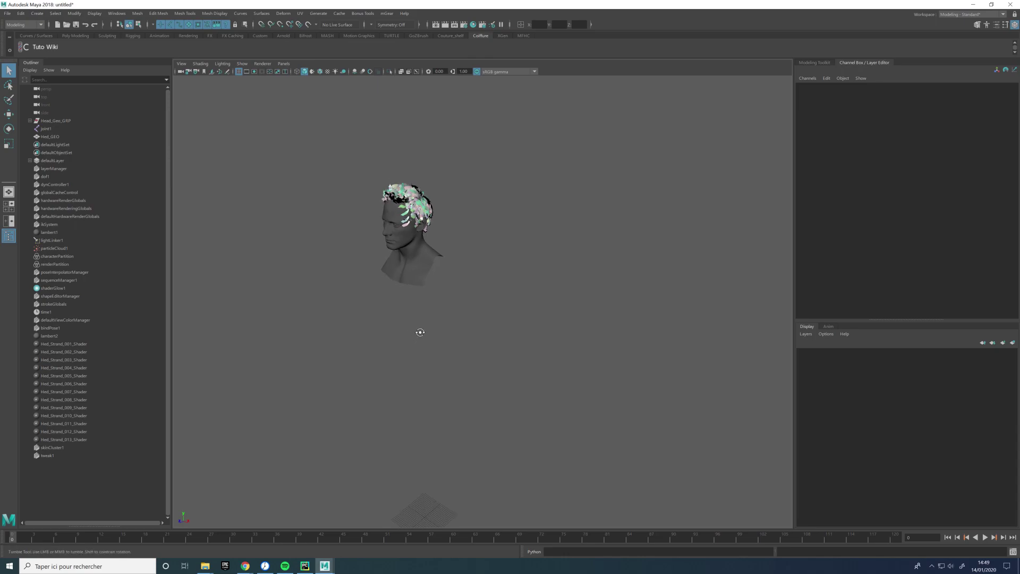
pyautogui.keyDown('alt'); pyautogui.moveTo(417, 333); pyautogui.dragTo(462, 330); pyautogui.keyUp('alt')
pyautogui.keyDown('alt'); pyautogui.moveTo(462, 329); pyautogui.dragTo(371, 389, button='middle'); pyautogui.keyUp('alt')
pyautogui.scroll(5, 371, 389)
pyautogui.keyDown('alt'); pyautogui.moveTo(374, 389); pyautogui.dragTo(471, 391); pyautogui.keyUp('alt')
pyautogui.keyDown('alt'); pyautogui.moveTo(472, 391); pyautogui.dragTo(416, 416, button='middle'); pyautogui.keyUp('alt')
pyautogui.scroll(5, 417, 416)
pyautogui.keyDown('alt'); pyautogui.moveTo(425, 313); pyautogui.dragTo(463, 437, button='middle'); pyautogui.keyUp('alt')
pyautogui.scroll(-5, 462, 437)
pyautogui.keyDown('alt'); pyautogui.moveTo(391, 372); pyautogui.dragTo(448, 361); pyautogui.keyUp('alt')
pyautogui.click(540, 239)
pyautogui.click(577, 227)
pyautogui.keyDown('alt'); pyautogui.moveTo(578, 228); pyautogui.dragTo(514, 227); pyautogui.keyUp('alt')
pyautogui.keyDown('alt'); pyautogui.moveTo(515, 227); pyautogui.dragTo(601, 200, button='middle'); pyautogui.keyUp('alt')
pyautogui.keyDown('alt'); pyautogui.moveTo(598, 203); pyautogui.dragTo(368, 471); pyautogui.keyUp('alt')
pyautogui.moveTo(482, 342)
pyautogui.keyDown('alt'); pyautogui.mouseDown()
pyautogui.moveTo(458, 336)
pyautogui.moveTo(495, 340)
pyautogui.mouseUp(); pyautogui.keyUp('alt')
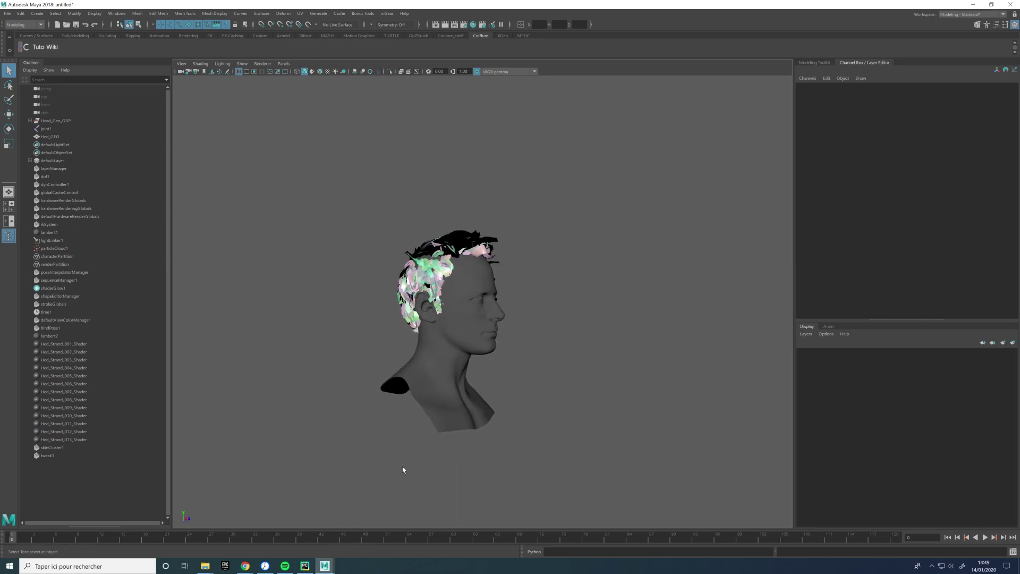
pyautogui.keyDown('alt'); pyautogui.moveTo(480, 367); pyautogui.dragTo(486, 345); pyautogui.keyUp('alt')
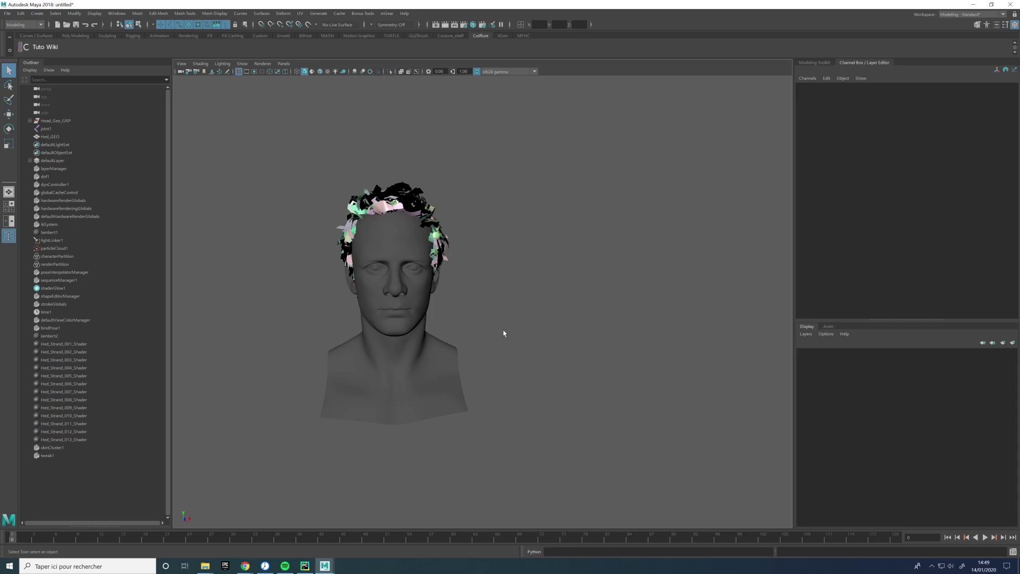
# Expand Head_Geo_GRP and select its Eyes mesh, then the merged haircard mesh to check the imported geometry
pyautogui.click(29, 121)
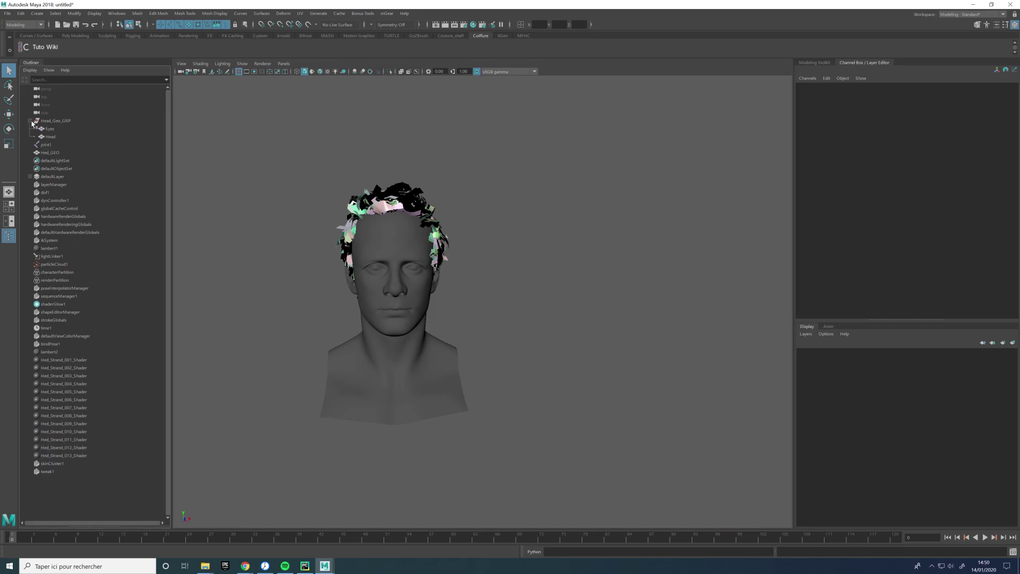
pyautogui.click(50, 129)
pyautogui.keyDown('alt'); pyautogui.moveTo(393, 160); pyautogui.dragTo(419, 322); pyautogui.keyUp('alt')
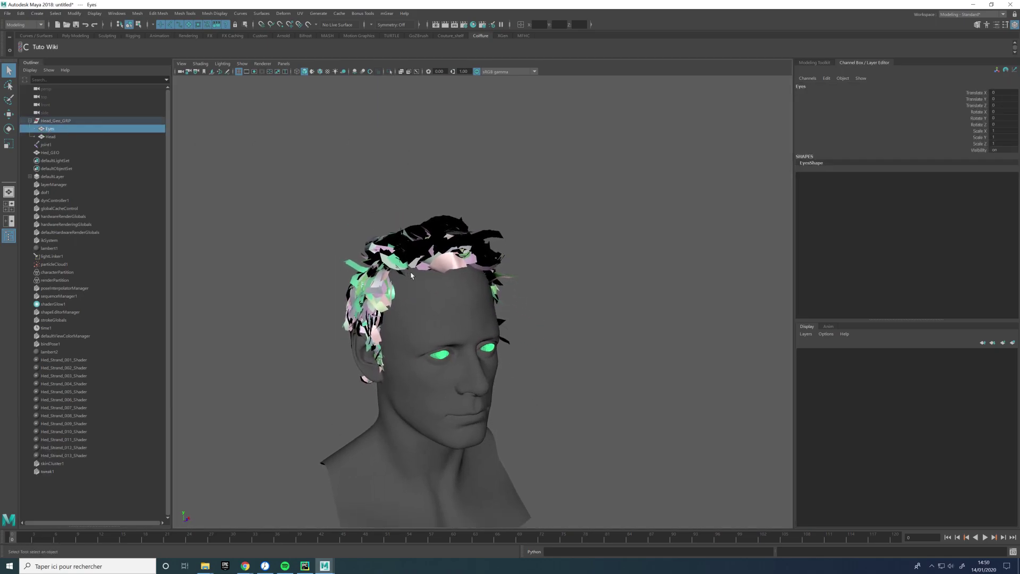
pyautogui.keyDown('alt'); pyautogui.moveTo(388, 236); pyautogui.dragTo(399, 213); pyautogui.keyUp('alt')
pyautogui.click(396, 198)
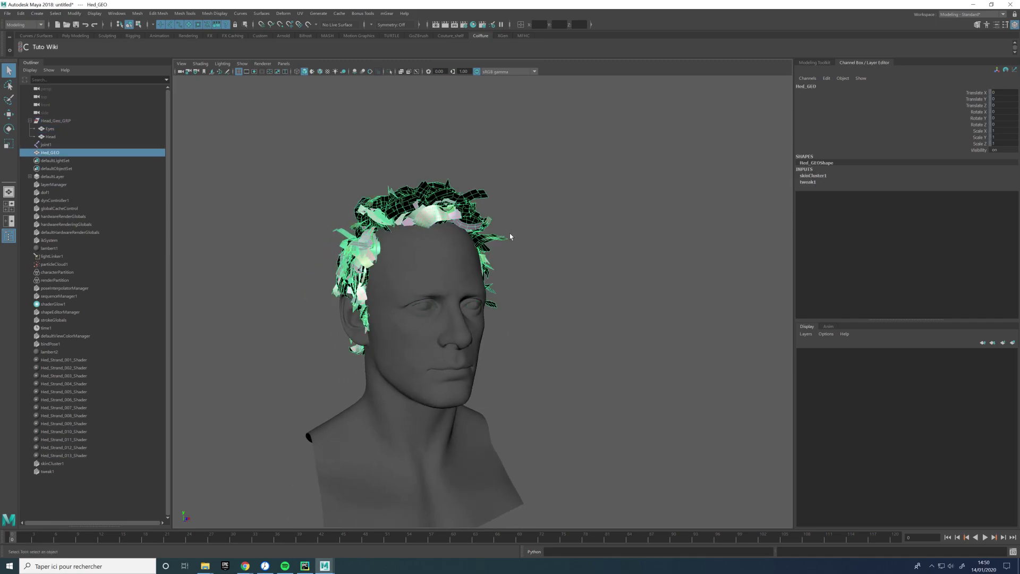